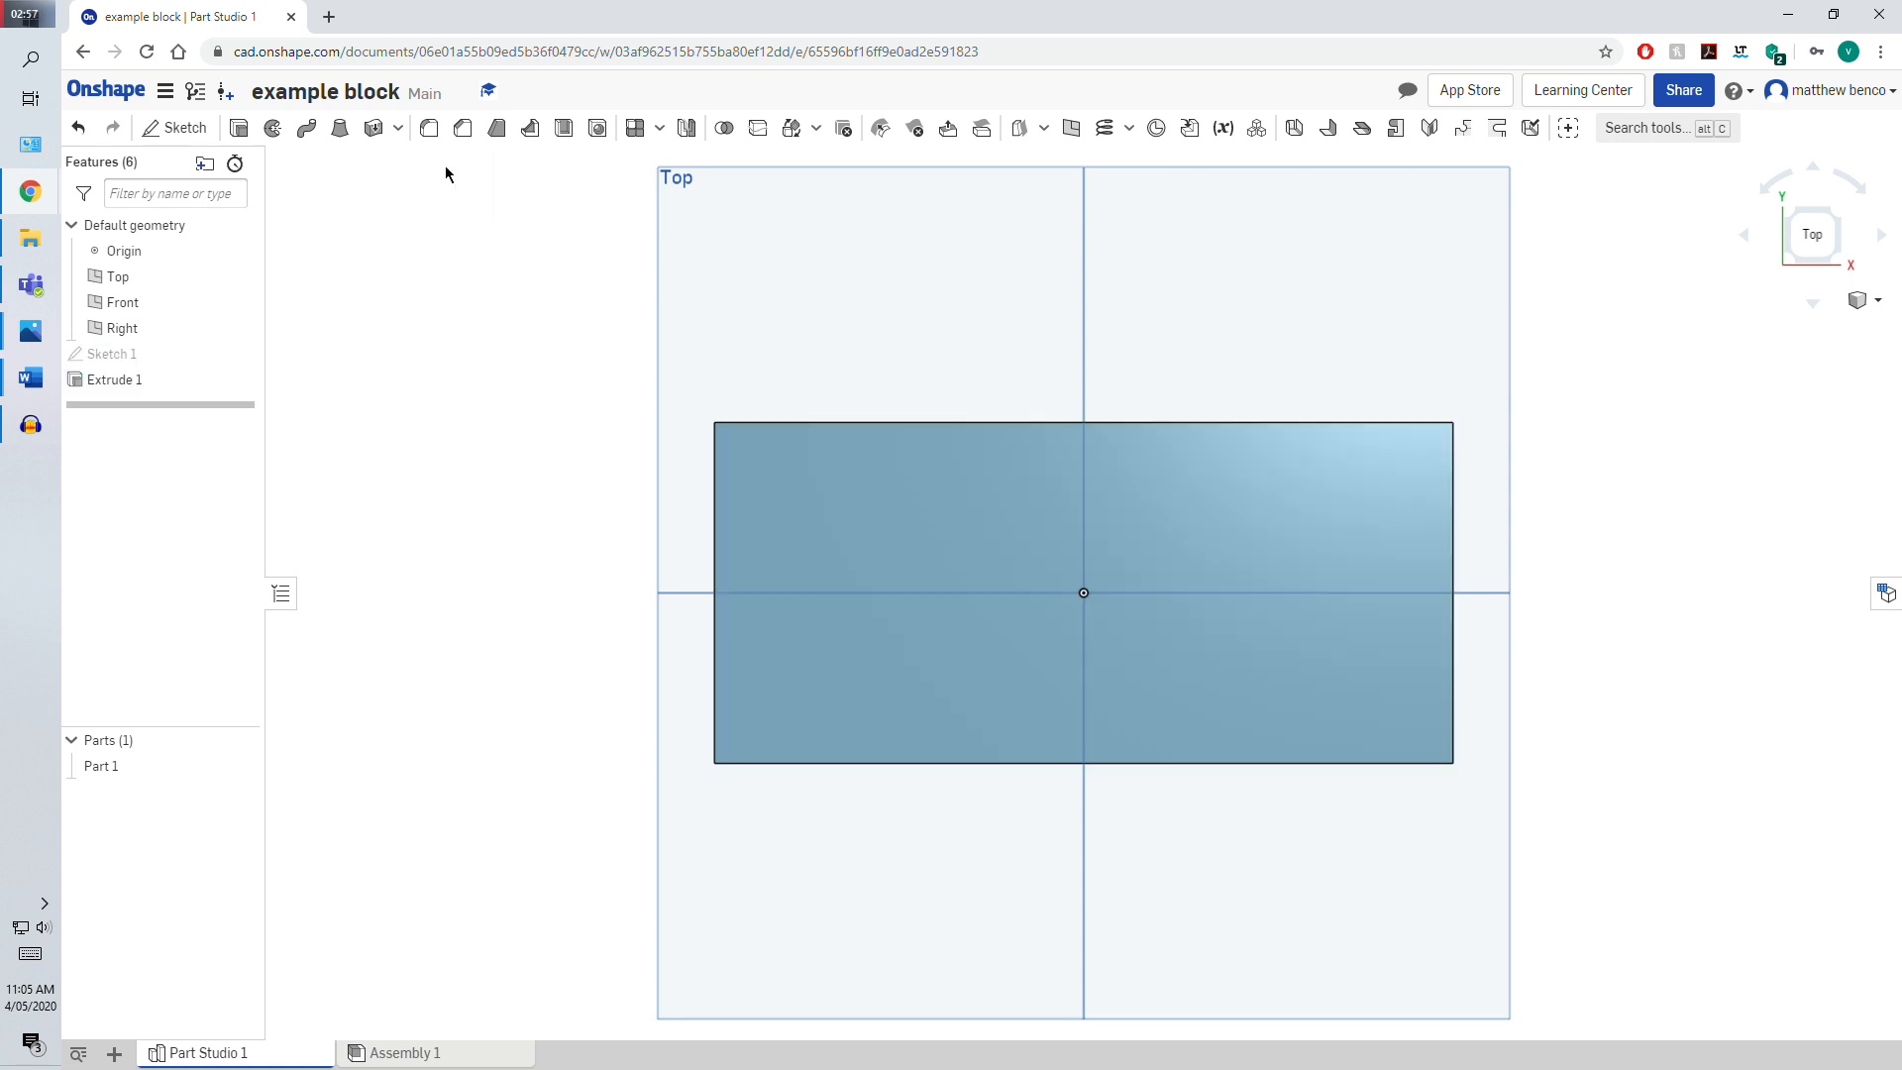
Sketch corner rectangles on the block's top face, at its two left corners and further along the front and back edges
left_click(174, 128)
left_click(743, 437)
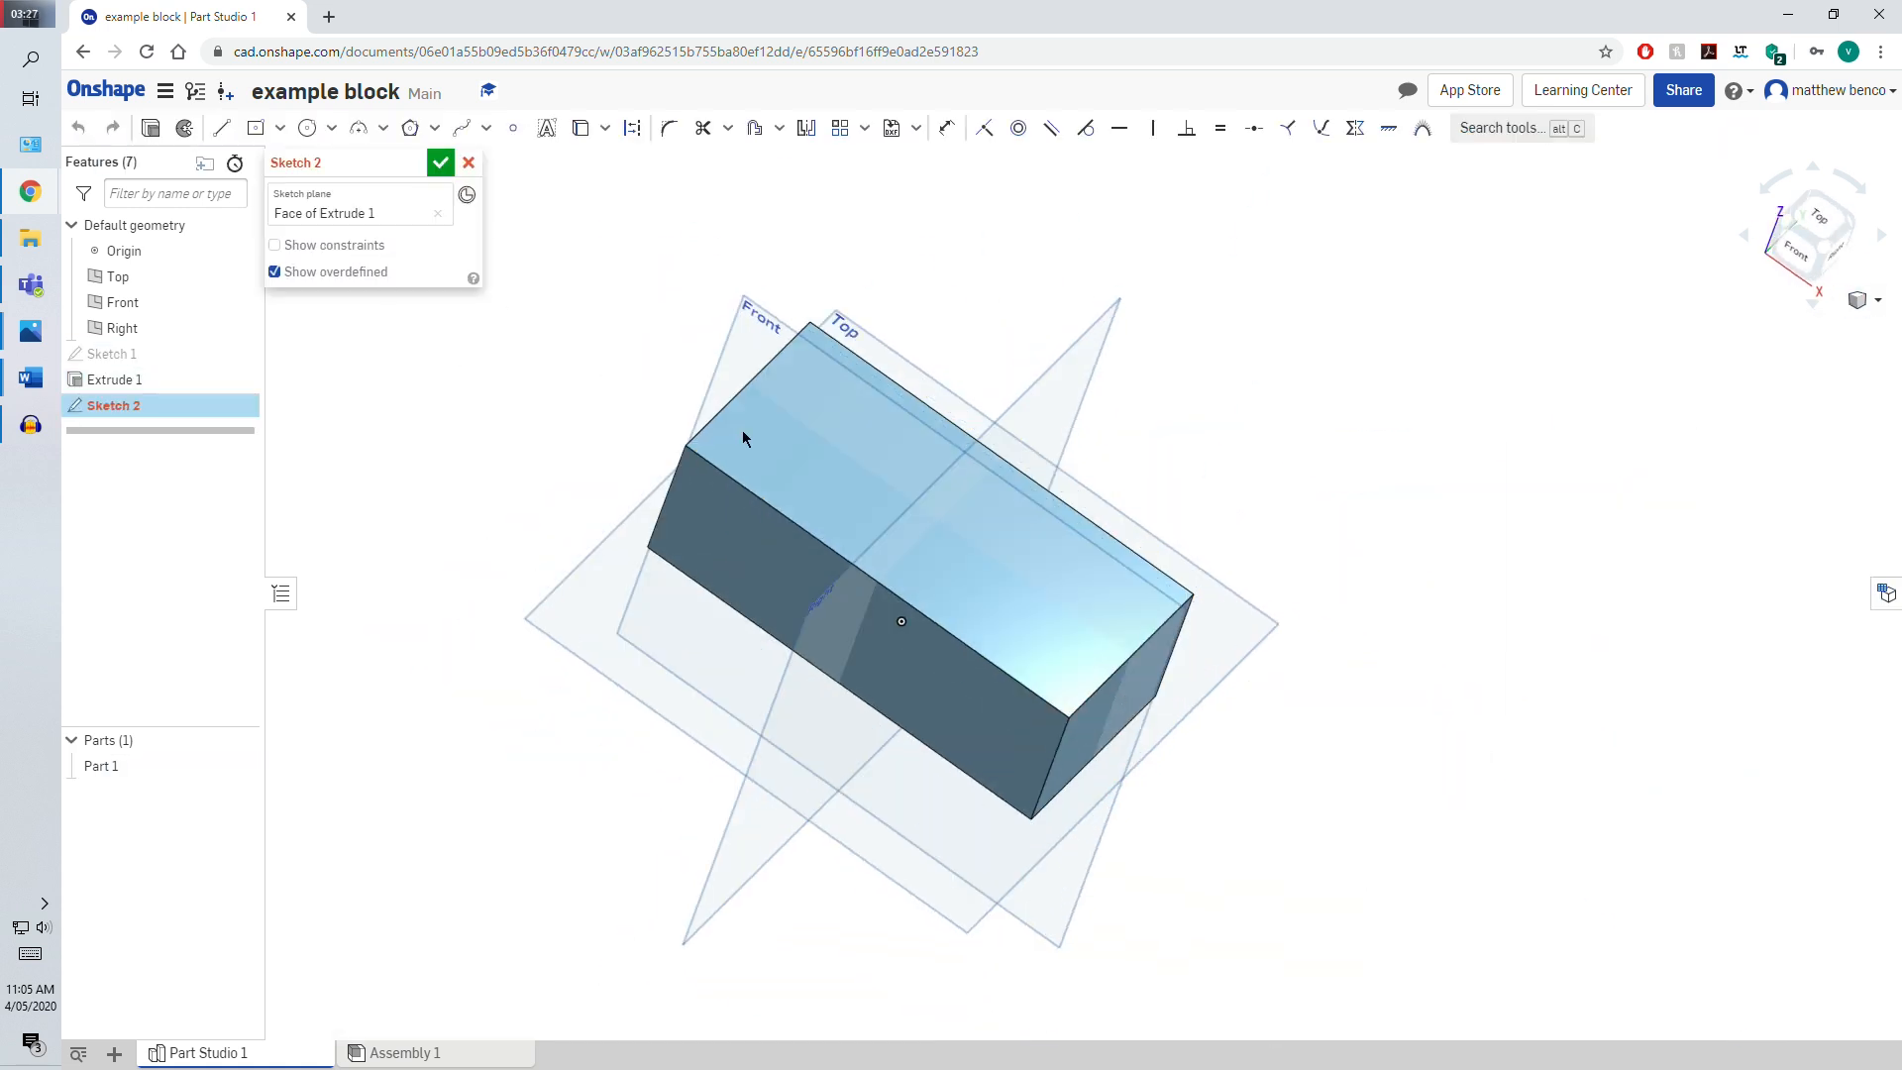
key("n")
left_click(256, 128)
left_click(714, 423)
left_click(819, 519)
left_click(714, 763)
left_click(806, 662)
left_click(899, 518)
Dimension the back-left corner rectangle to 13 mm wide and 15 mm deep
left_click(947, 128)
left_click(768, 423)
left_click(786, 312)
type("13")
key("Return")
left_click(714, 475)
left_click(654, 479)
type("3")
key("Return")
Dimension the depth of both inner rectangles, setting the front one to 15 mm, and finish the sketch
left_click(959, 718)
left_click(1016, 714)
type("15")
key("Return")
left_click(972, 466)
left_click(1038, 466)
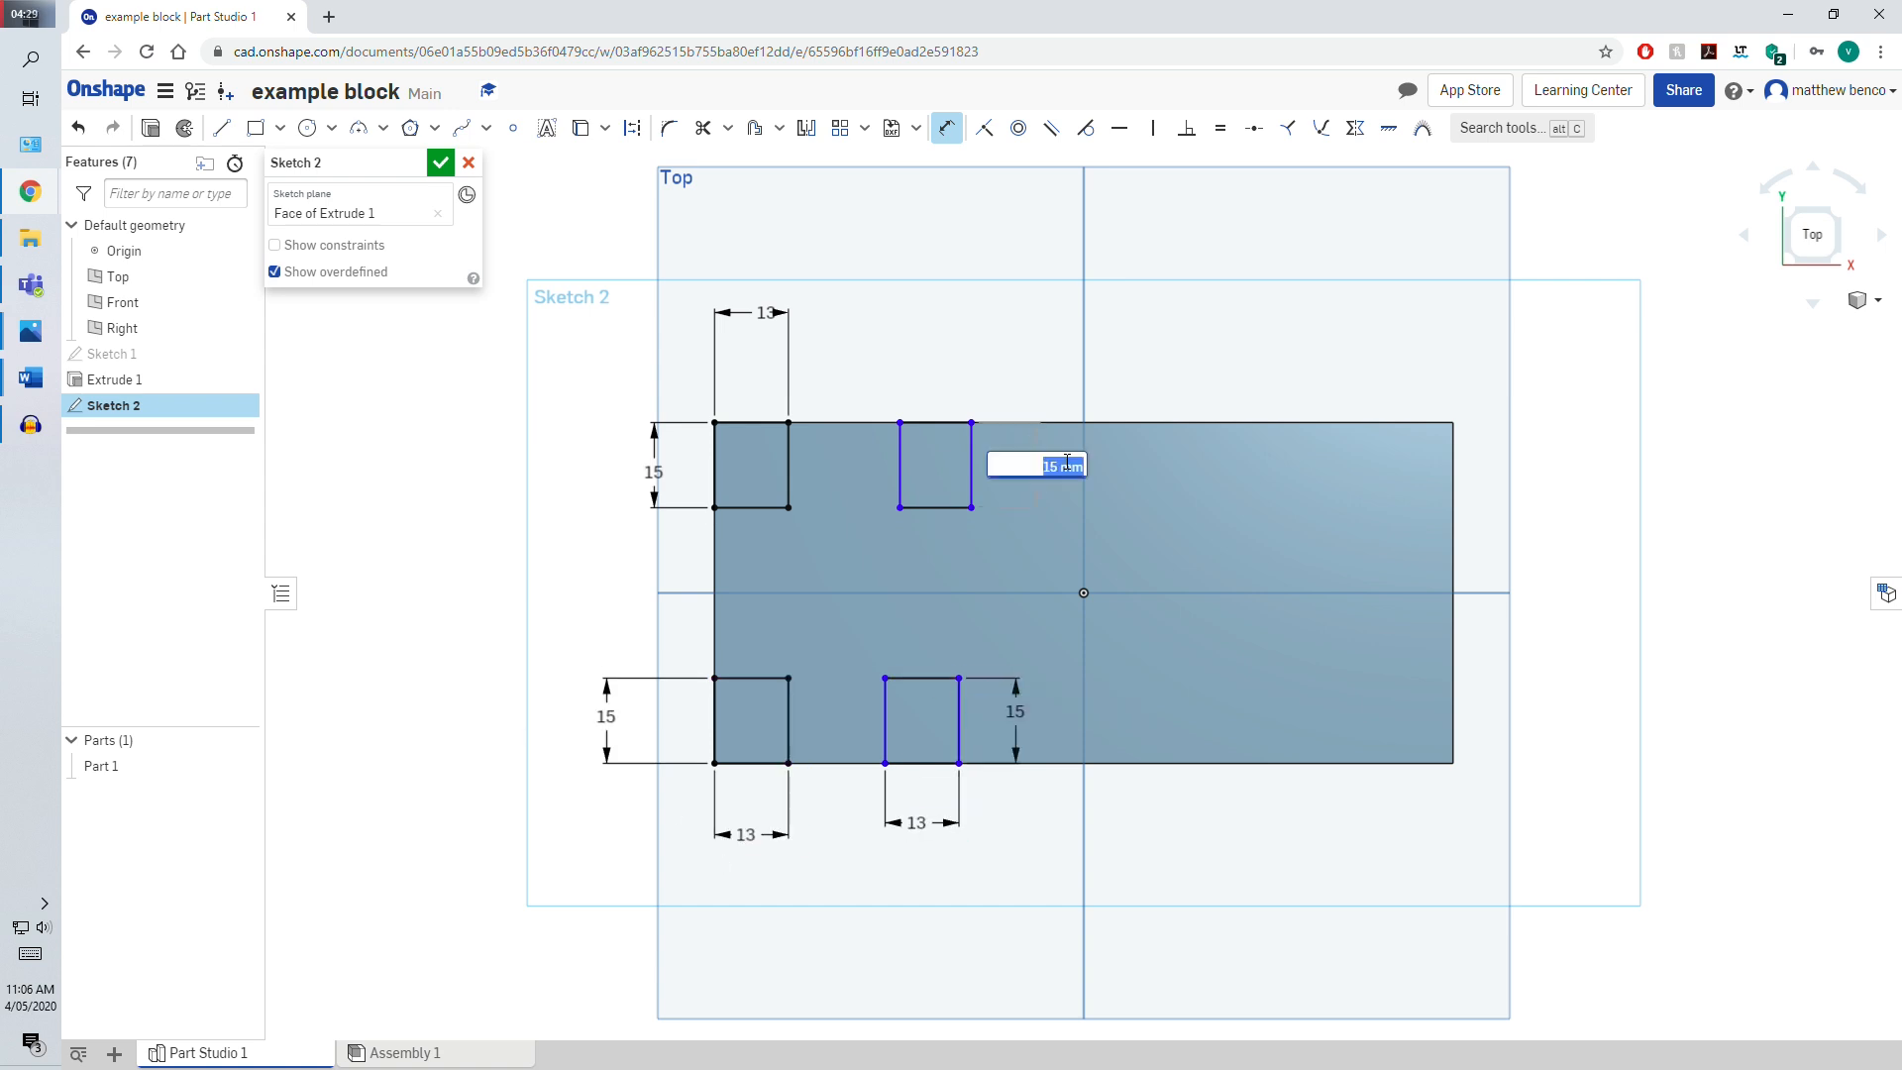
left_click(948, 129)
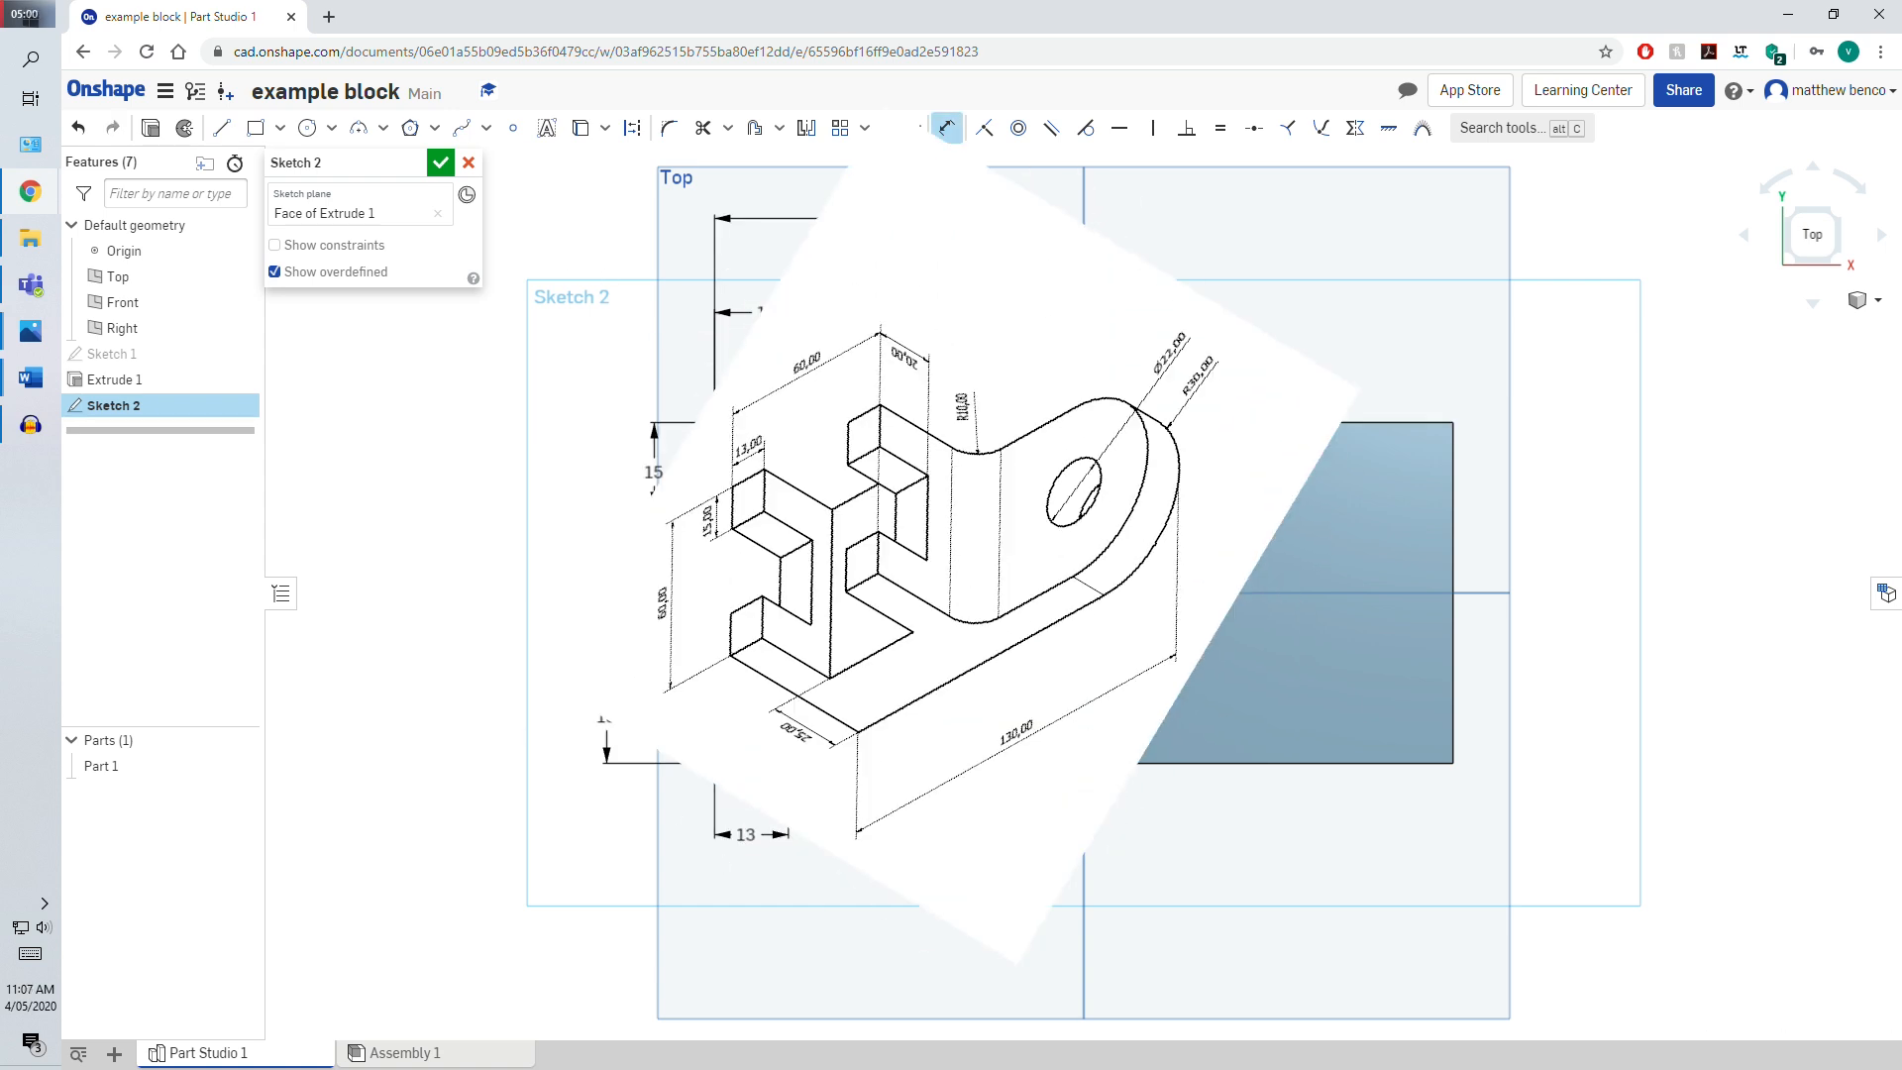
left_click(441, 162)
left_click(174, 127)
left_click(1090, 554)
left_click(465, 163)
Reopen the rectangles sketch and extrude its regions to cut the notches between the corner posts
left_click(129, 410)
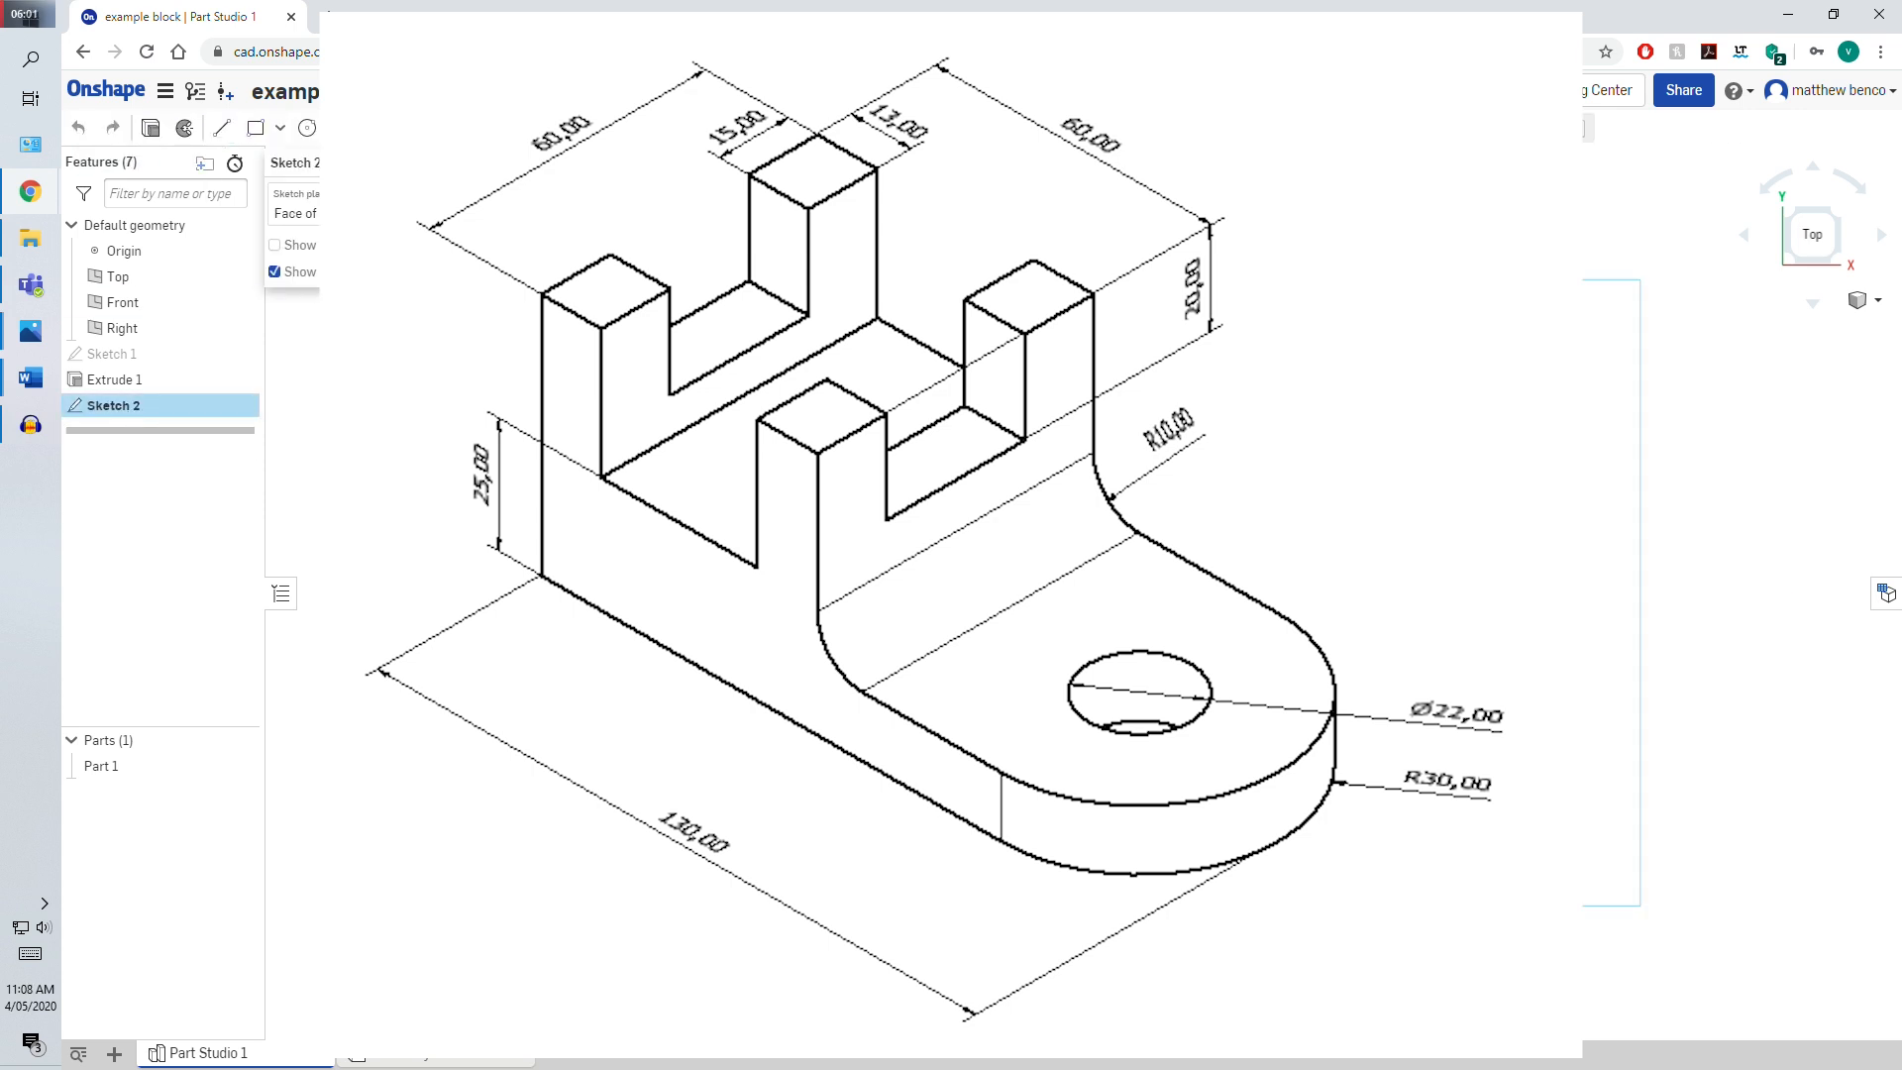
left_click(238, 128)
left_click(441, 162)
Sketch the outline of the central channel between the posts on the block's top face
right_click_drag(1090, 496, 1110, 634)
left_click(174, 127)
left_click(1089, 554)
key("n")
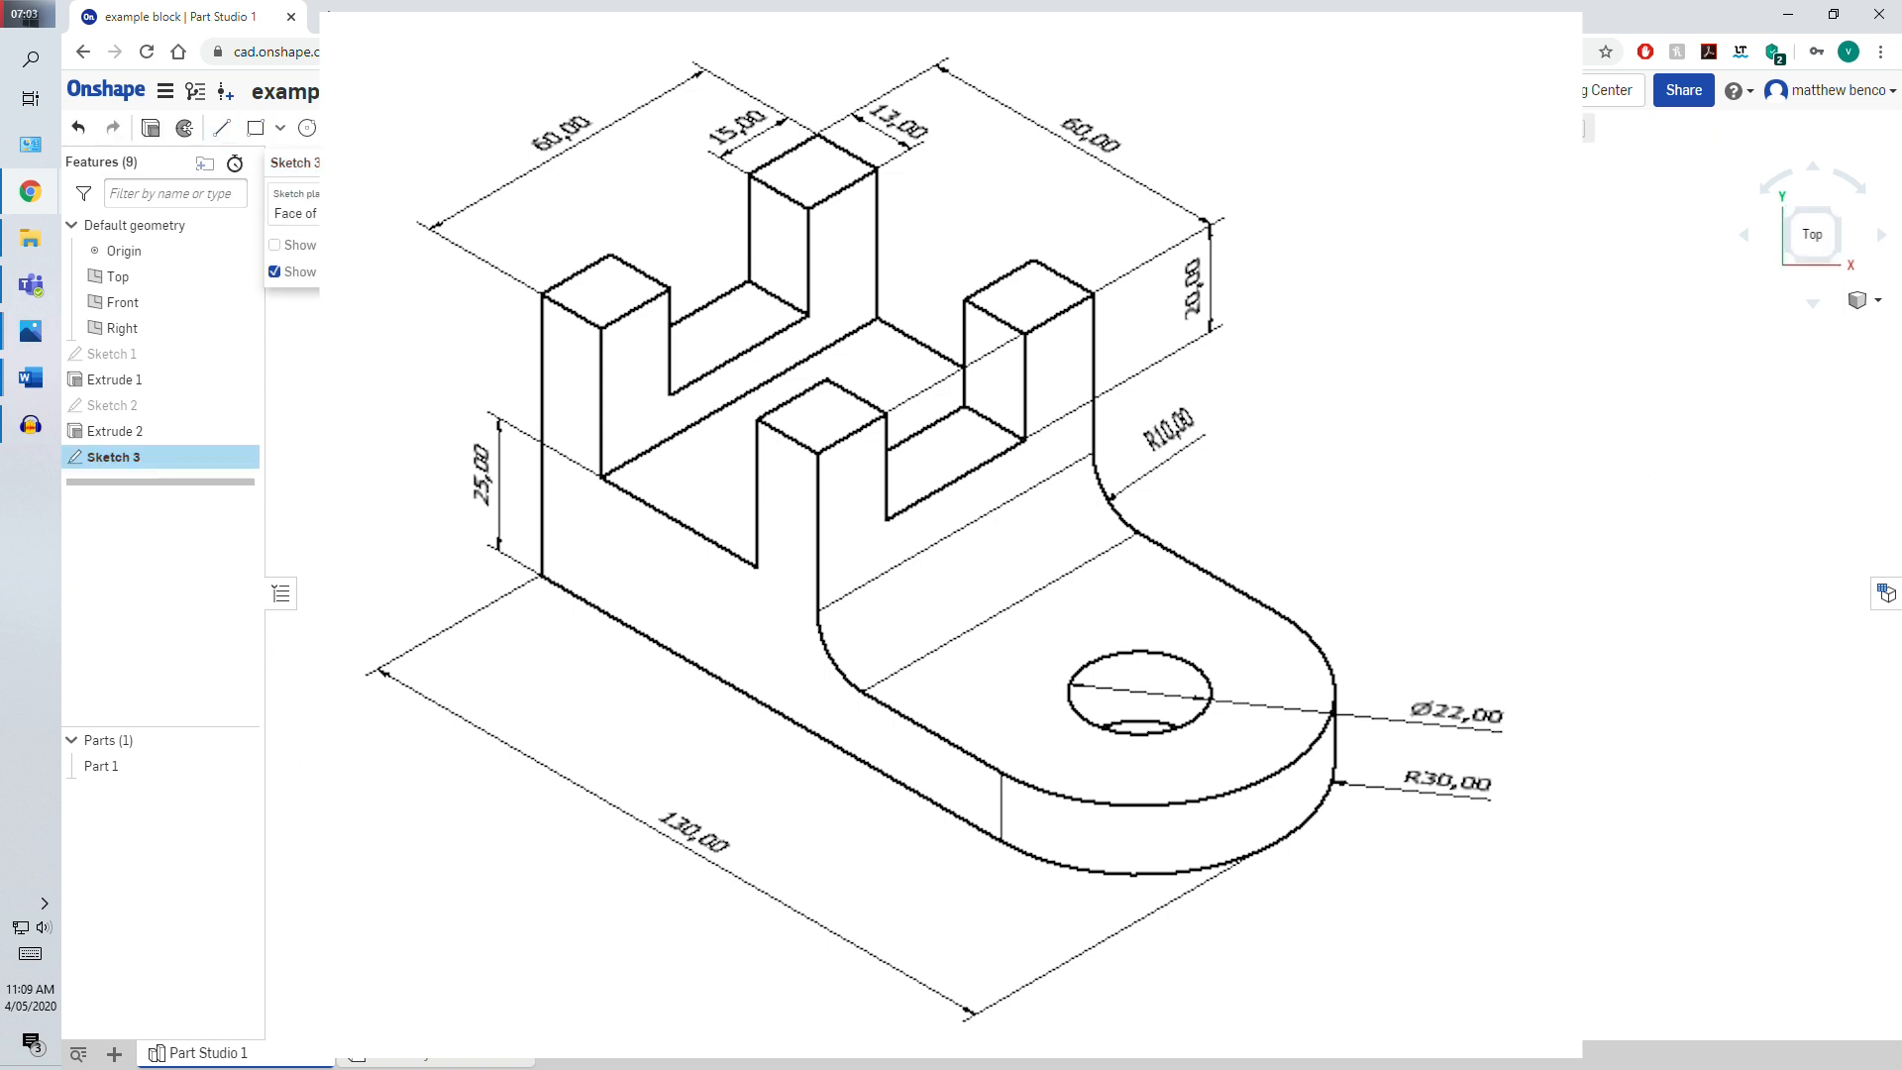
left_click(441, 163)
Cut the central channel between the left and right posts with a Remove extrude
left_click(239, 128)
left_click(858, 584)
left_click(382, 214)
left_click(440, 163)
Sketch a line across the block's top face that separates the right-hand posts from the long end
right_click_drag(1011, 634, 994, 881)
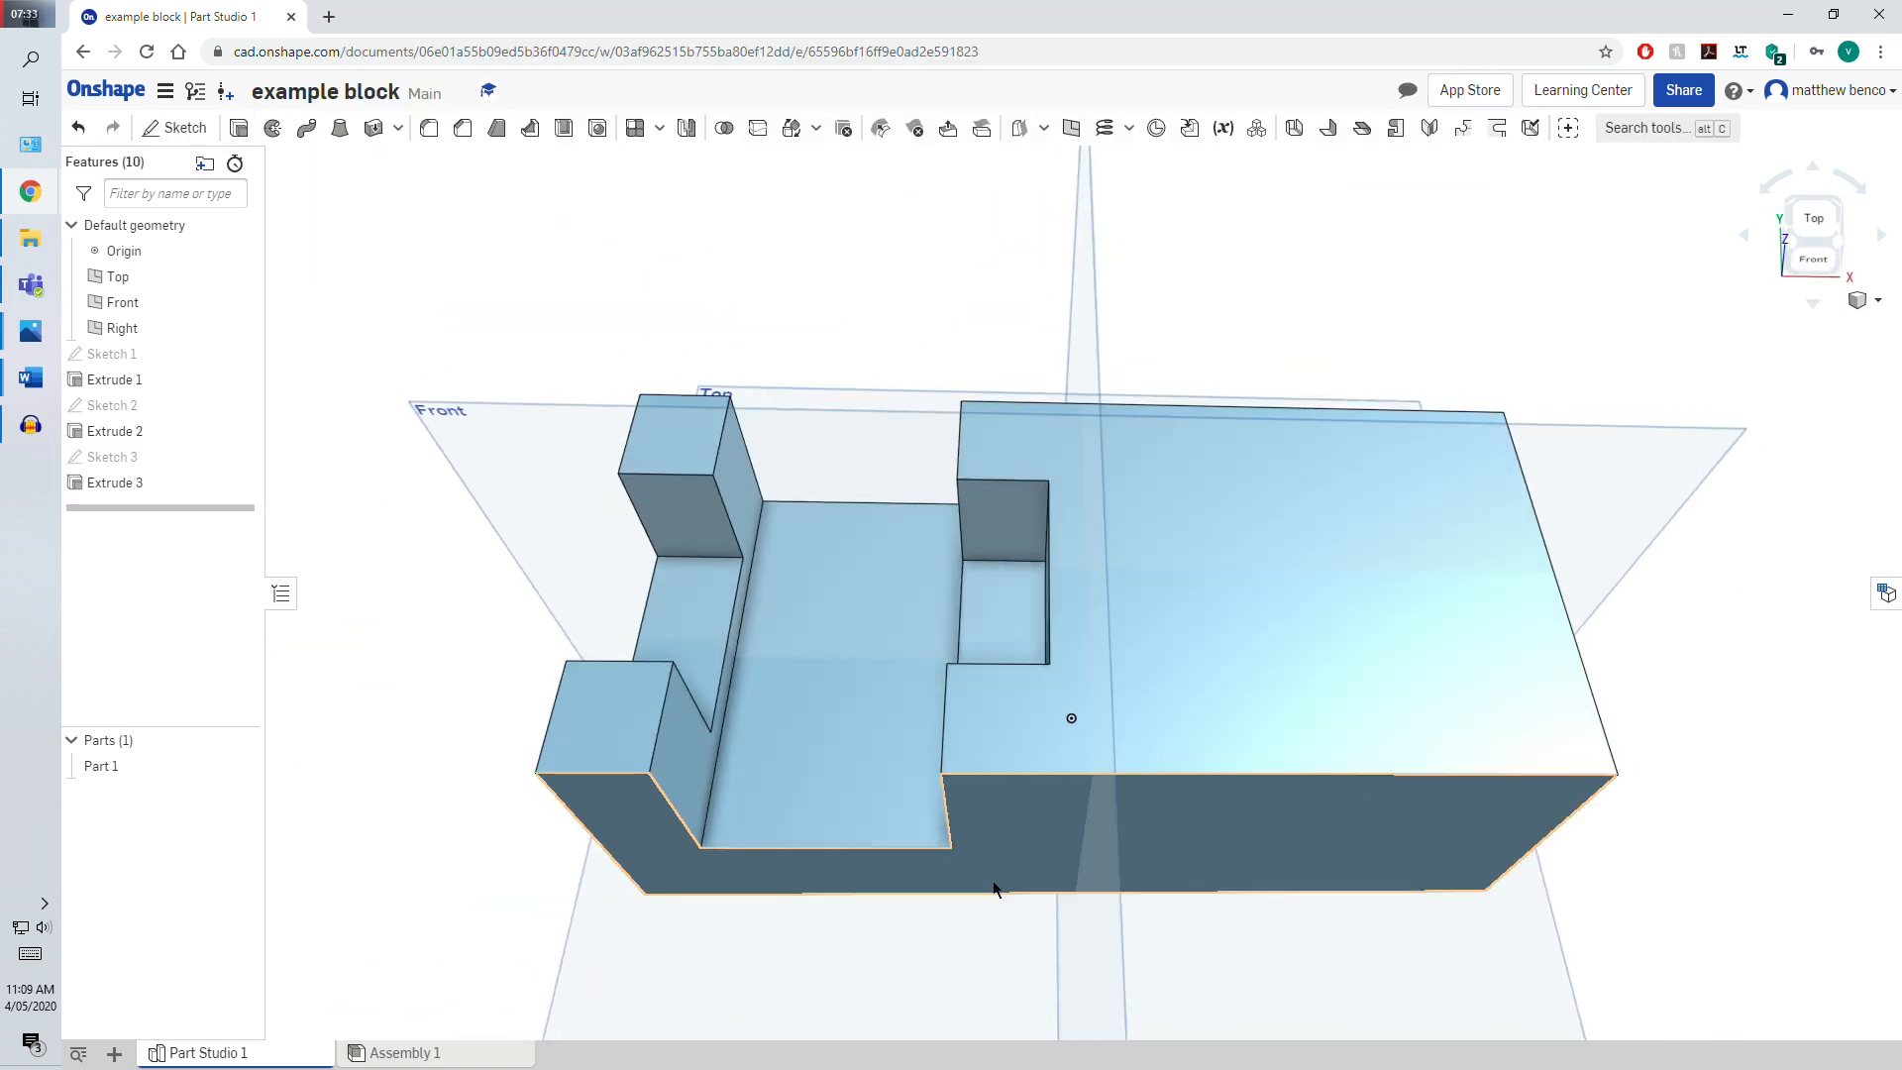
left_click(175, 128)
left_click(1177, 493)
left_click(223, 128)
left_click(1053, 426)
left_click(441, 163)
Lower the long end of the block beyond the posts with a Remove extrude
left_click(239, 128)
left_click(383, 215)
mouse_move(1377, 842)
right_mouse_down()
mouse_move(1382, 650)
mouse_move(1256, 763)
right_mouse_up()
left_click(441, 162)
Start a sketch on the lowered face of the long end, viewed from the top
left_click(1802, 218)
left_click(175, 128)
left_click(1288, 554)
left_click(307, 127)
left_click(1224, 592)
left_click(1345, 592)
key("ctrl+z")
left_click(384, 128)
Draw lines along the lowered face's front and back edges from the right end corners, and dimension their length
left_click(220, 130)
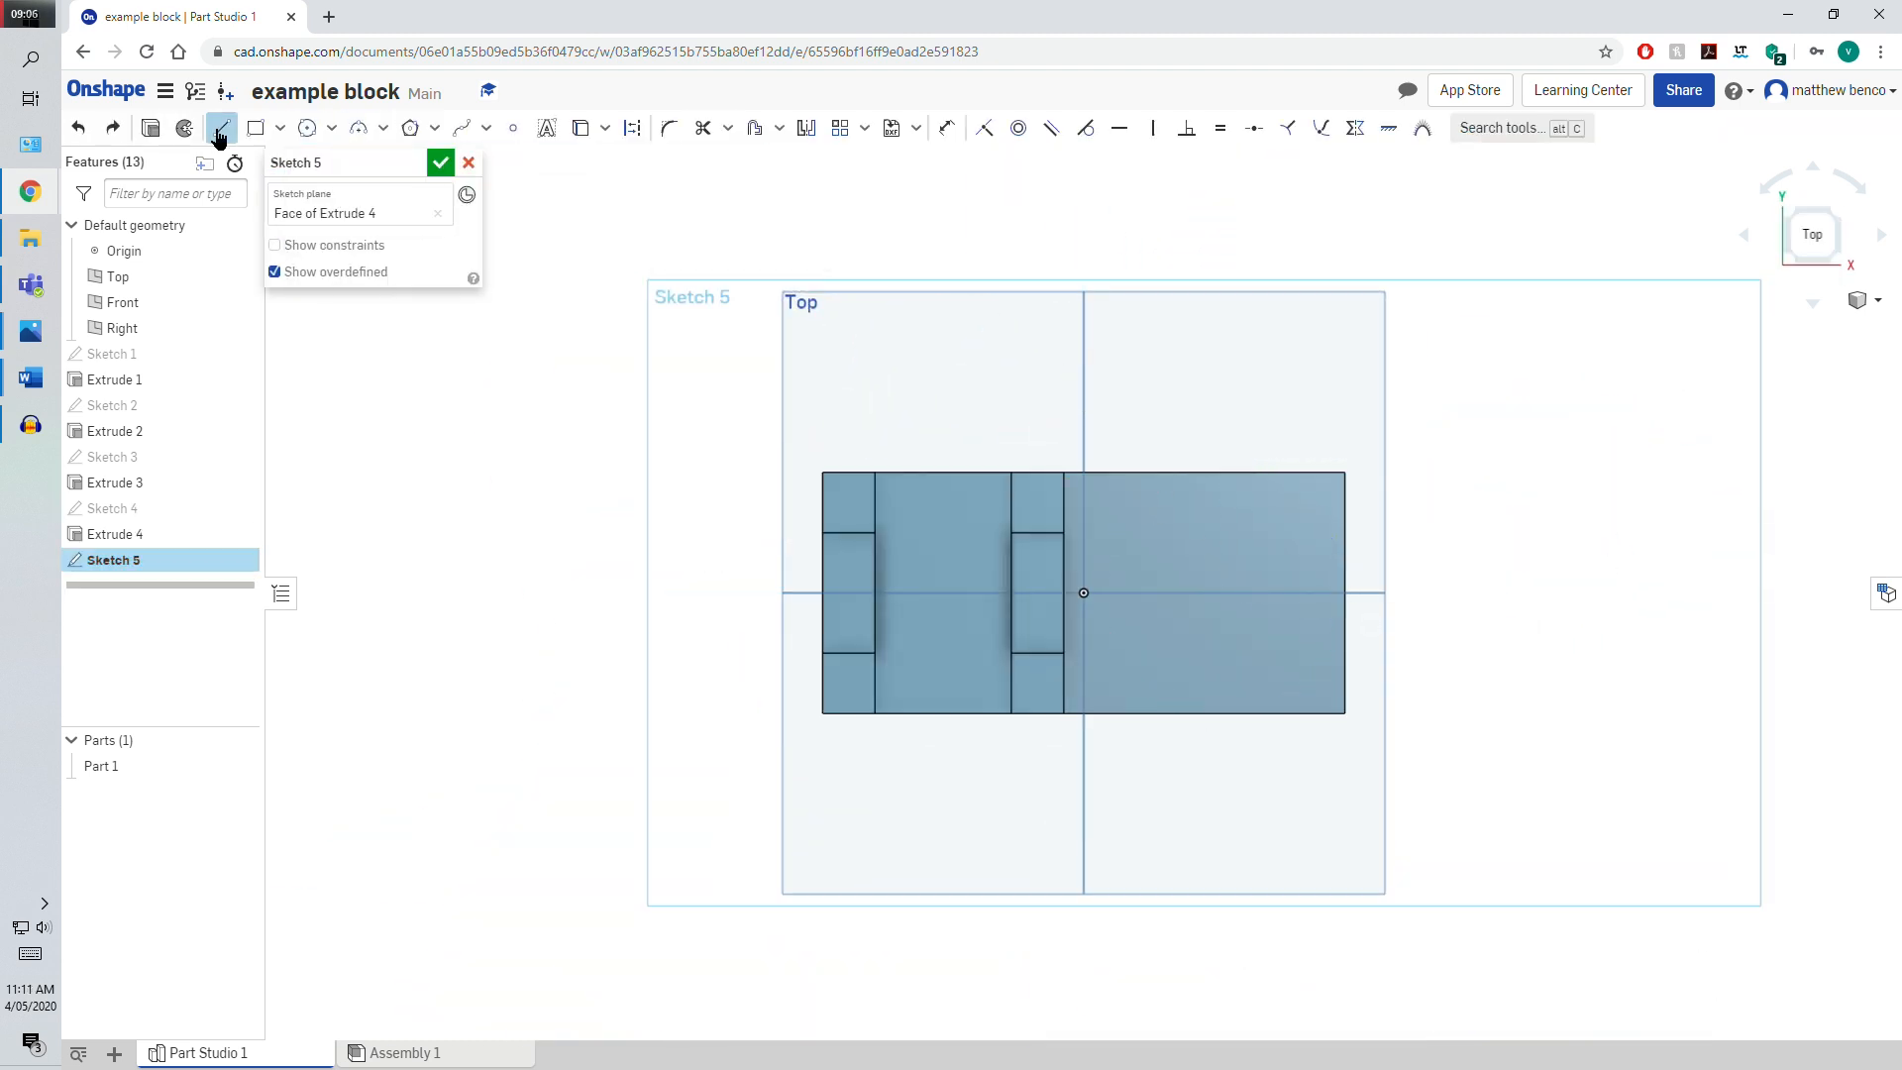
left_click(1345, 473)
left_click(1232, 473)
left_click(947, 128)
left_click(1296, 337)
left_click(222, 128)
left_click(1346, 714)
left_click(1253, 713)
left_click(949, 130)
Draw a three-point arc joining the inner ends of both edge lines through the right edge's midpoint, and finish the sketch
left_click(358, 128)
left_click(1225, 472)
left_click(1224, 714)
left_click(1346, 593)
left_click(441, 163)
Extrude-cut the corner regions outside the arc to round the block's long end
left_click(1336, 490)
left_click(239, 128)
left_click(441, 162)
Sketch a vertical line across the start of the rounded end and a circle about 28 mm in diameter at its midpoint
left_click(1239, 664)
left_click(176, 128)
left_click(222, 127)
left_click(1224, 473)
left_click(1225, 713)
left_click(332, 128)
left_click(352, 166)
left_click(1224, 592)
left_click(1171, 584)
Set the circle's diameter to 22 mm and finish the sketch
left_click(947, 128)
left_click(1192, 546)
left_click(1128, 422)
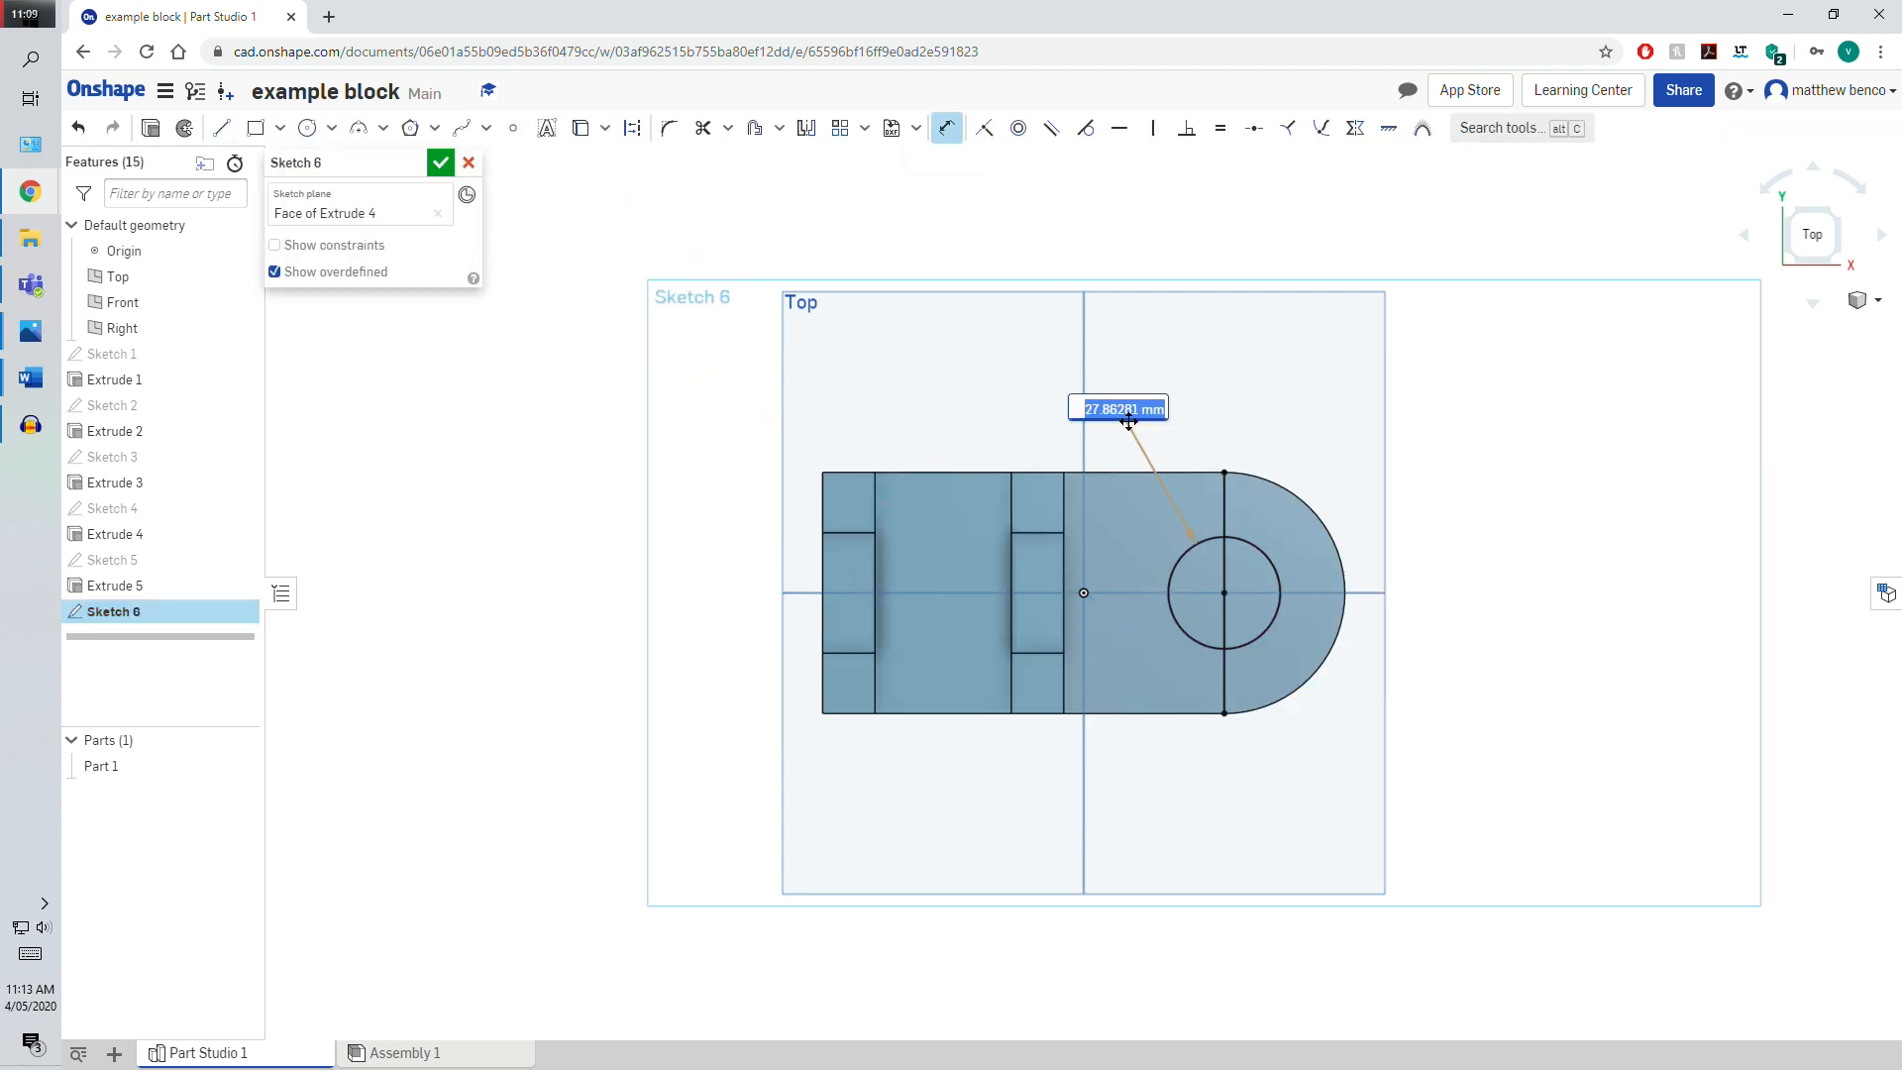
type("22")
key("Return")
left_click(441, 163)
Extrude the circle region to cut the hole in the rounded end
left_click(239, 128)
left_click(1208, 594)
left_click(441, 163)
Fillet the inner edge between the lowered face and the post wall with a 10 mm radius
right_click_drag(1248, 792, 1179, 664)
left_click(429, 128)
left_click(1067, 650)
left_click(426, 297)
type("10")
left_click(441, 162)
right_click_drag(1377, 575, 1272, 586)
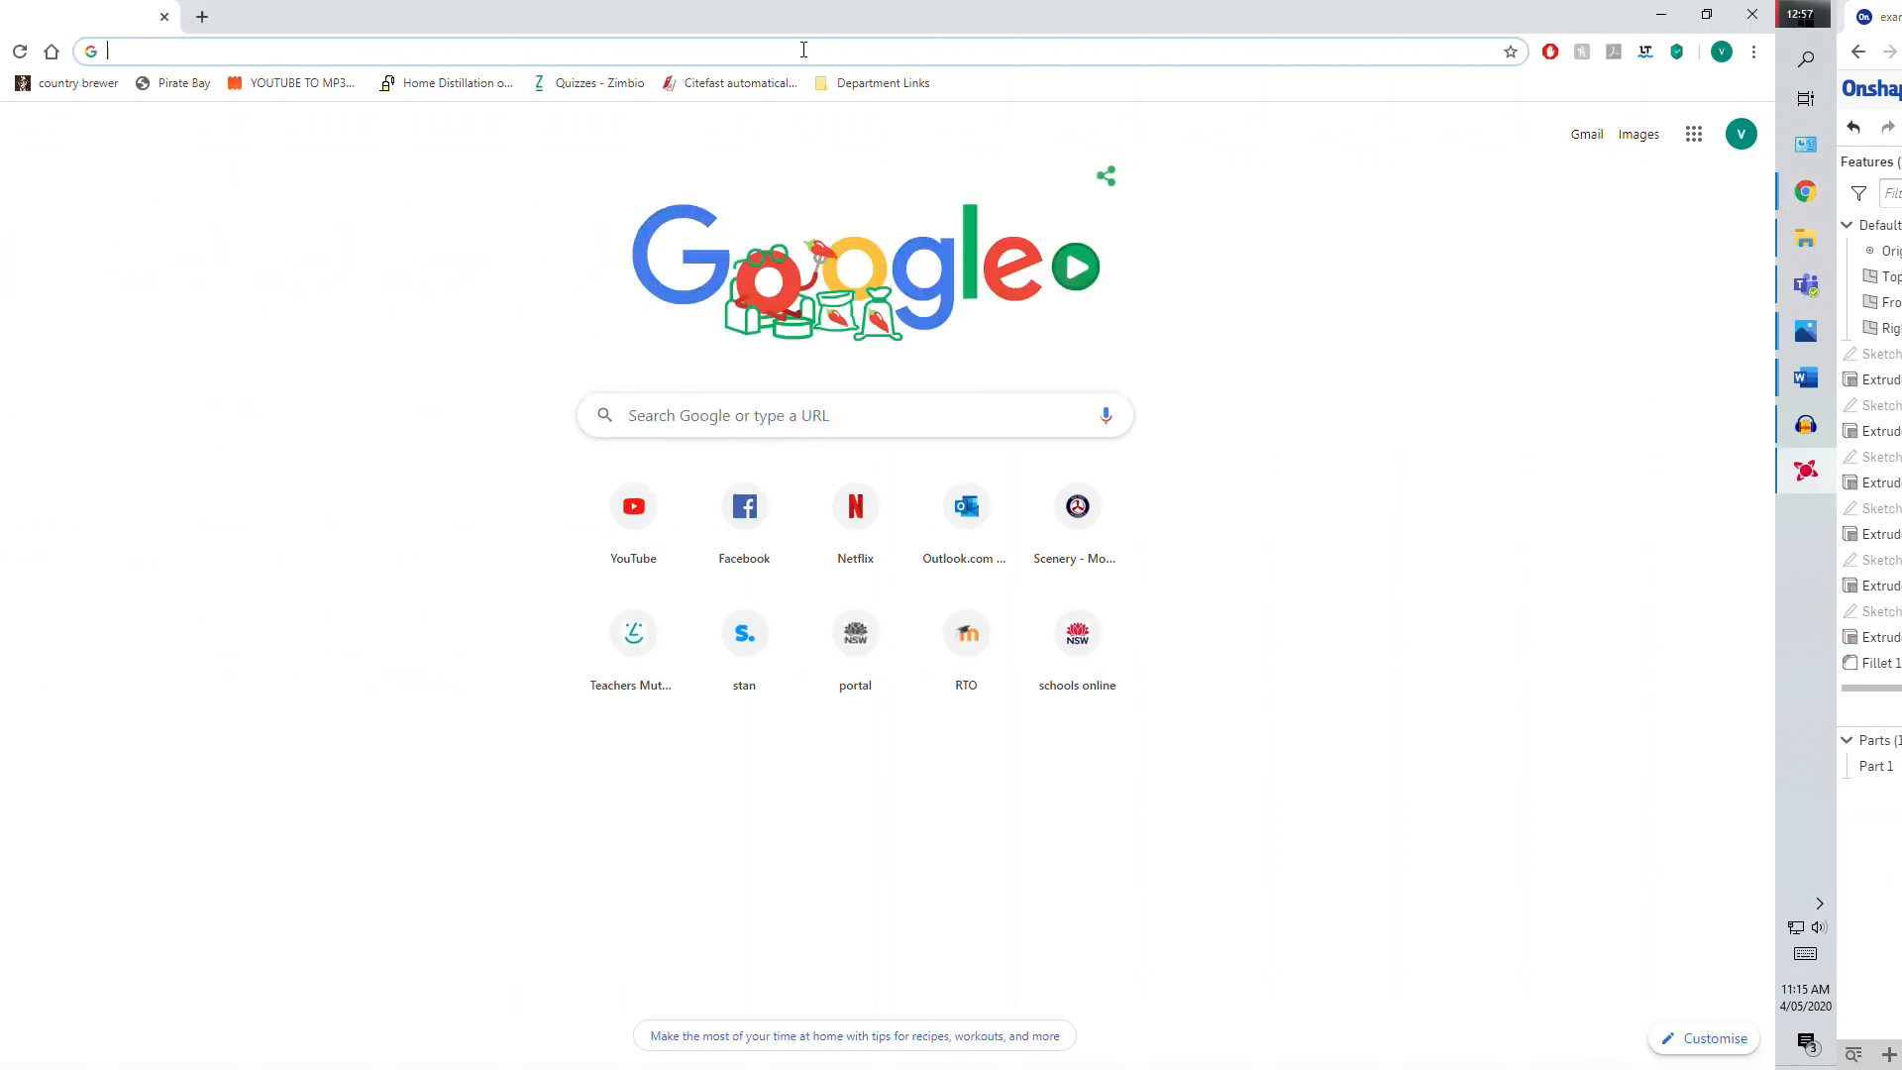
Open onshape.com in the browser and sign in with the prefilled account credentials
left_click(930, 49)
type("onshape.com")
key("Return")
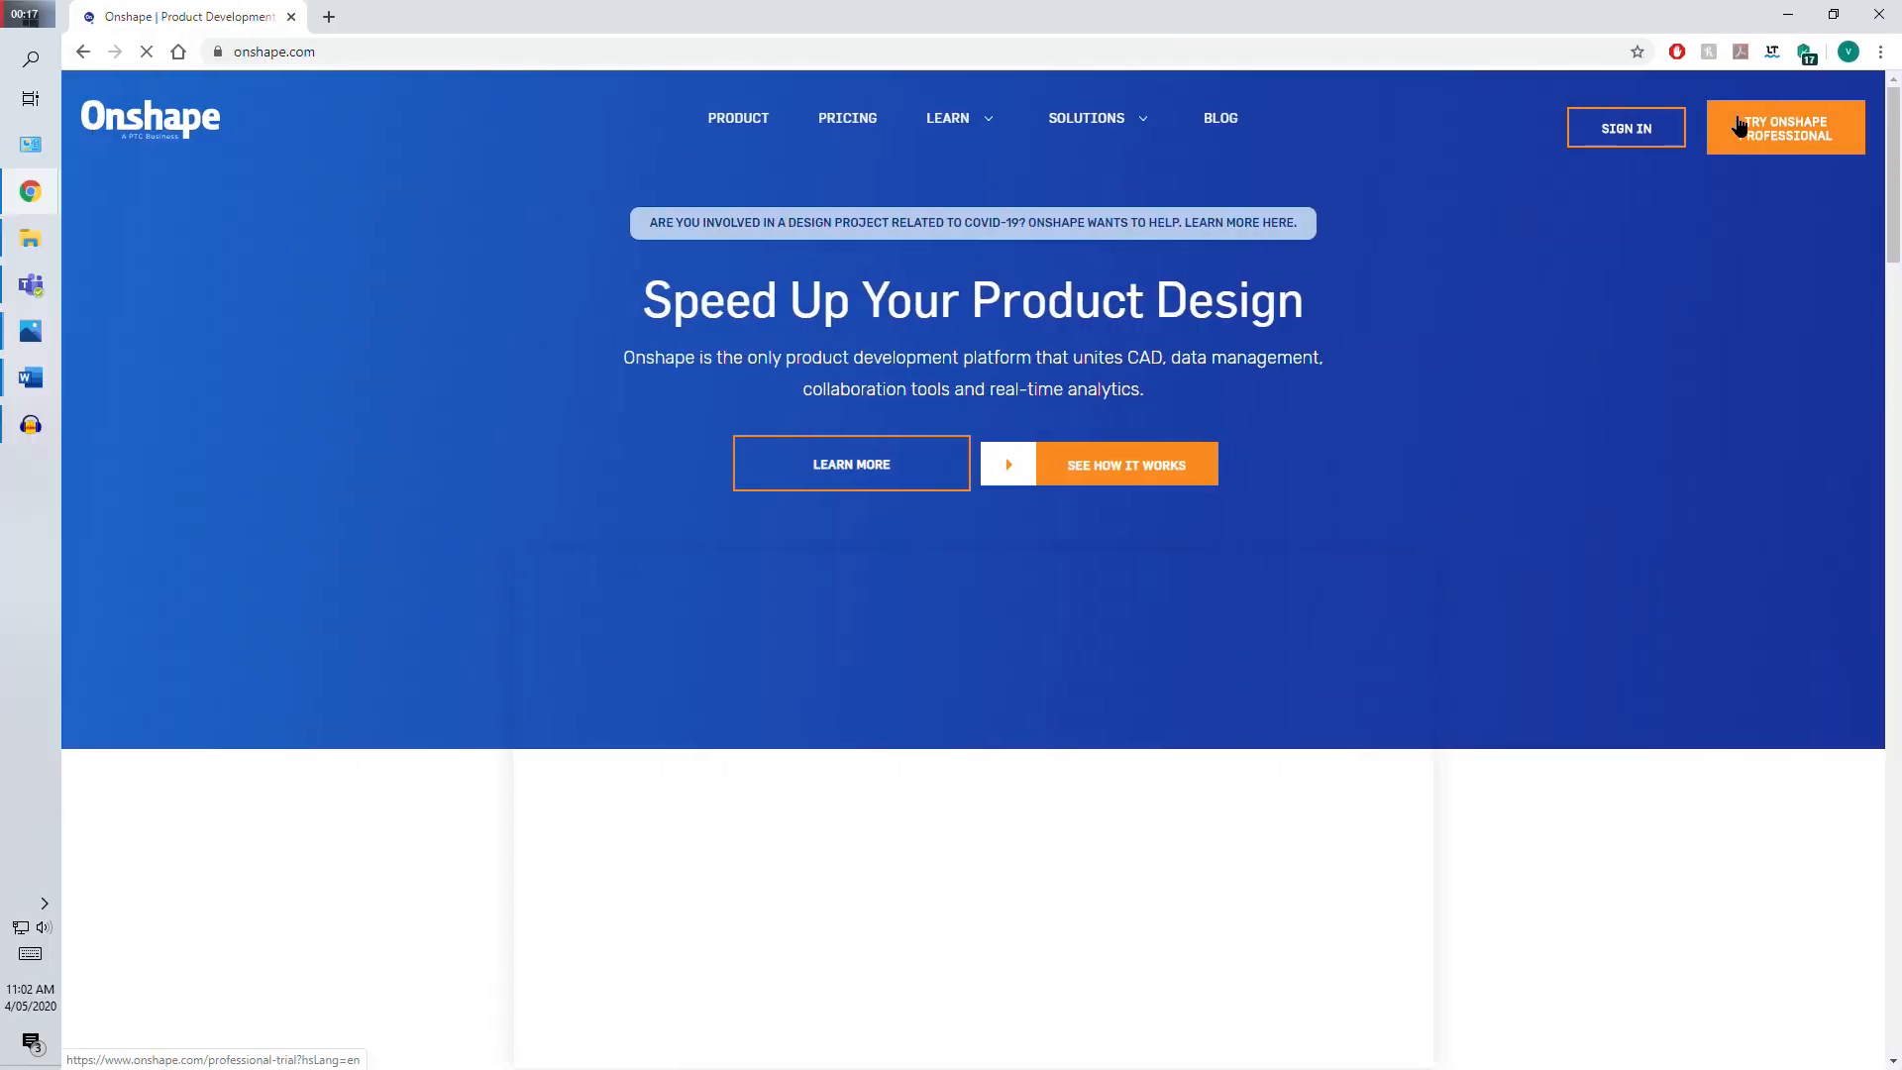
left_click(1625, 127)
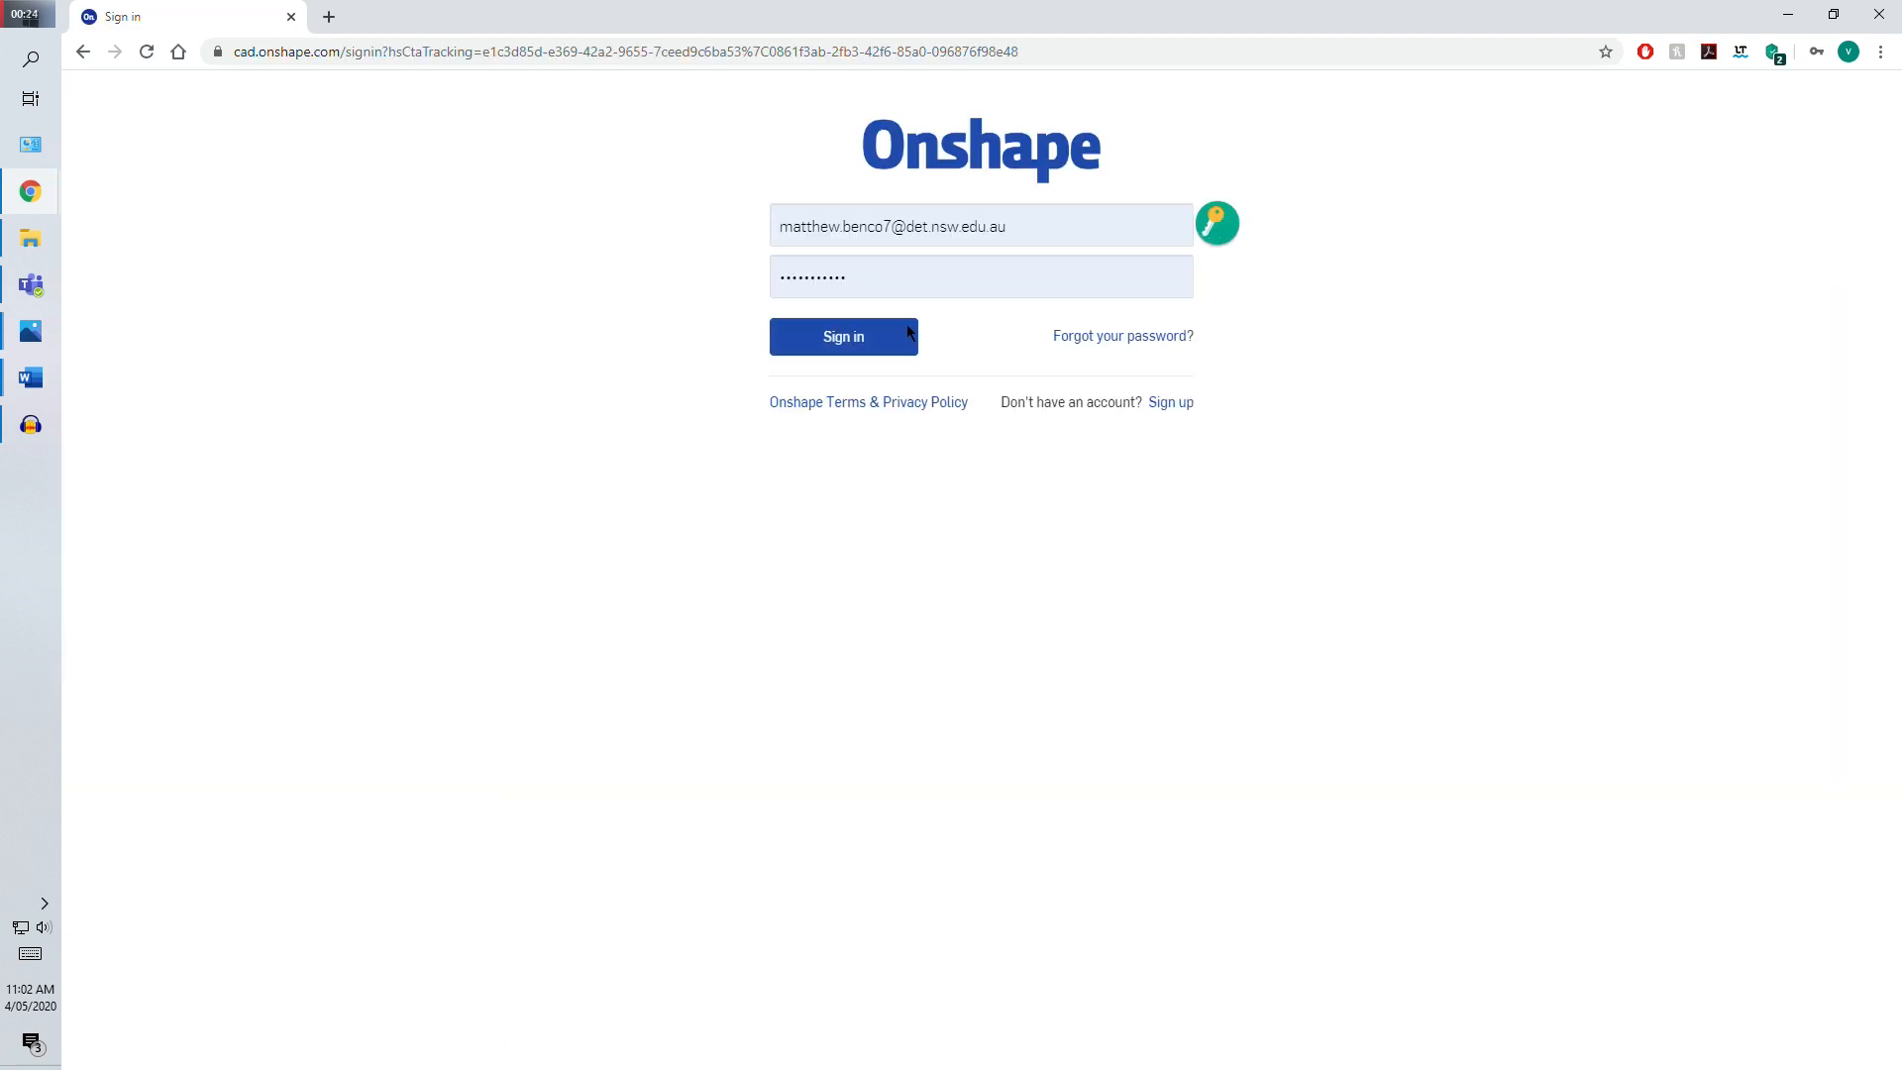
left_click(907, 334)
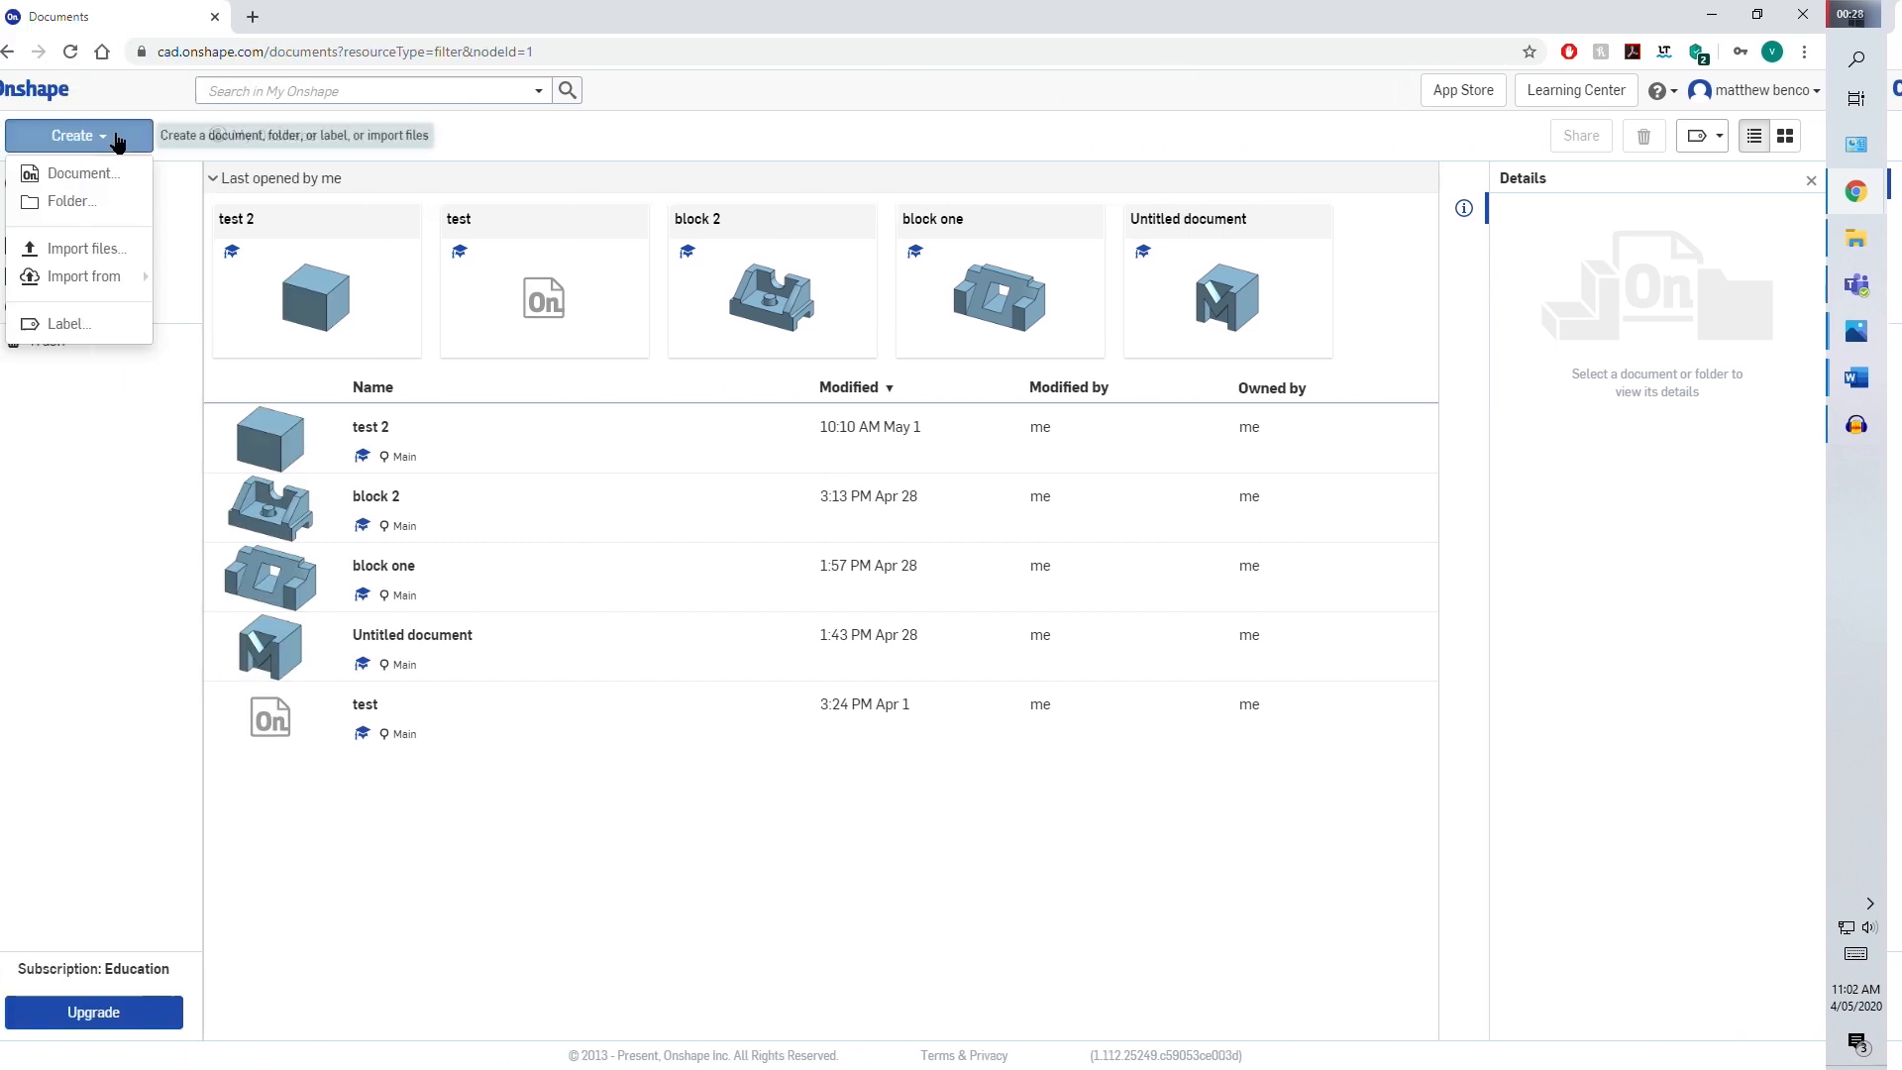
Create a new document named "example block"
left_click(182, 188)
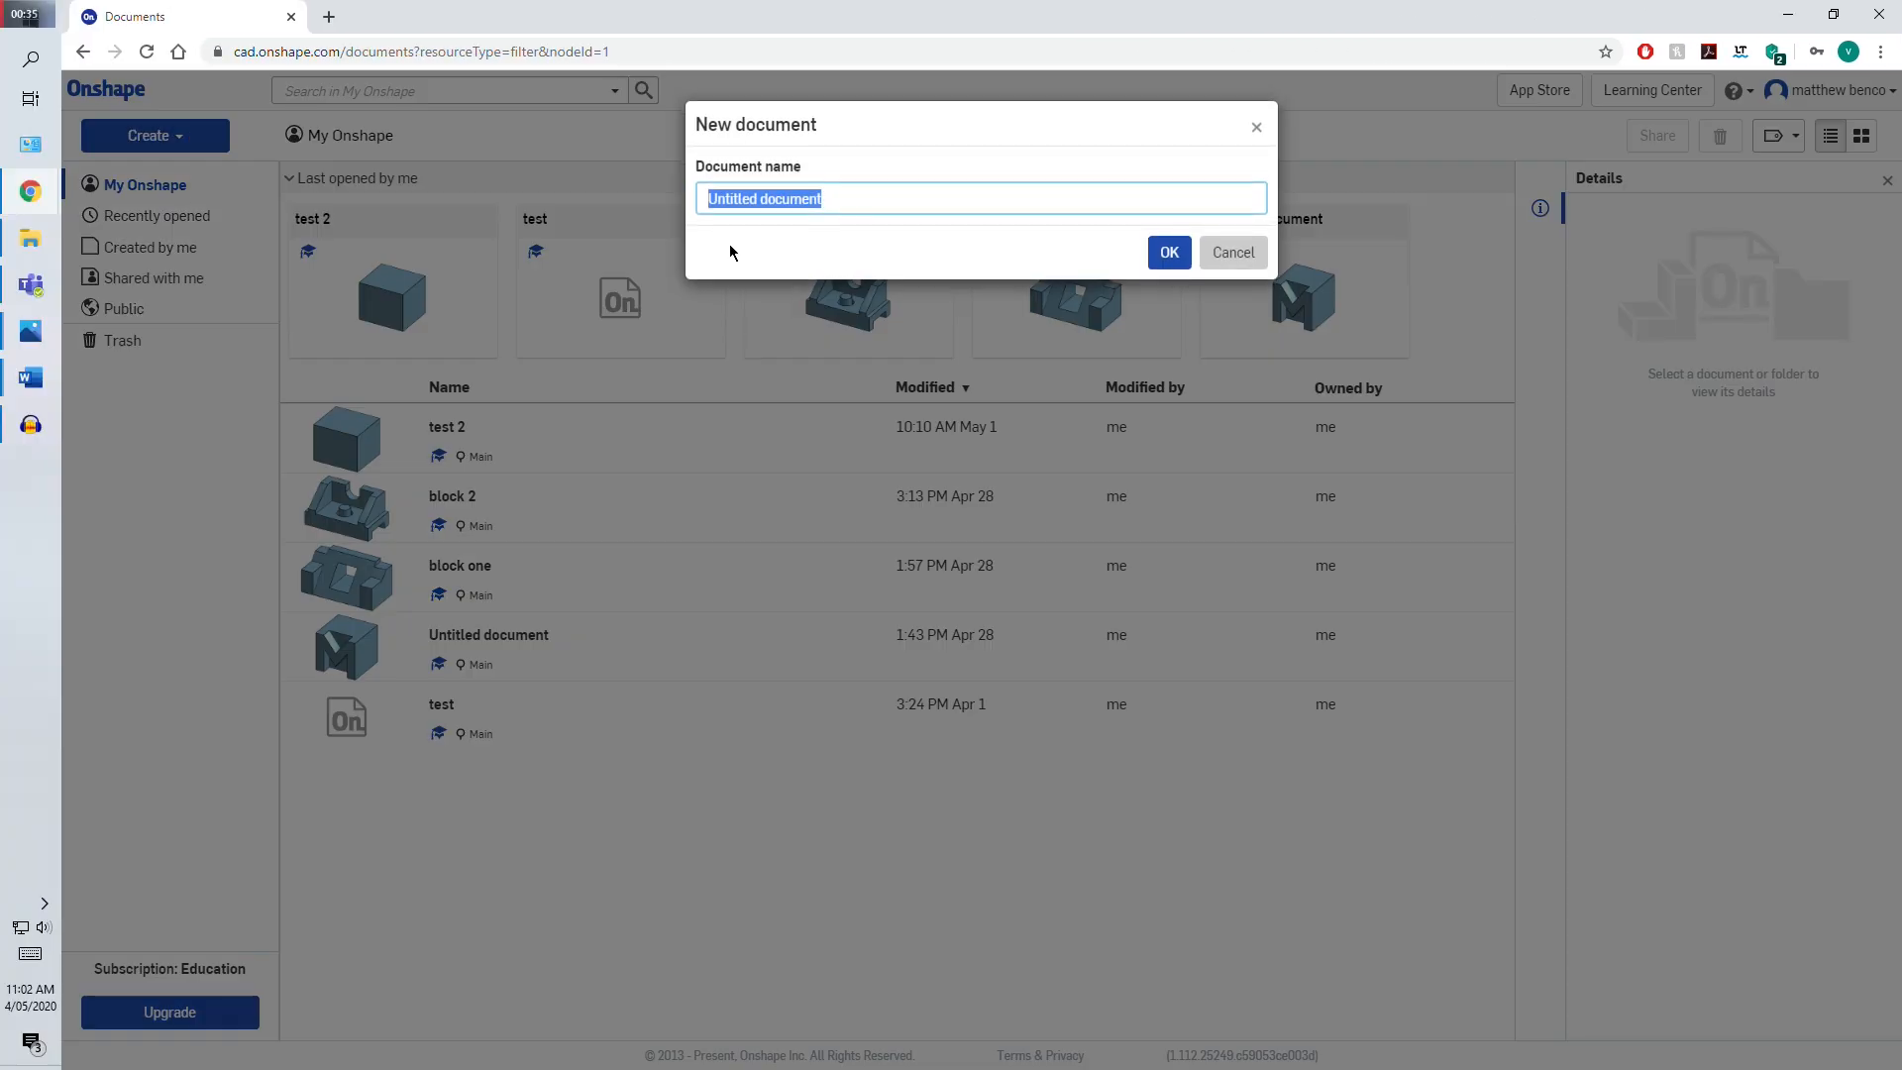
type("ex")
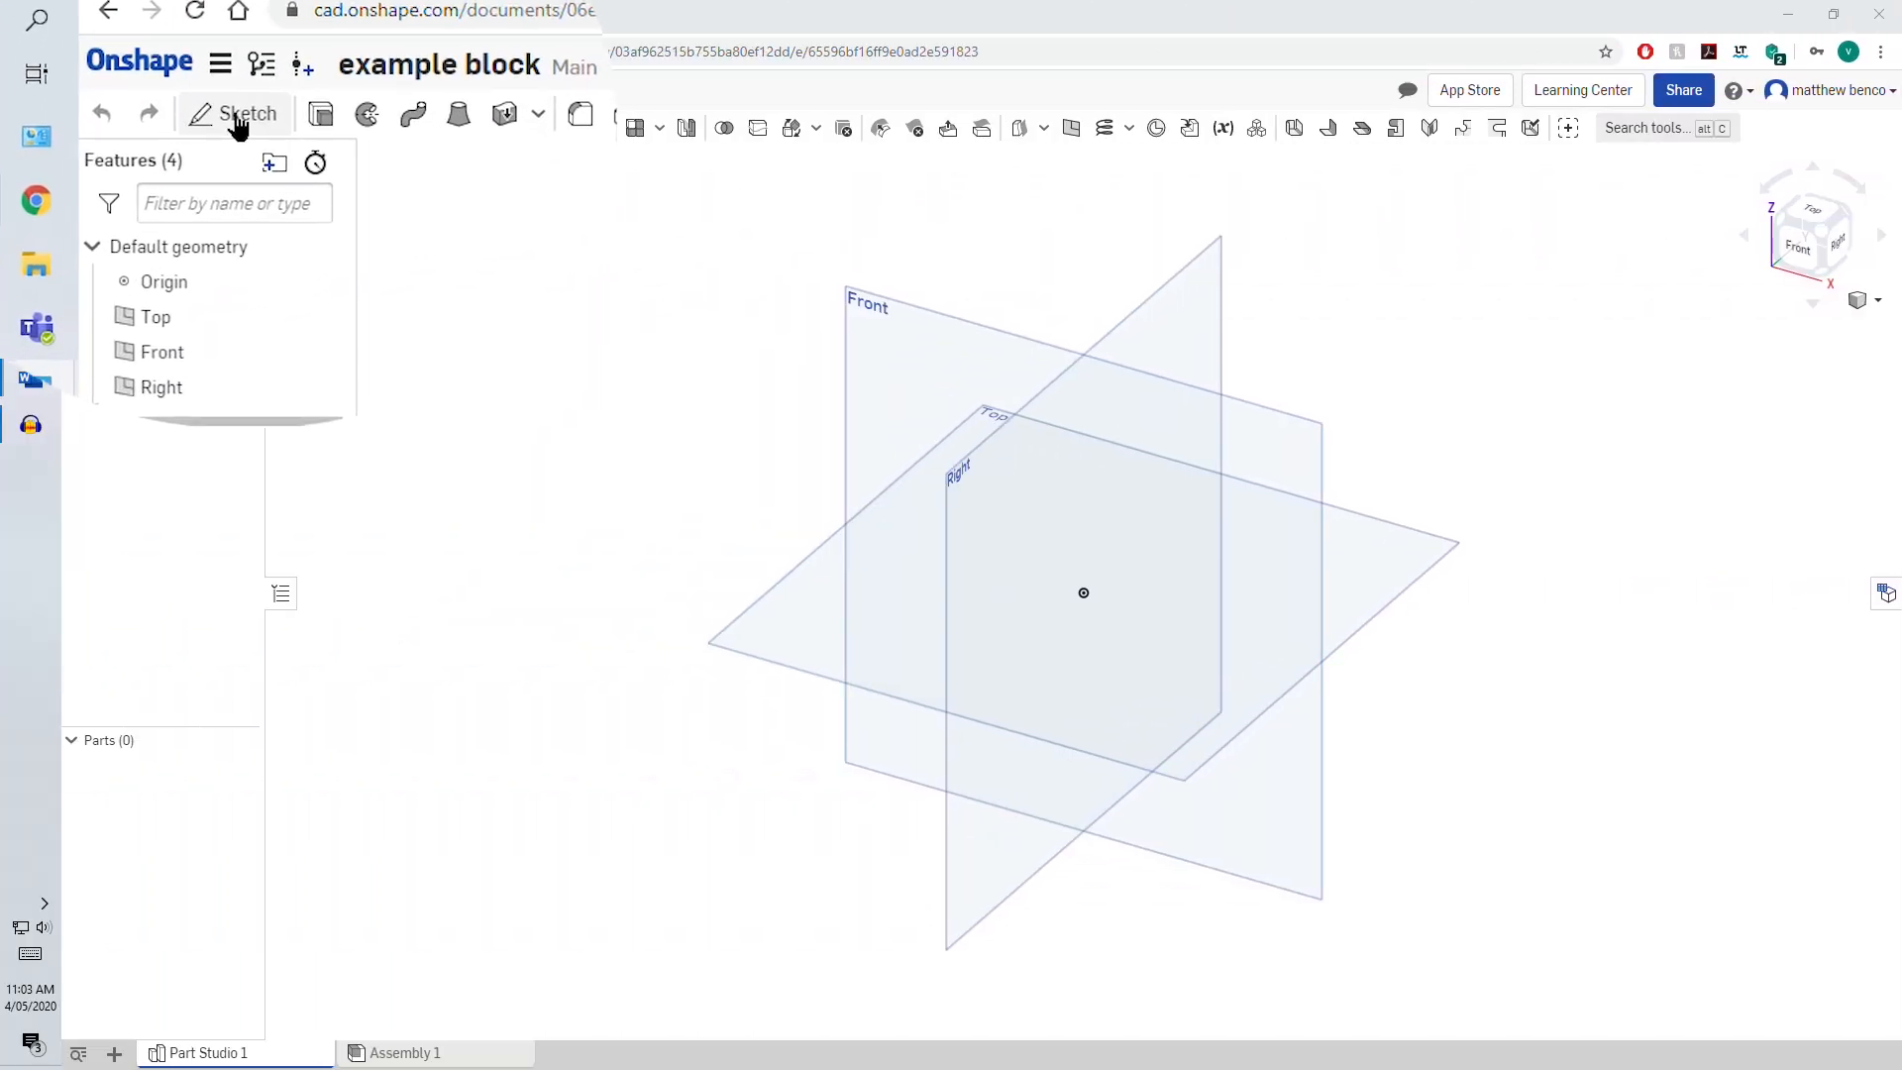
Start a sketch on the Top plane and view it straight from the top
left_click(181, 130)
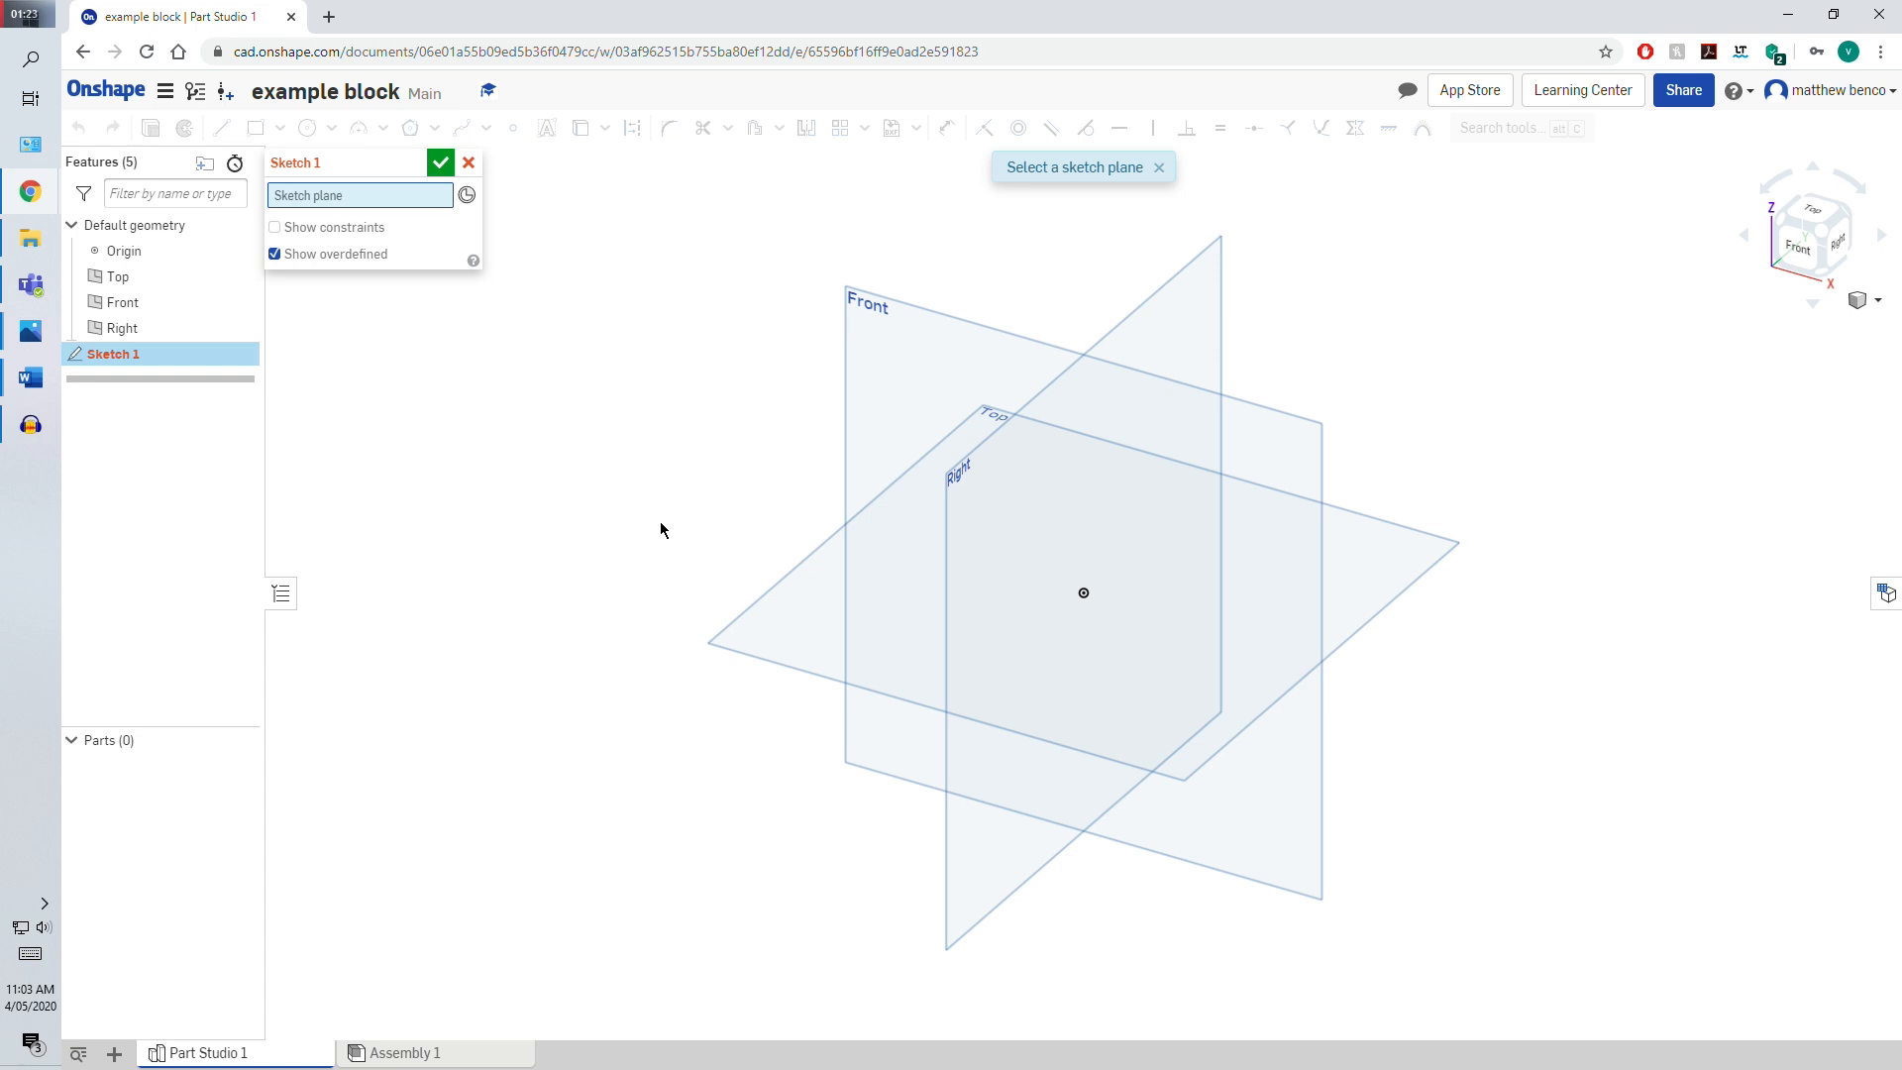
left_click(794, 658)
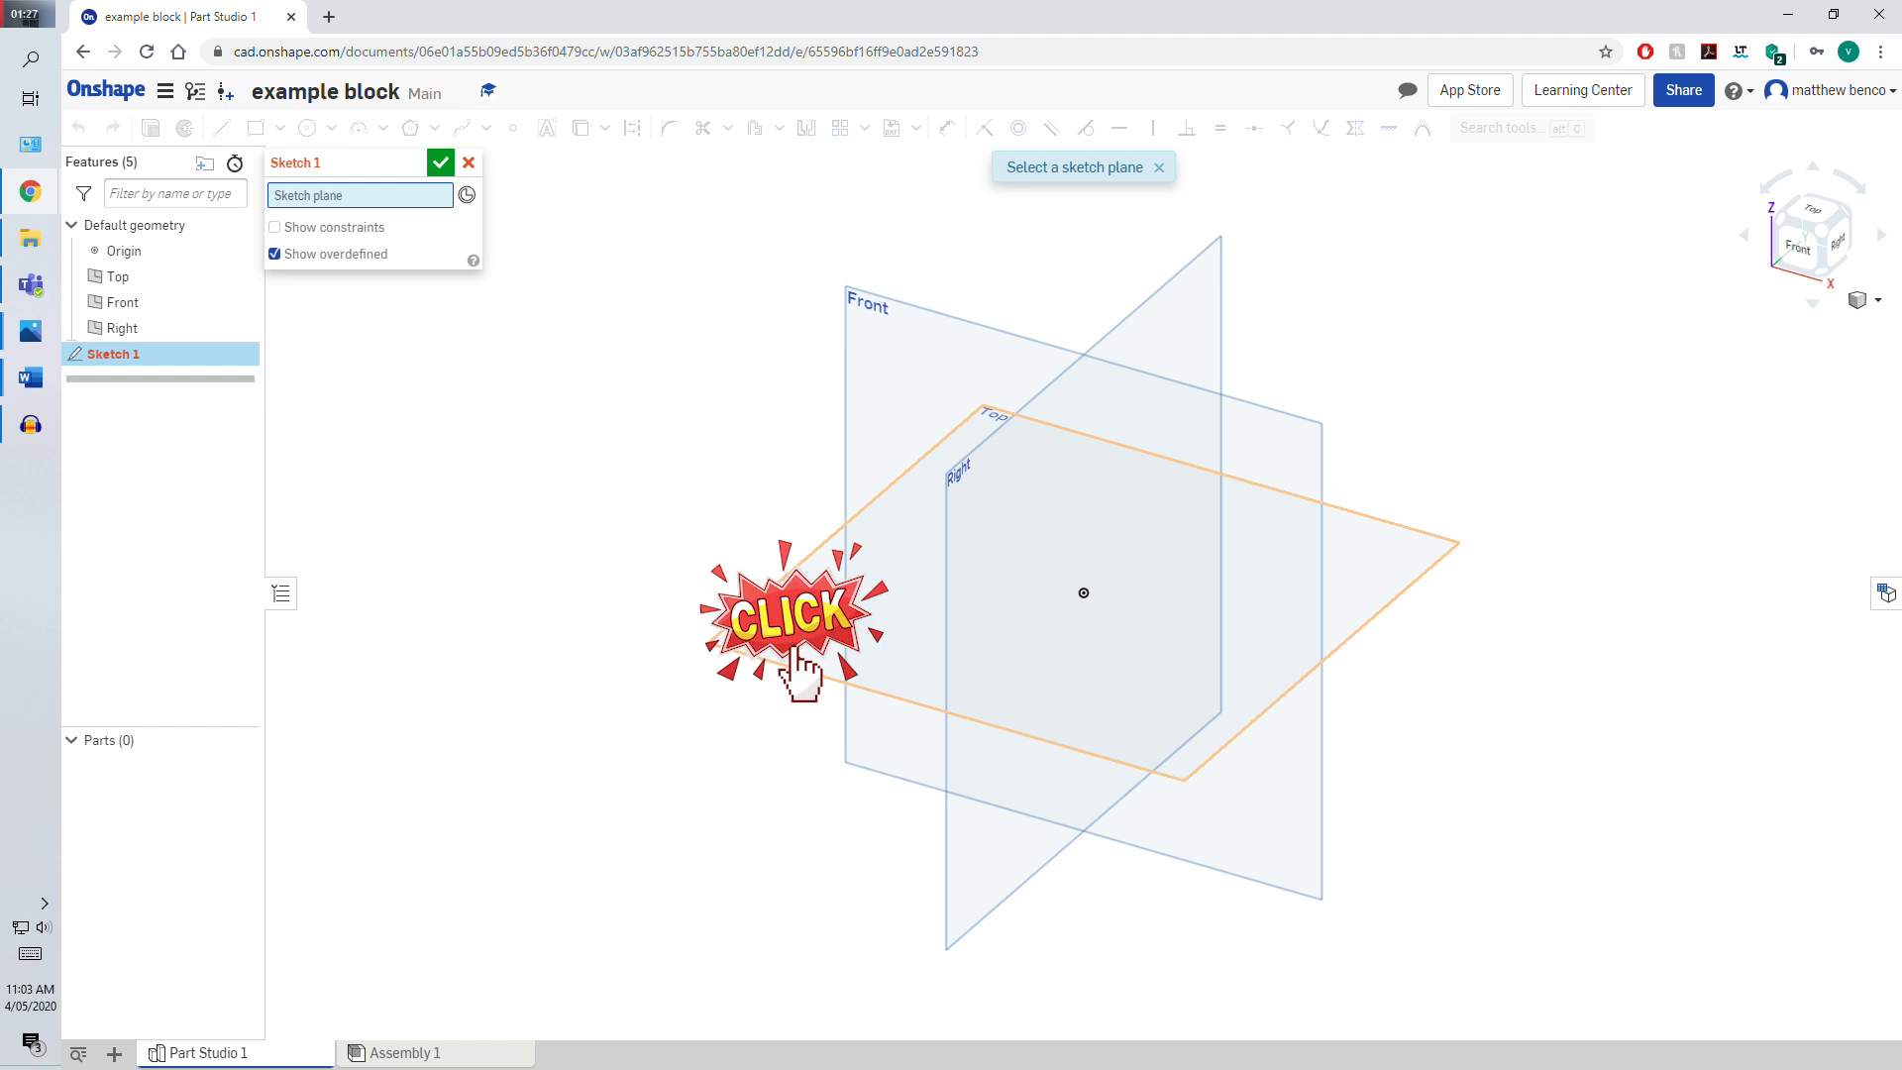
left_click(1821, 215)
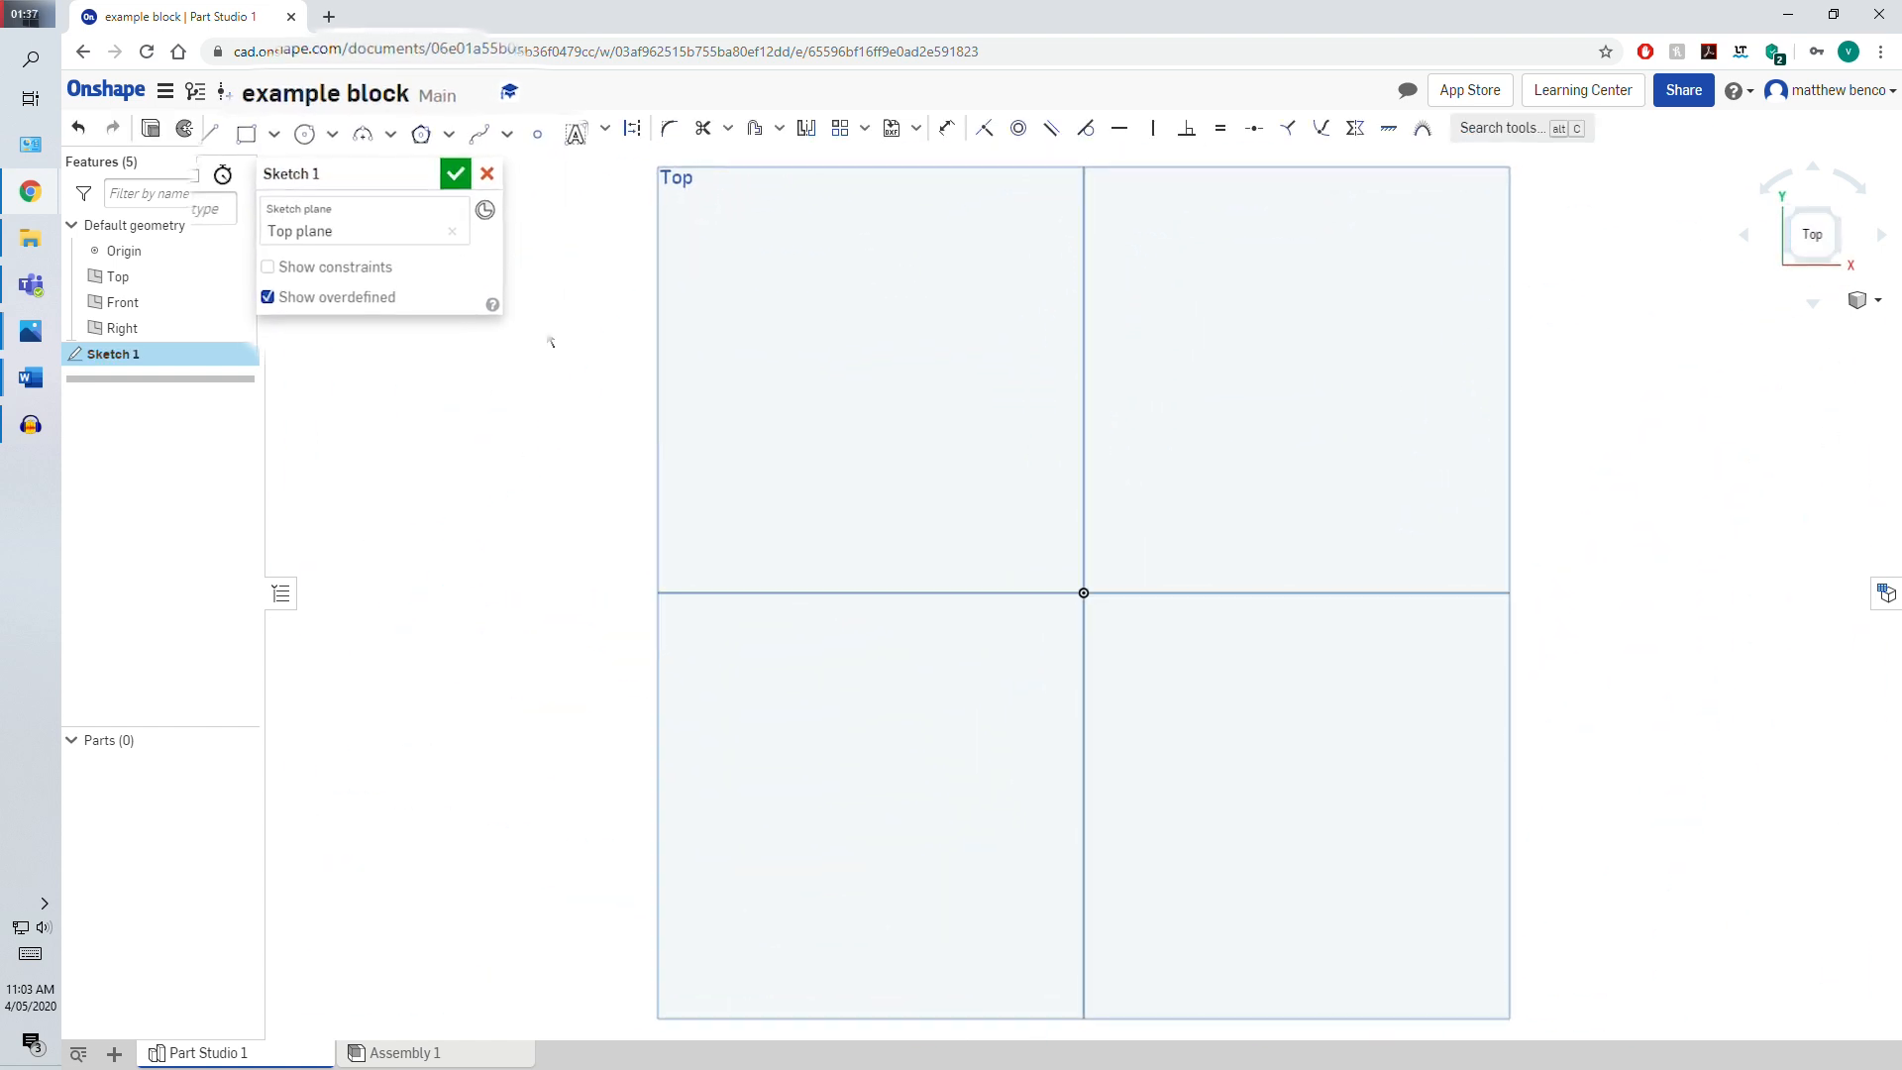
Sketch a center point rectangle about 109 mm wide and 54 mm high, centred on the origin
left_click(267, 139)
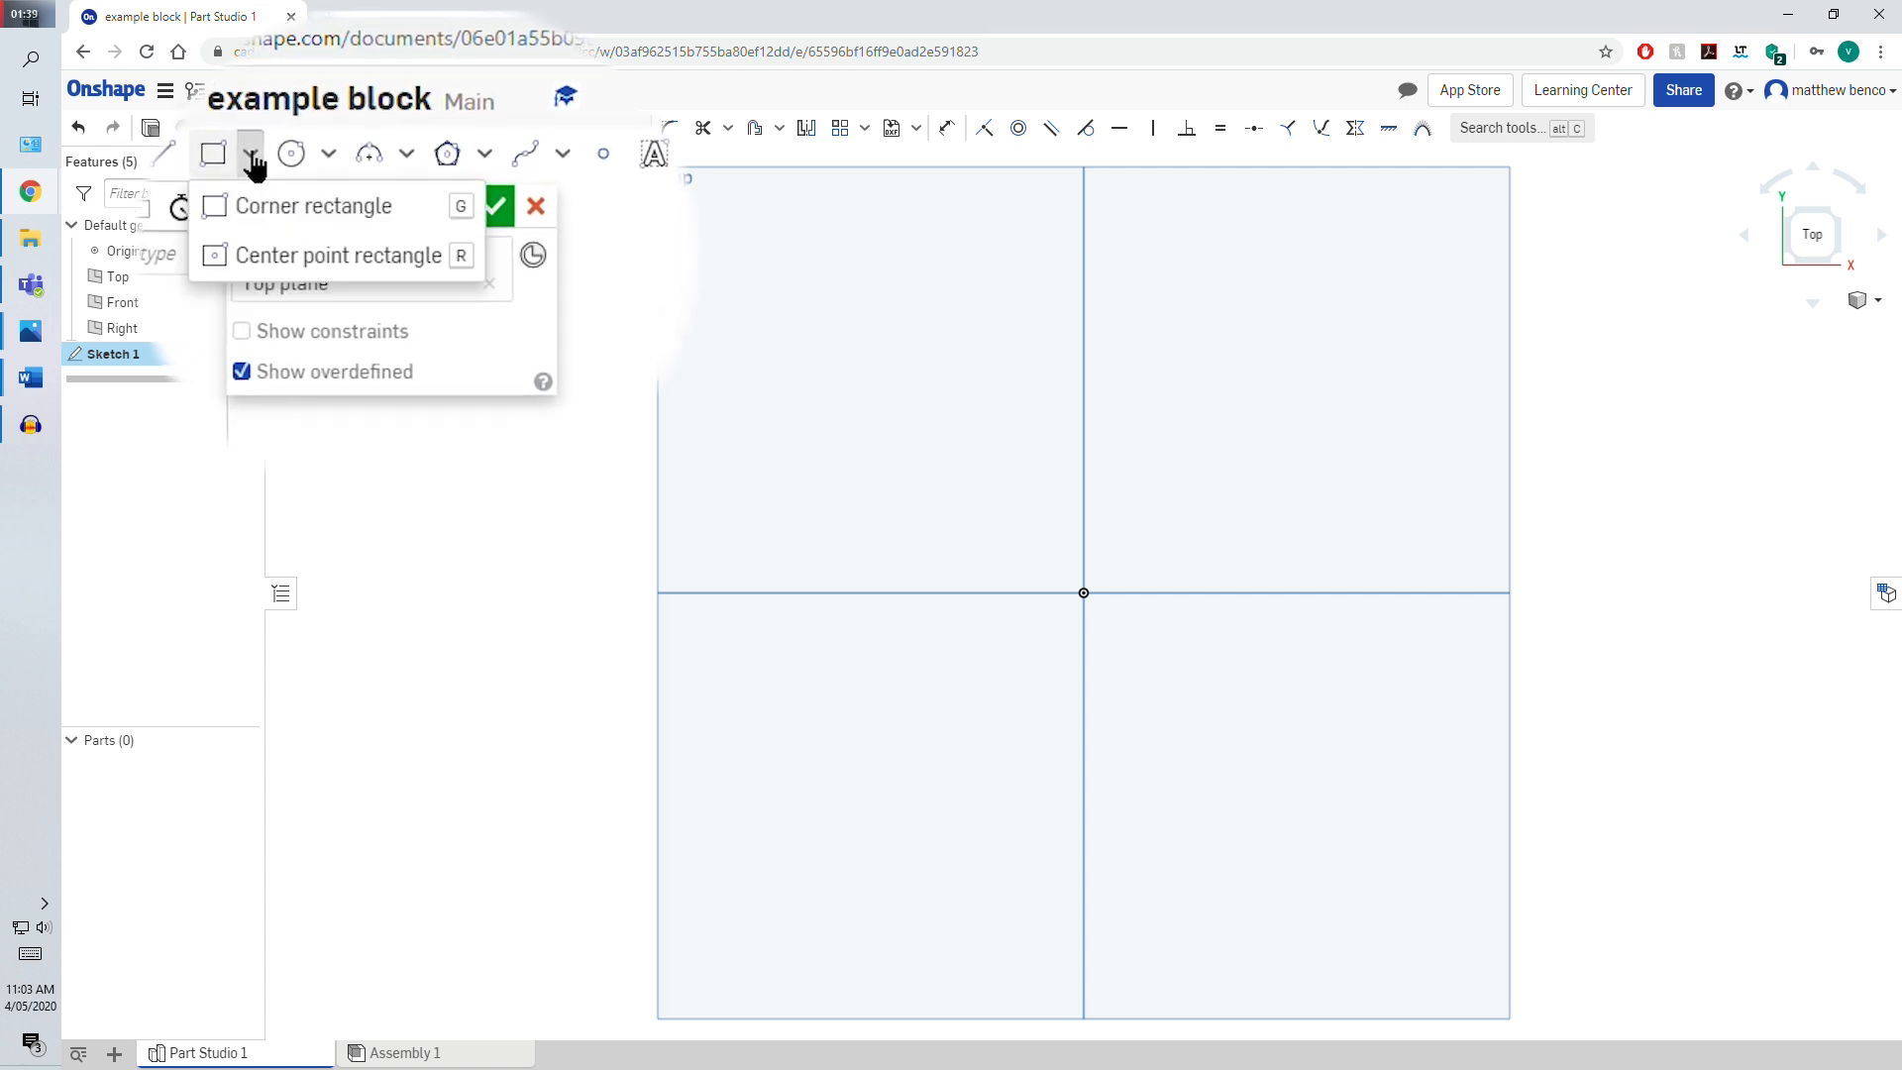
left_click(297, 267)
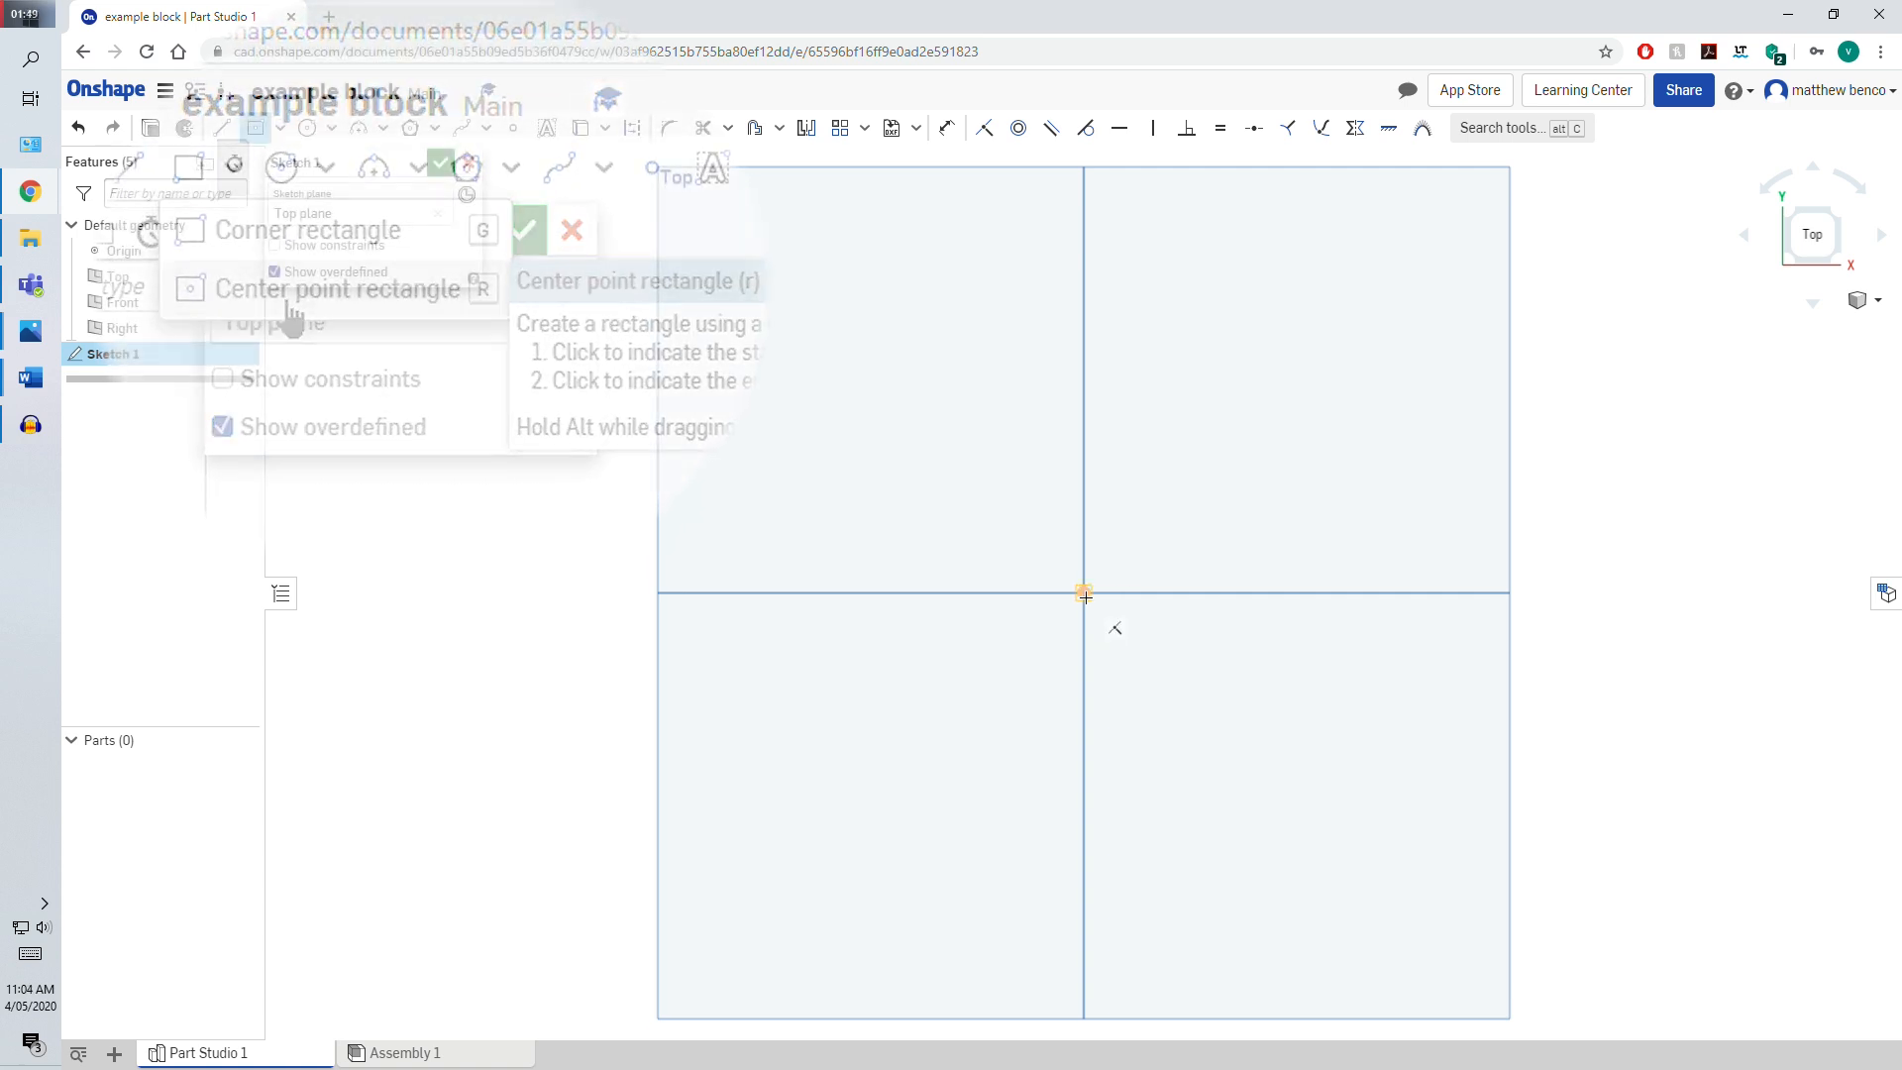
left_click(1085, 593)
left_click(1130, 657)
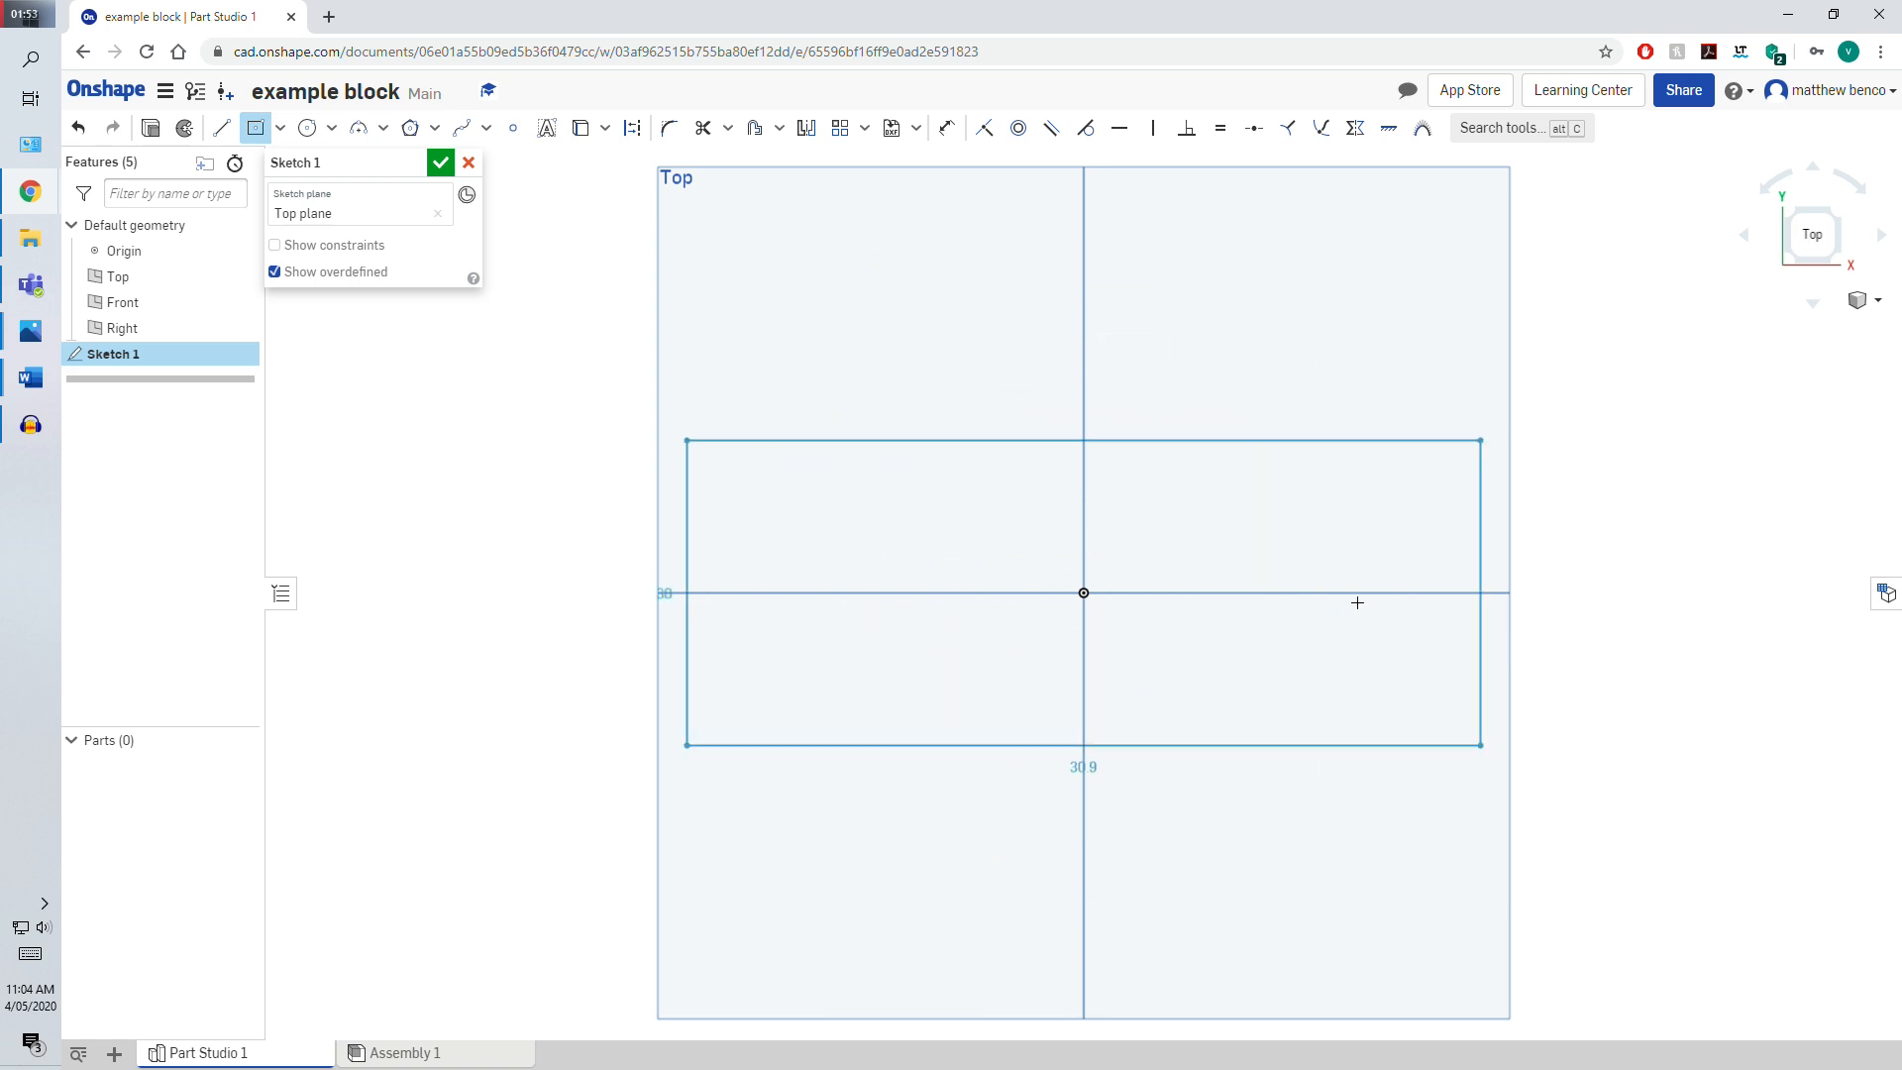
left_click(1392, 439)
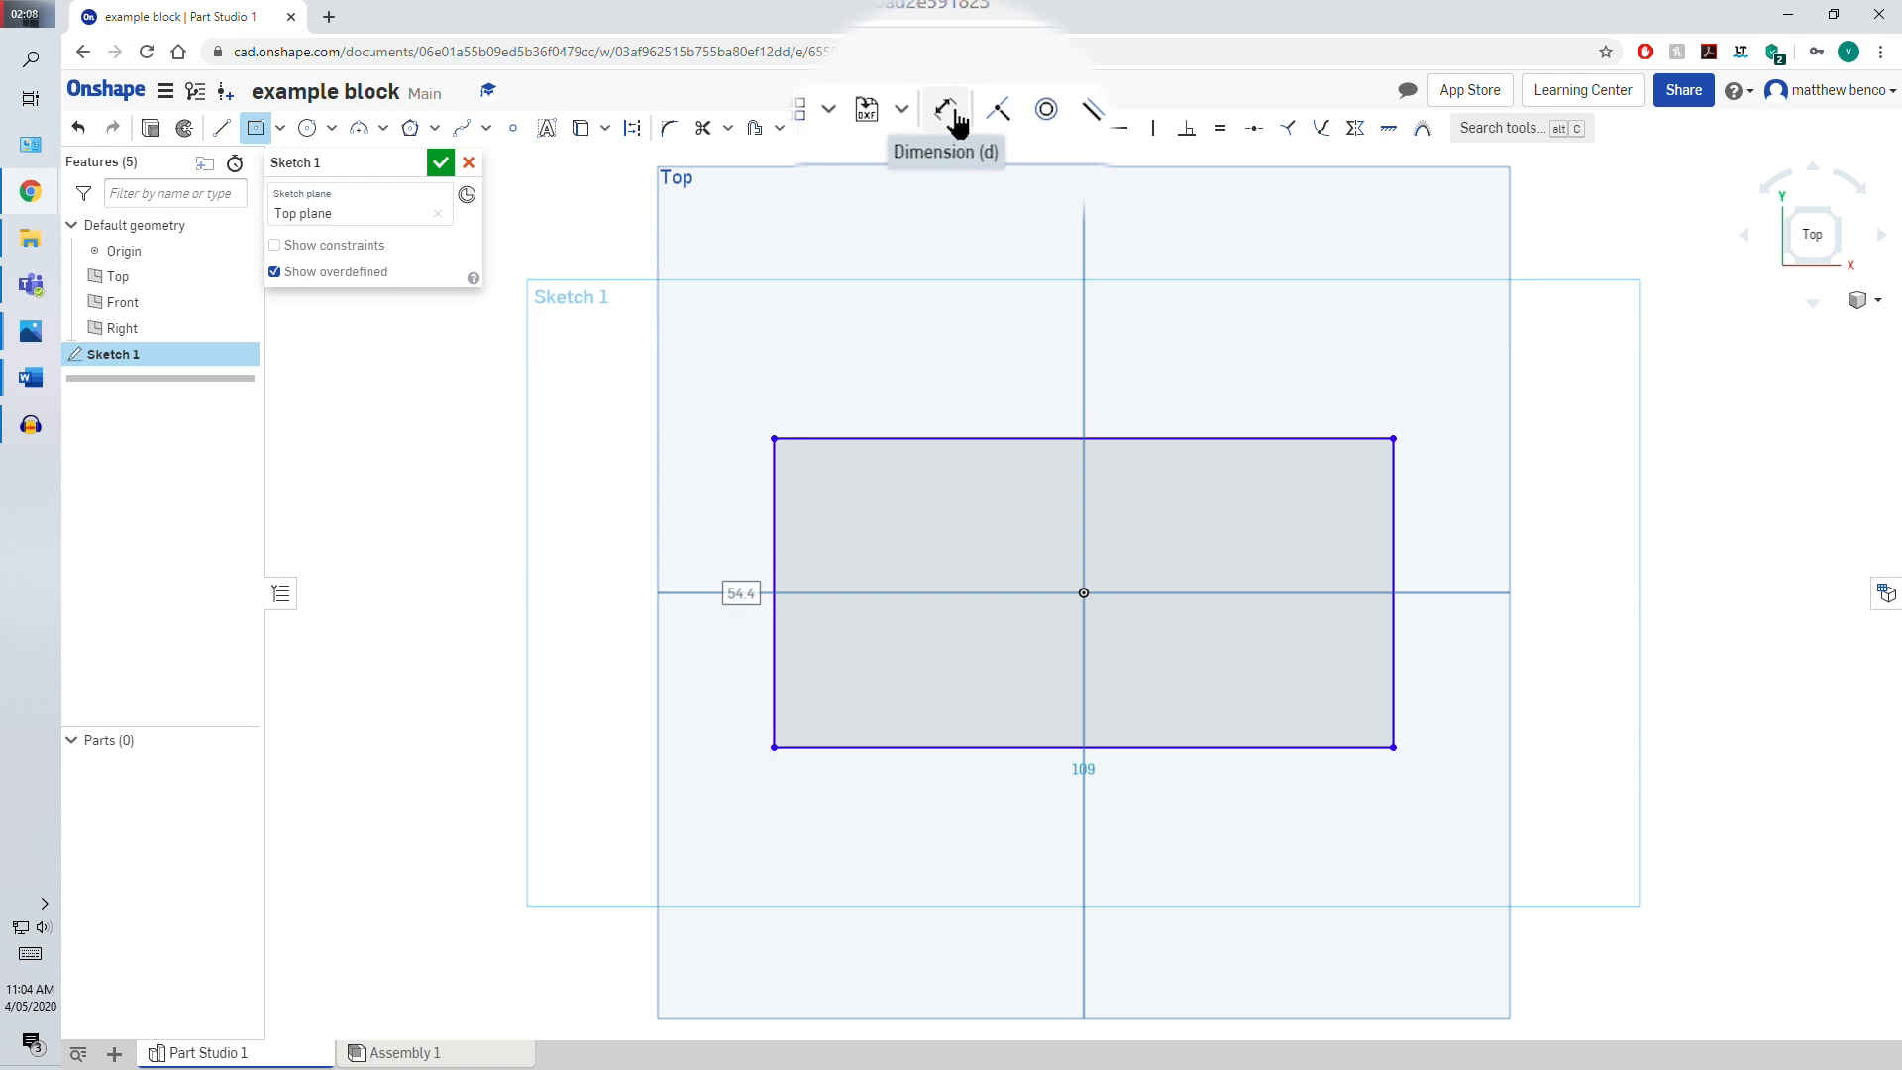
Dimension the rectangle to 130 mm wide and 60 mm high, and finish the sketch
left_click(954, 107)
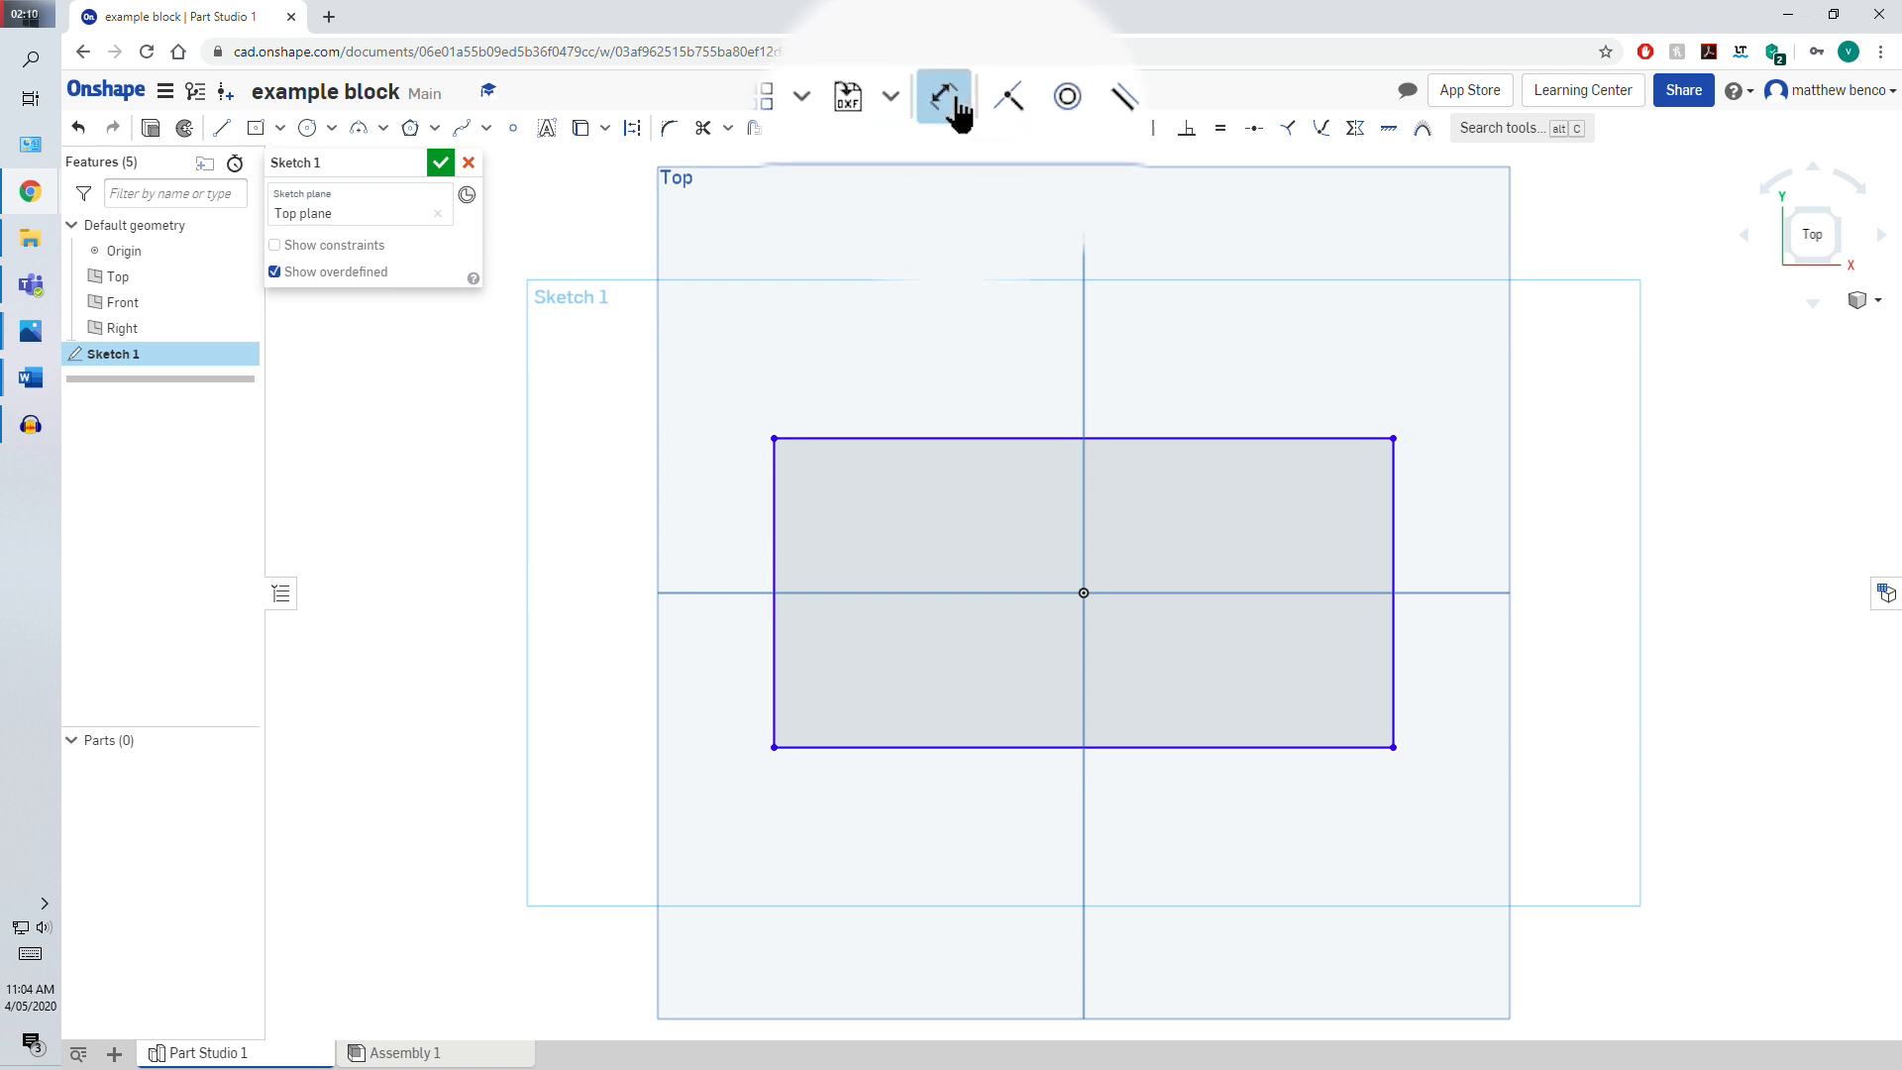
left_click(1068, 438)
left_click(1074, 324)
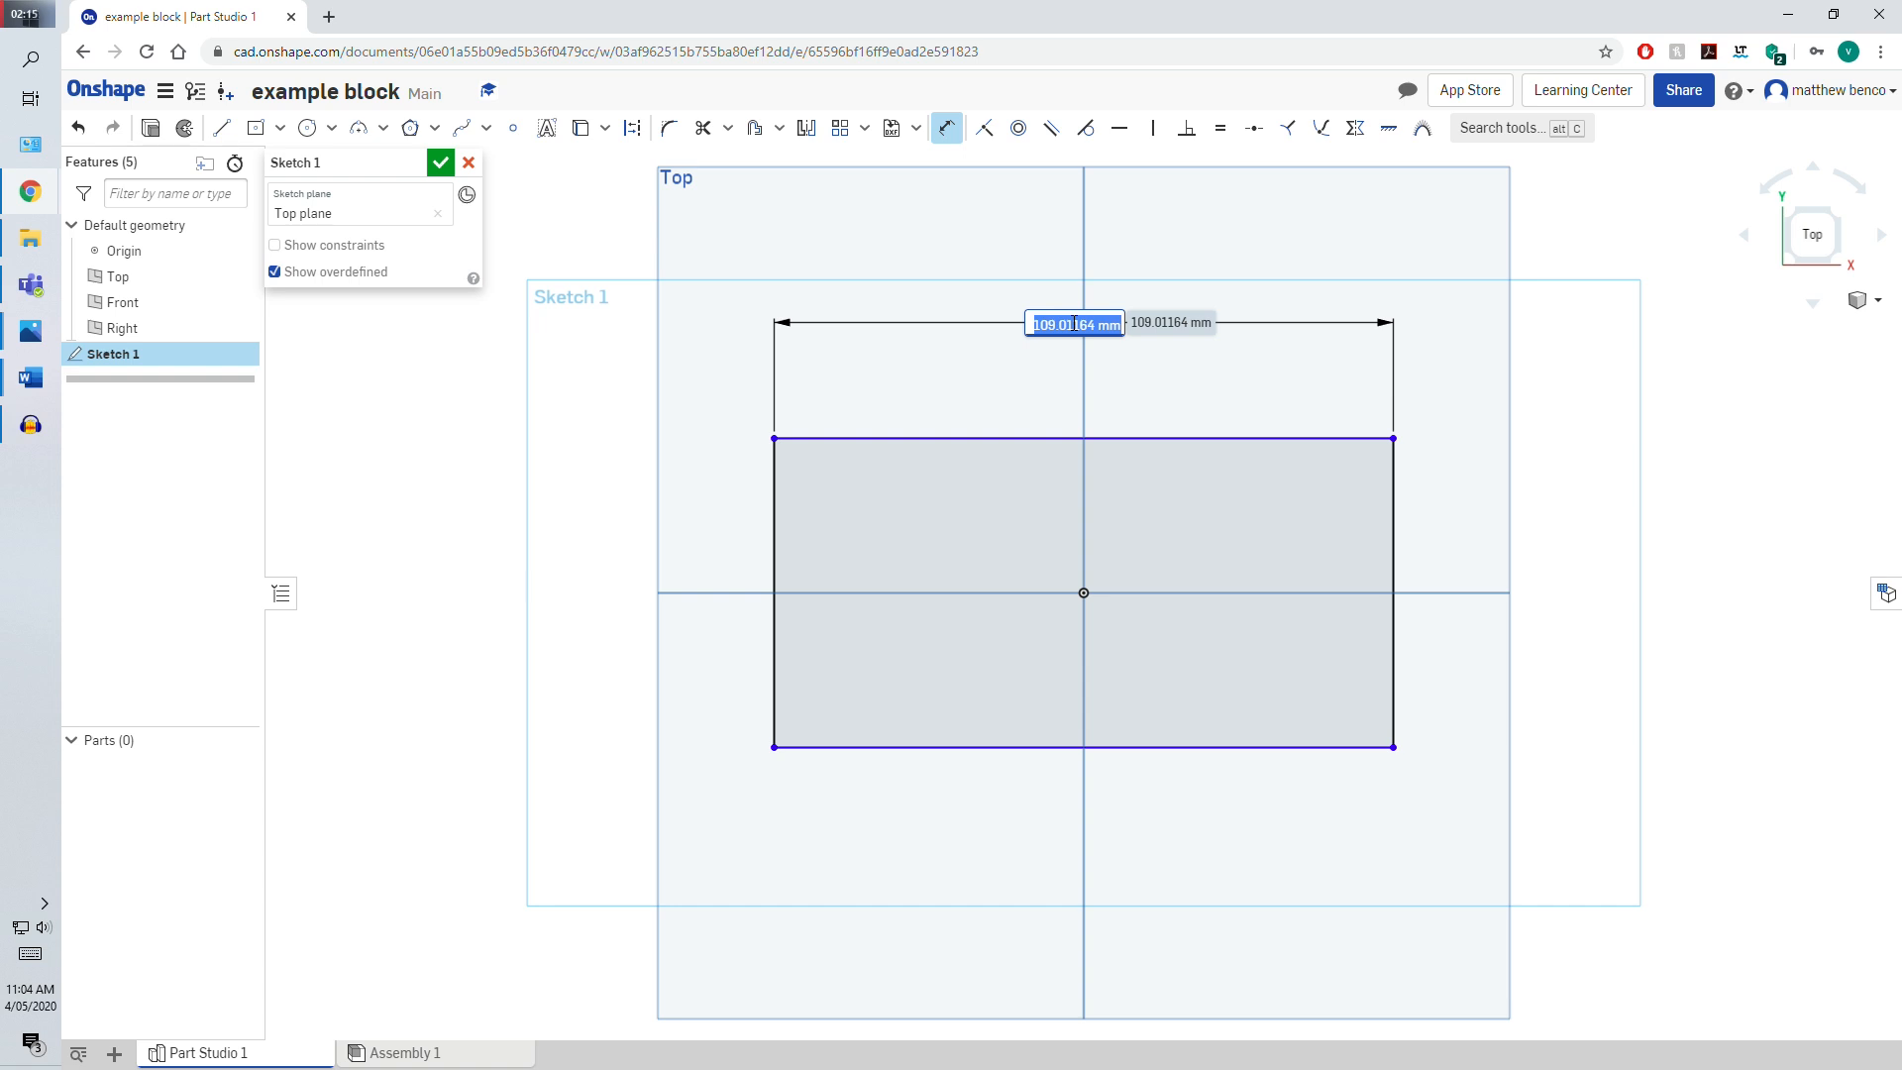
key("Return")
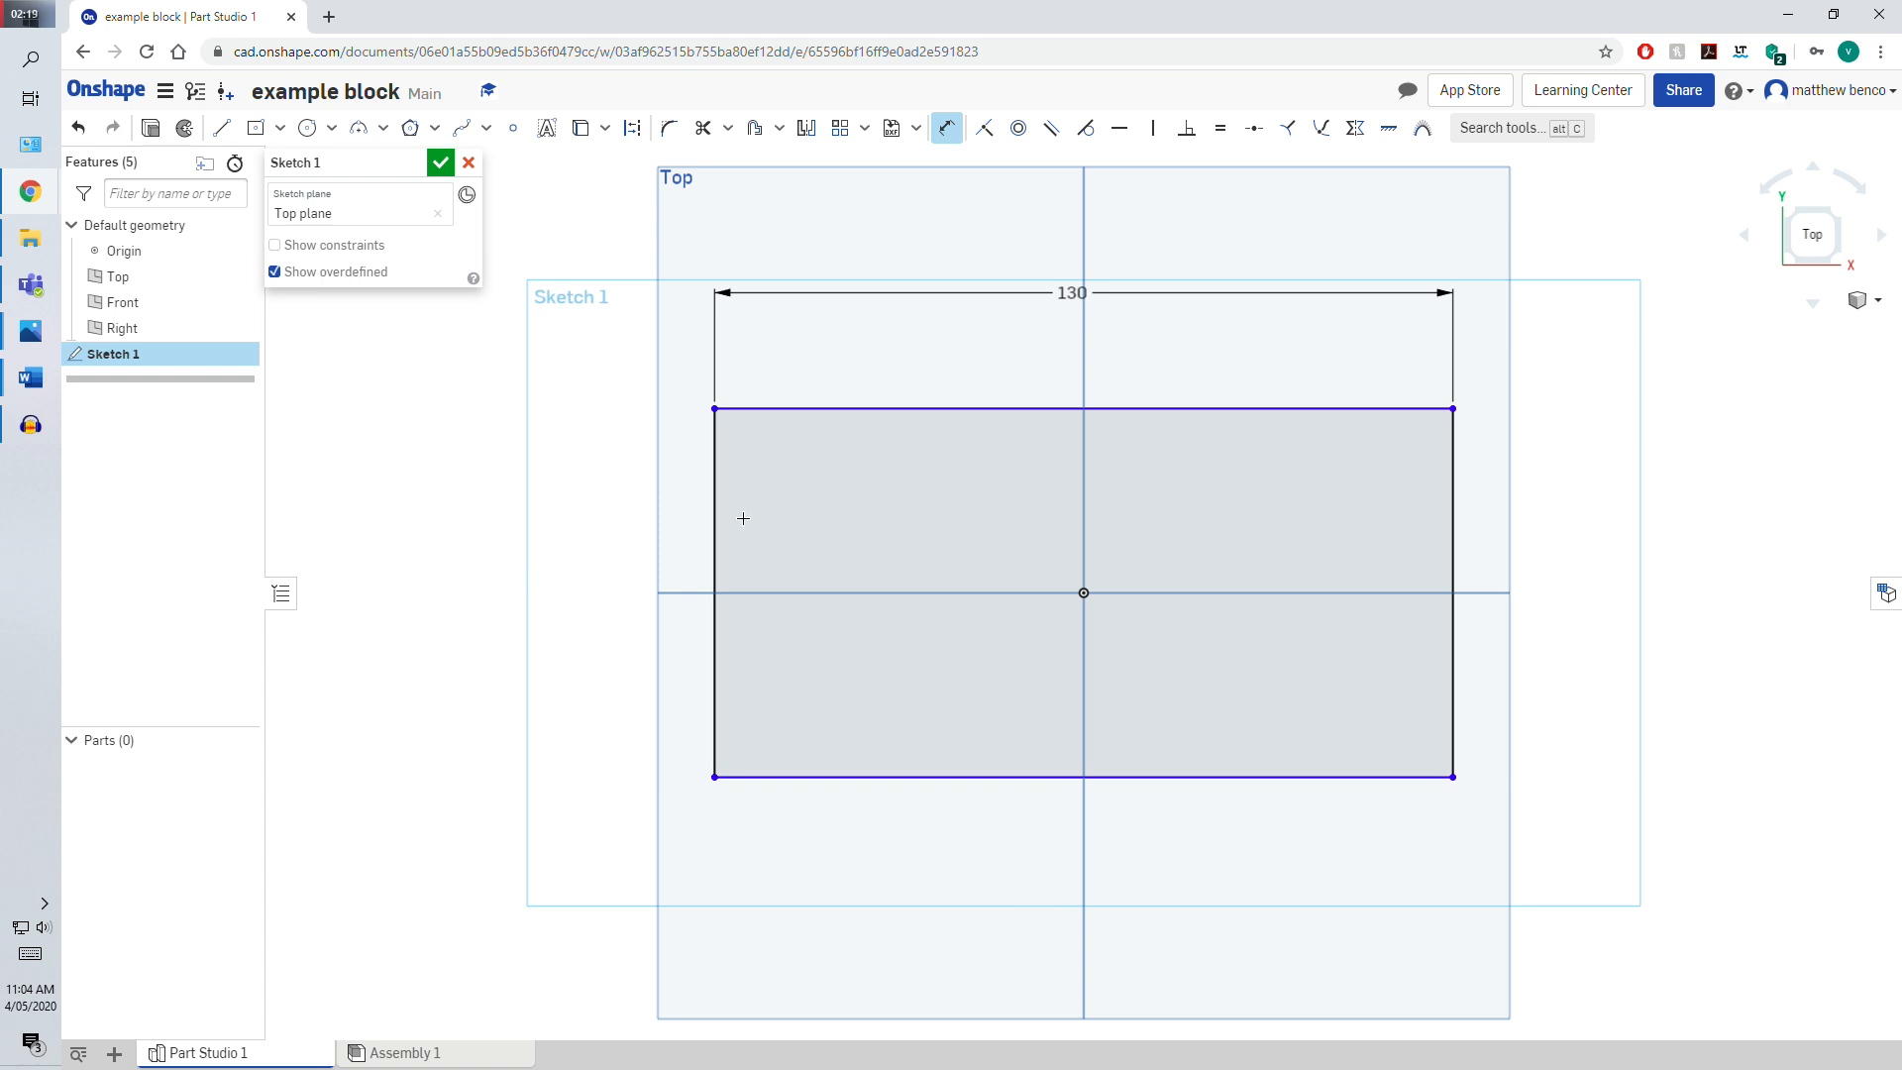
left_click(712, 497)
left_click(542, 501)
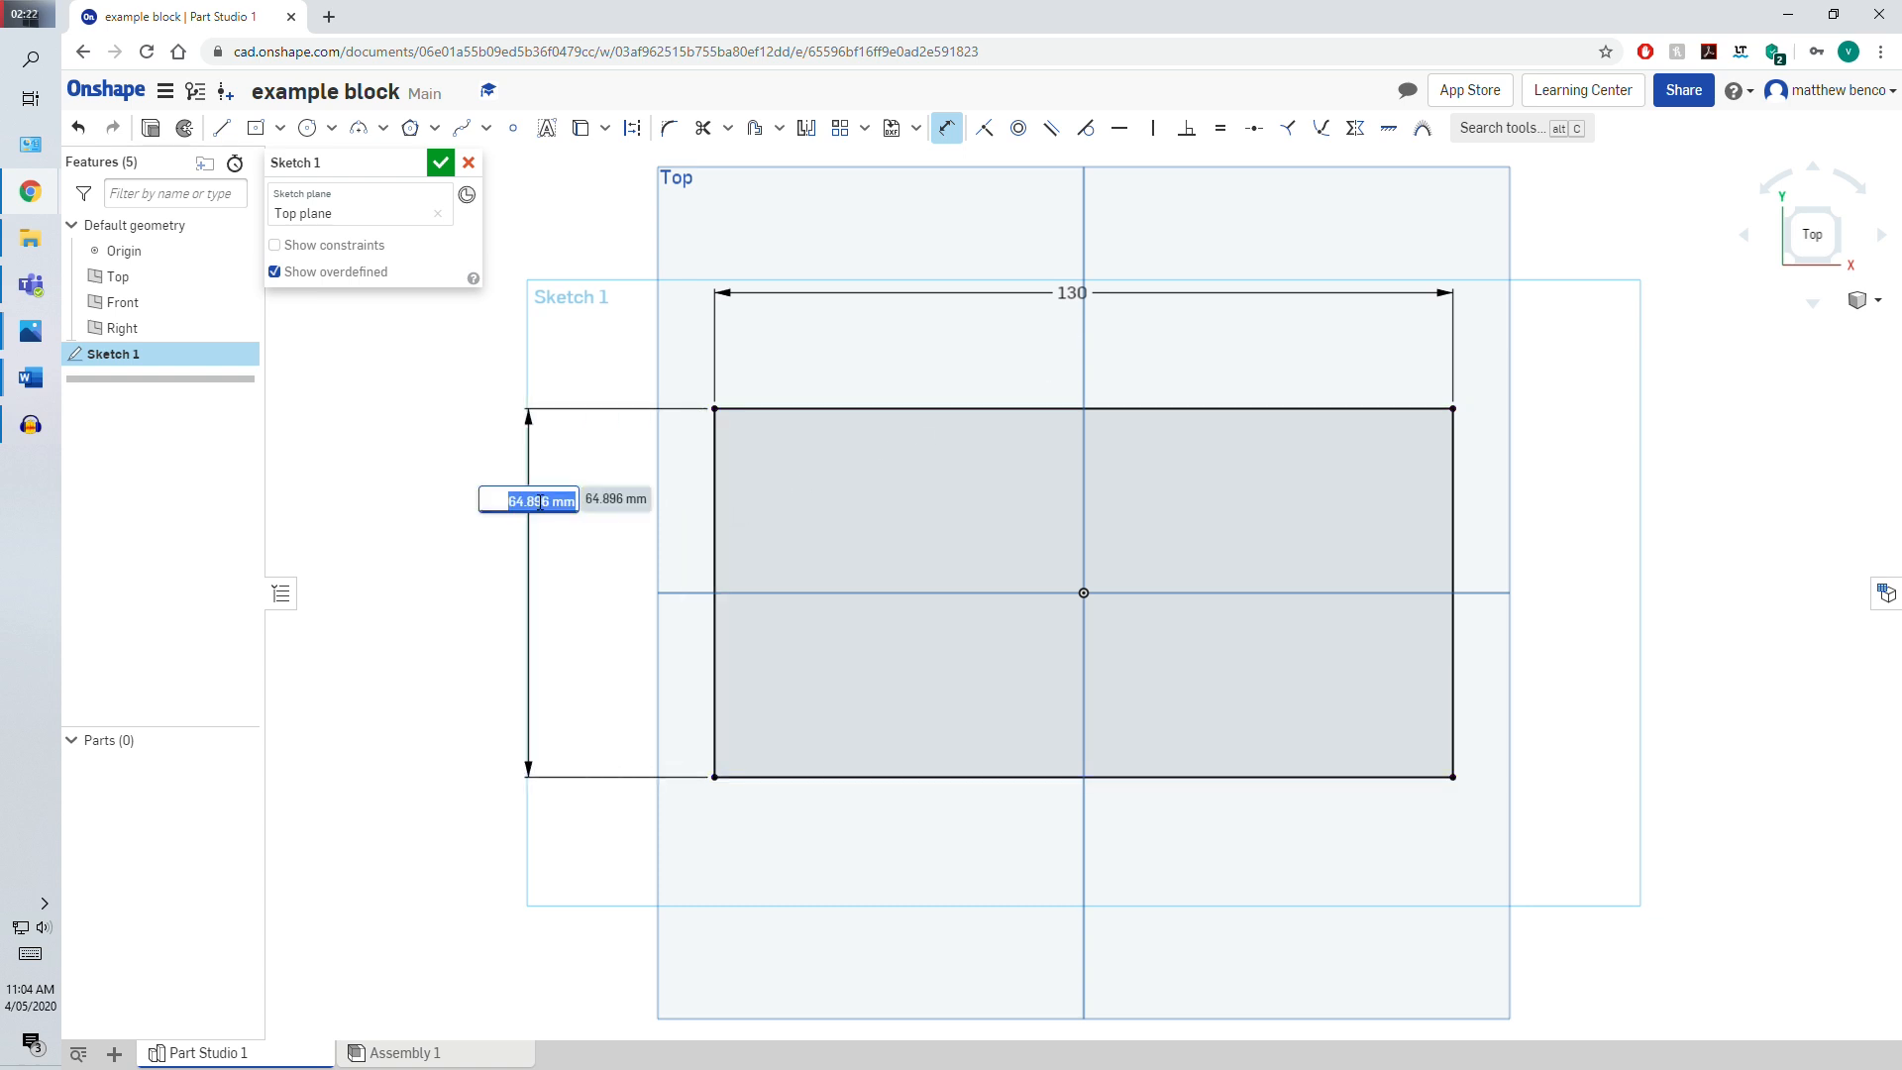
type("60")
key("Return")
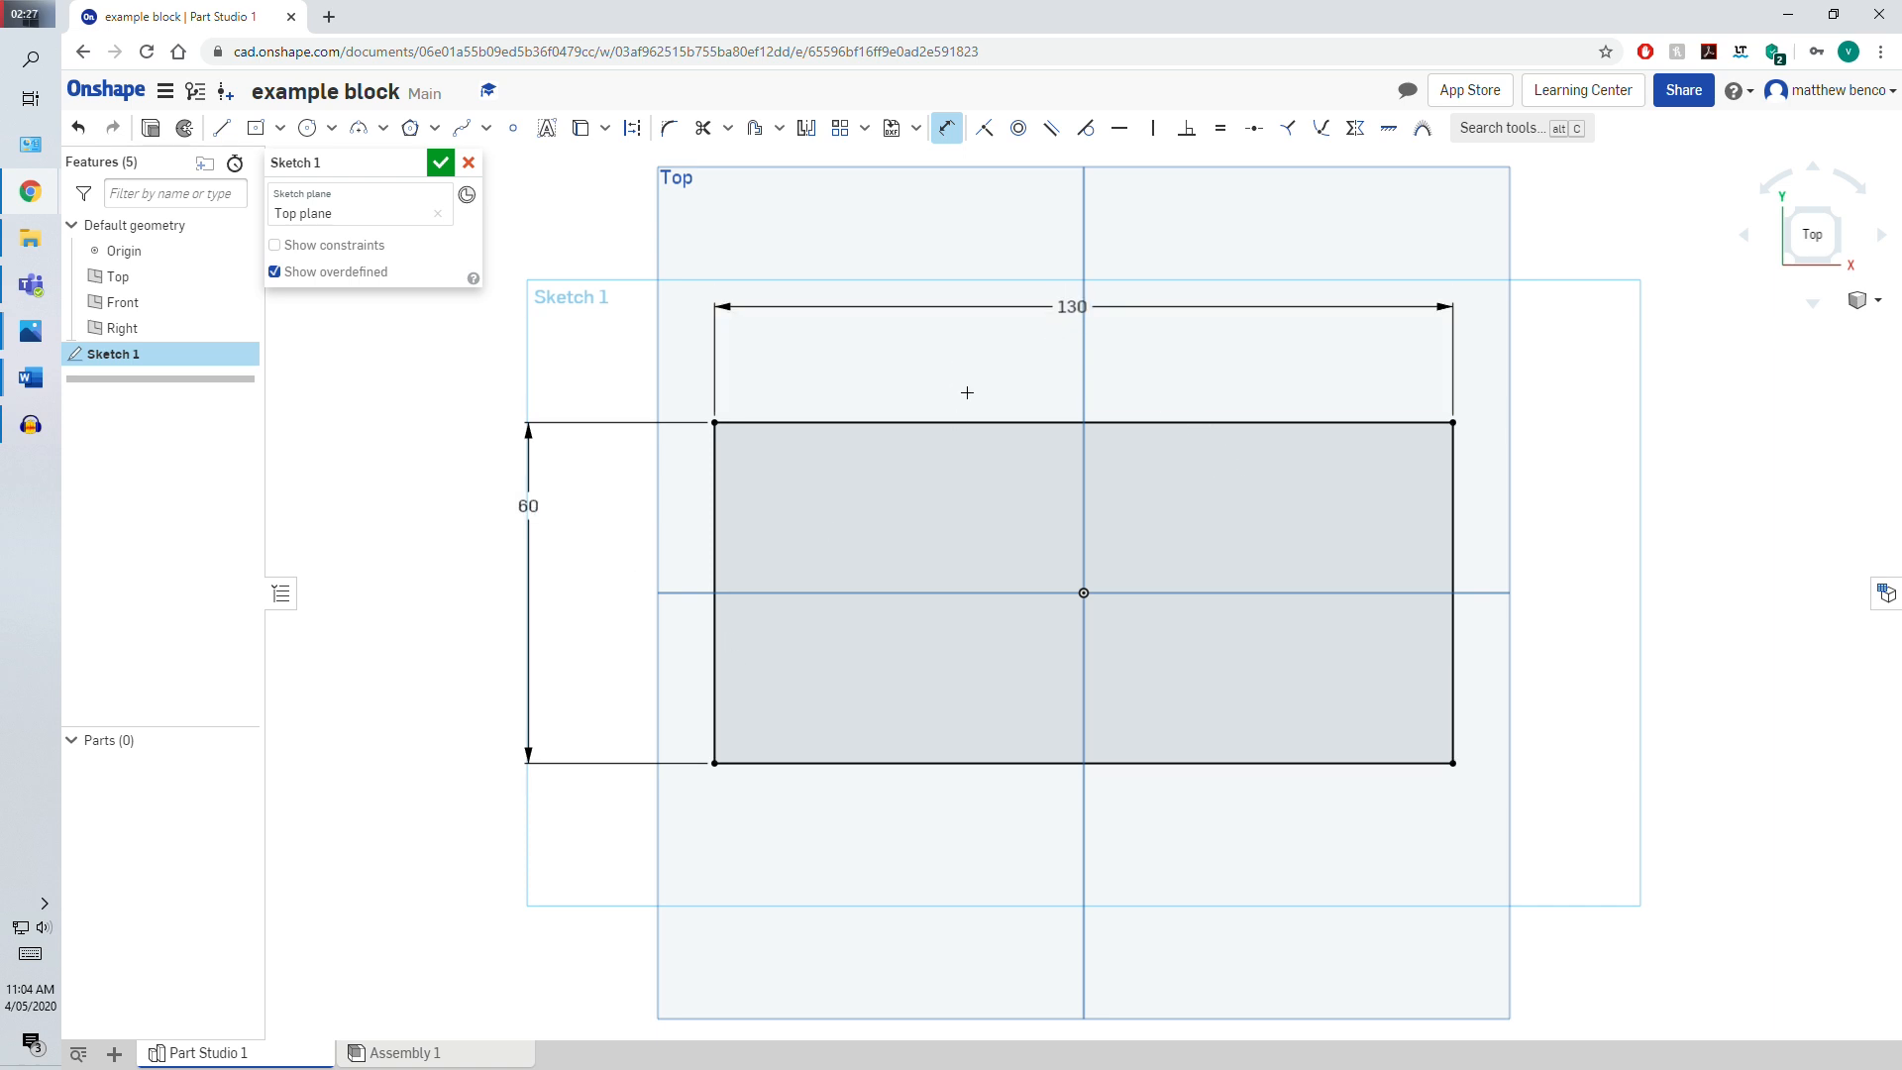
left_click(441, 164)
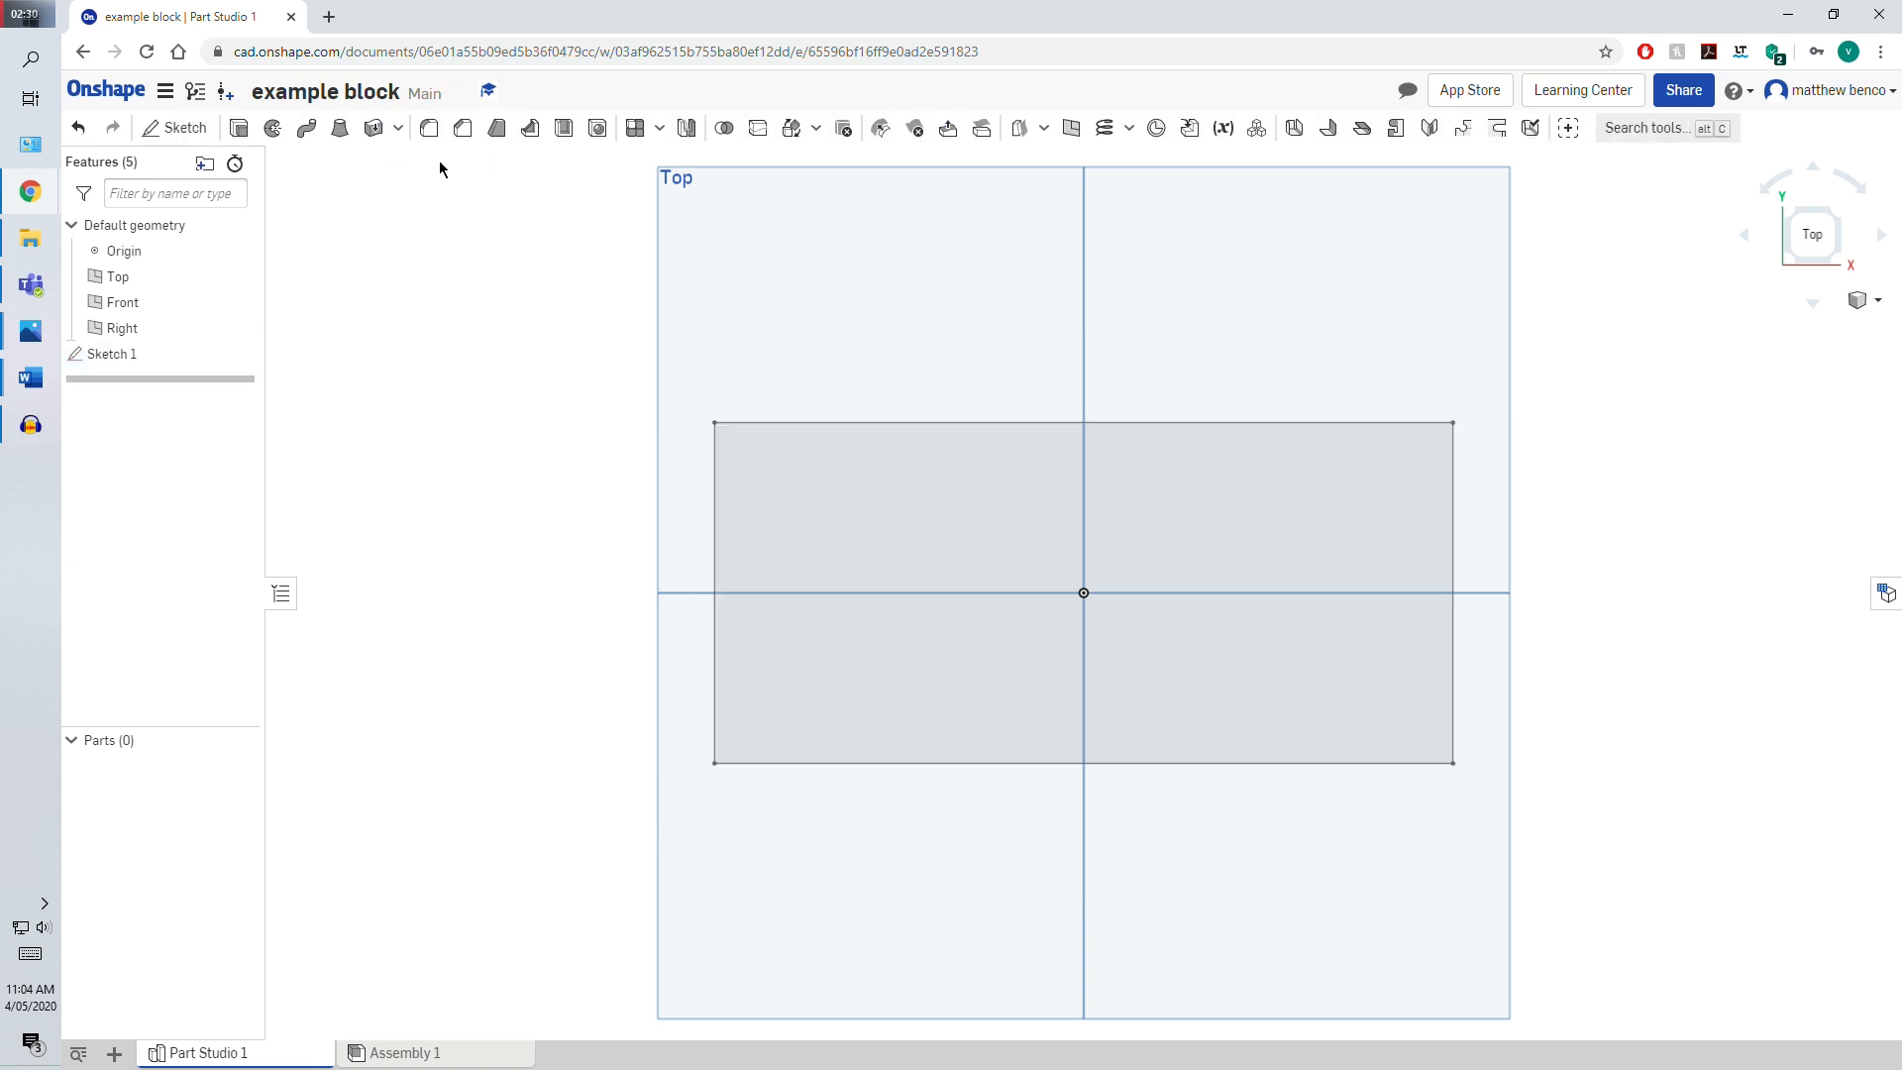
Extrude the rectangle region as a new solid block
left_click(238, 129)
left_click(947, 519)
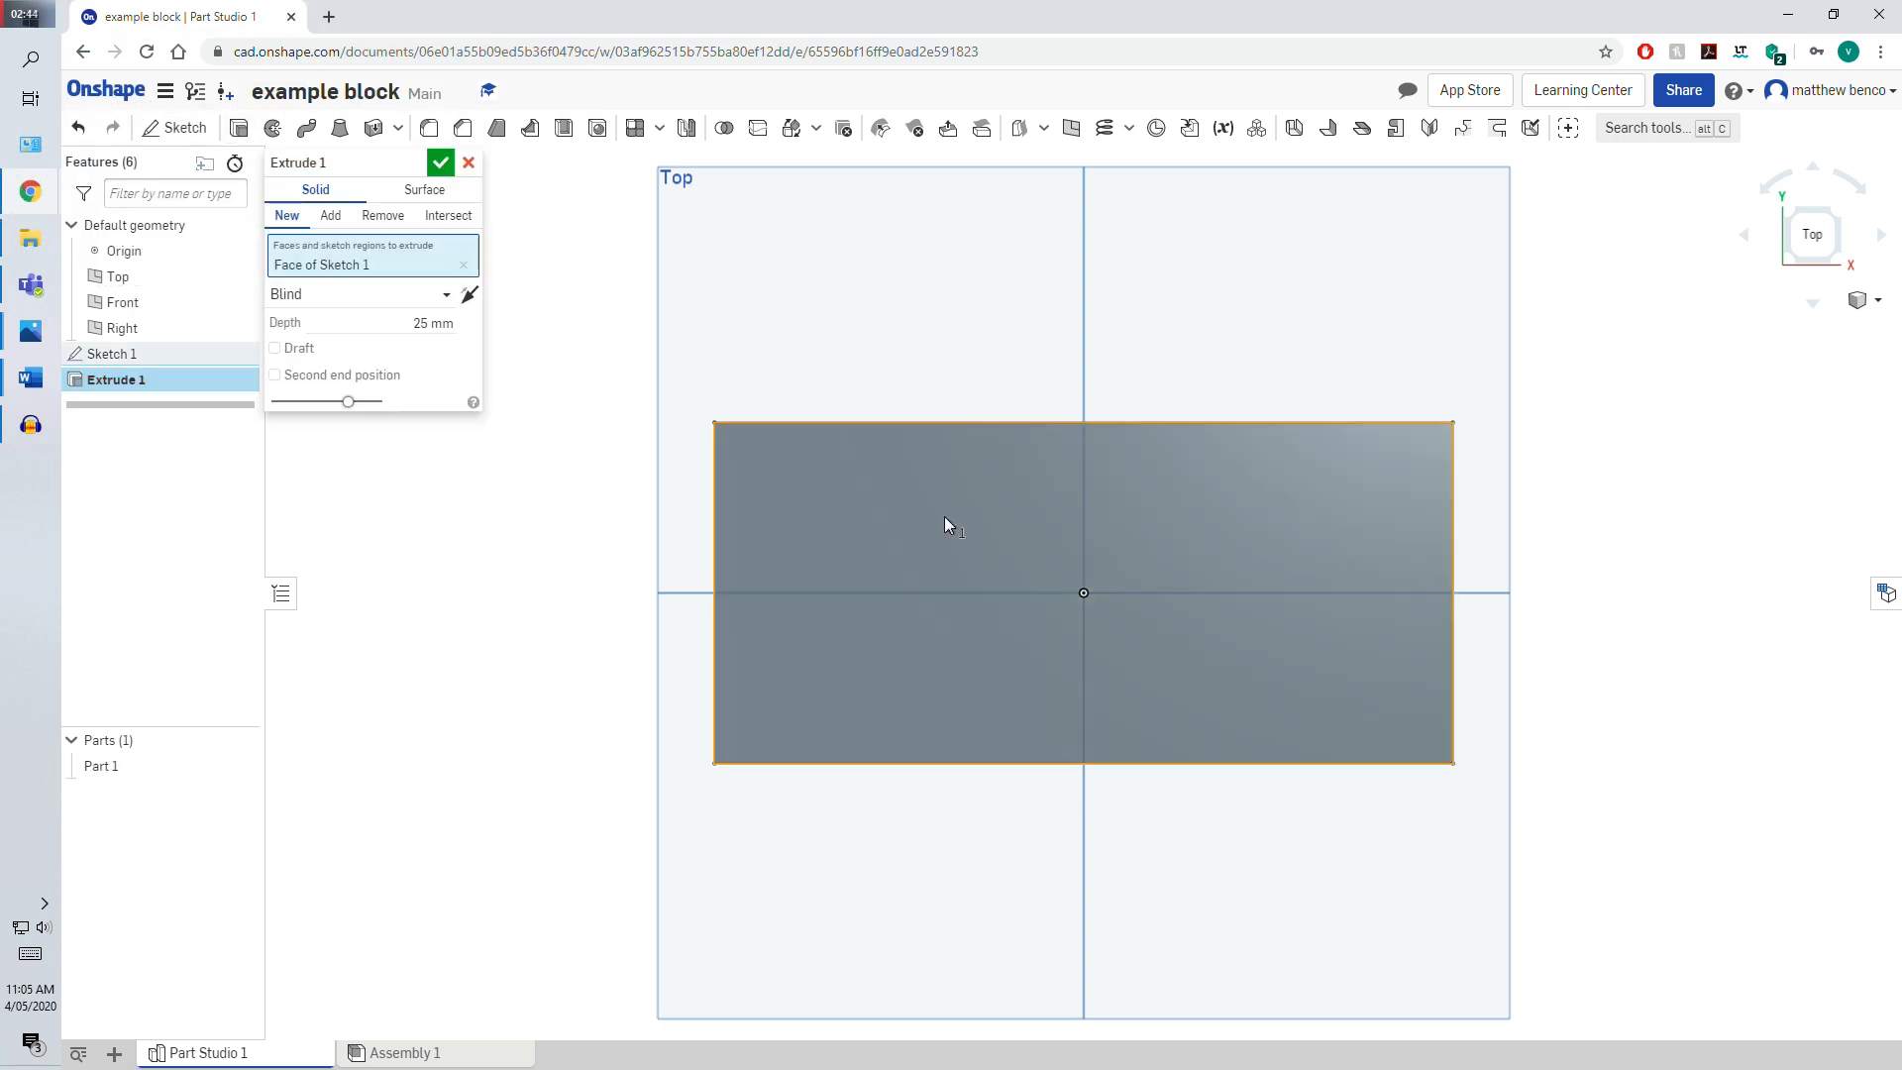
left_click(426, 327)
left_click(441, 162)
Turn on perspective display for the block
right_click_drag(1265, 756, 1860, 481)
left_click(1876, 301)
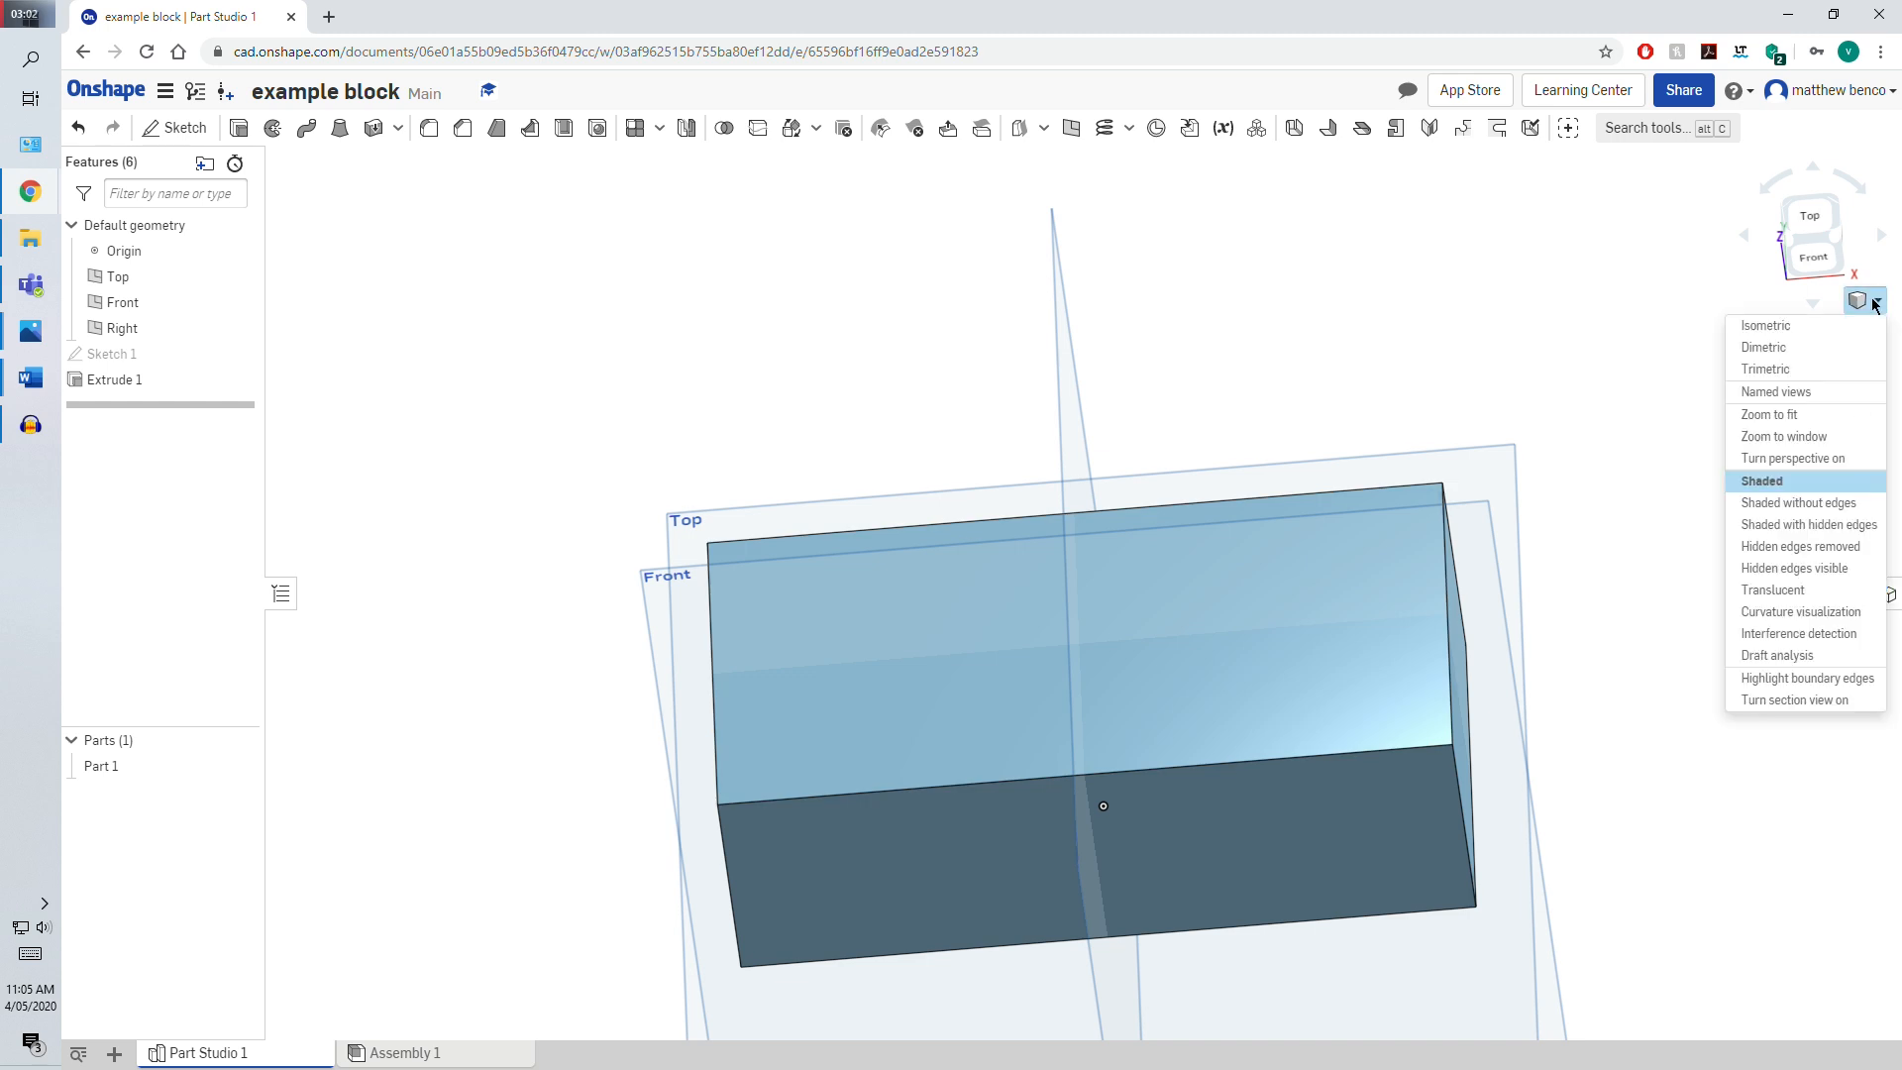
left_click(1849, 458)
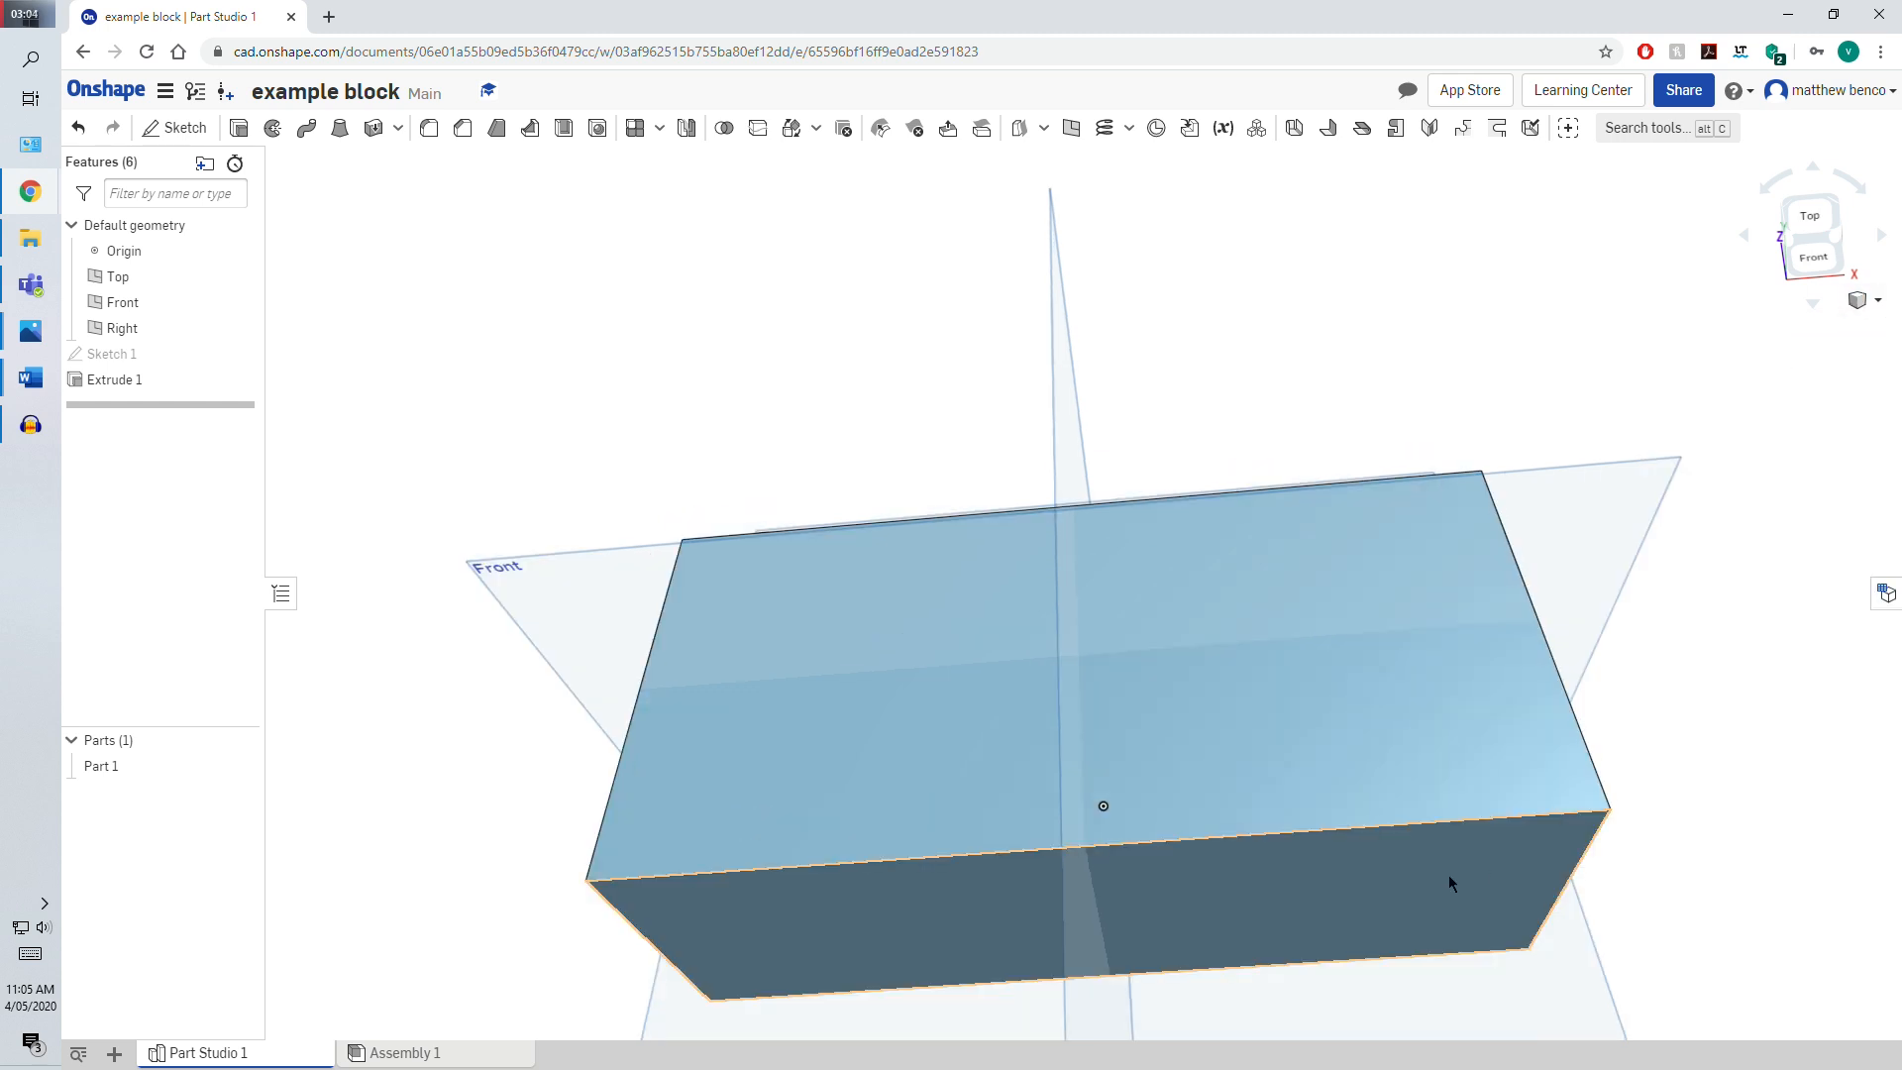
right_click_drag(1215, 747, 1351, 741)
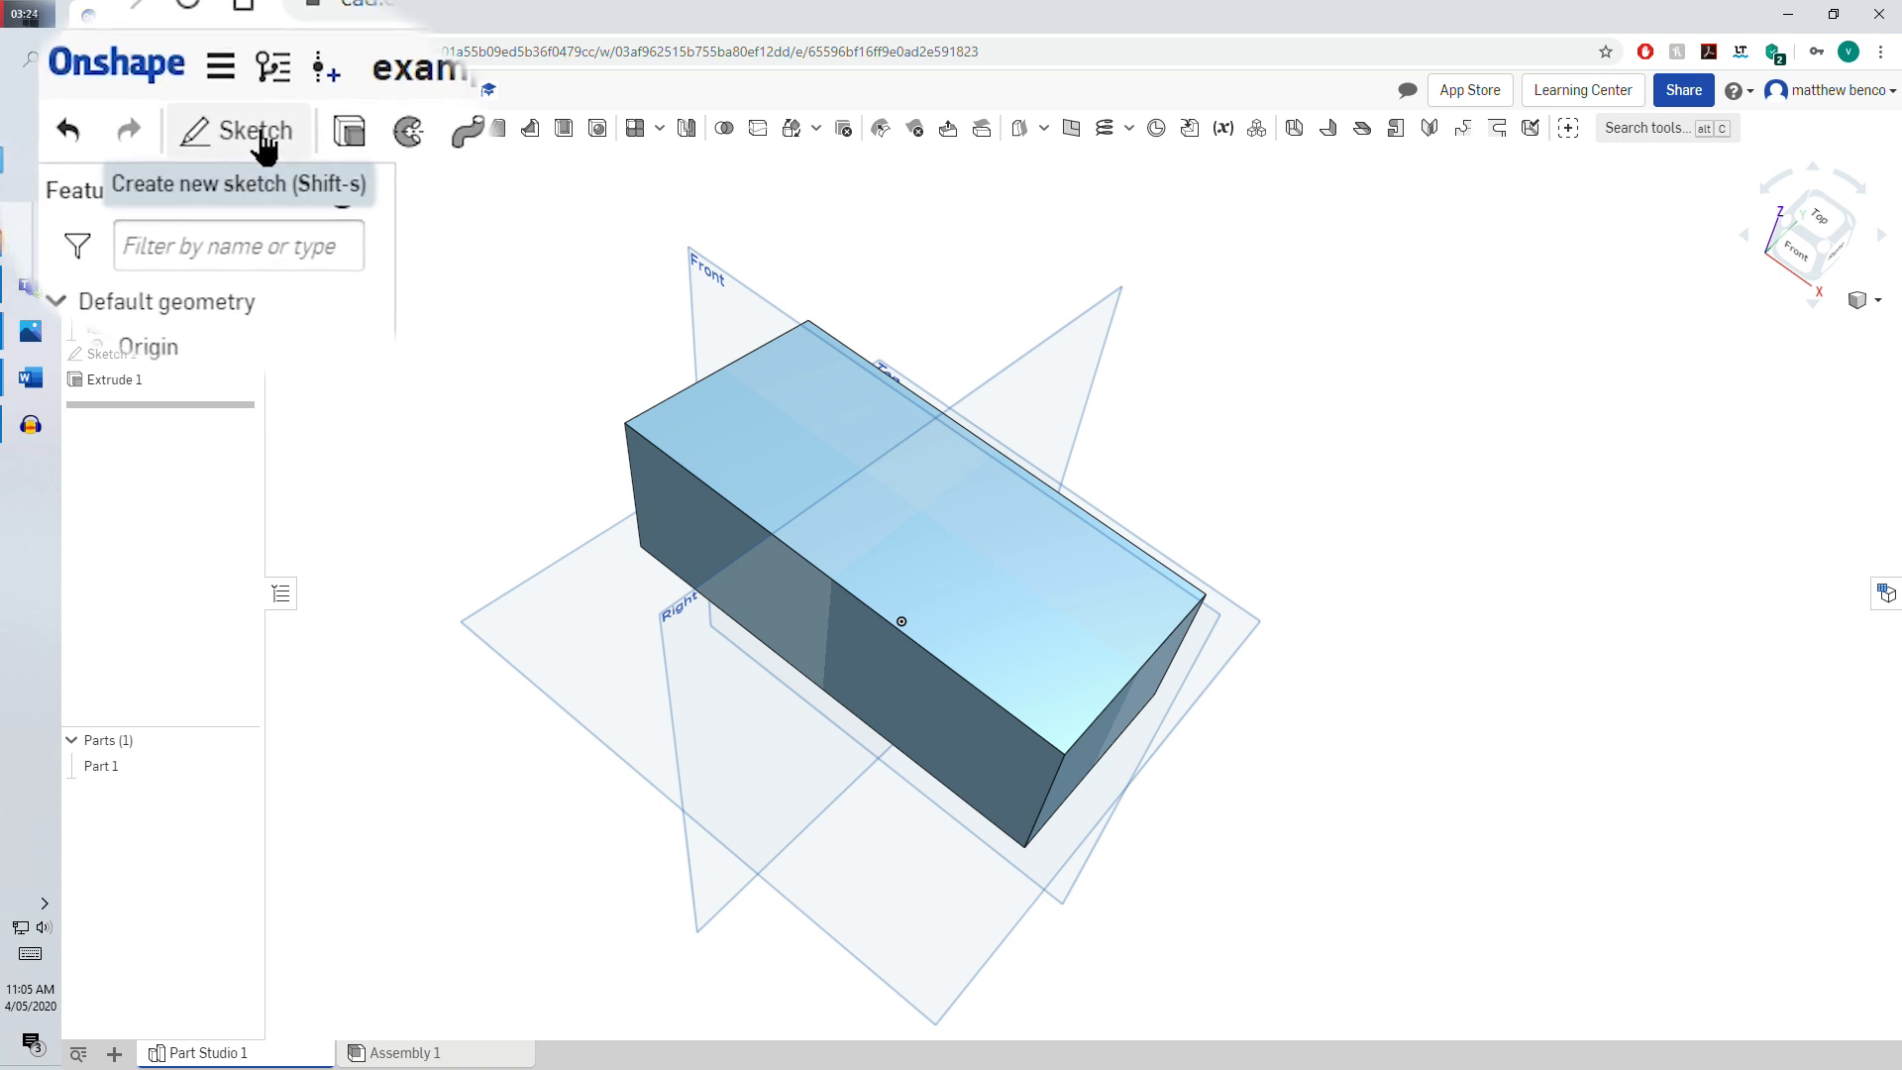
Start a sketch on the block's top face and look straight down on it
left_click(270, 136)
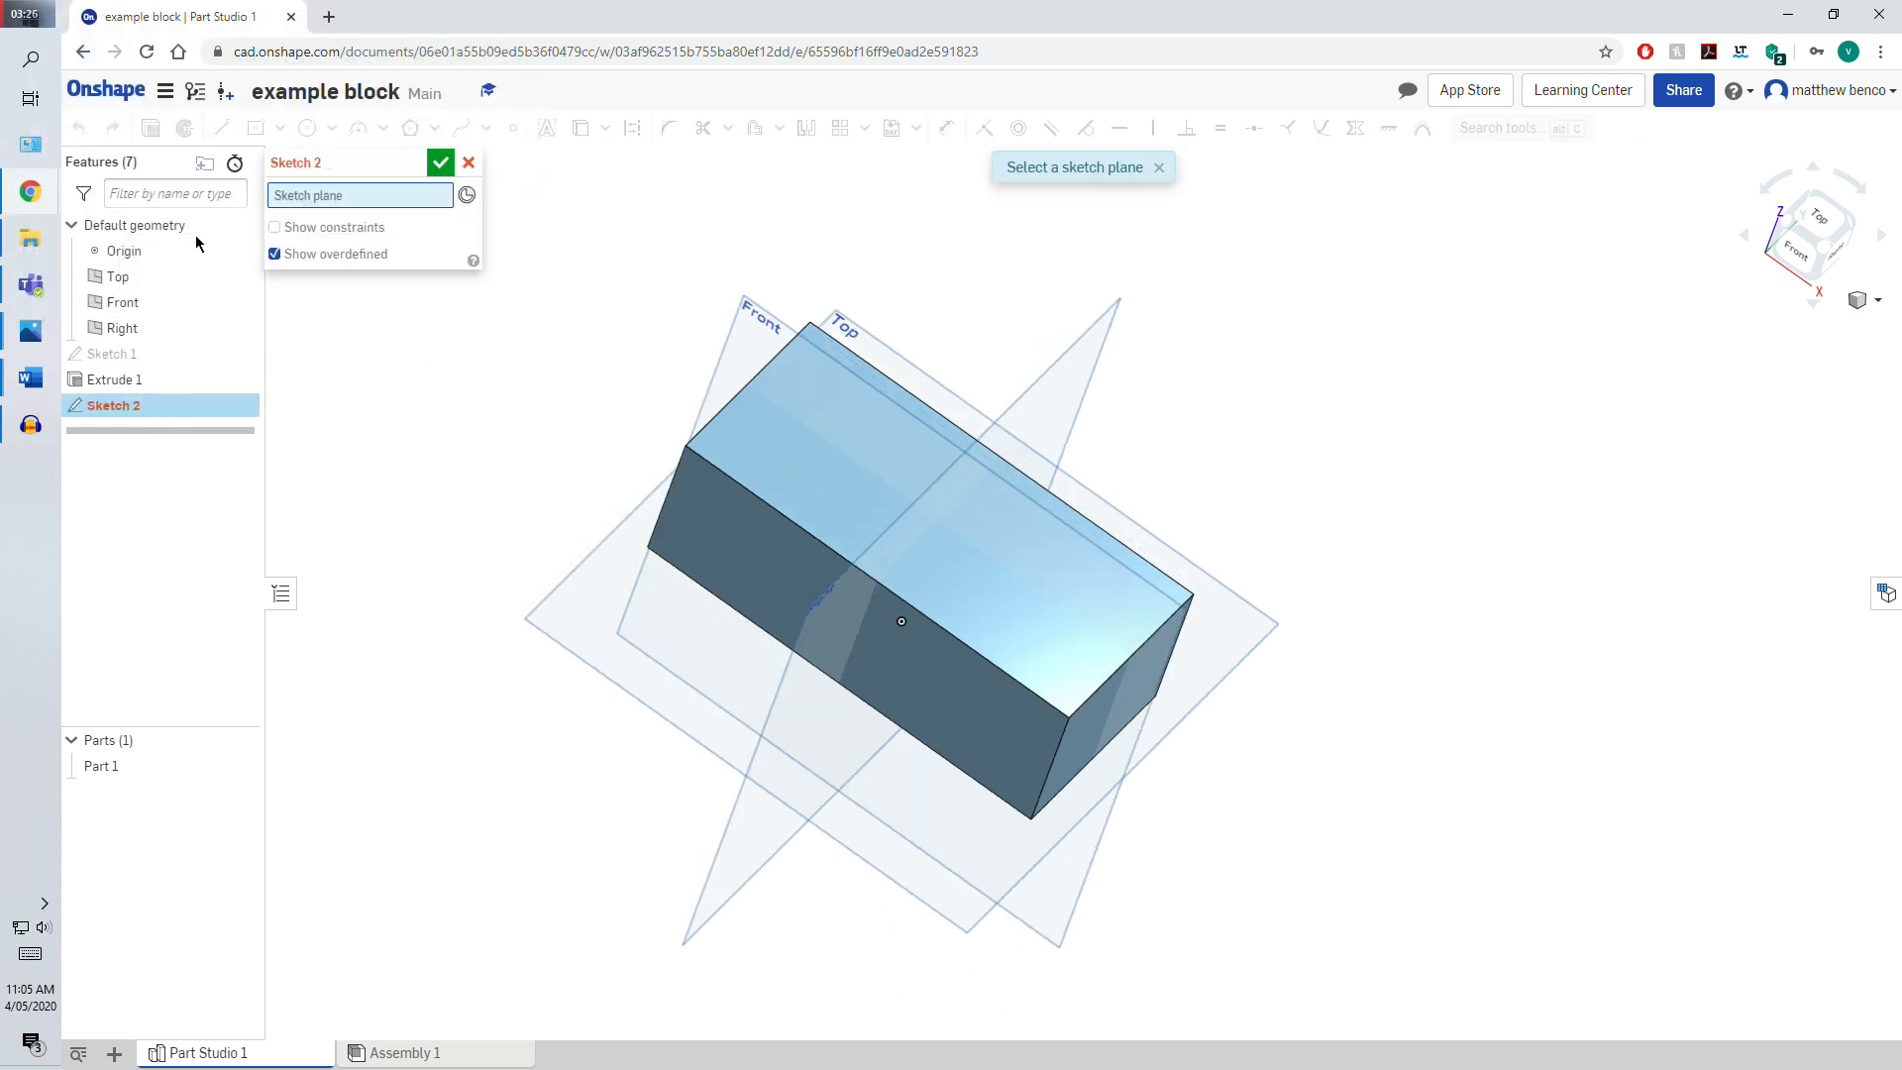
left_click(743, 411)
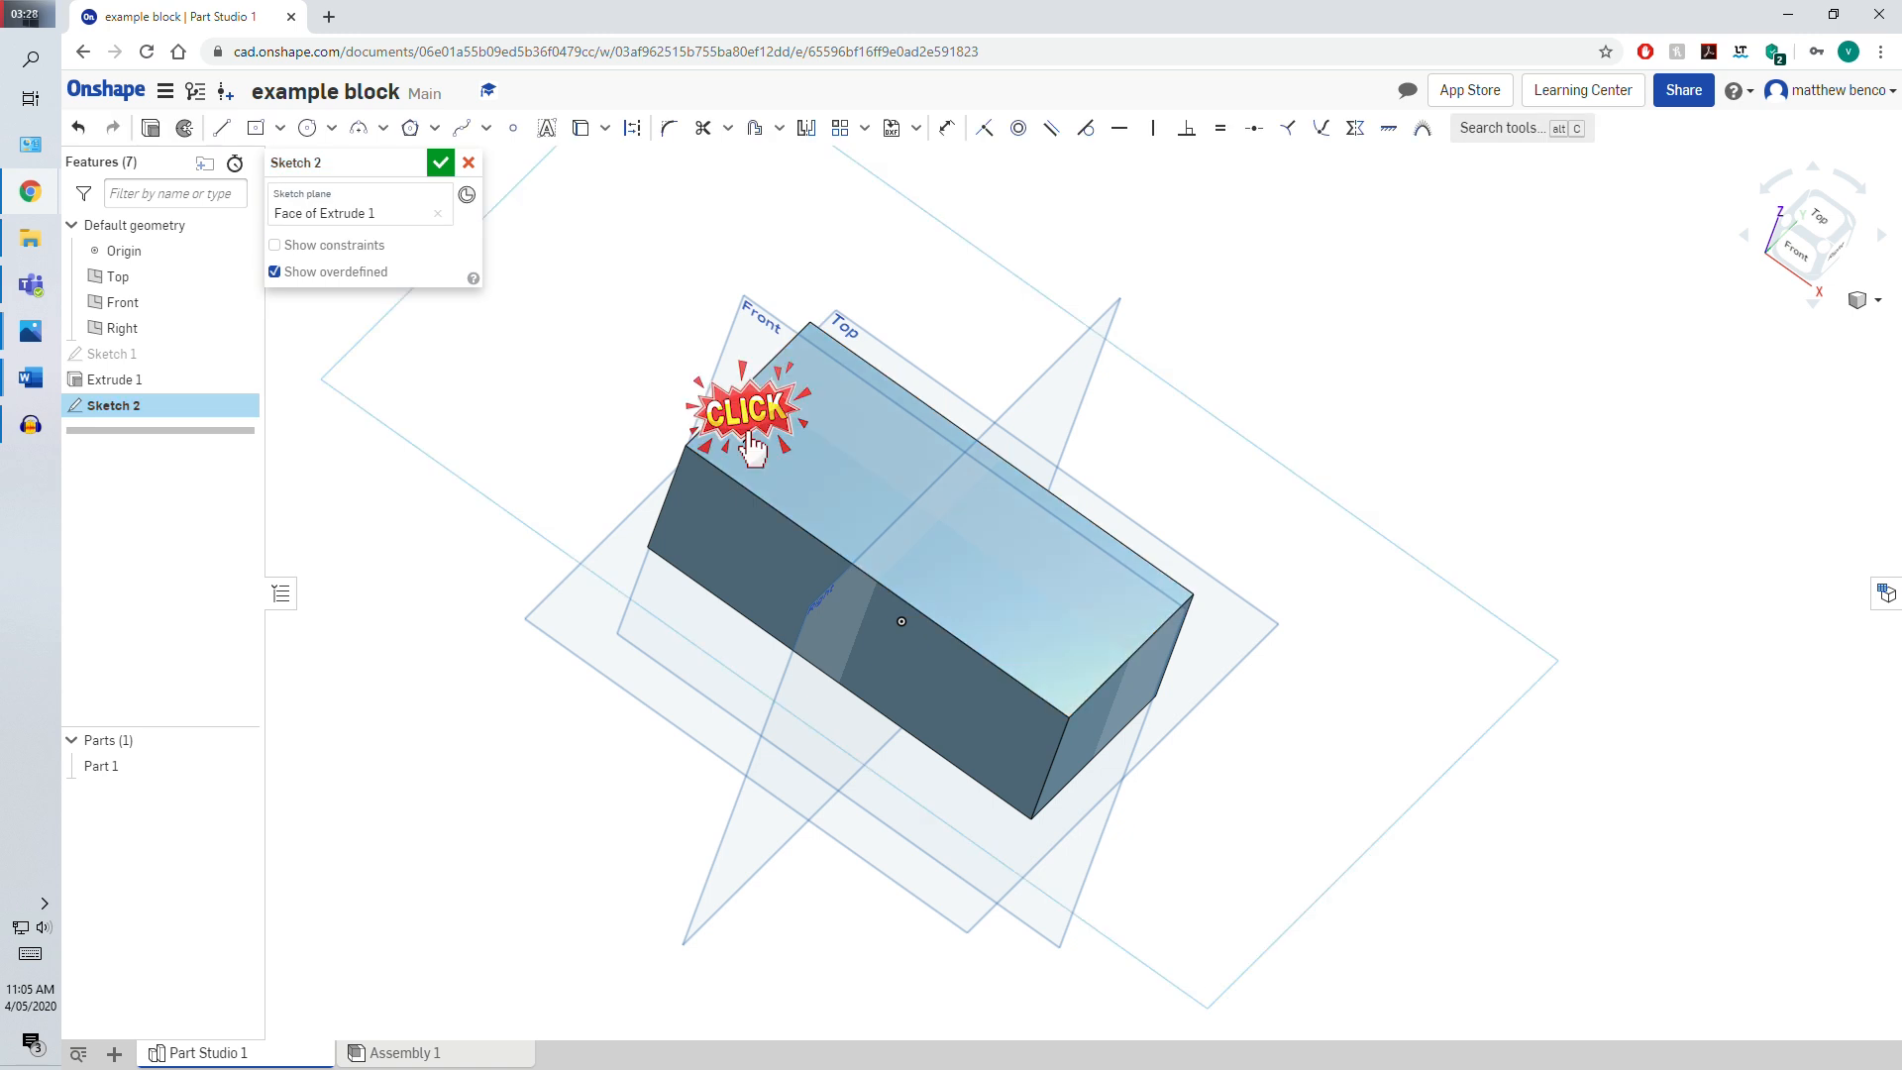
left_click(1828, 235)
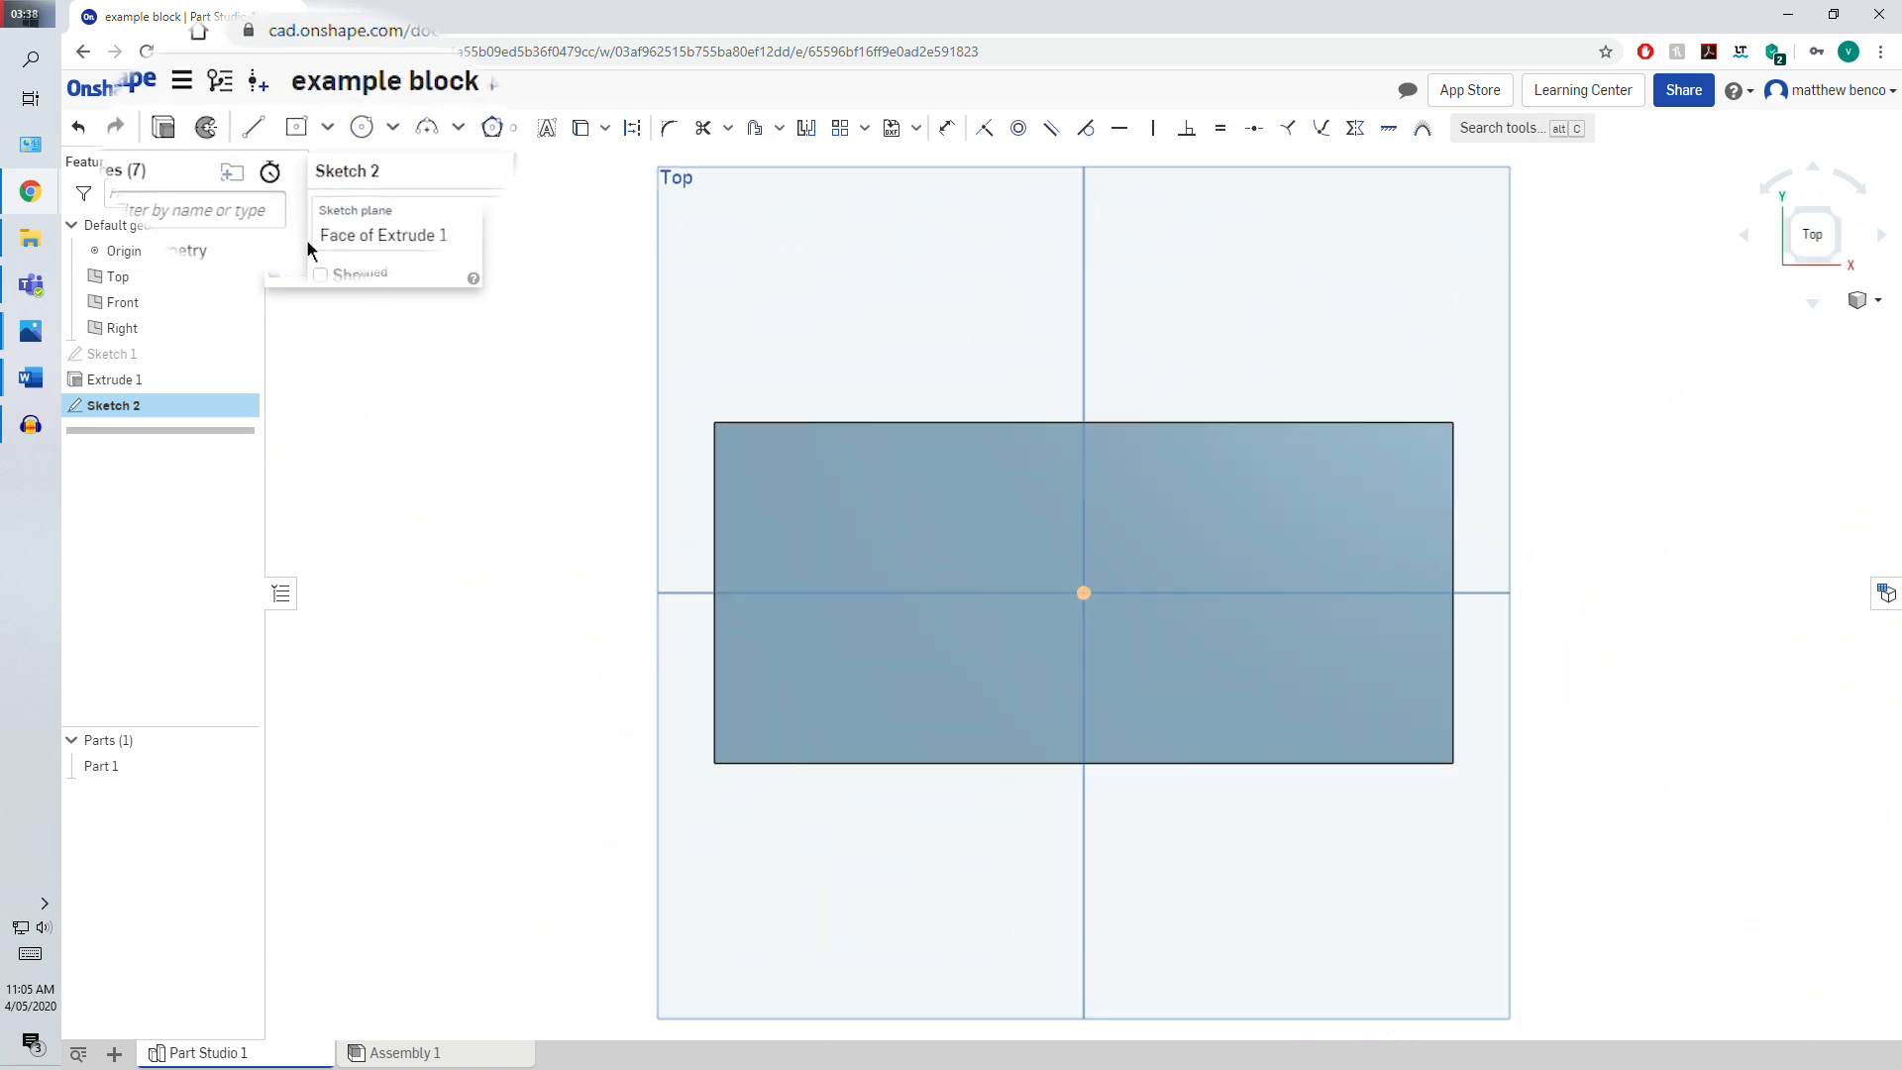
Sketch four small rectangles along the block's long edges, two at one end's corners and two farther in, the first about 18.5 by 17.1 mm
left_click(300, 127)
left_click(309, 175)
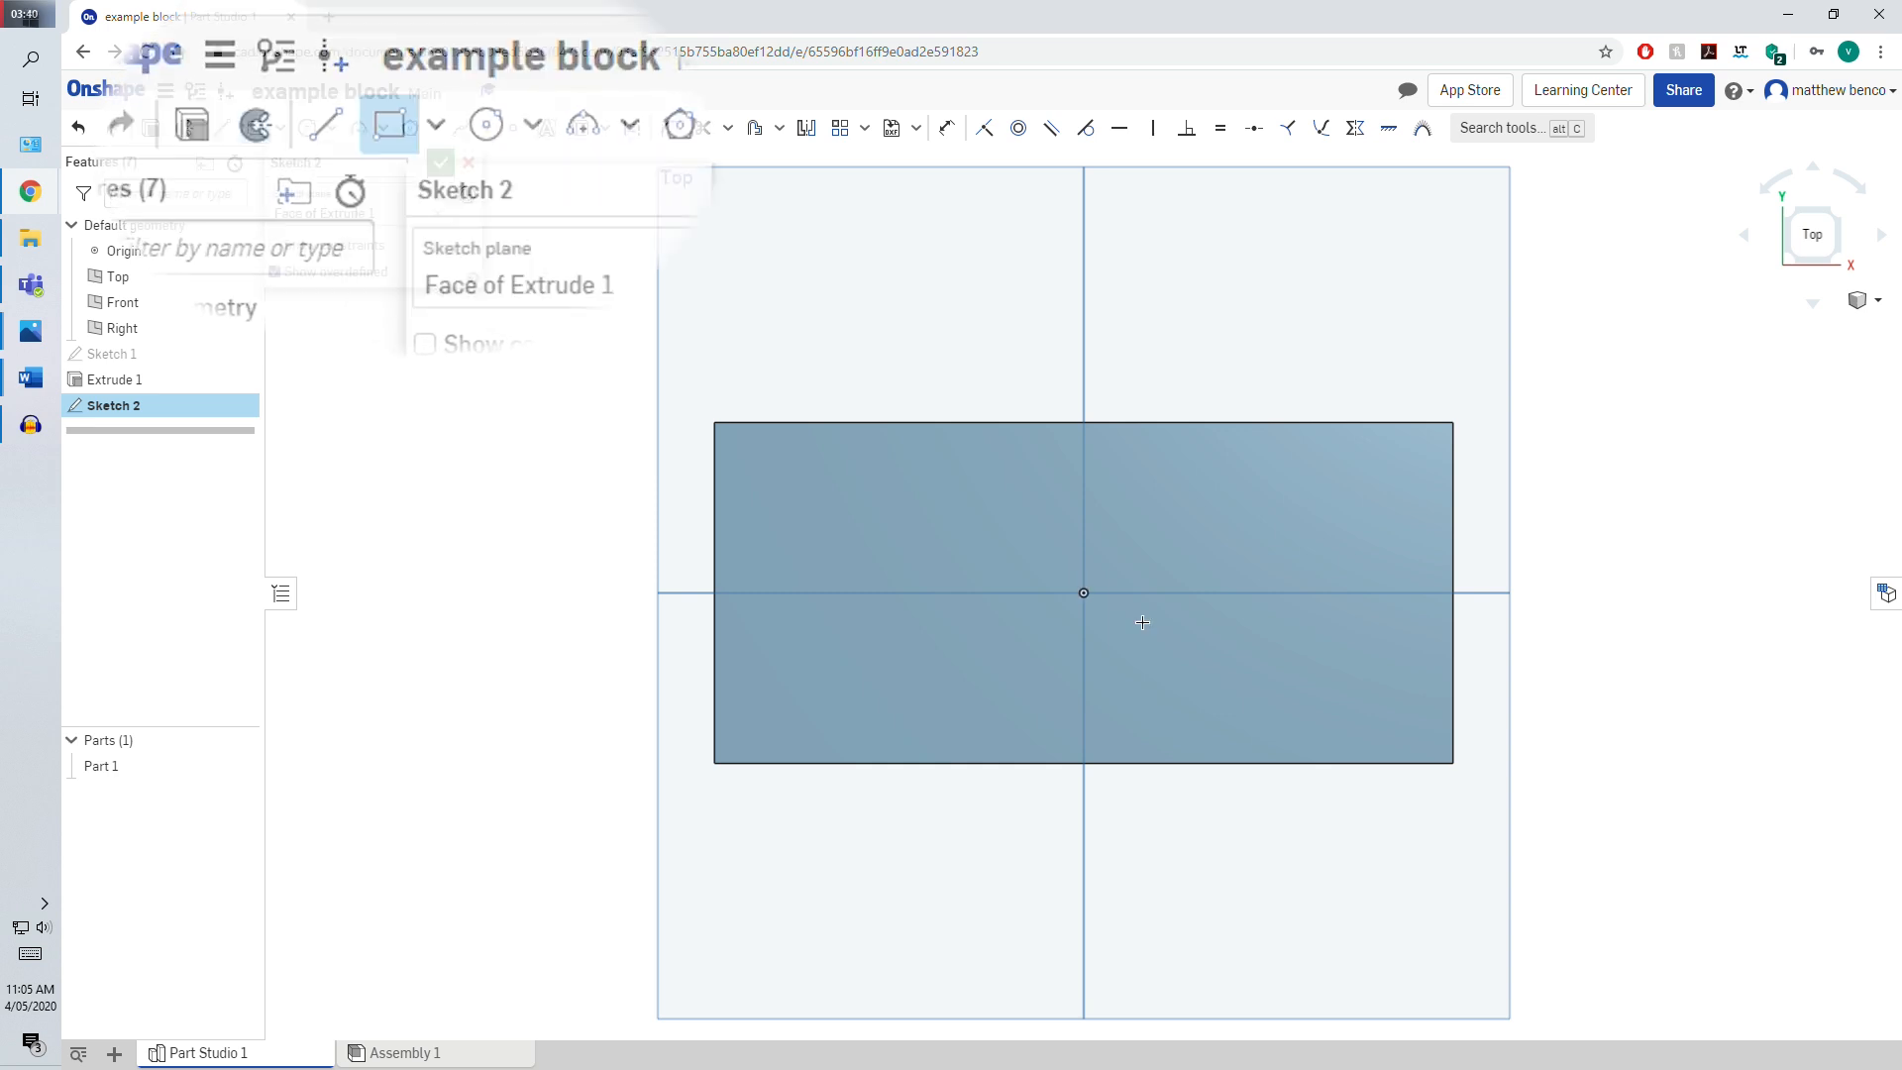
left_click(734, 438)
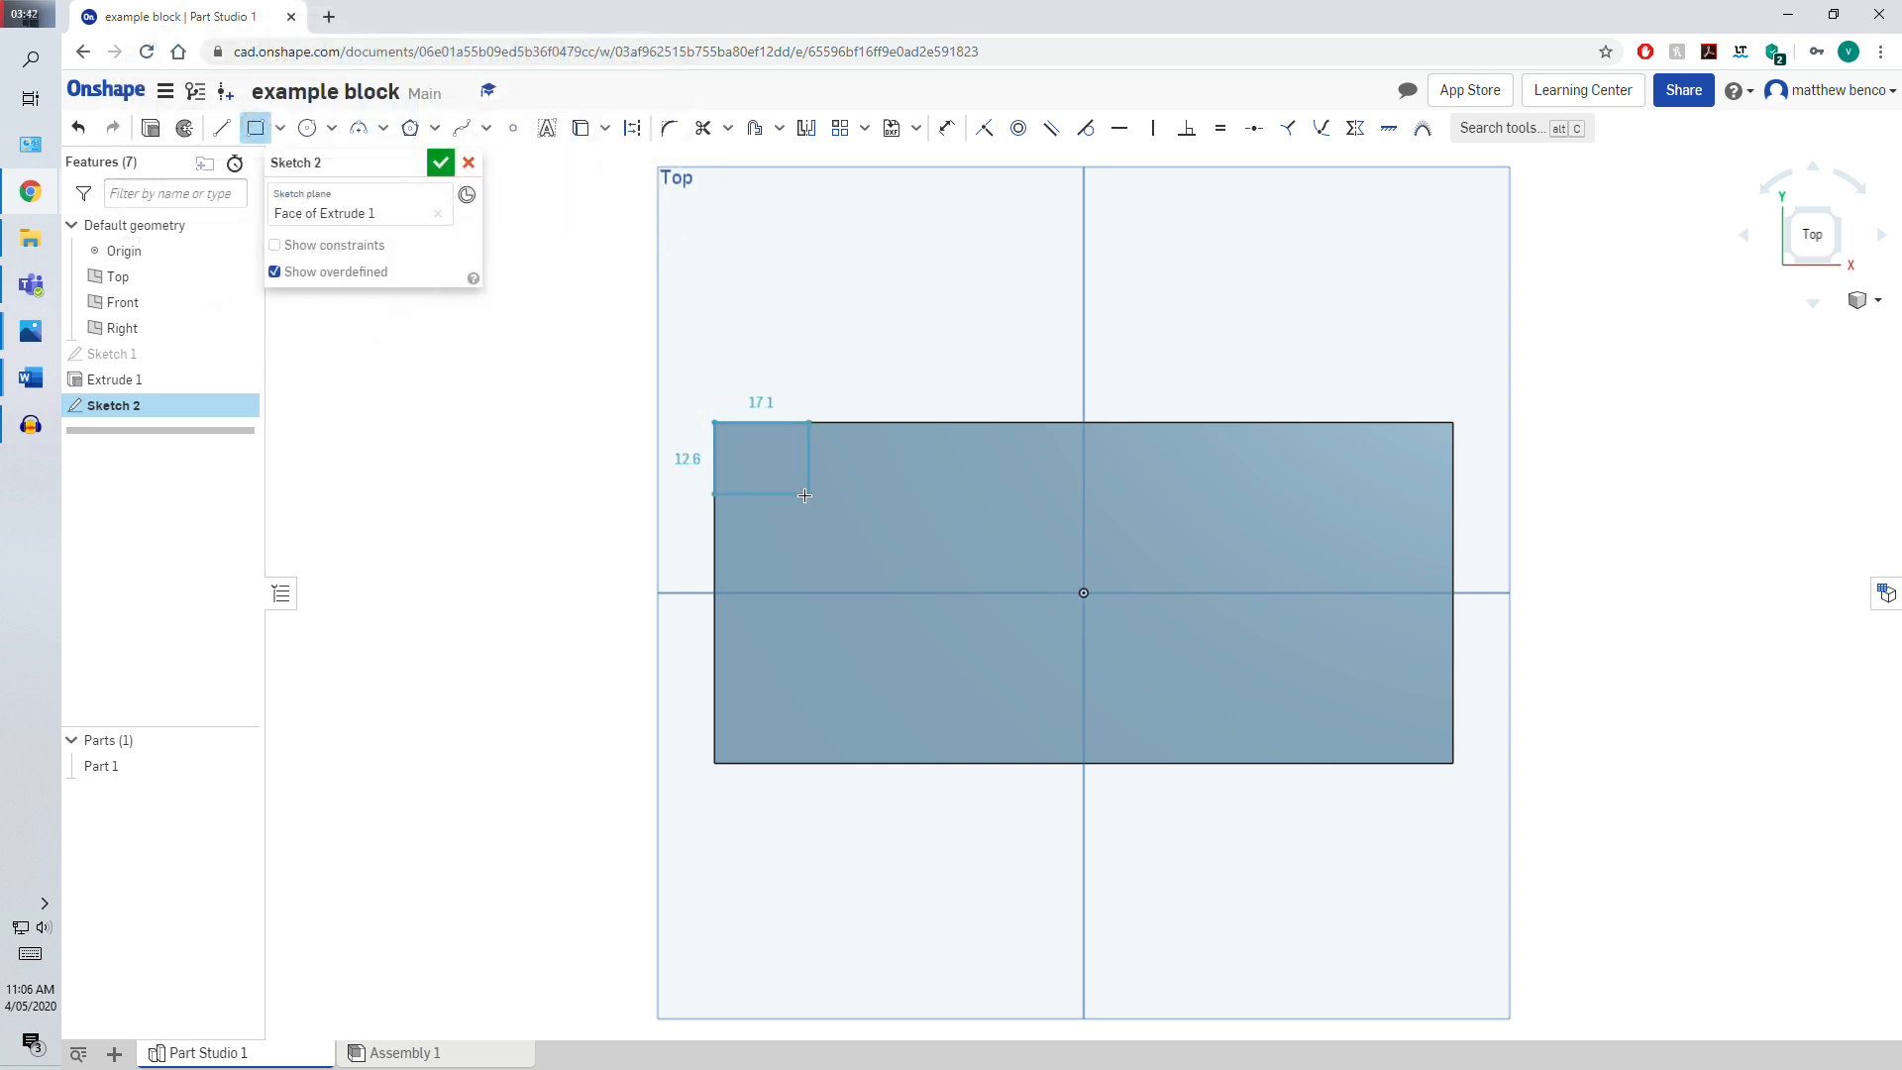
left_click(819, 520)
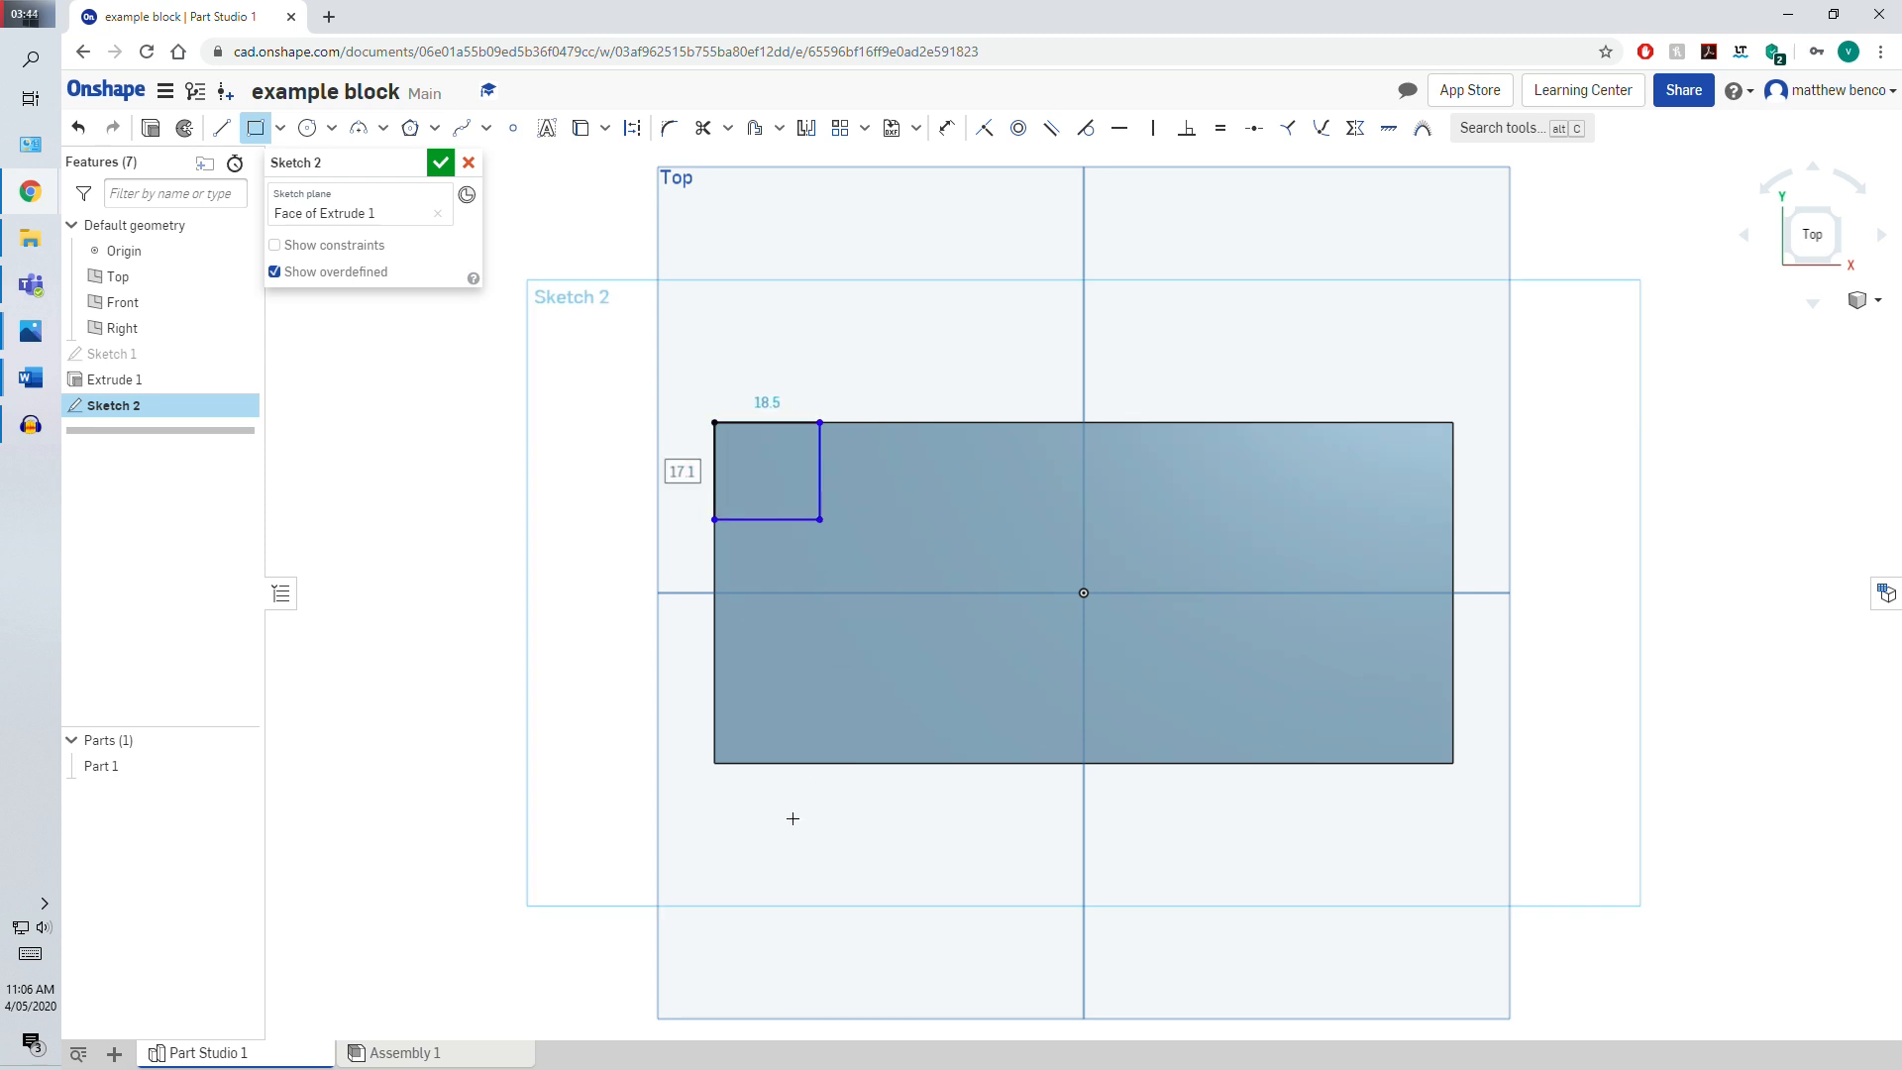
left_click(808, 662)
left_click(968, 761)
left_click(884, 672)
left_click(970, 424)
left_click(899, 519)
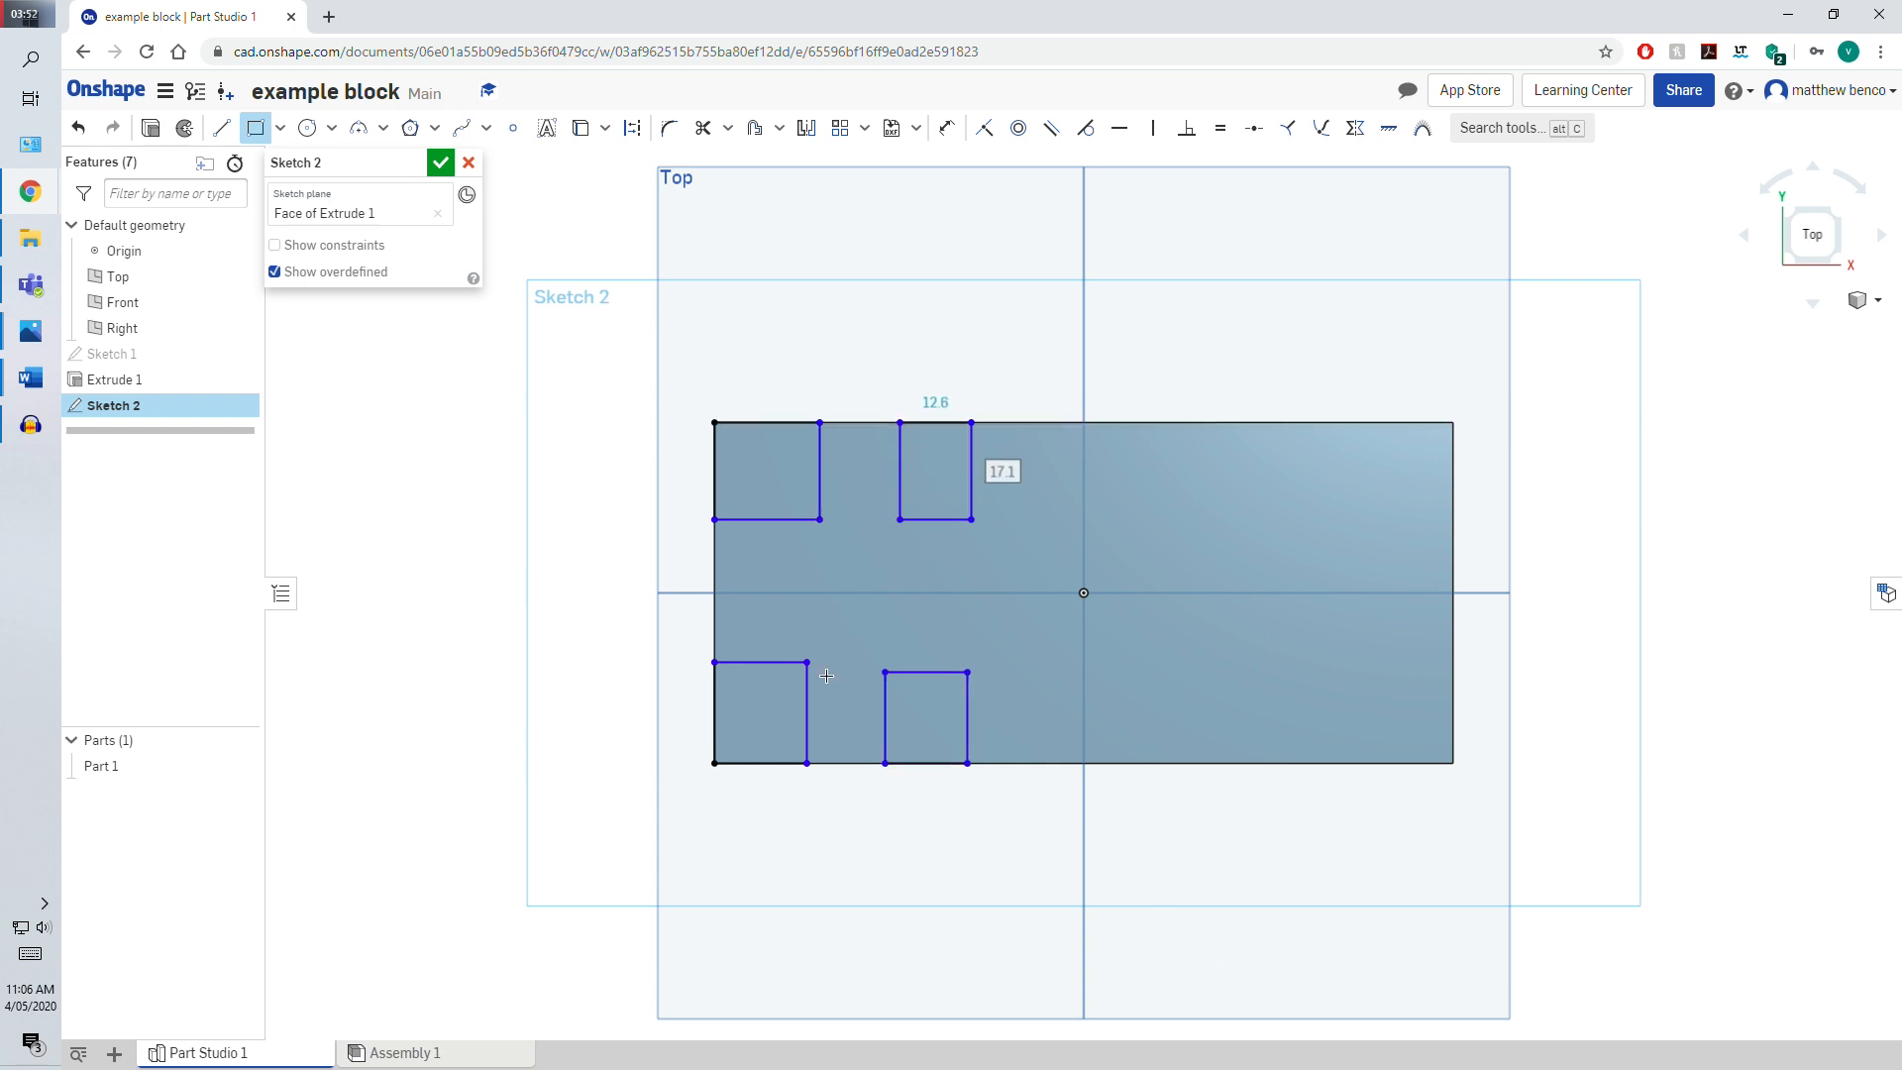
Dimension the upper end-corner rectangle to 13 mm wide and 15 mm high
left_click(948, 128)
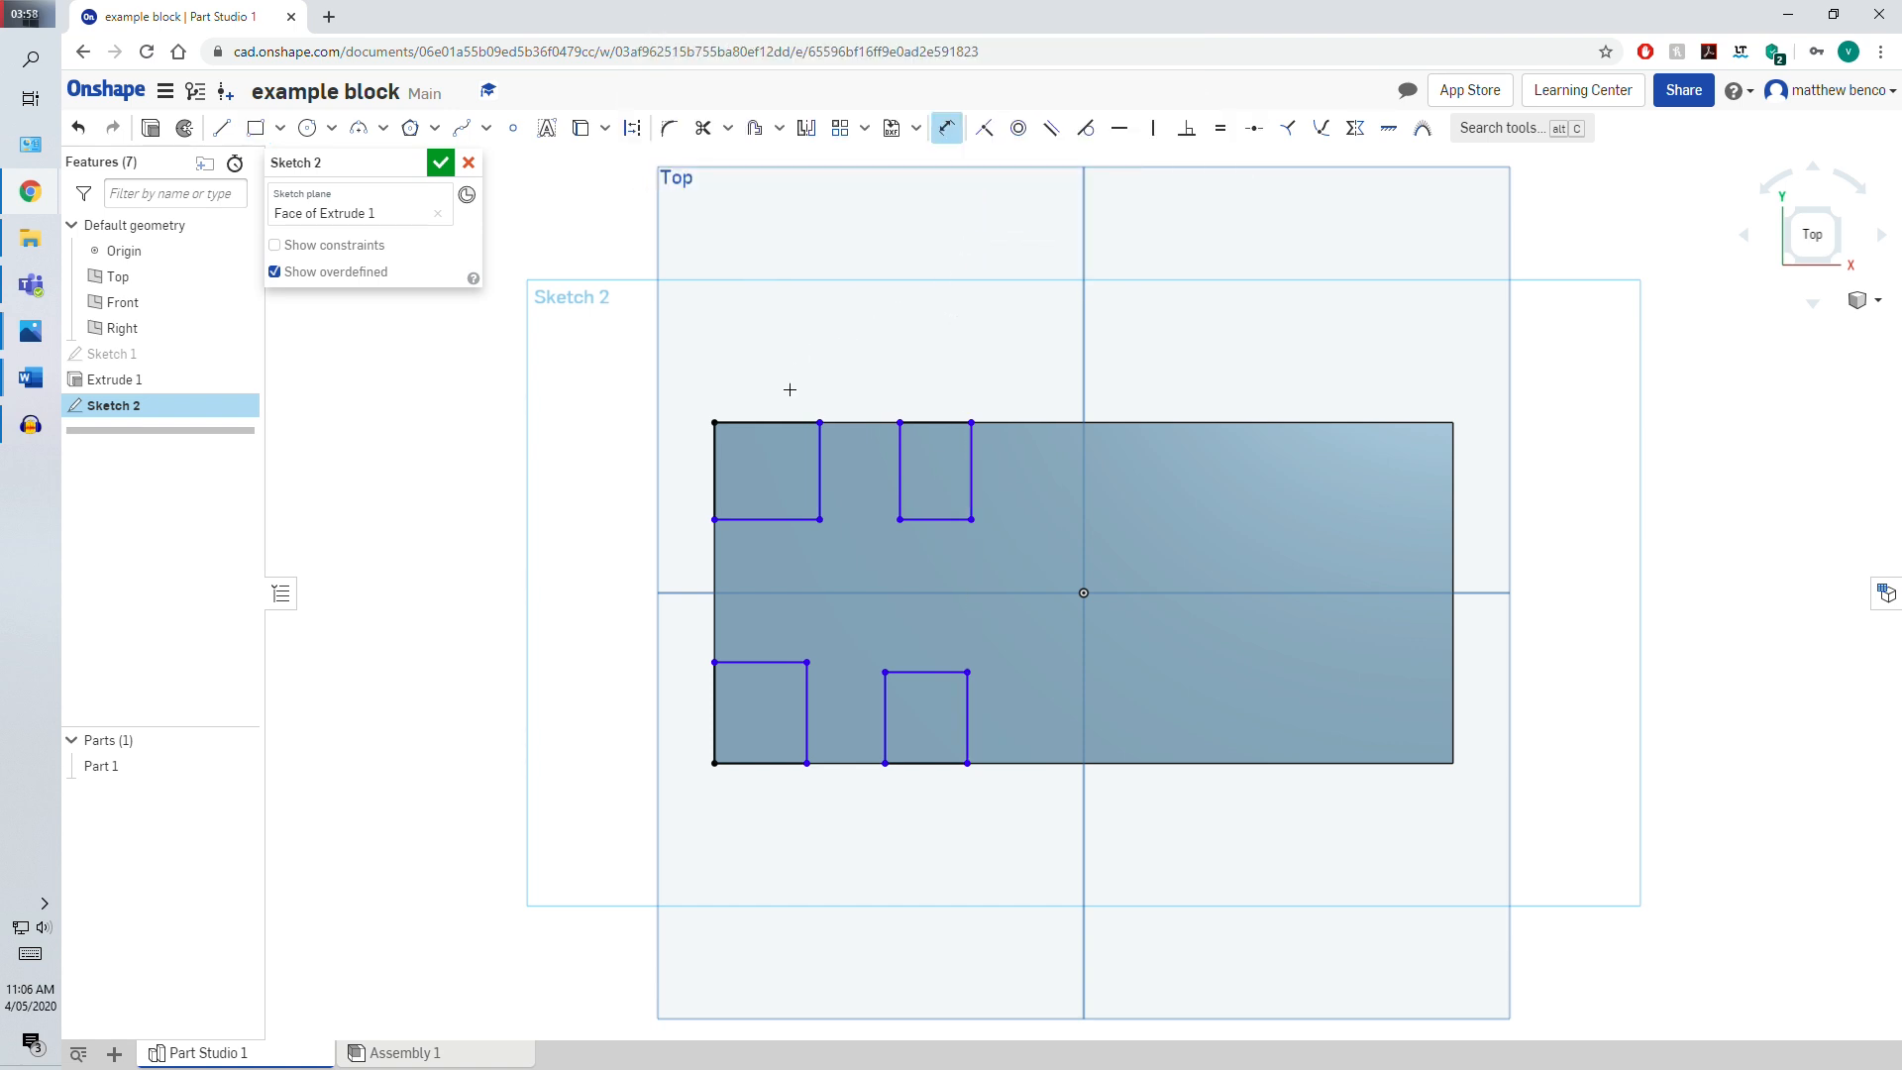
left_click(789, 313)
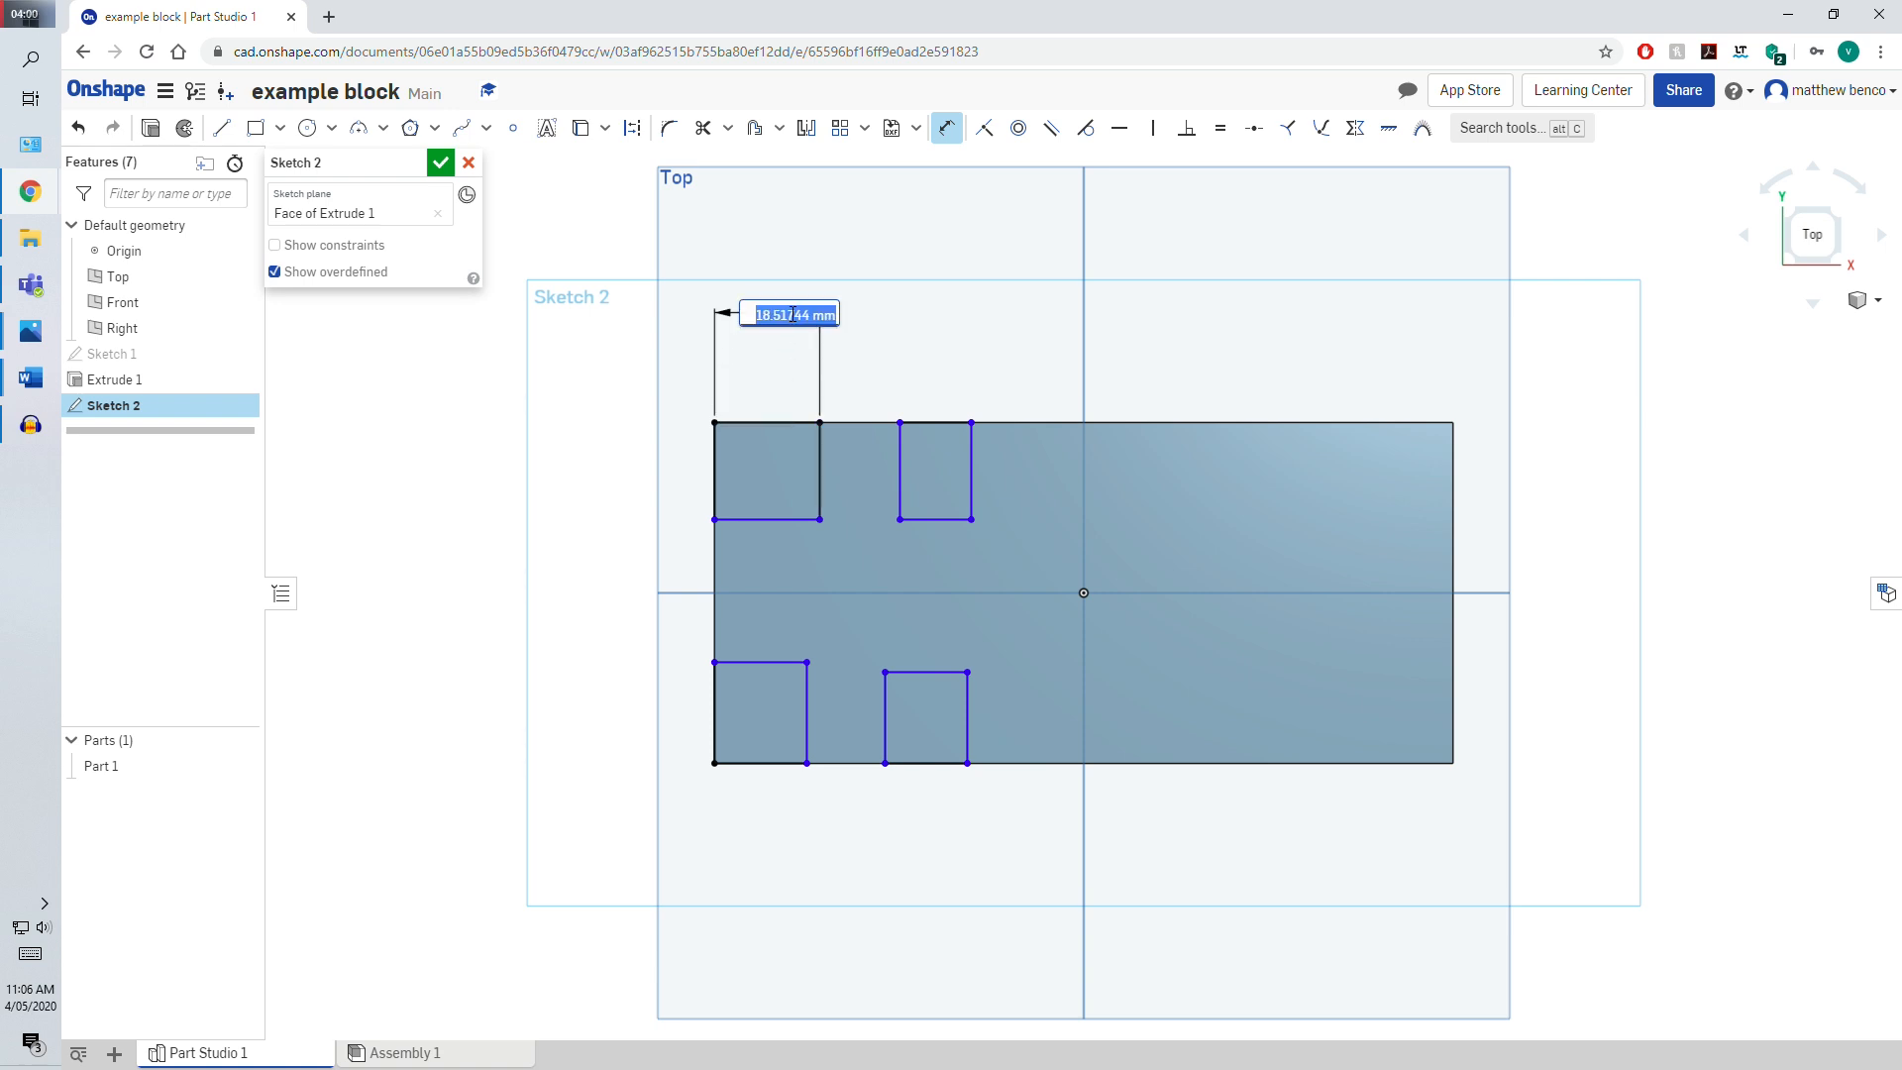
type("13")
key("Return")
left_click(714, 472)
left_click(654, 473)
type("15")
key("Return")
Dimension the lower end-corner rectangle to 15 mm high and 13 mm wide
left_click(715, 715)
left_click(605, 715)
left_click(755, 763)
left_click(755, 835)
type("13")
key("Return")
Dimension the lower inner rectangle to 13 mm wide and 15 mm high, and the upper inner rectangle to 13 mm wide
left_click(928, 763)
left_click(922, 823)
type("13")
key("Return")
type("15")
key("Return")
left_click(936, 422)
left_click(948, 335)
type("13")
key("Return")
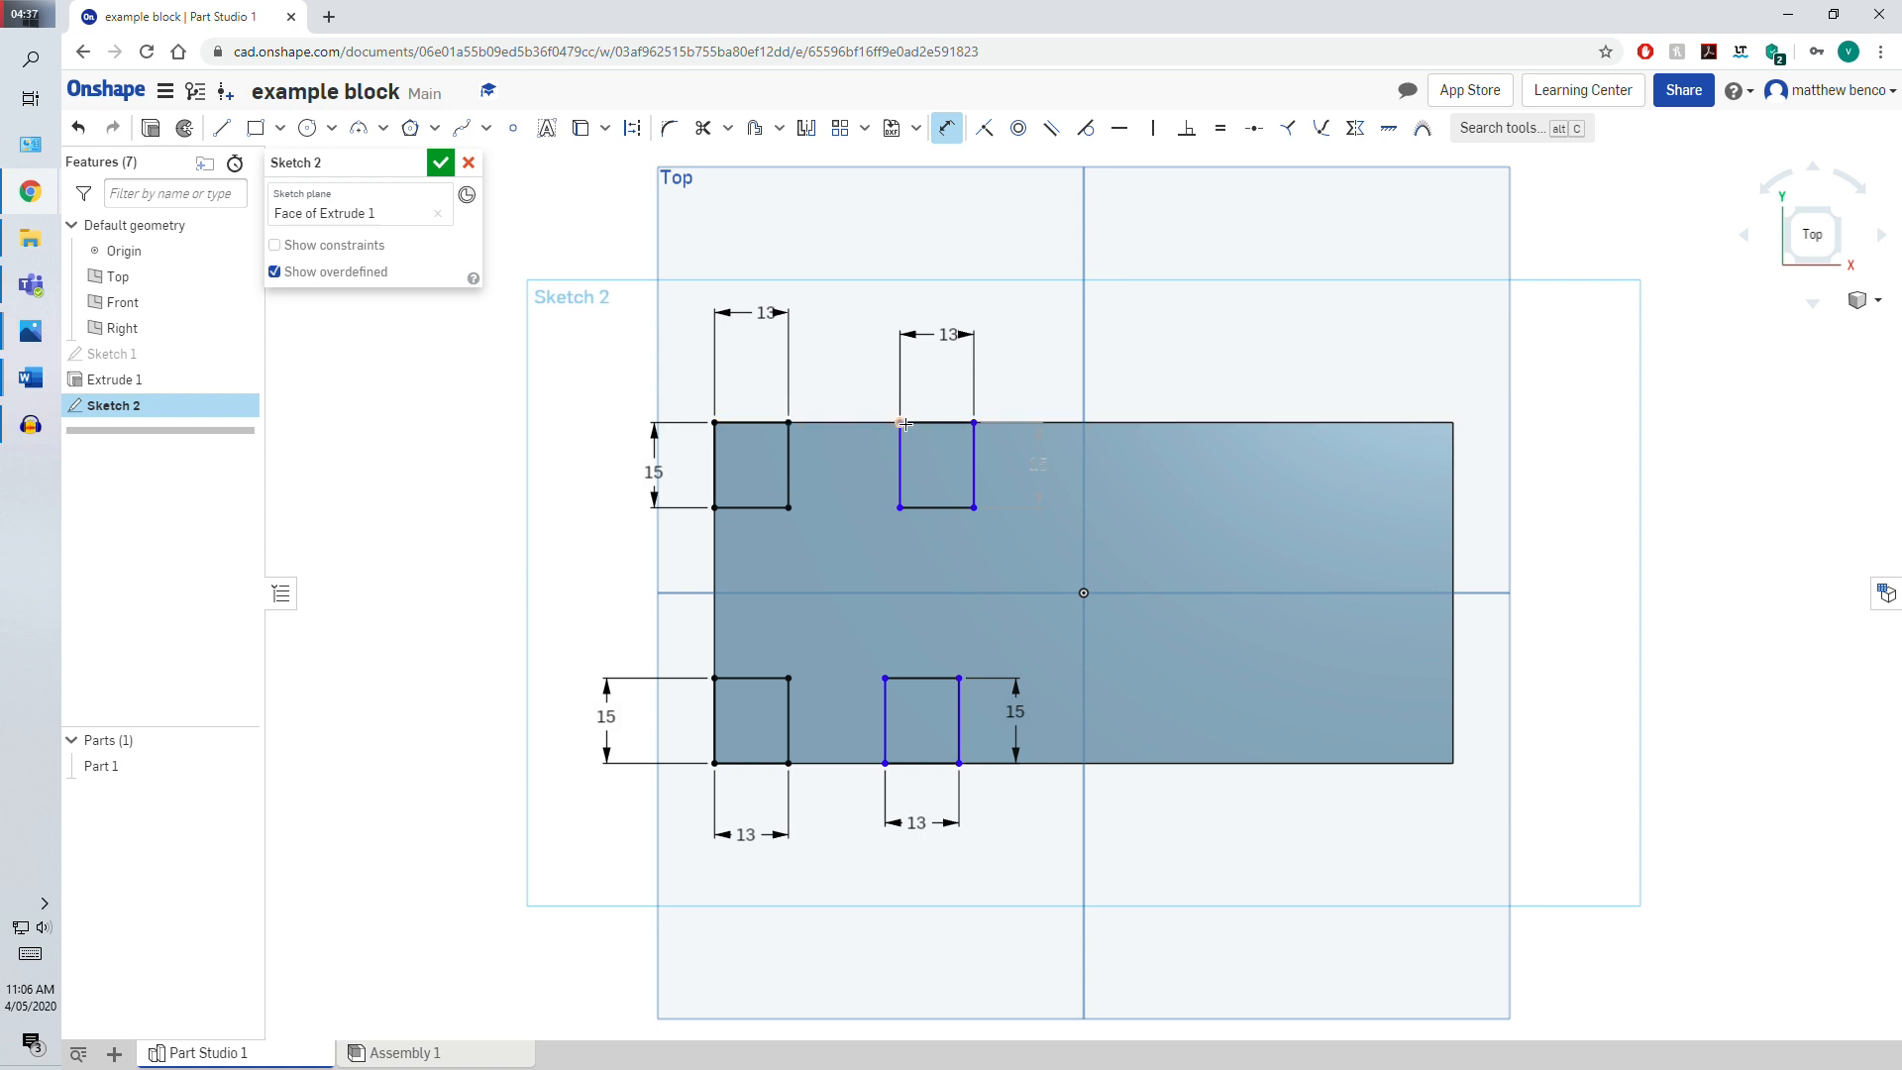
double_click(873, 321)
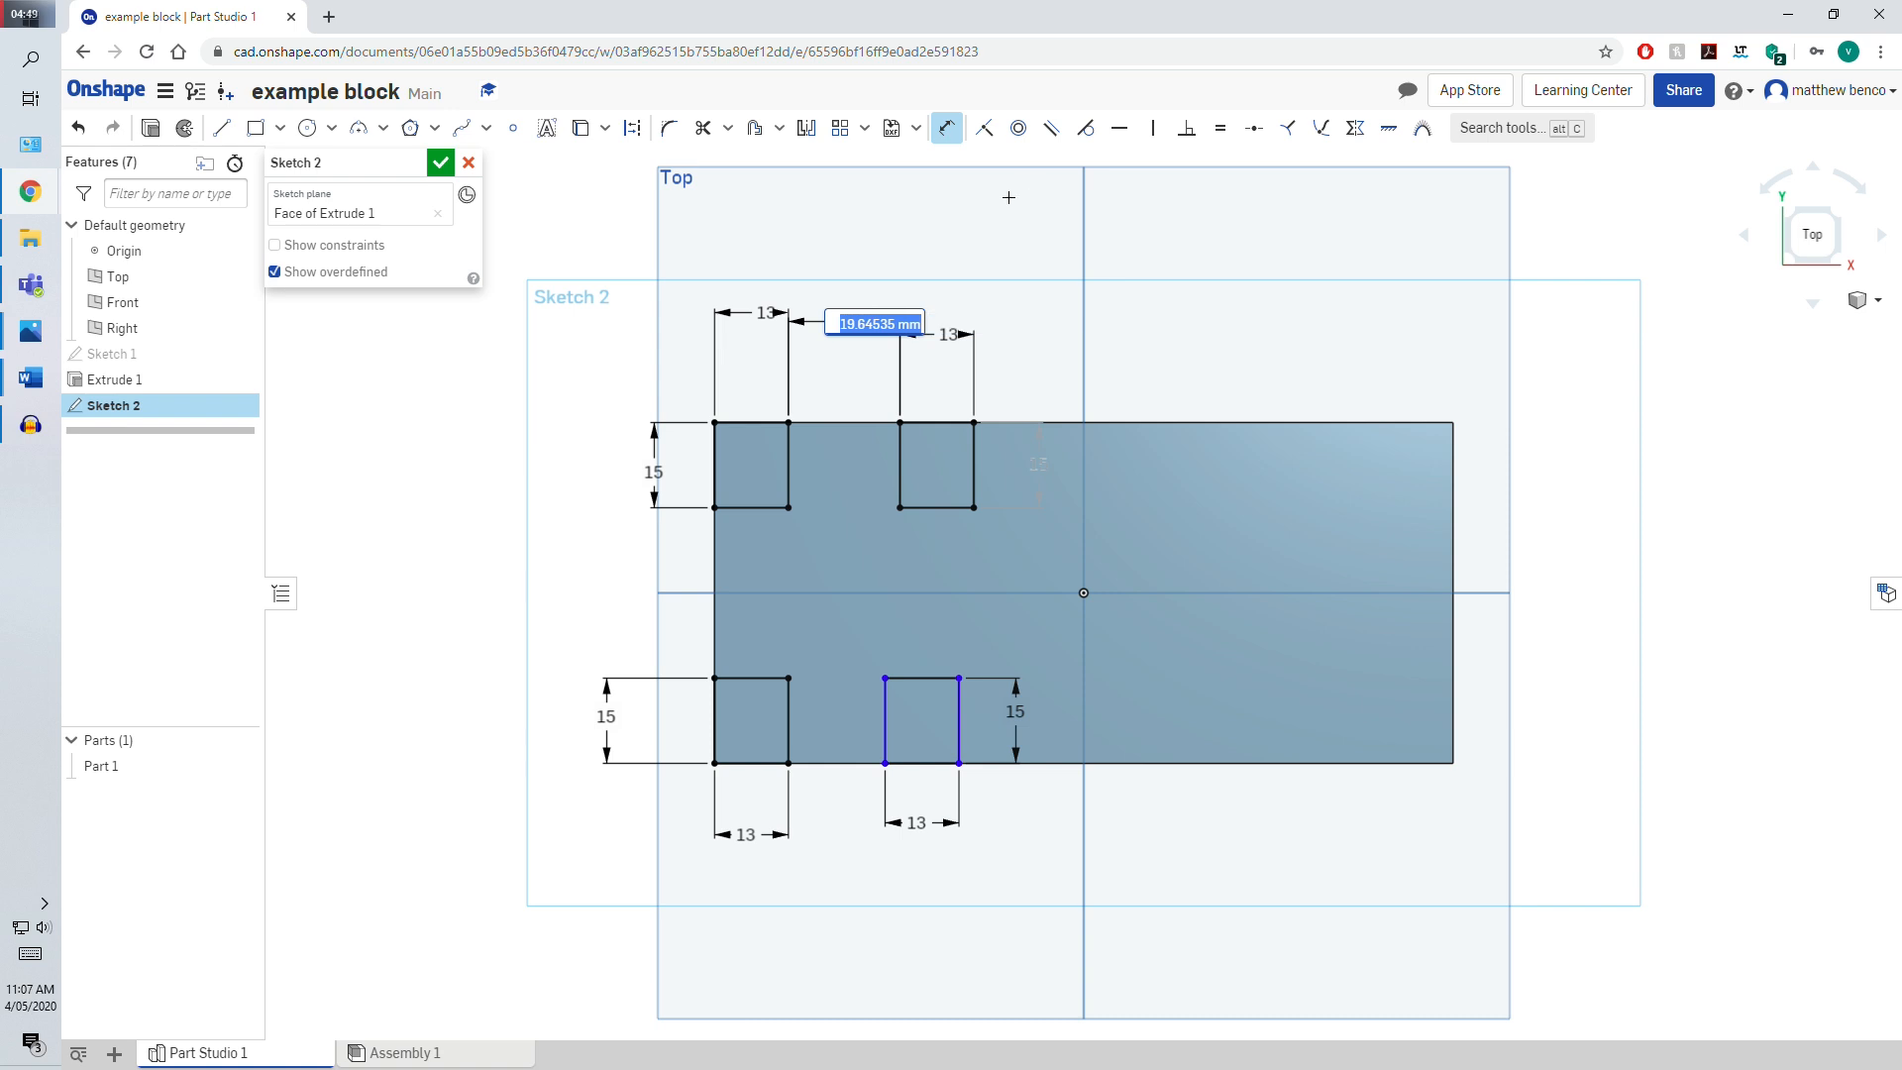
left_click(601, 279)
key("ctrl+z")
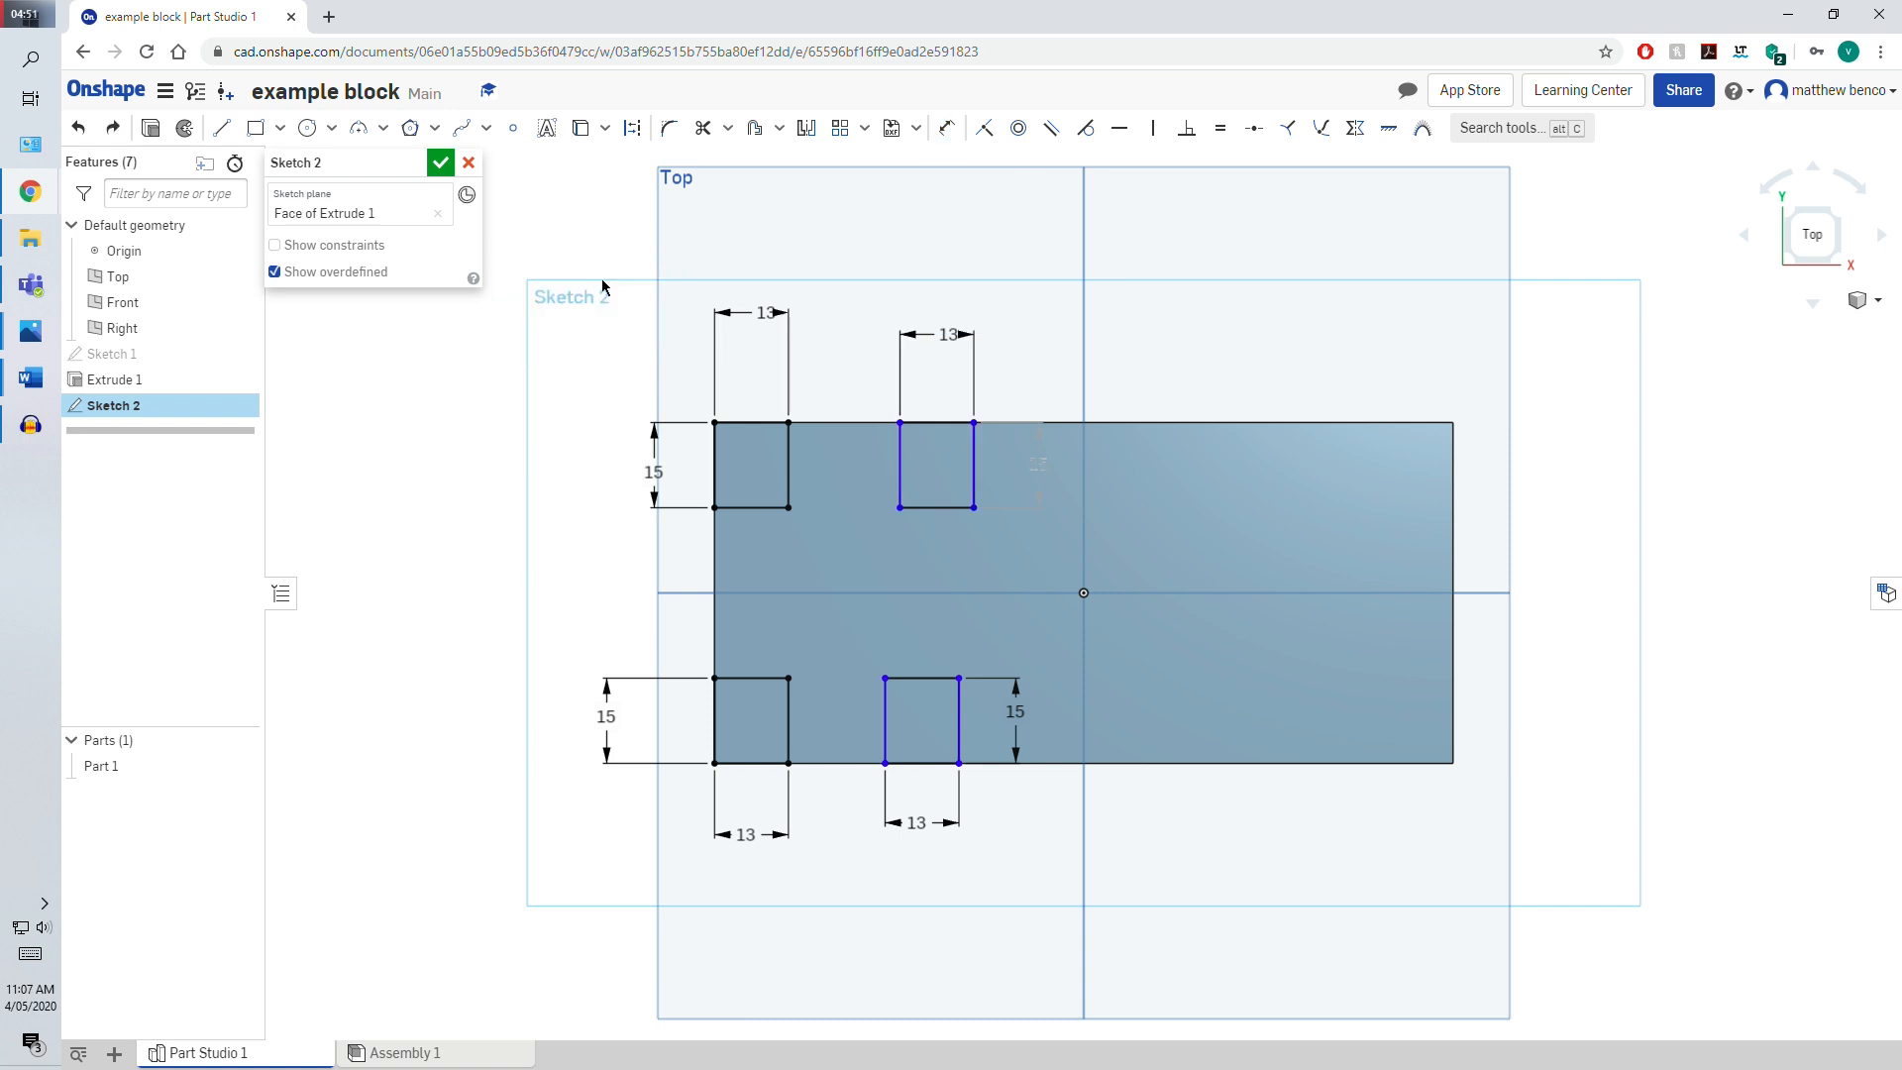
key("ctrl+z")
Dimension the far edge of both inner rectangles to 60 mm from the block's end, and close the sketch
left_click(970, 423)
left_click(940, 263)
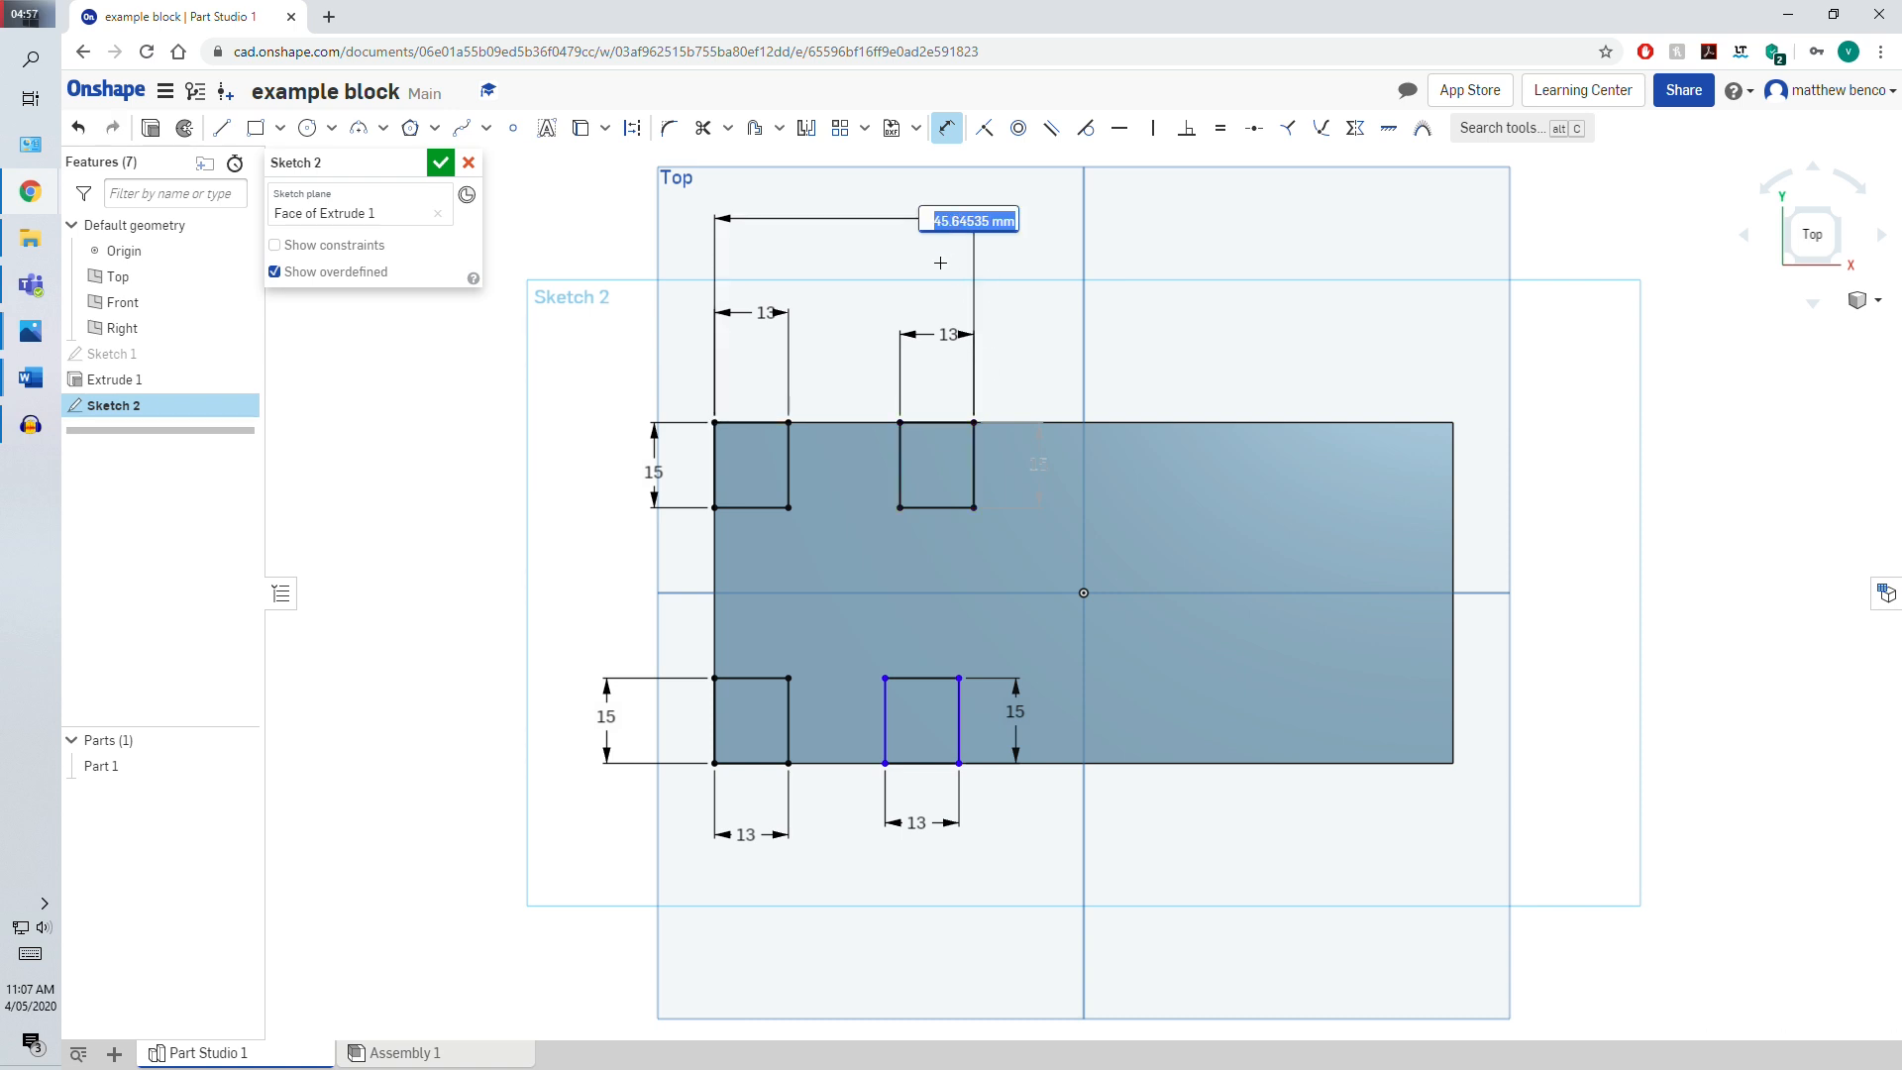
type("60")
key("Return")
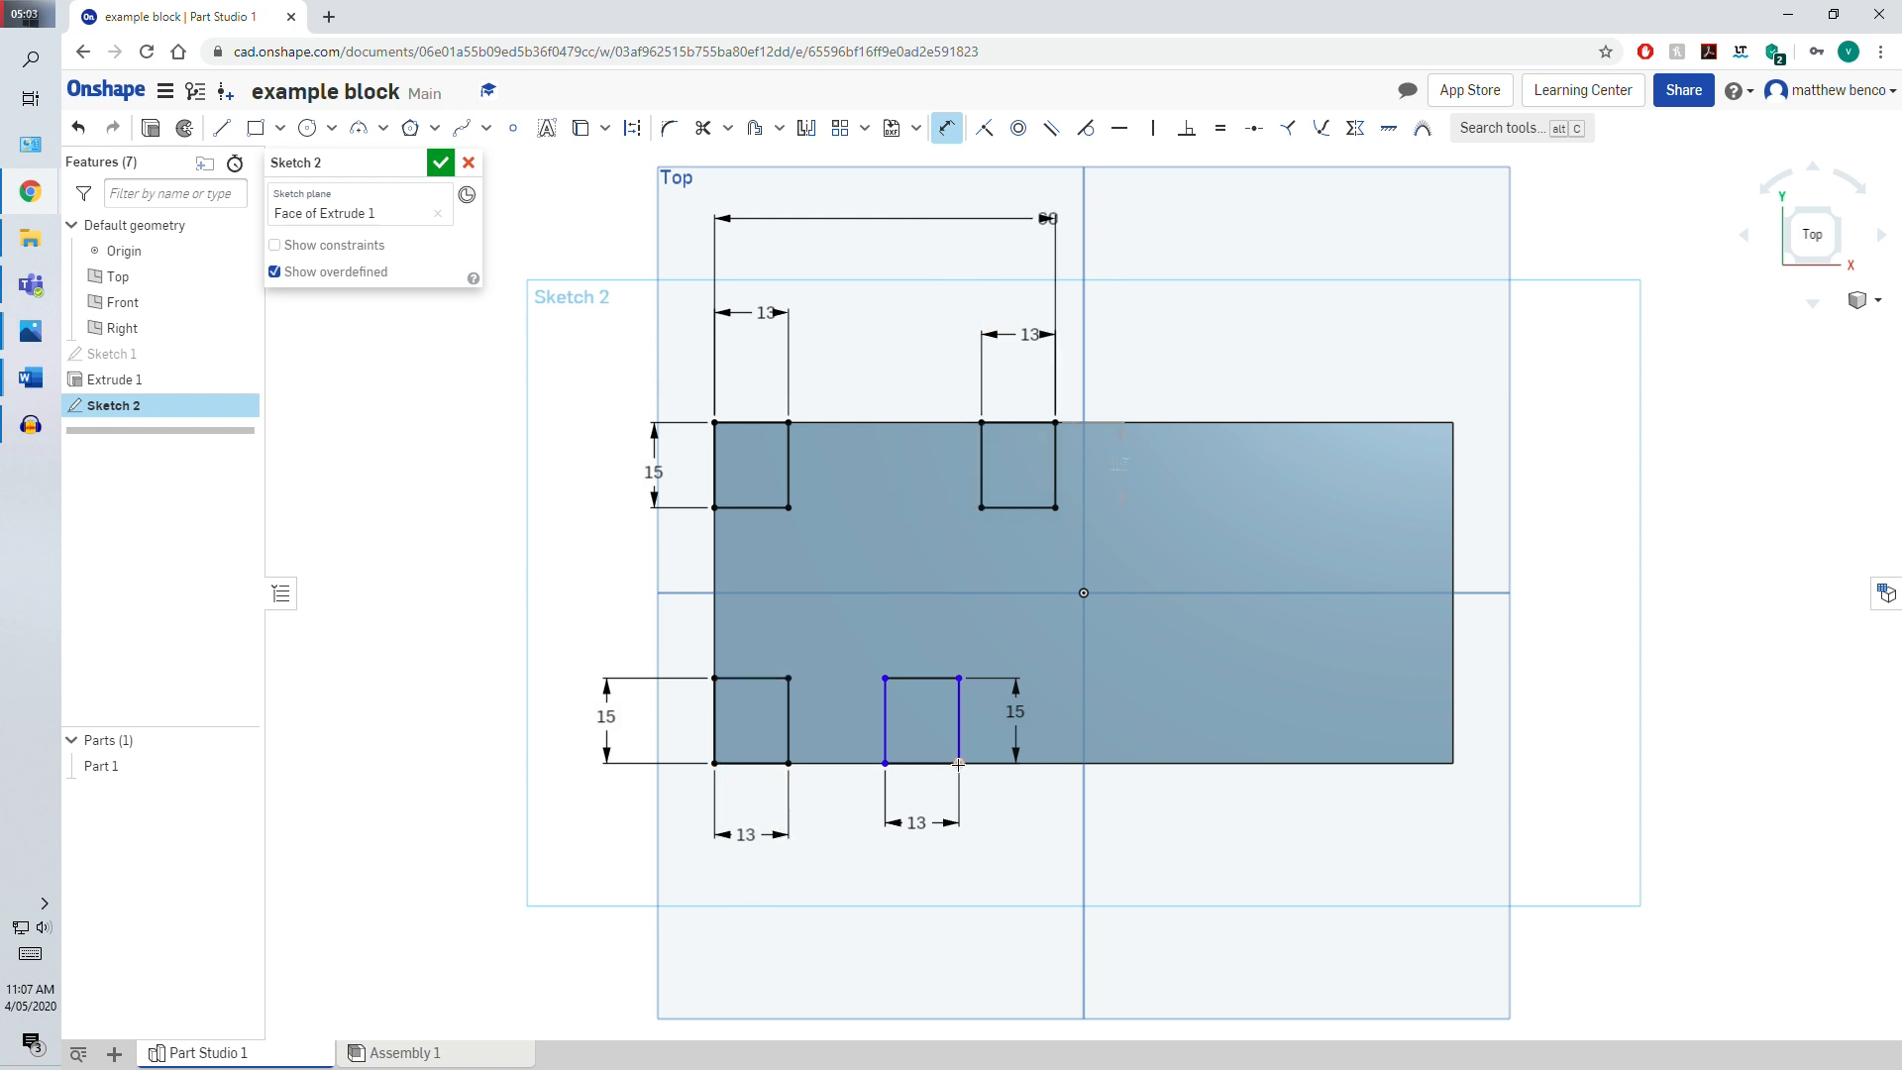
left_click(938, 935)
type("60")
key("Return")
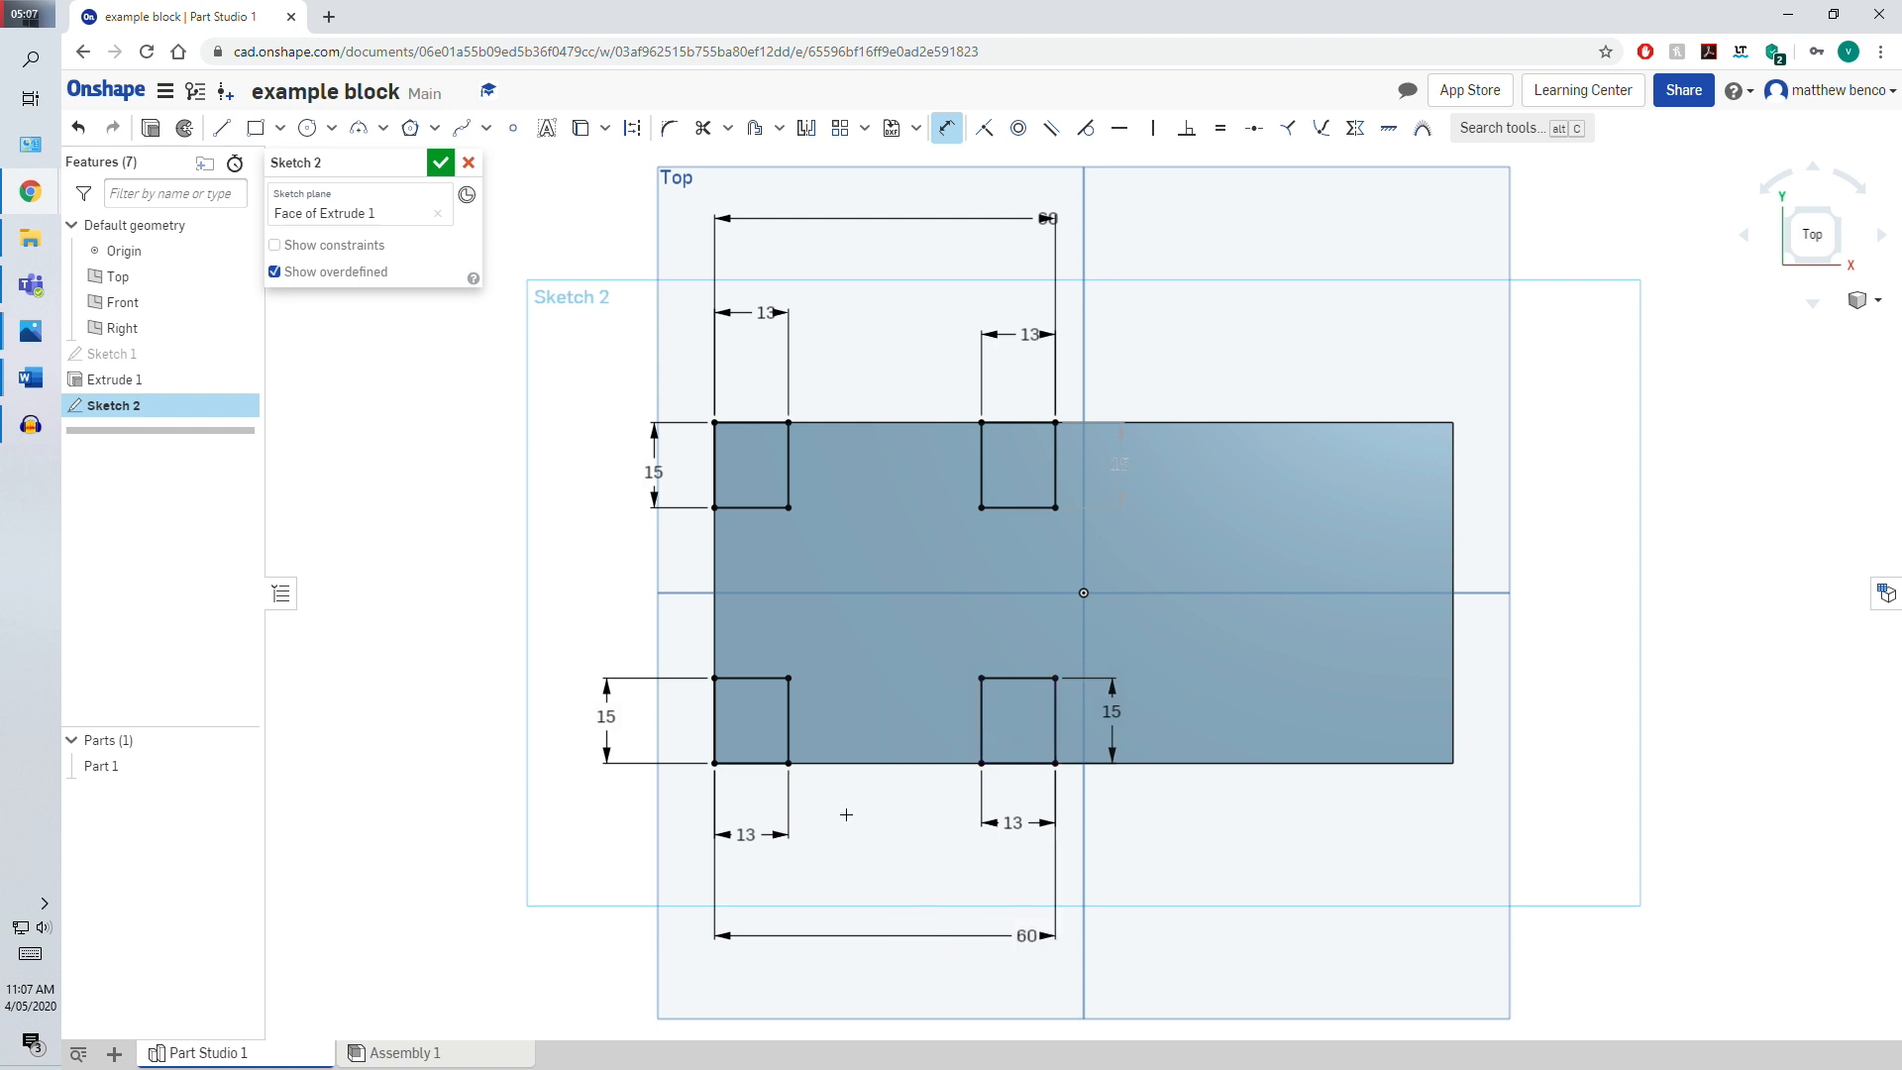
left_click(469, 161)
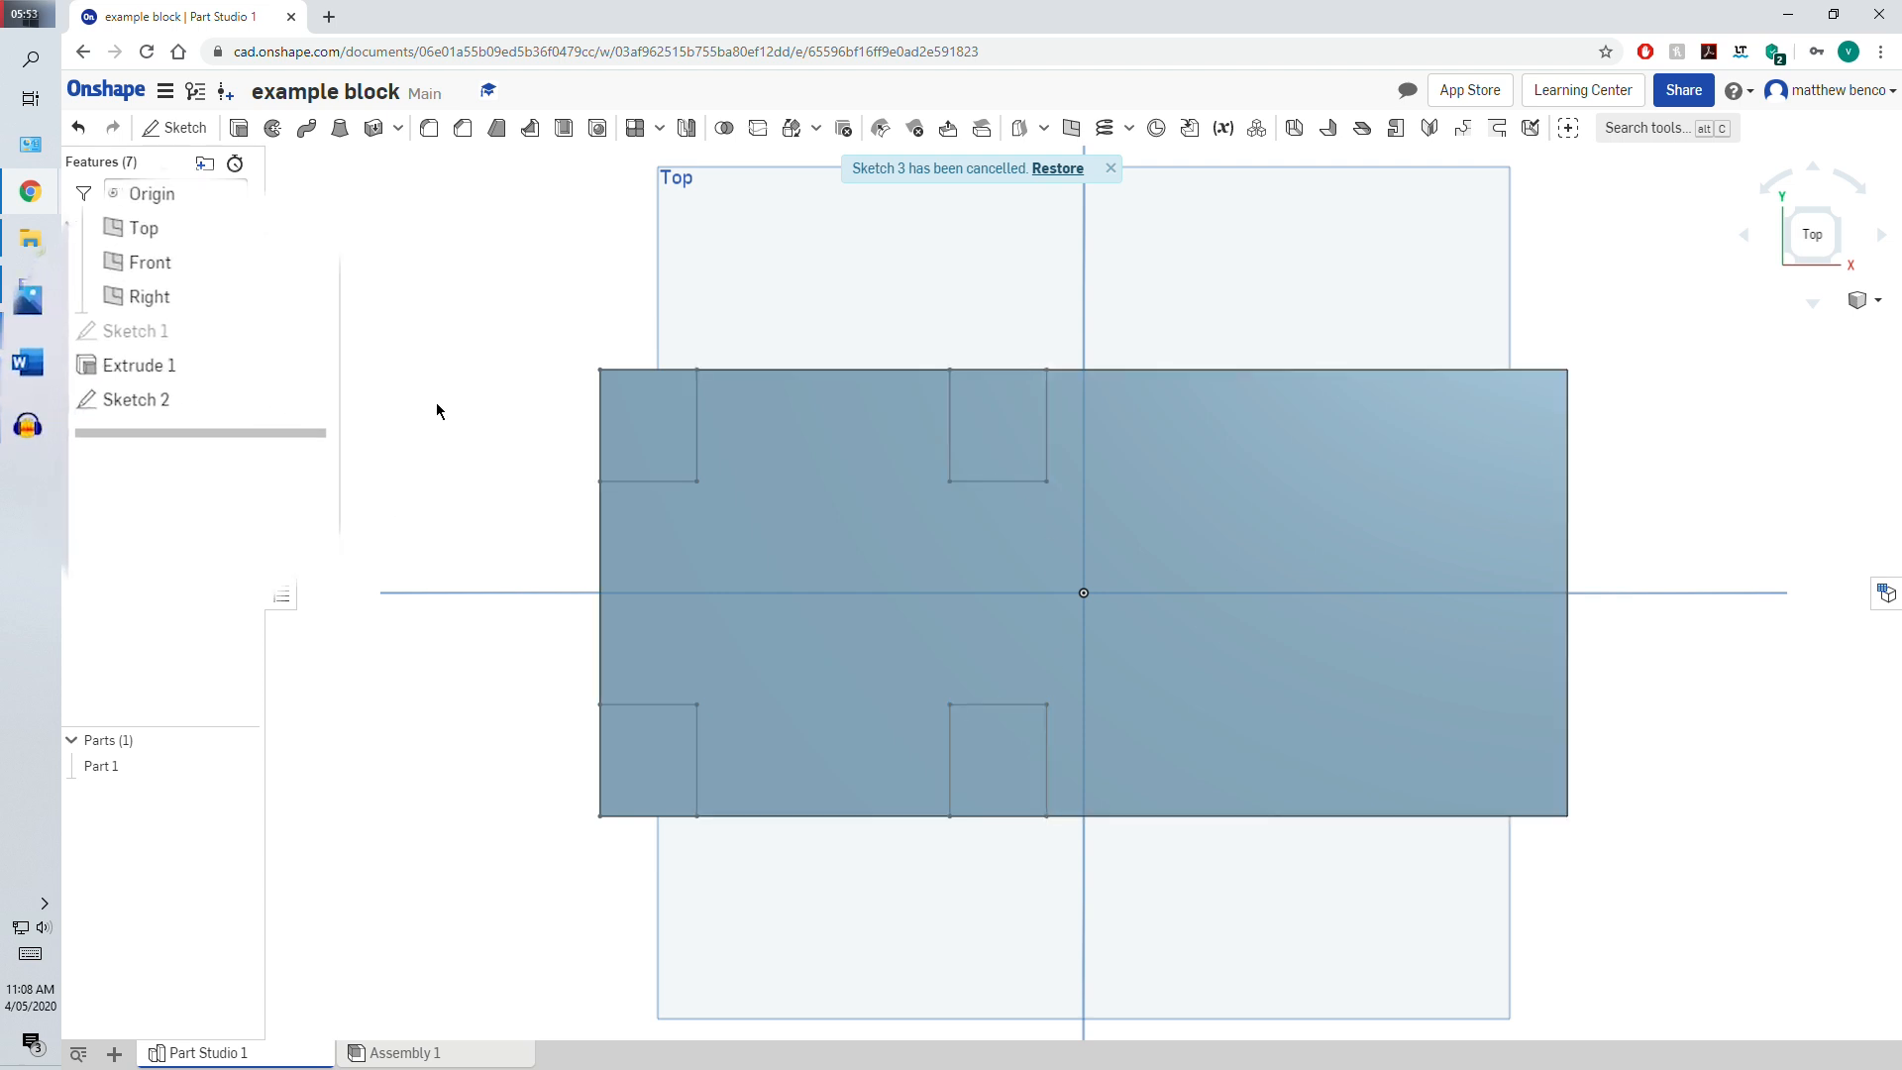
Reopen the sketch with the four rectangles, join the facing outer corners of the two inner rectangles with a line, and finish the sketch
left_click(176, 405)
double_click(176, 404)
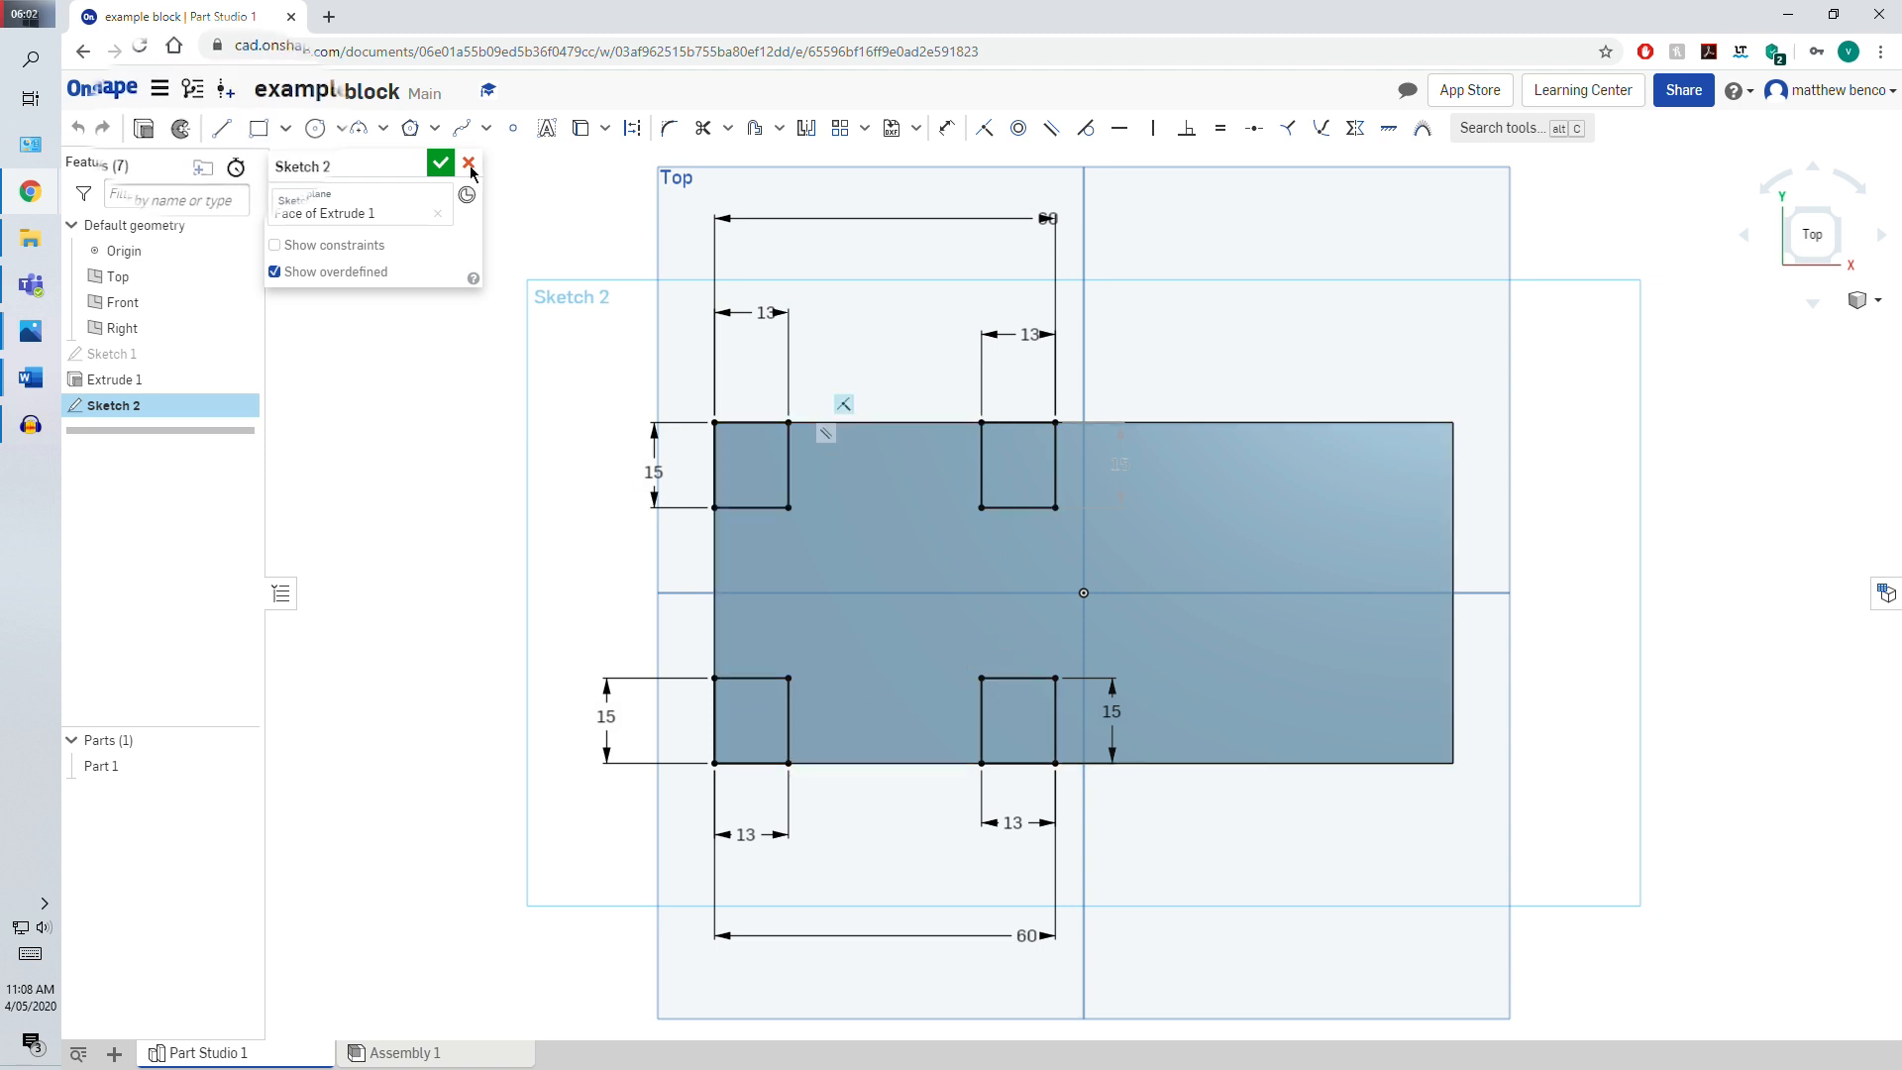
left_click(222, 128)
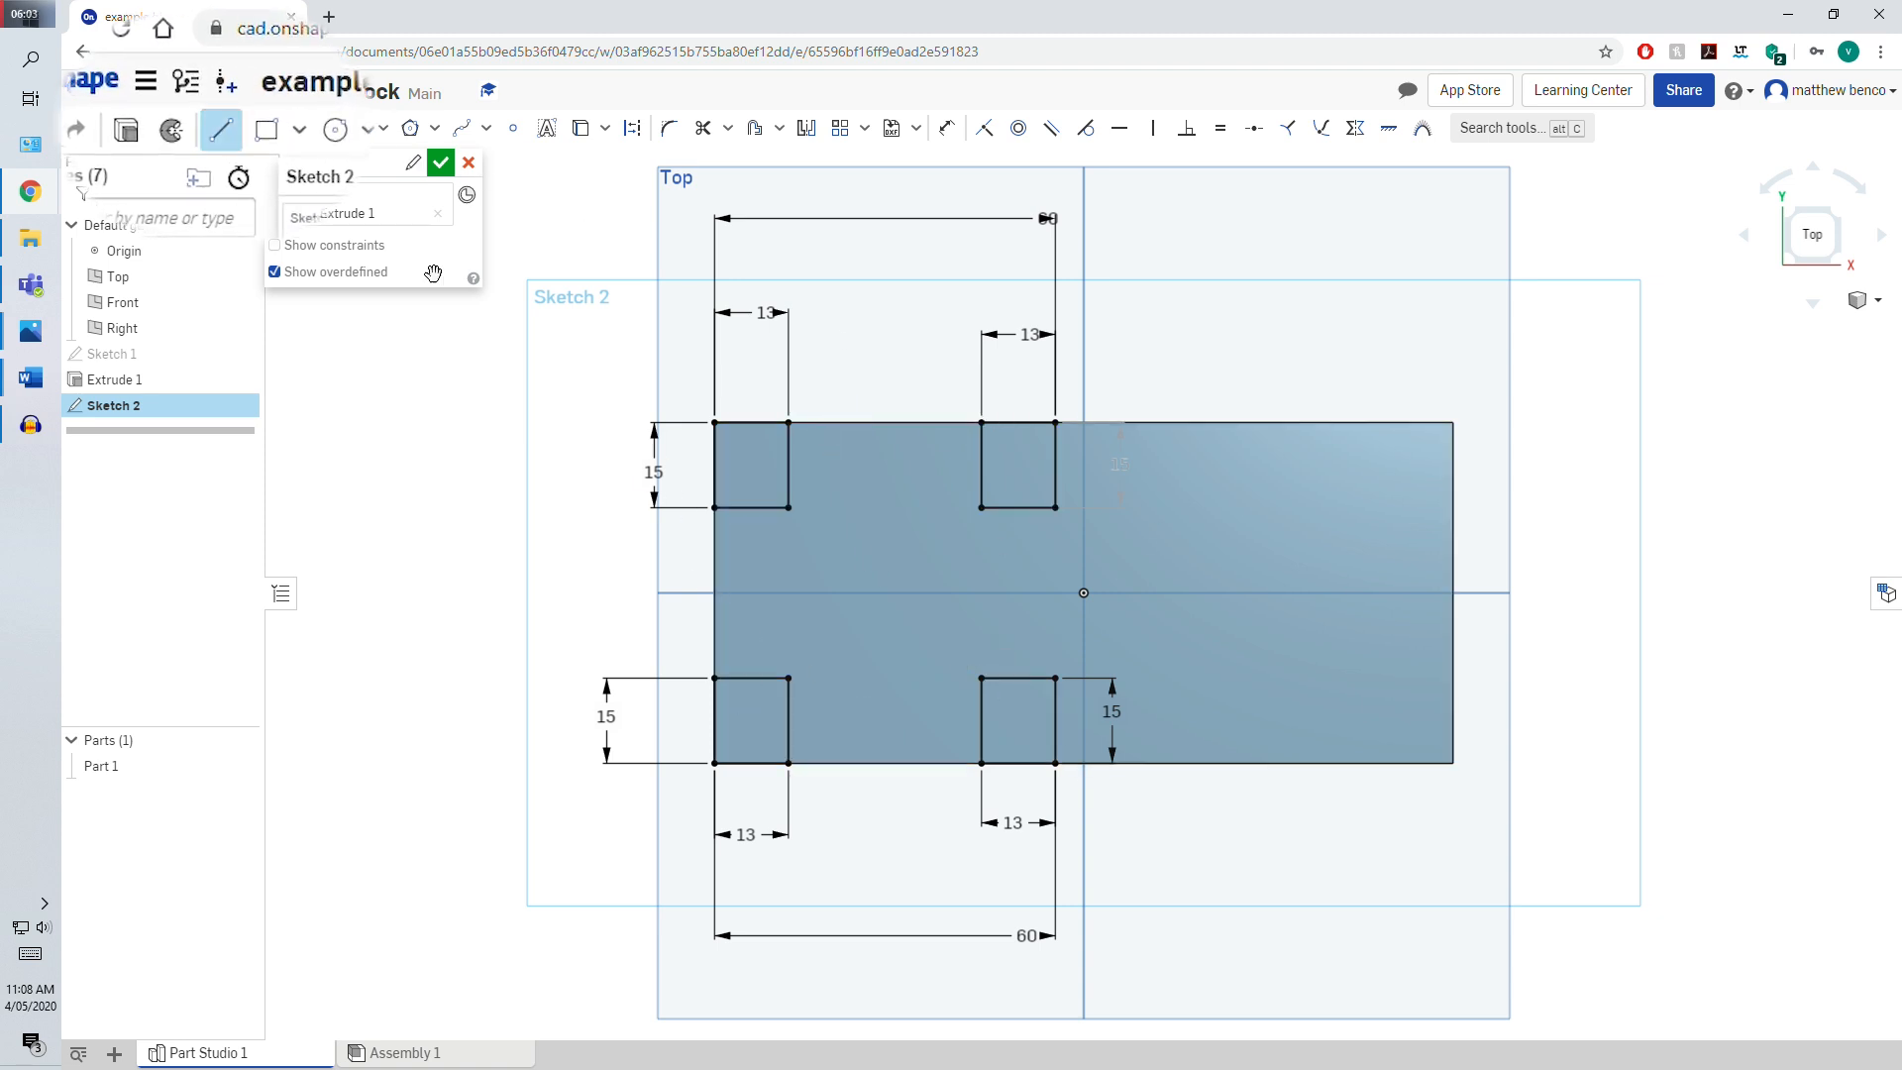
left_click(1056, 507)
left_click(1054, 677)
left_click(441, 162)
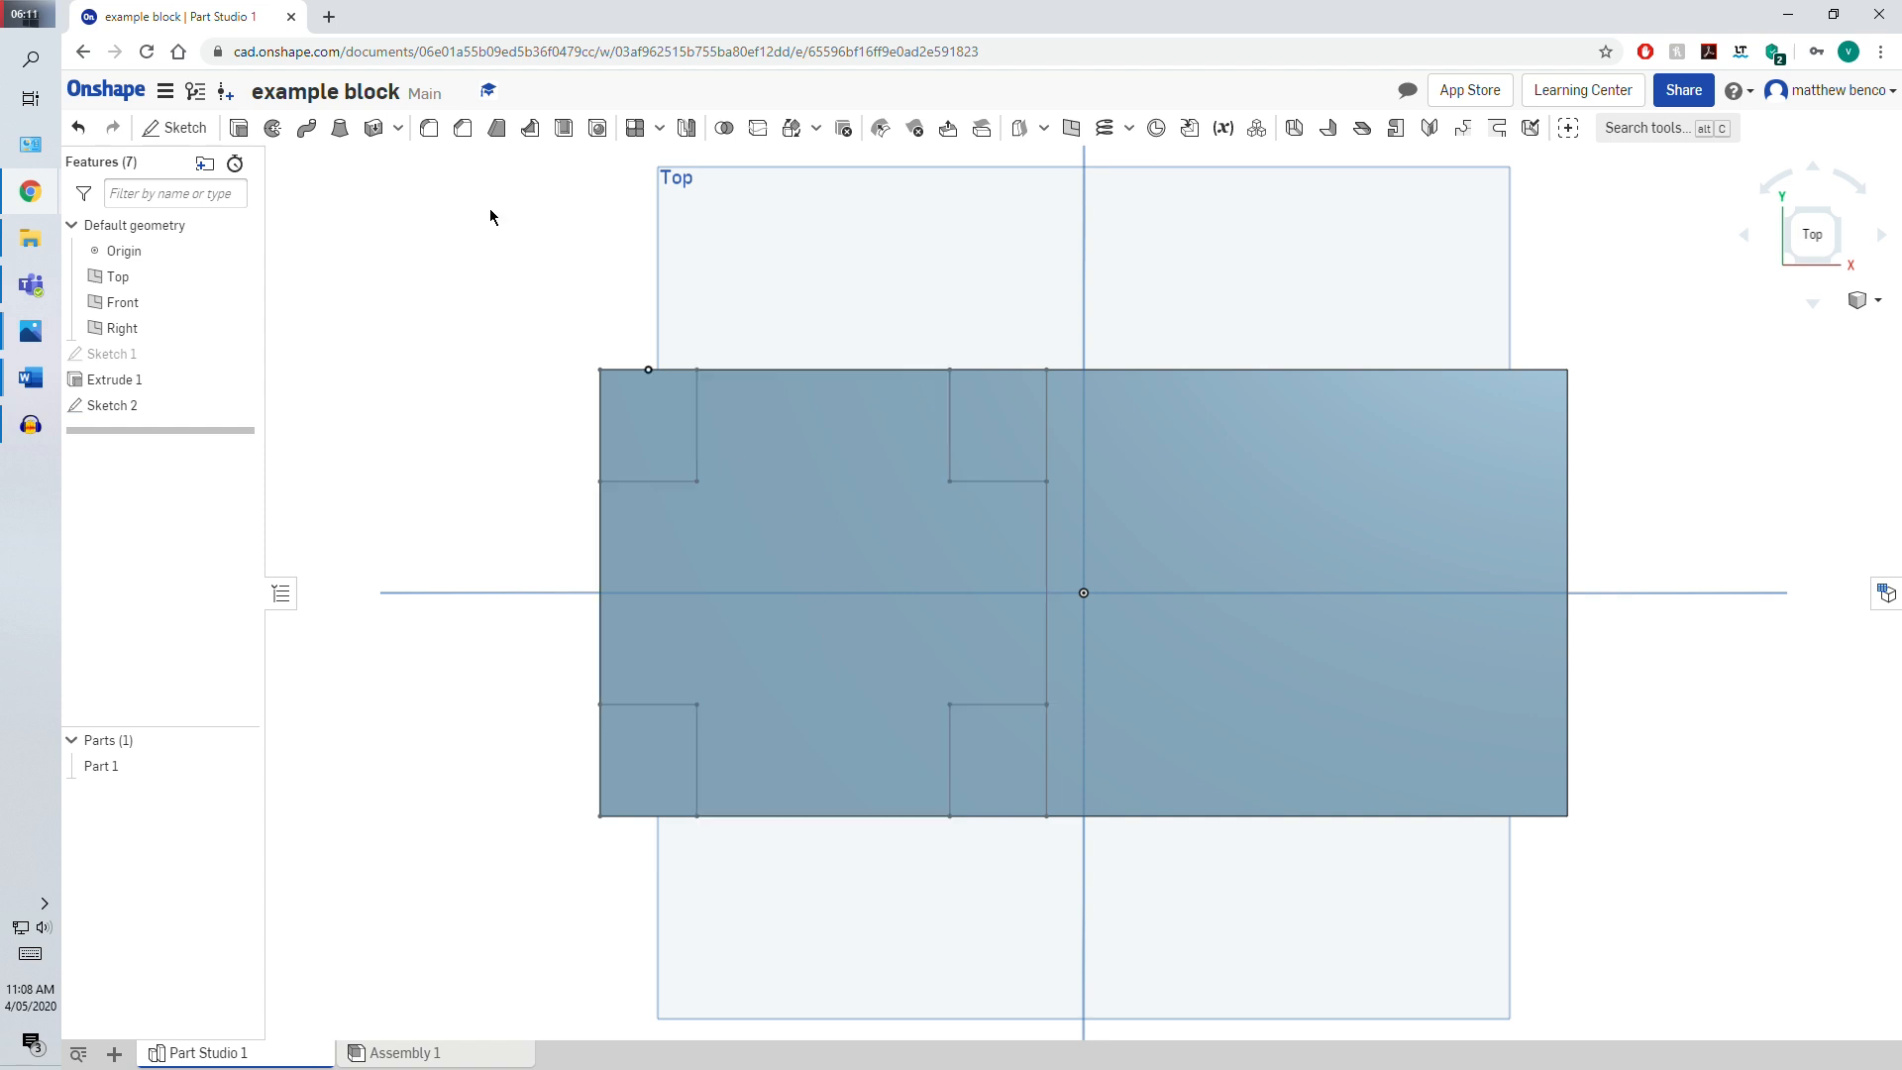
Extrude the cross-shaped region between the four rectangles 20 mm into the block as a Remove cut
left_click(783, 526)
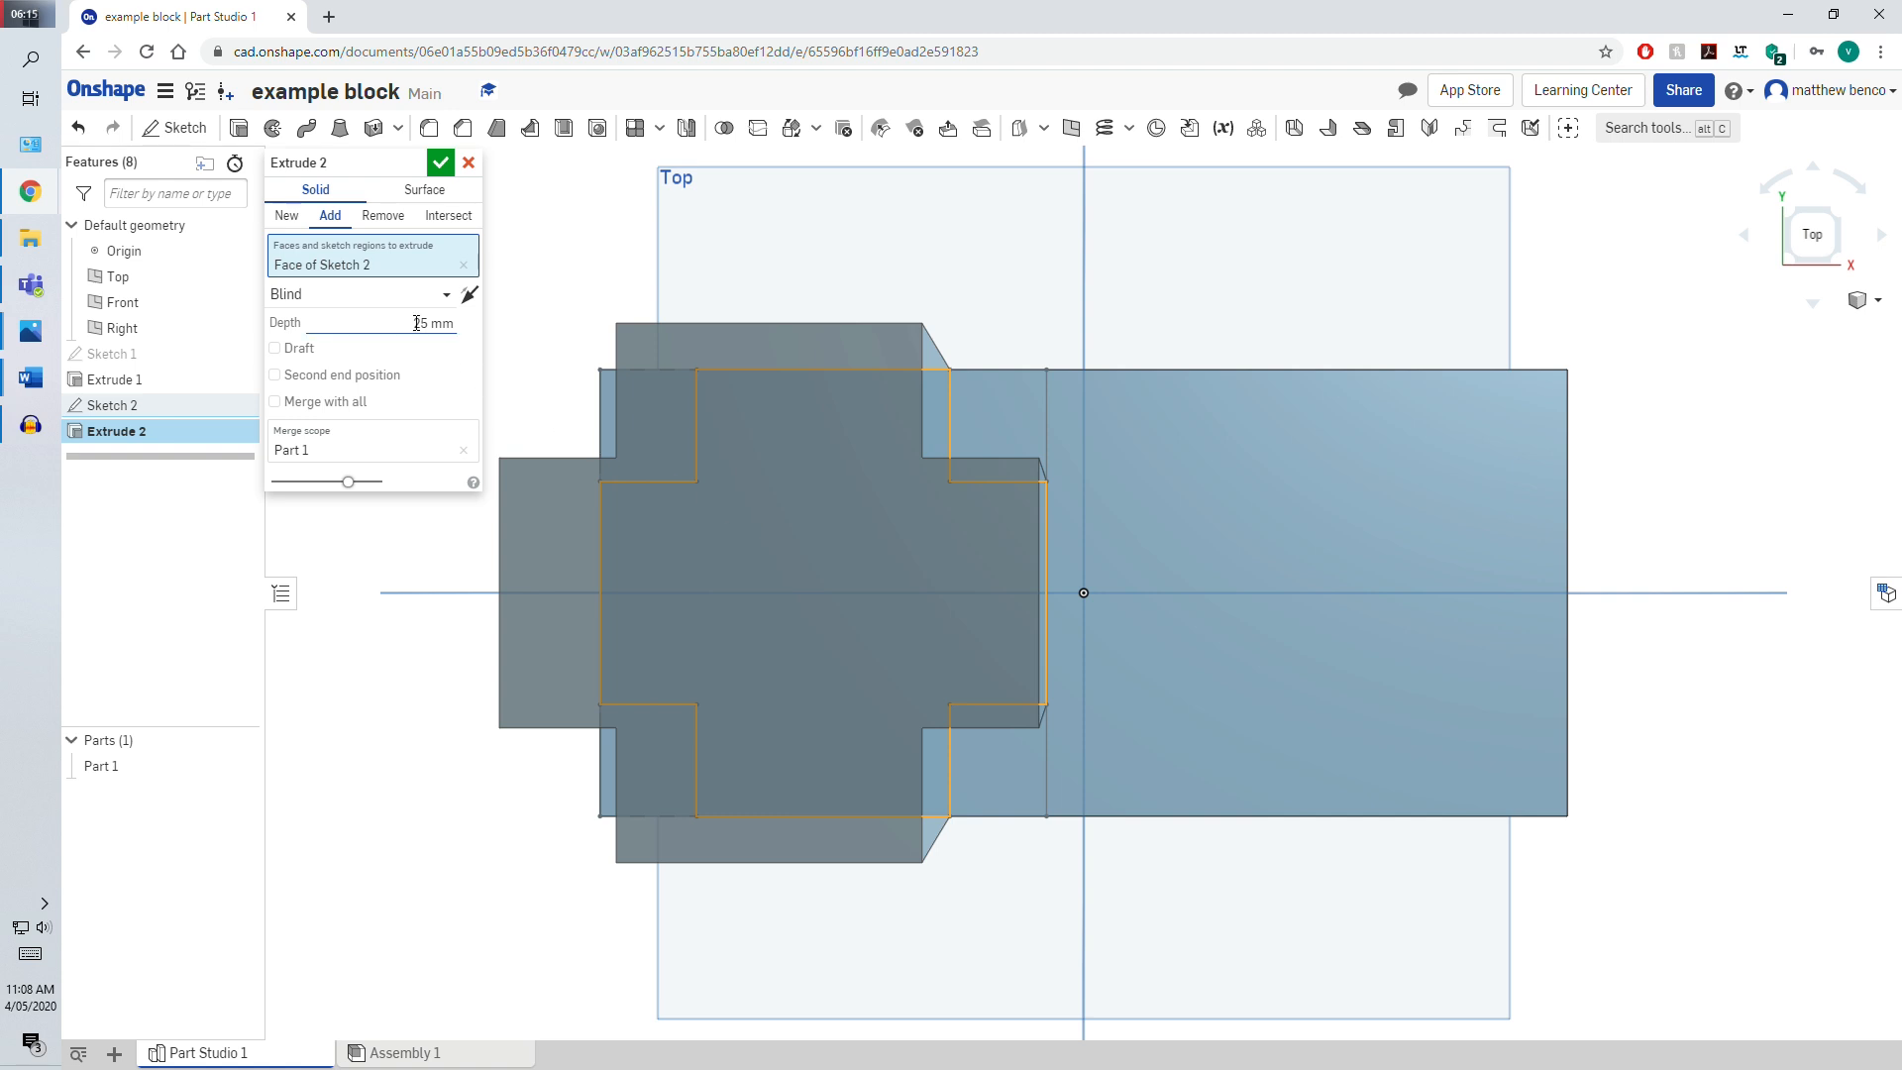
double_click(416, 323)
type("20")
right_click_drag(1022, 646, 1128, 629)
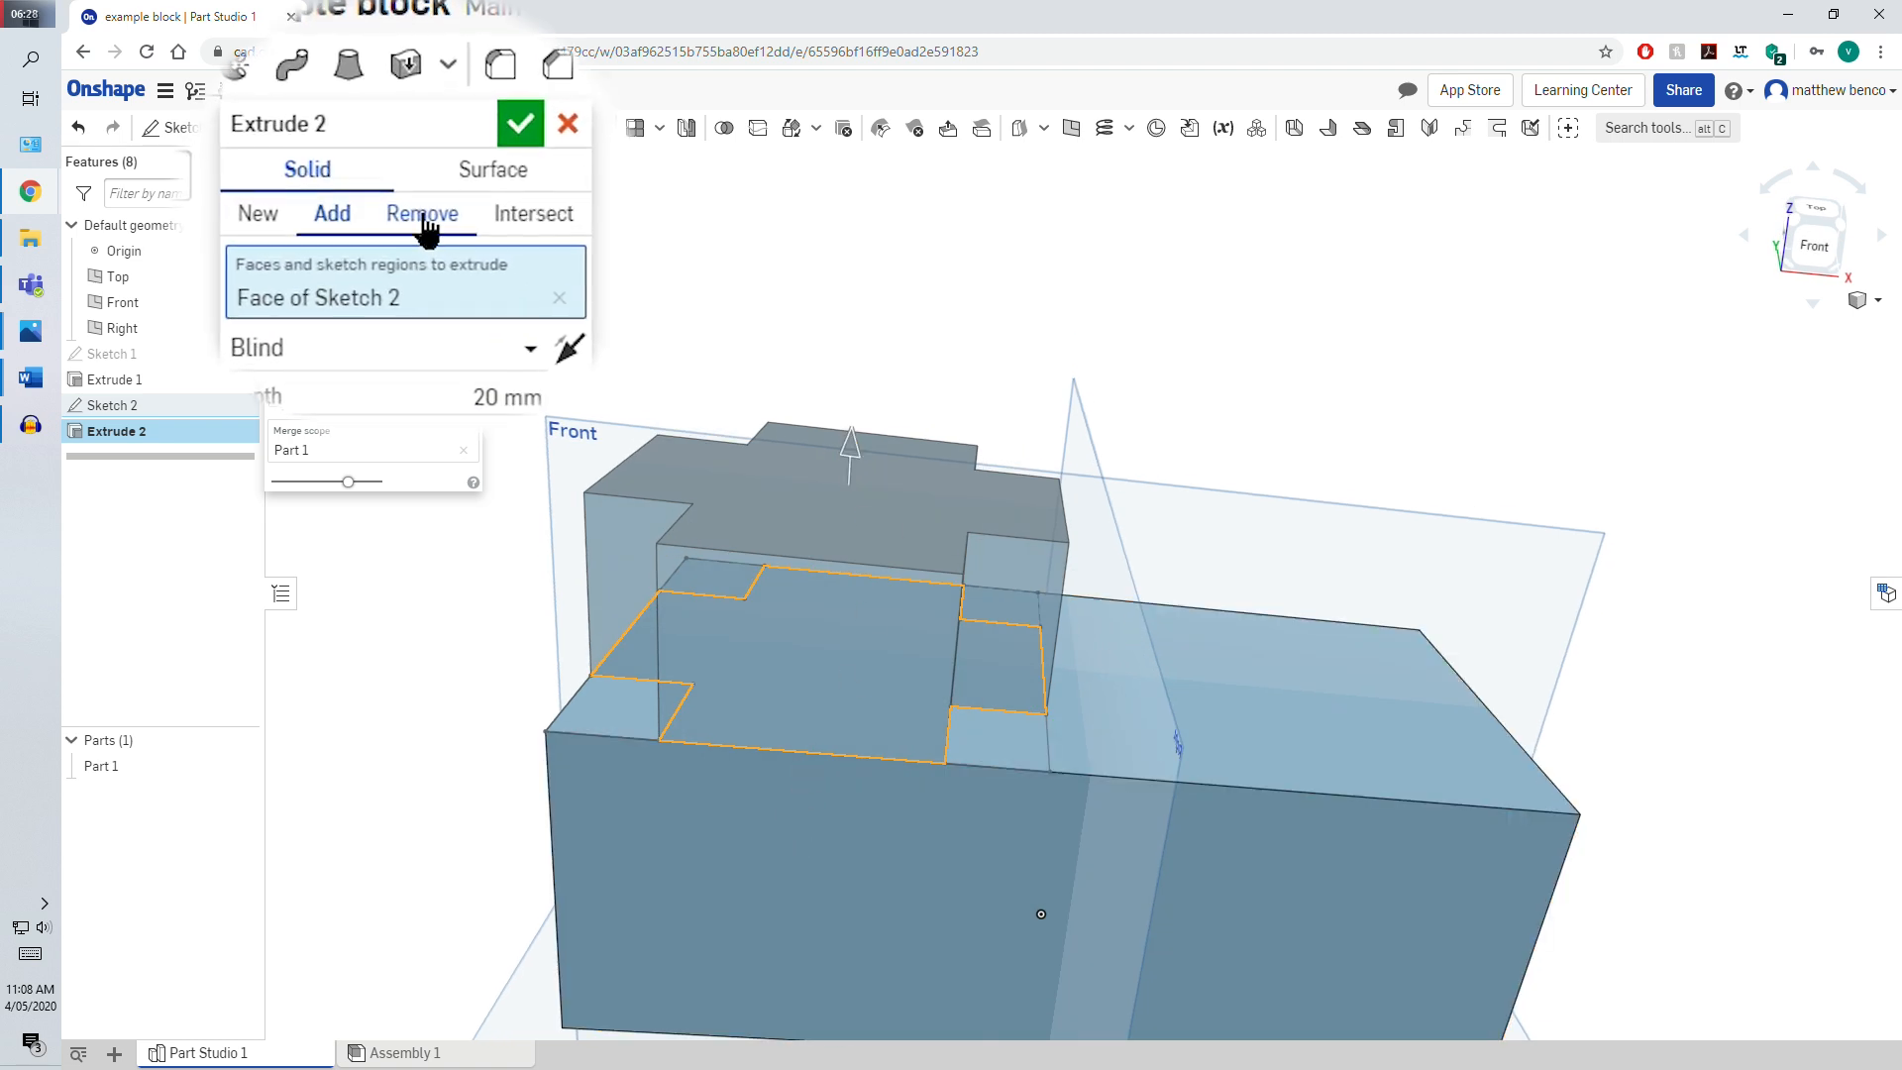
left_click(385, 218)
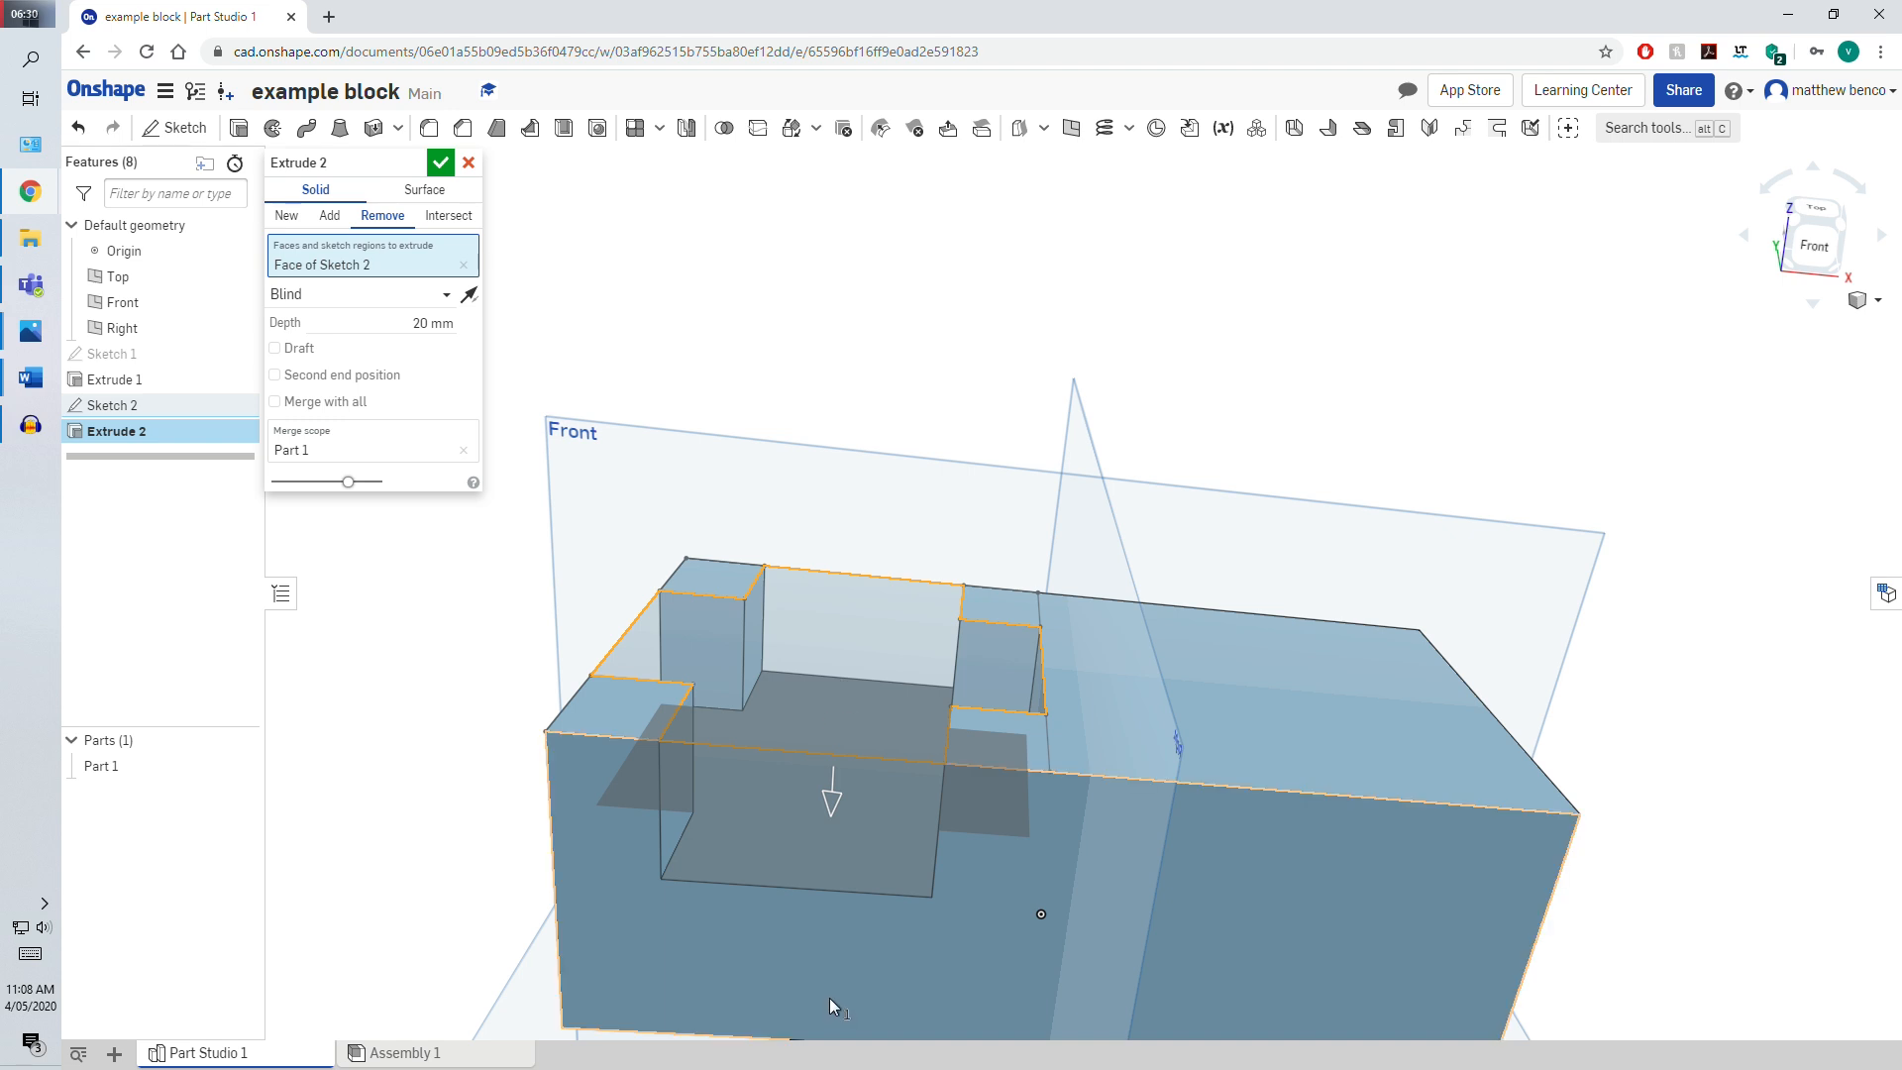
left_click(447, 163)
Start a sketch on the lowered pocket floor and look straight down on it
right_click_drag(862, 637, 872, 751)
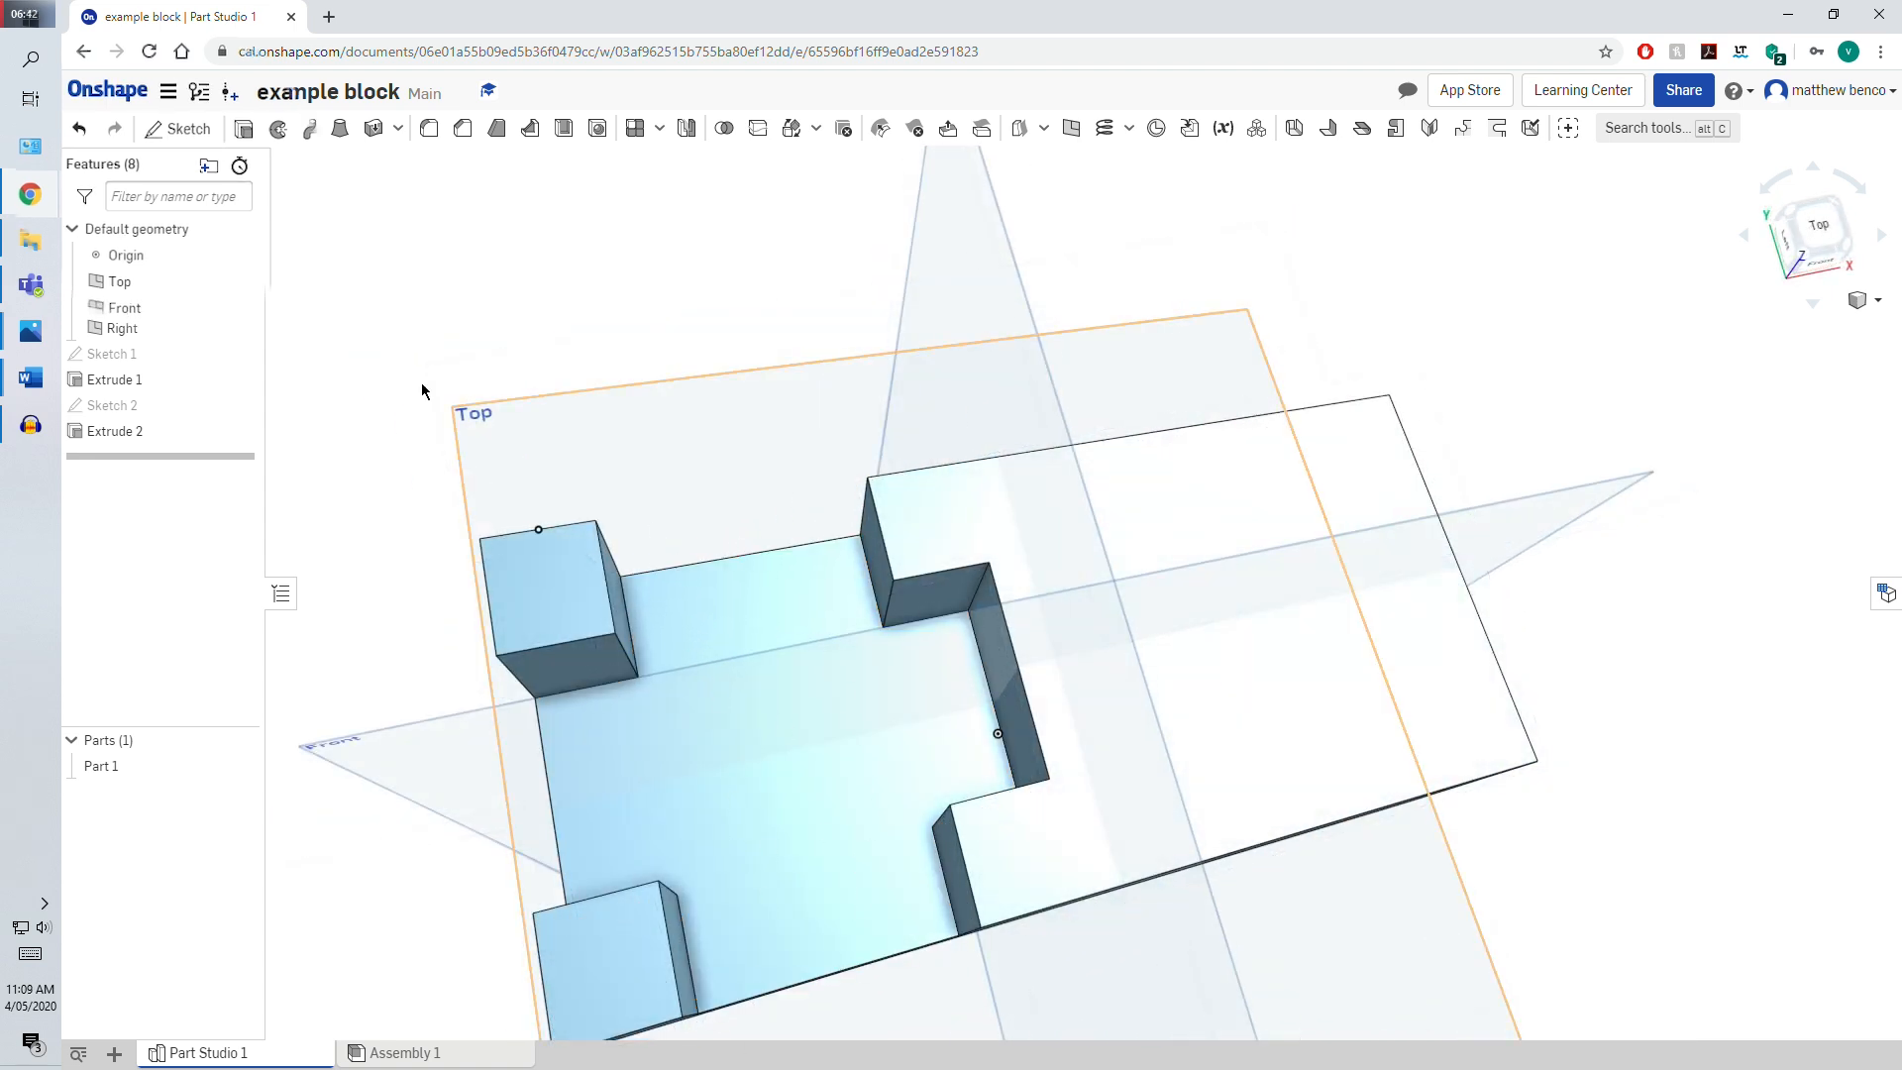
left_click(174, 126)
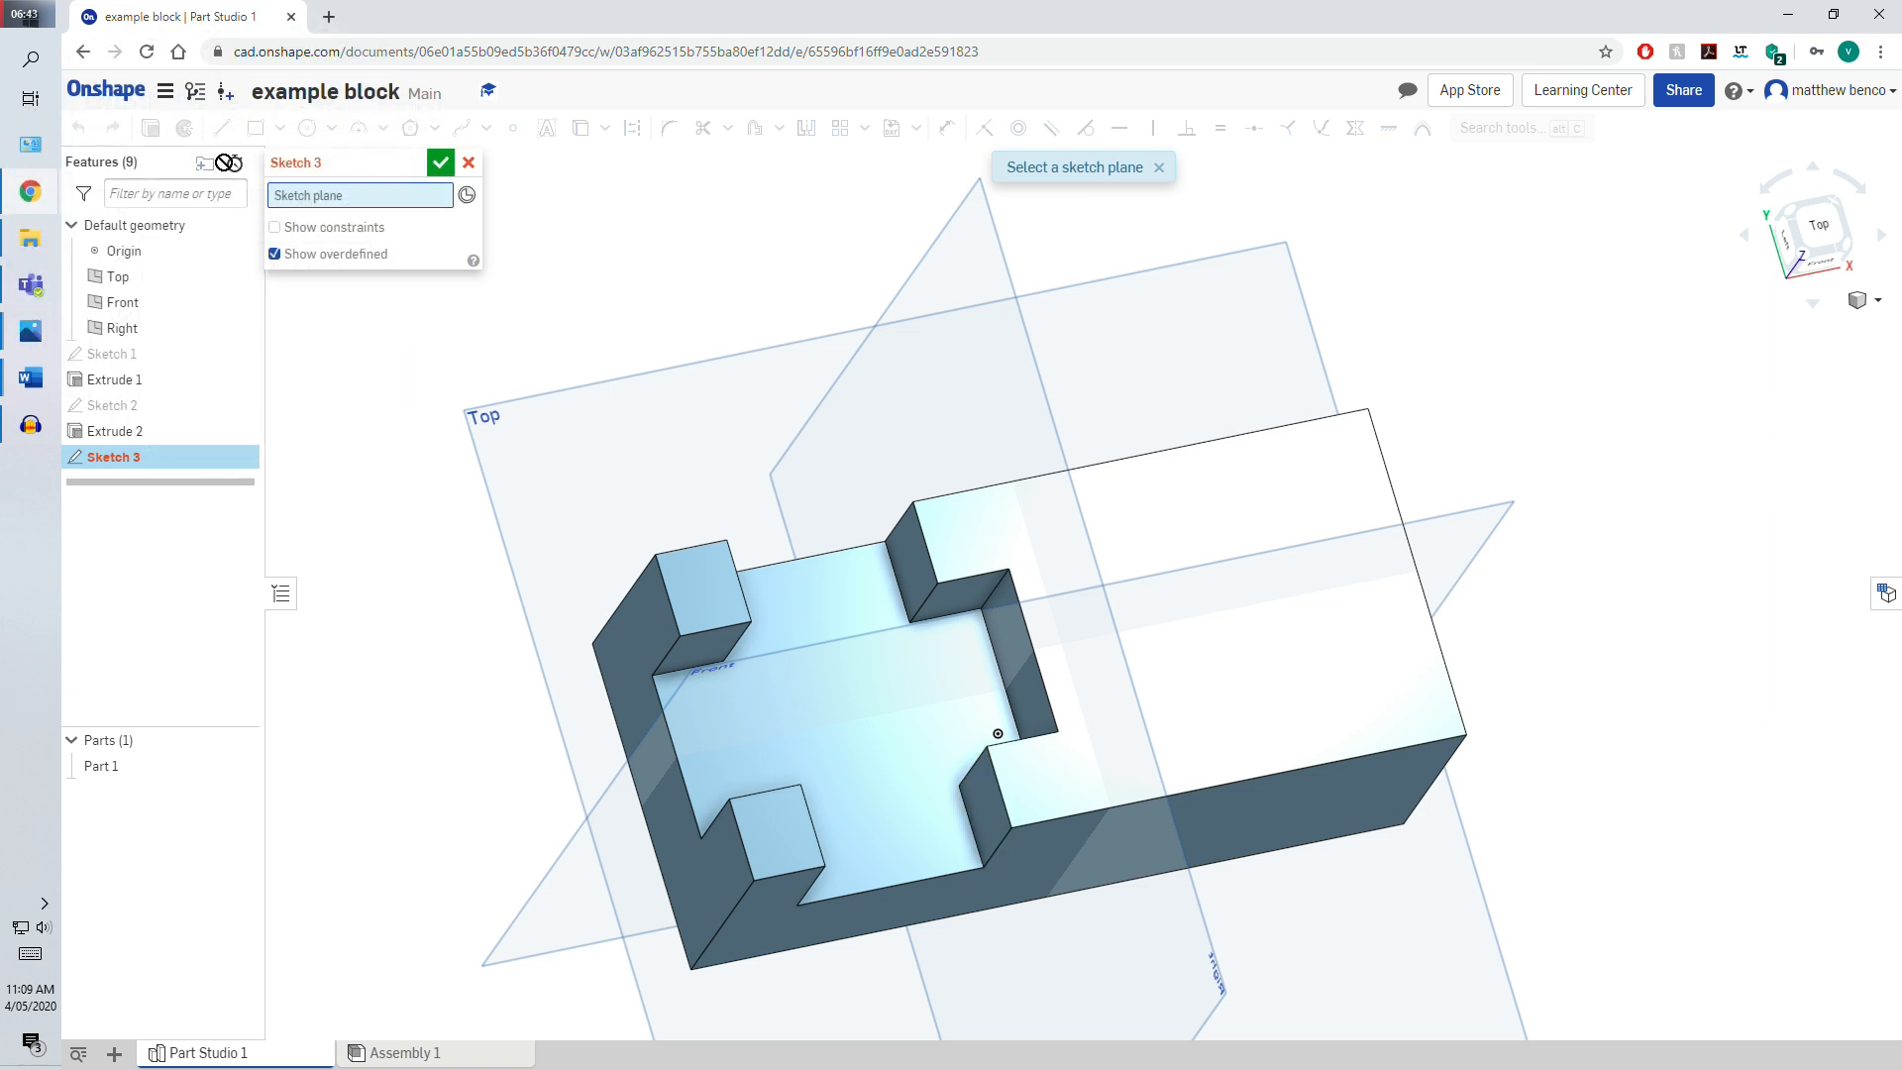
left_click(845, 708)
left_click(1834, 228)
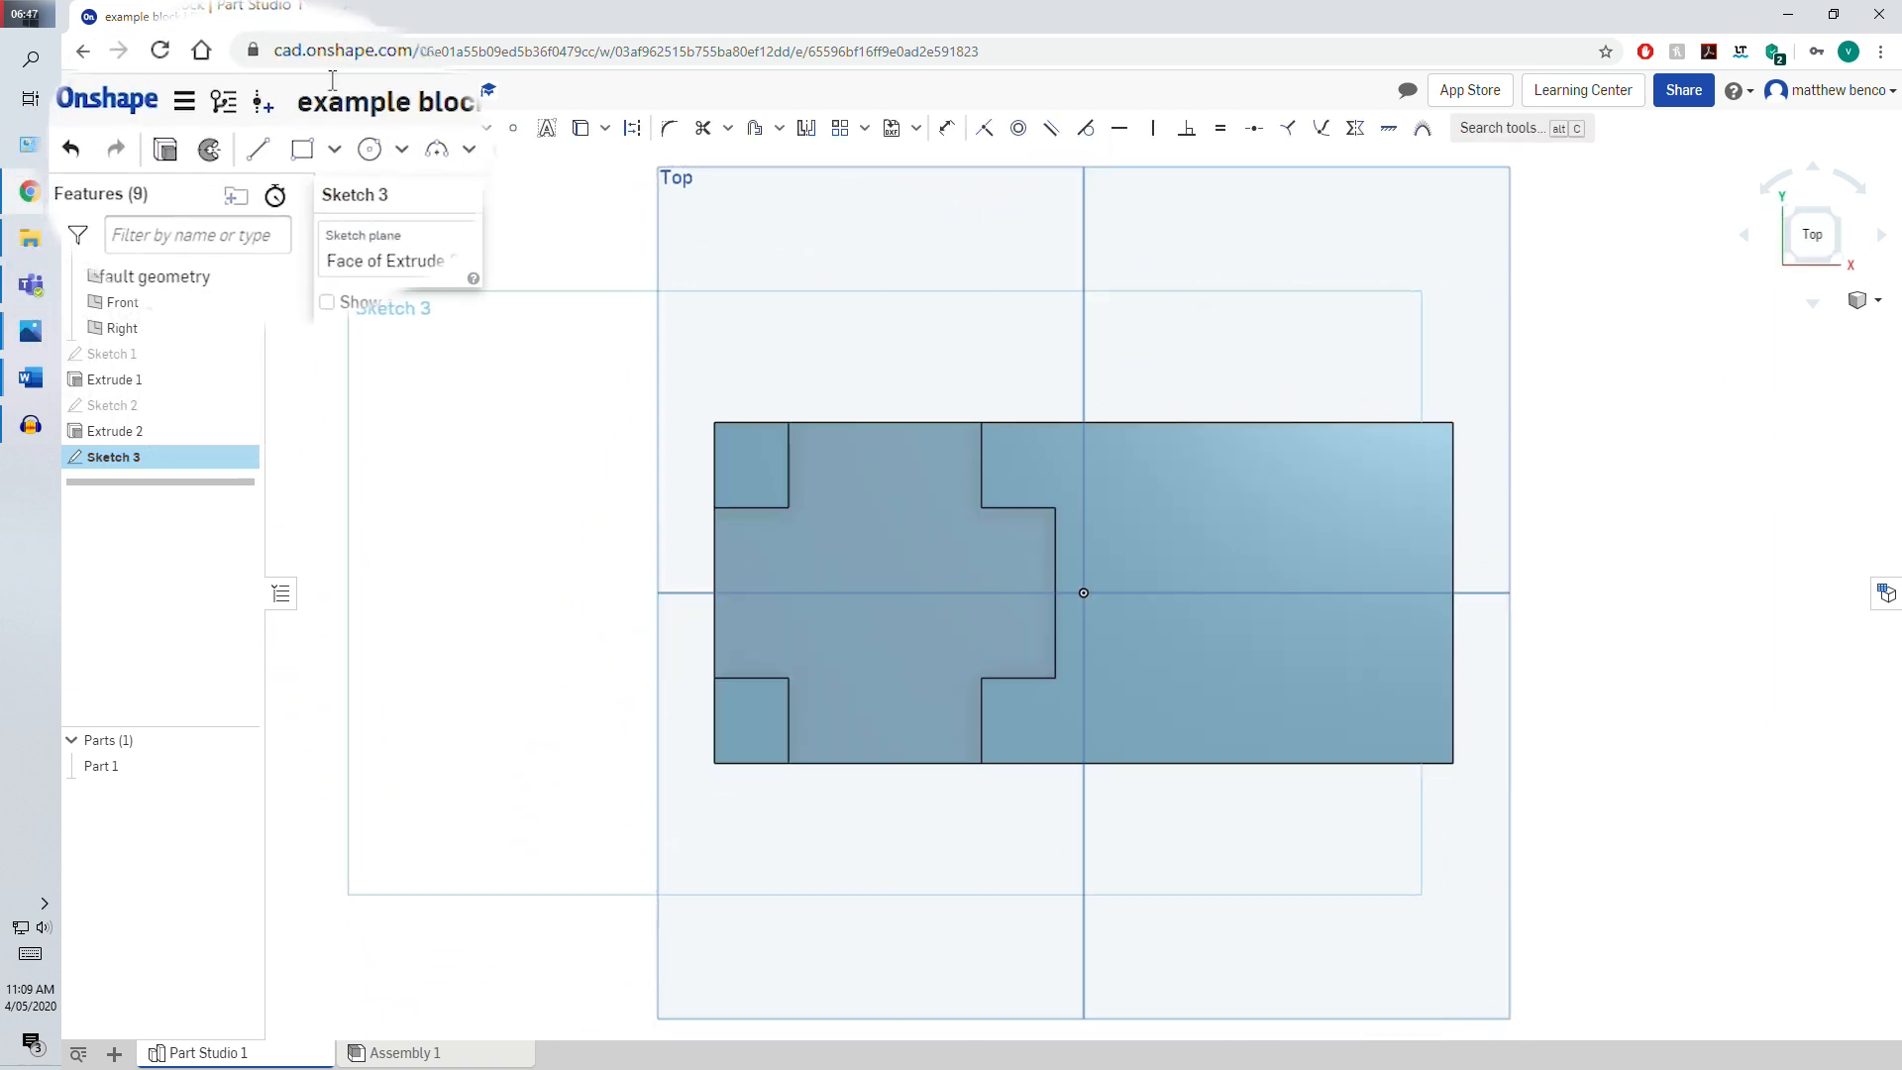
Draw two lines across the pocket floor, one joining the end posts' inner corners and one joining the opposite pair, and finish the sketch
left_click(224, 129)
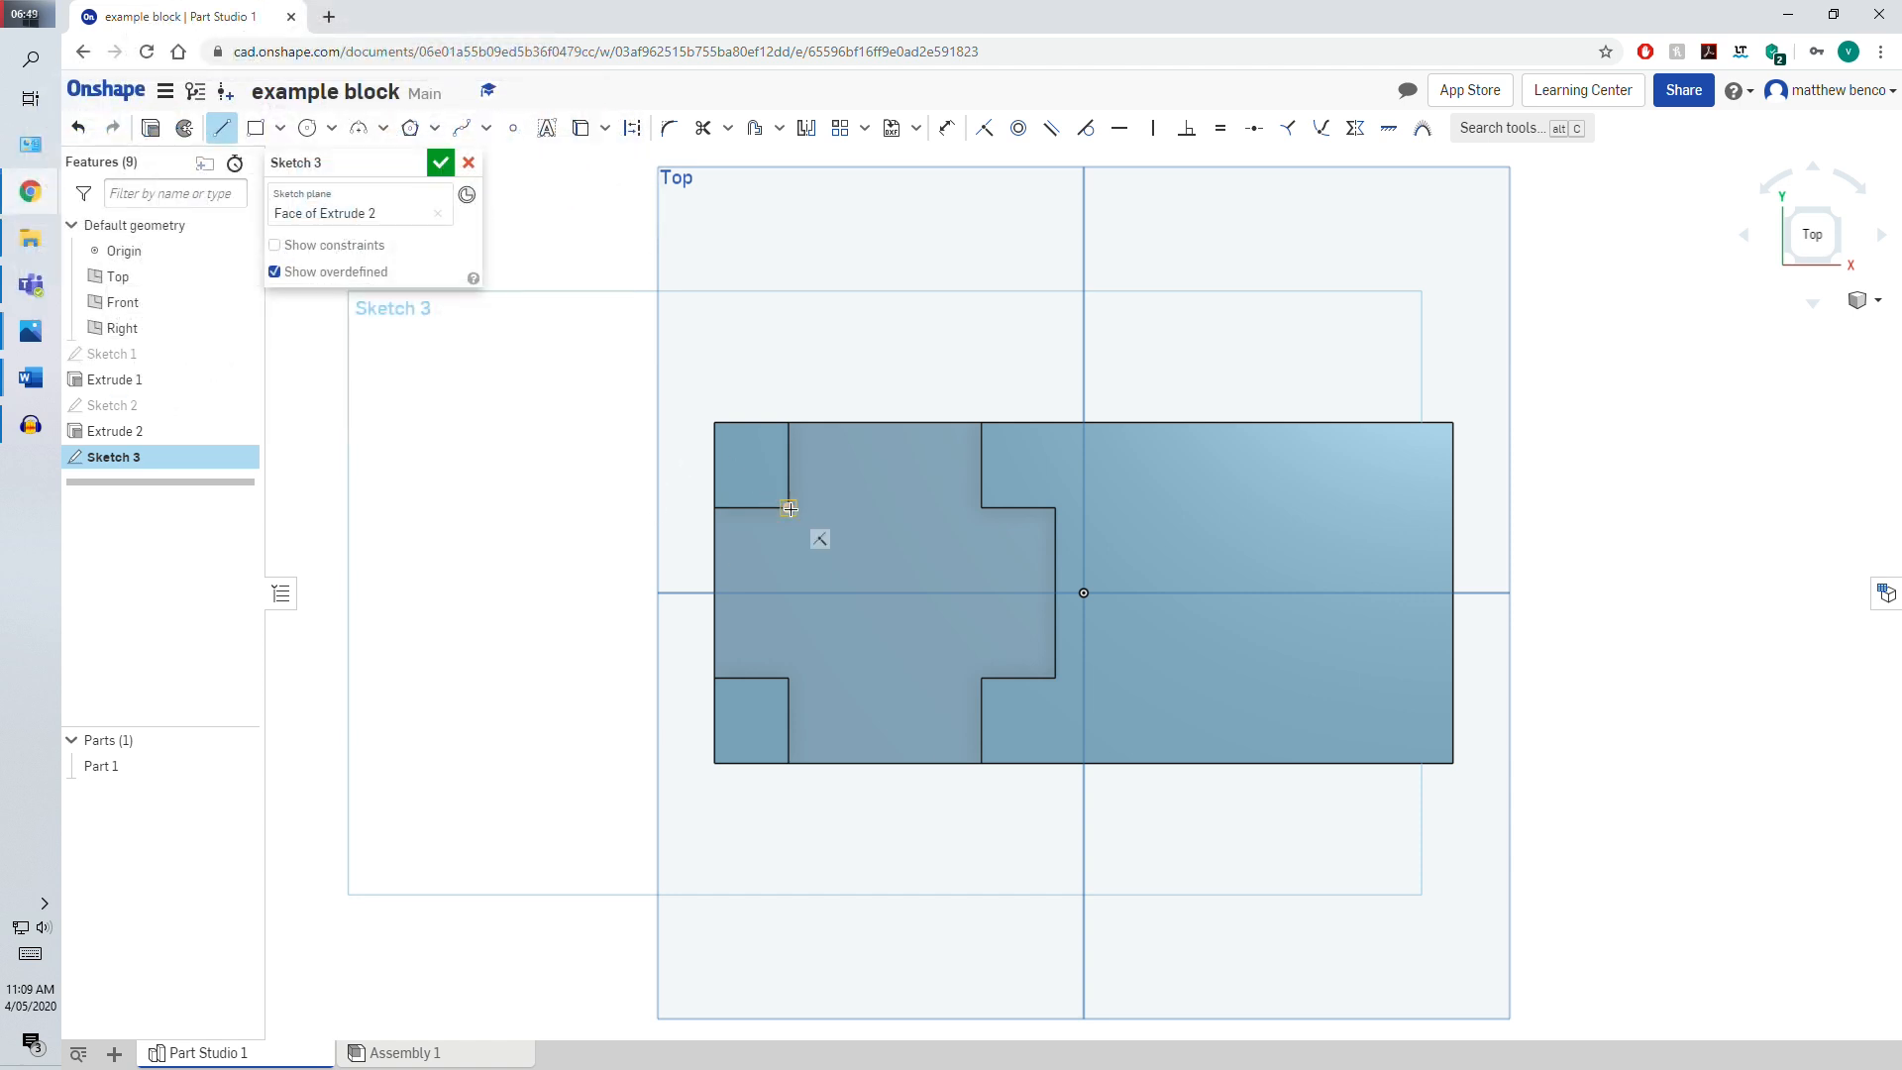
left_click(789, 678)
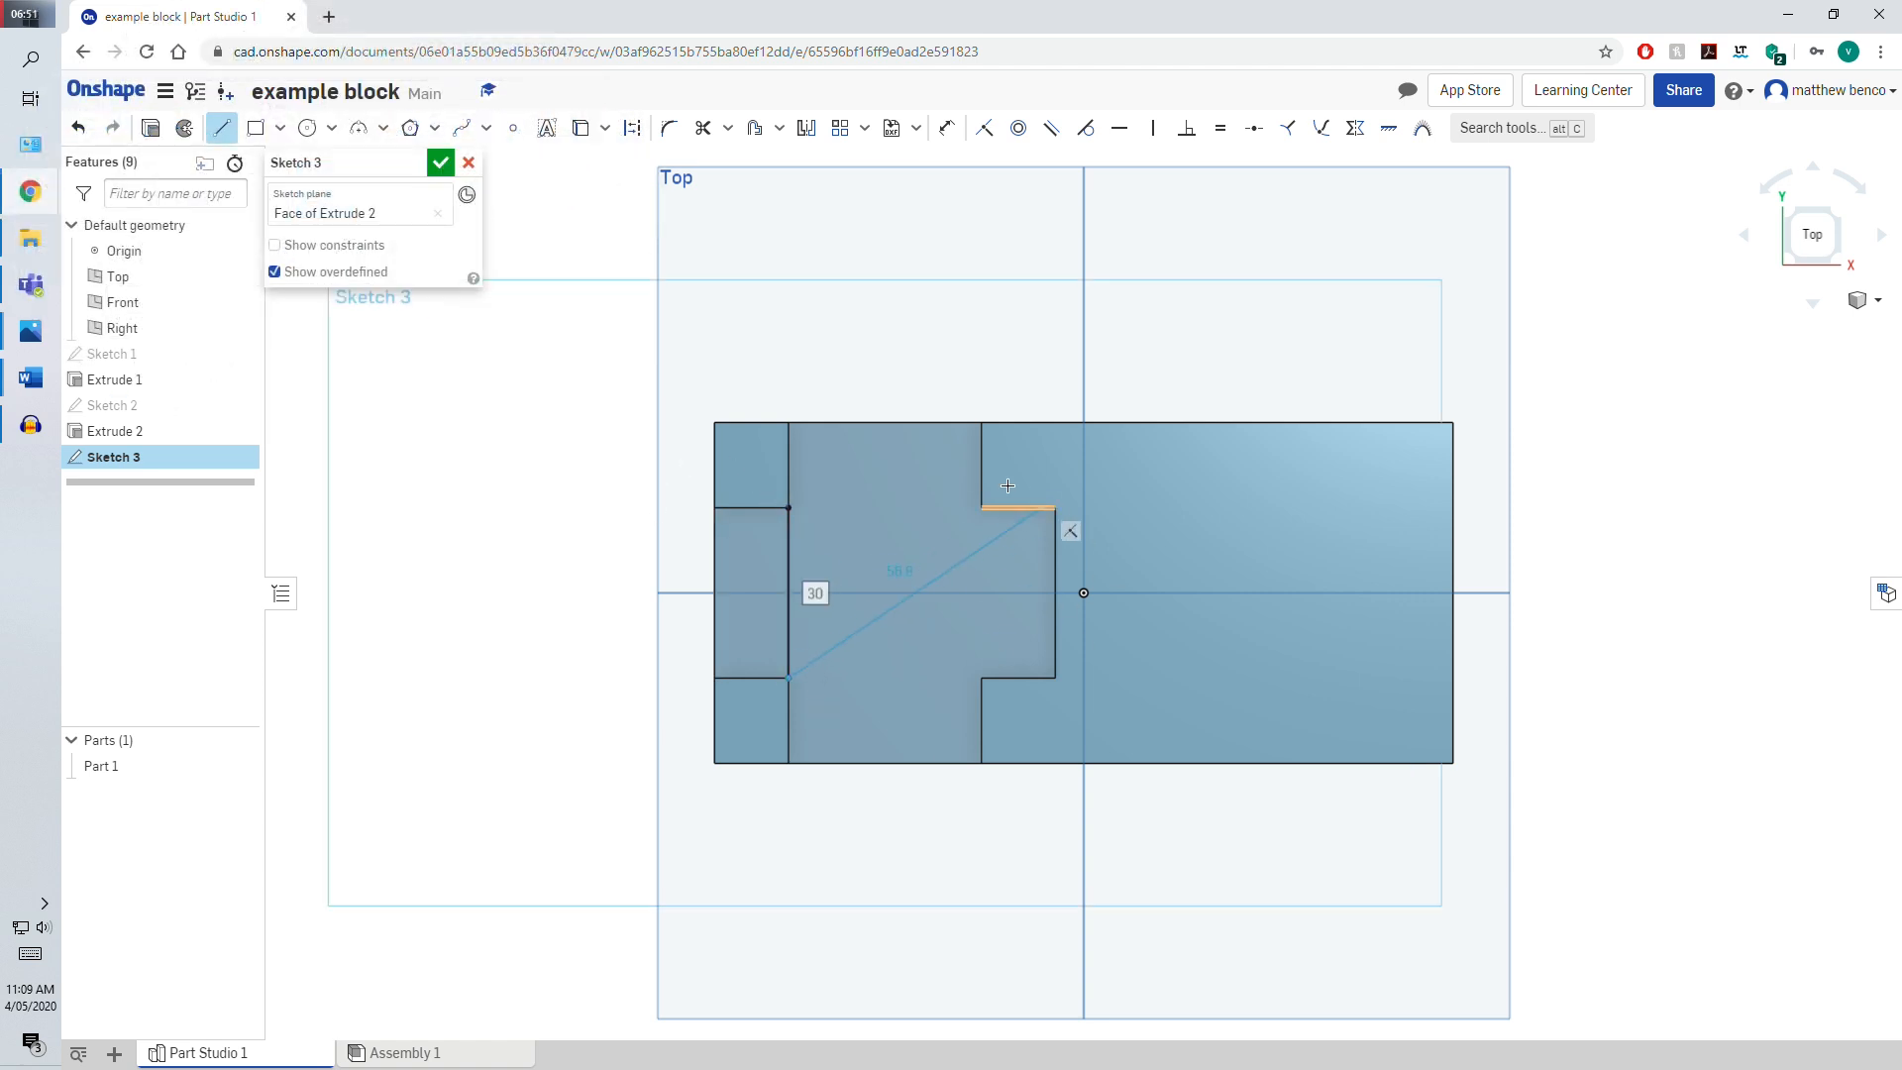
left_click(228, 147)
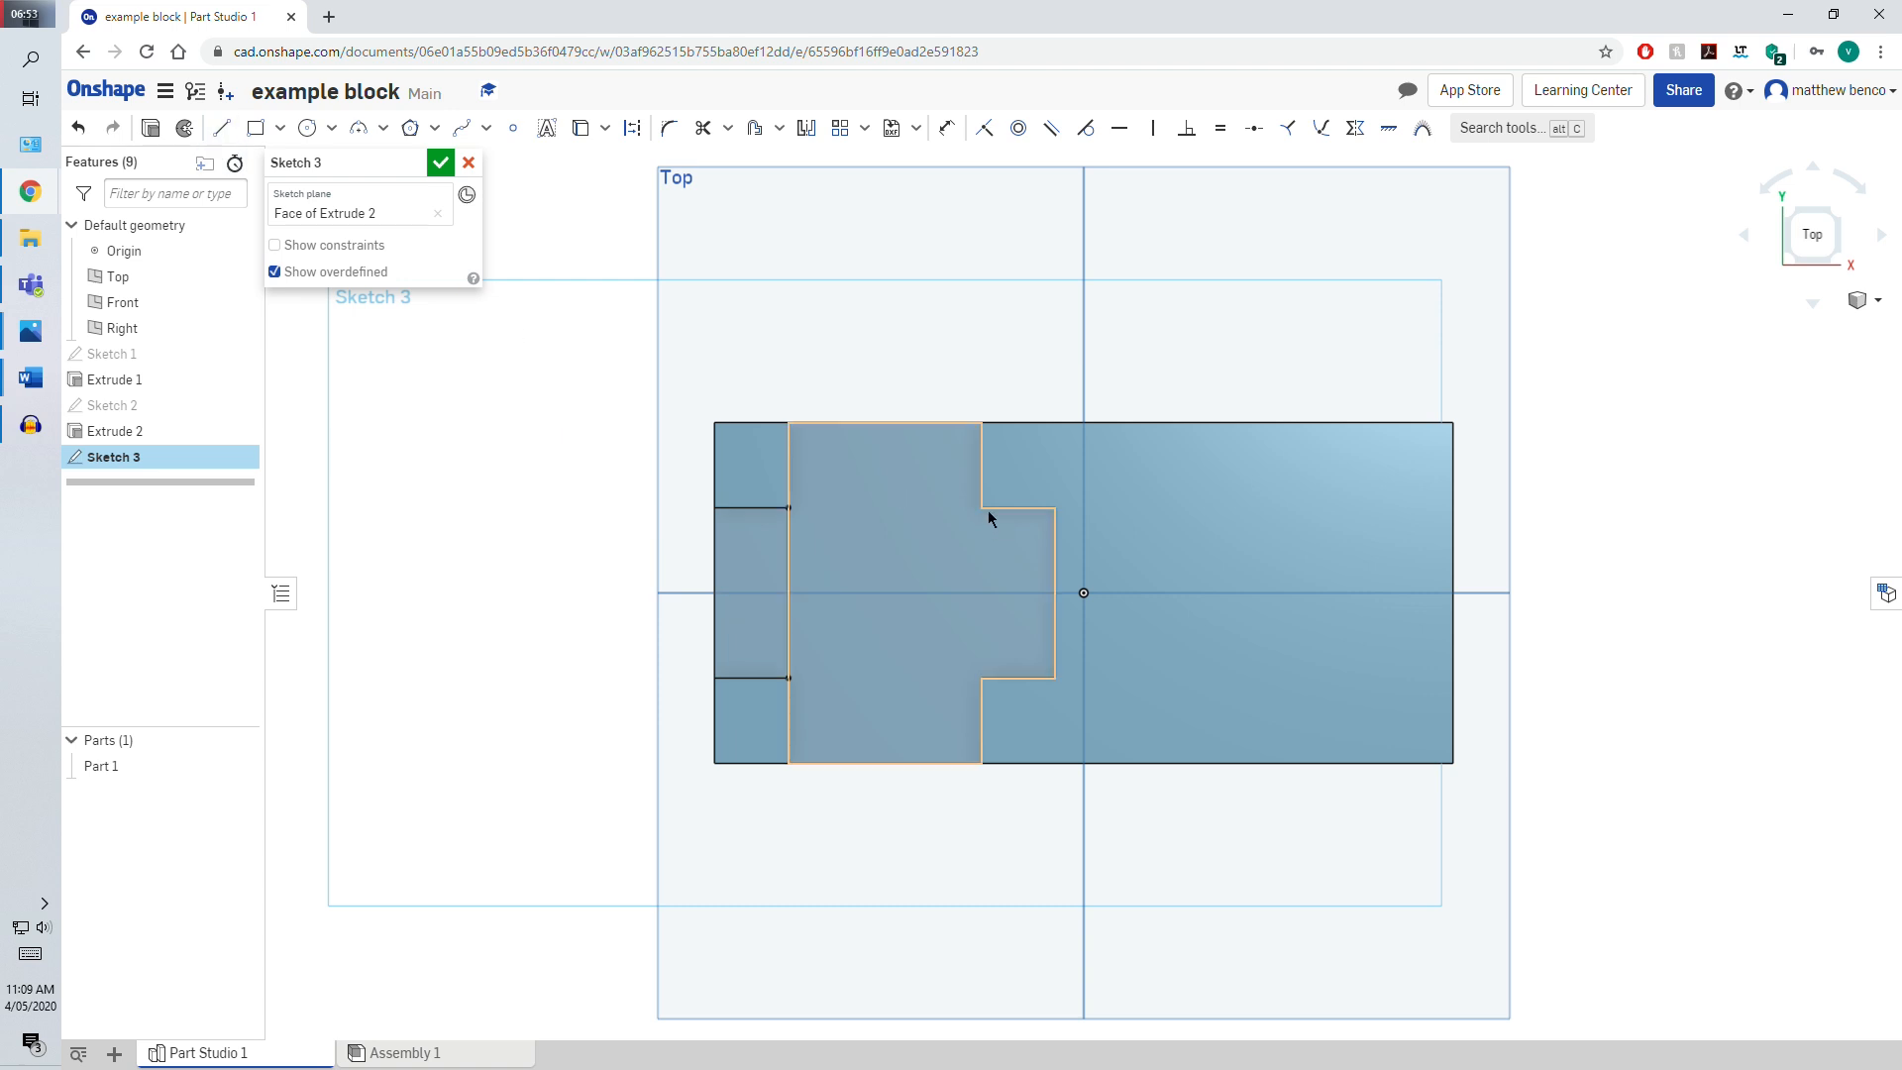
left_click(225, 133)
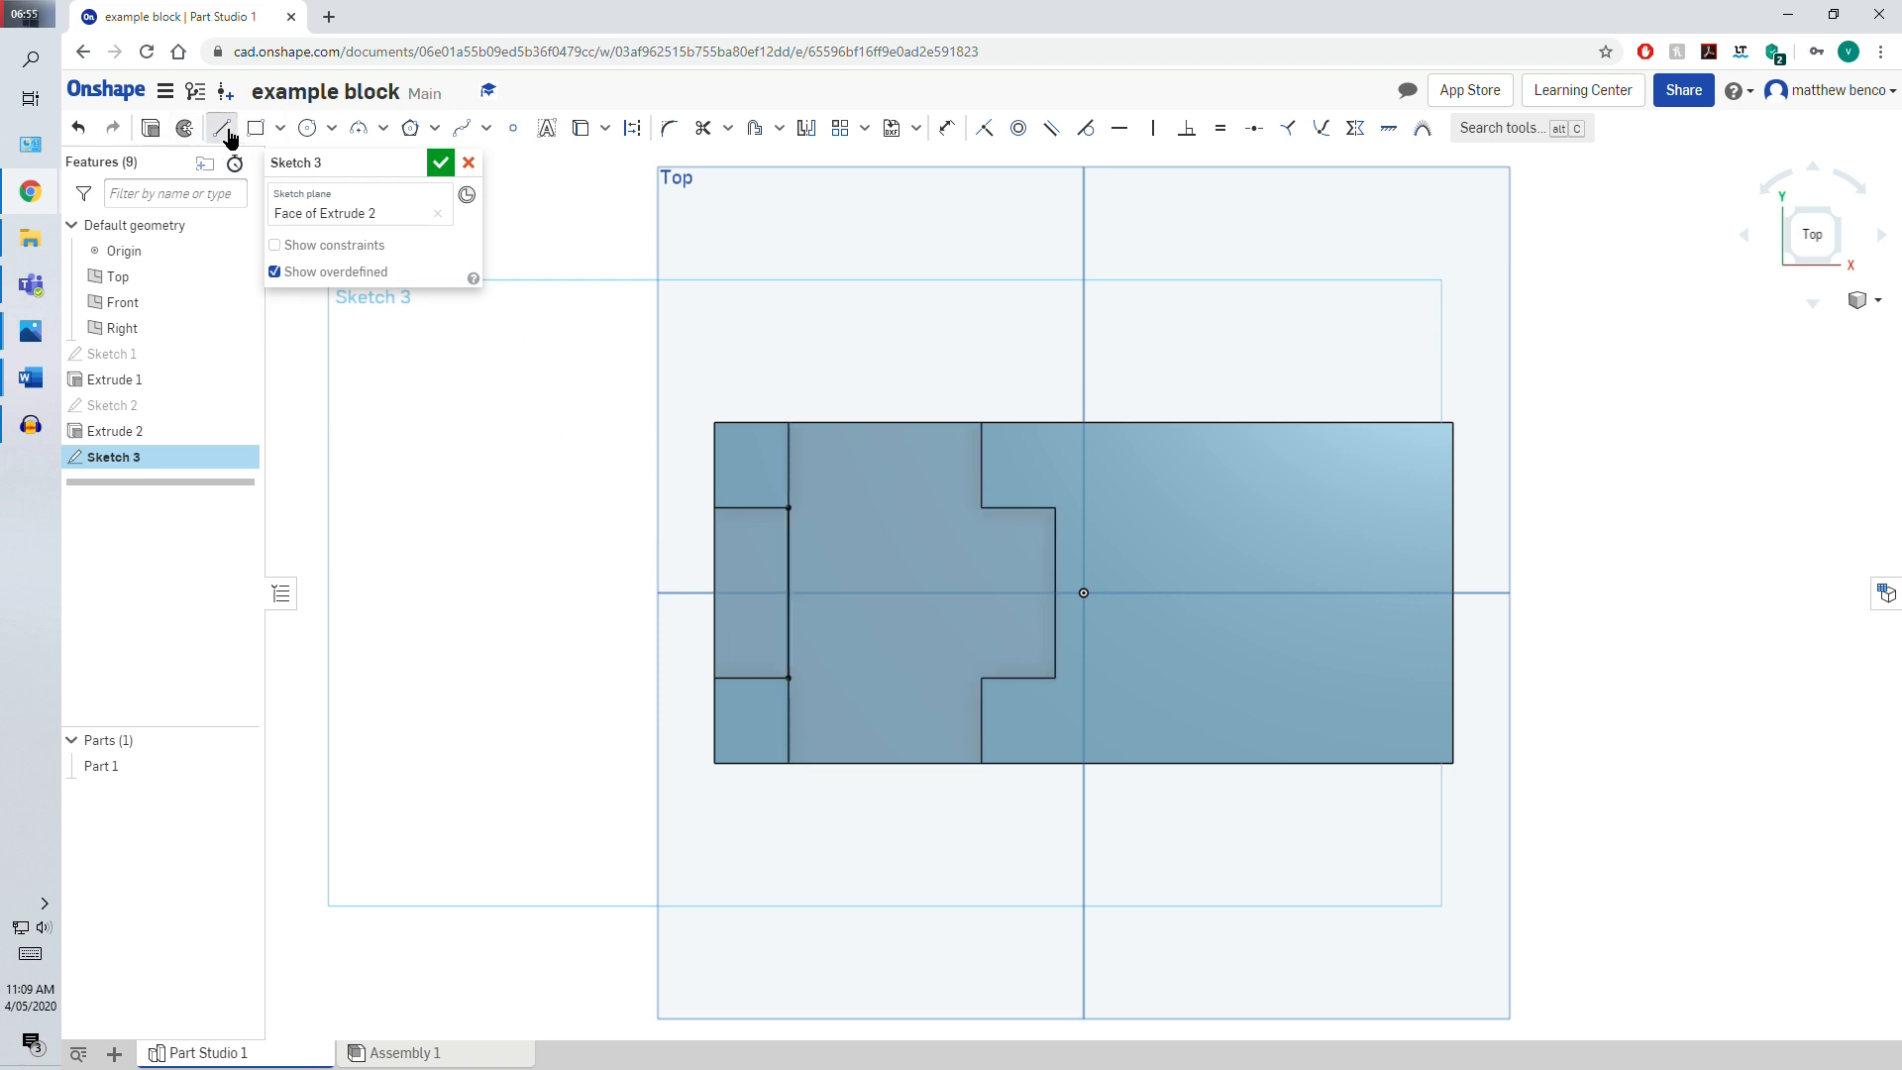
left_click(982, 679)
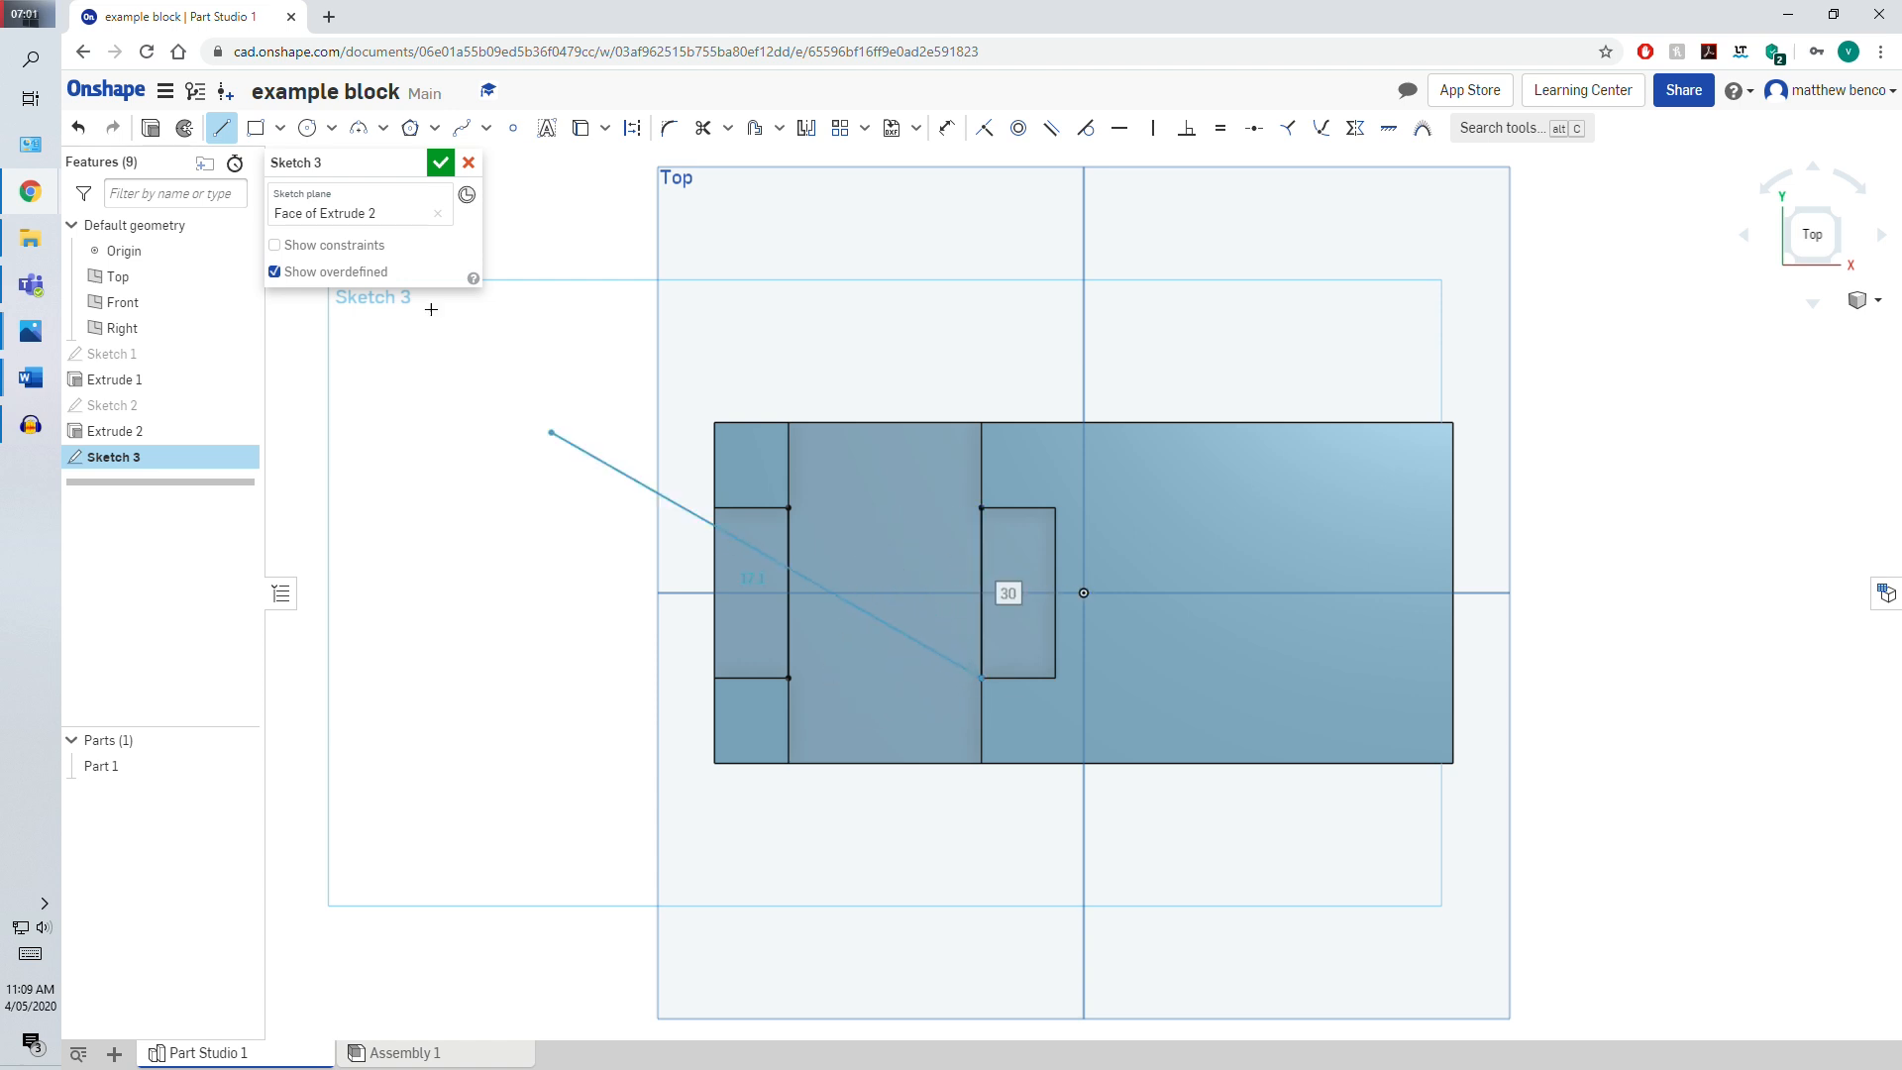
left_click(222, 128)
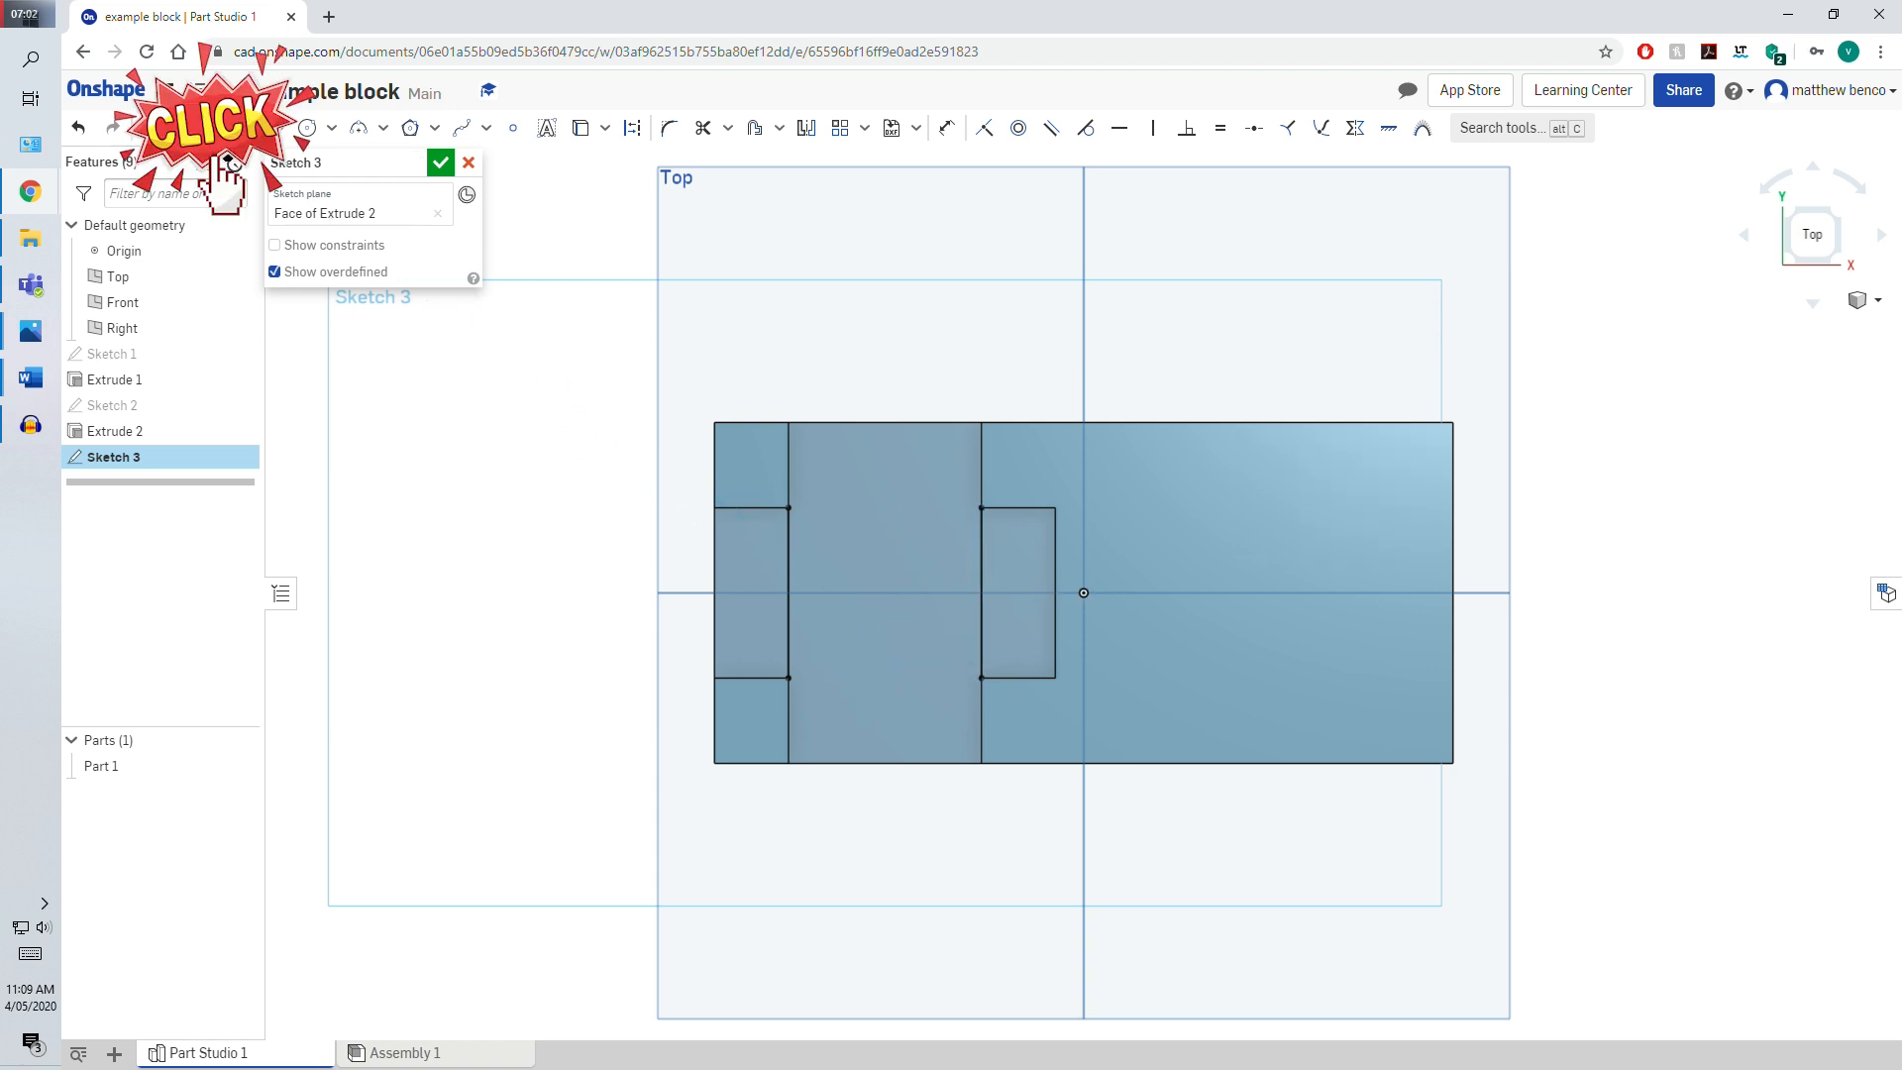
left_click(440, 165)
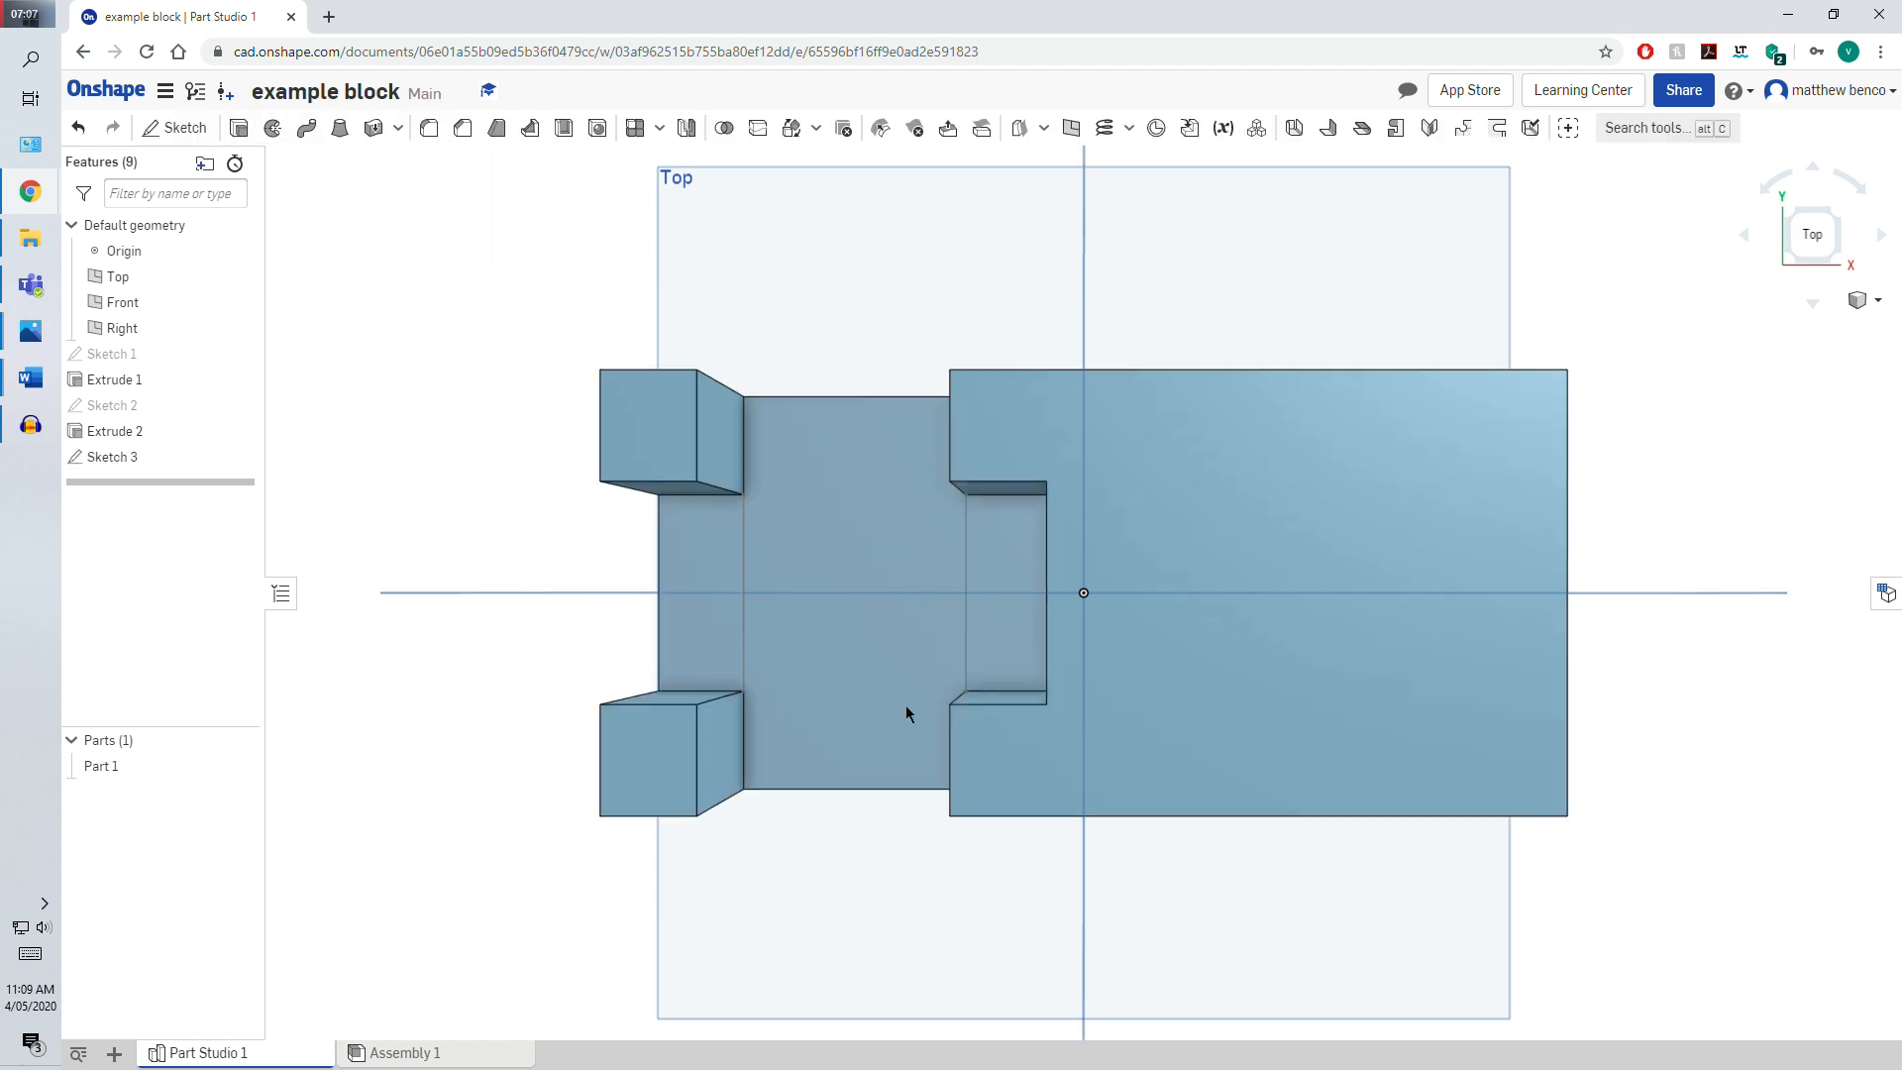
Extrude the middle region of the pocket floor 5 mm deep as a Remove cut
key("shift+e")
left_click(813, 549)
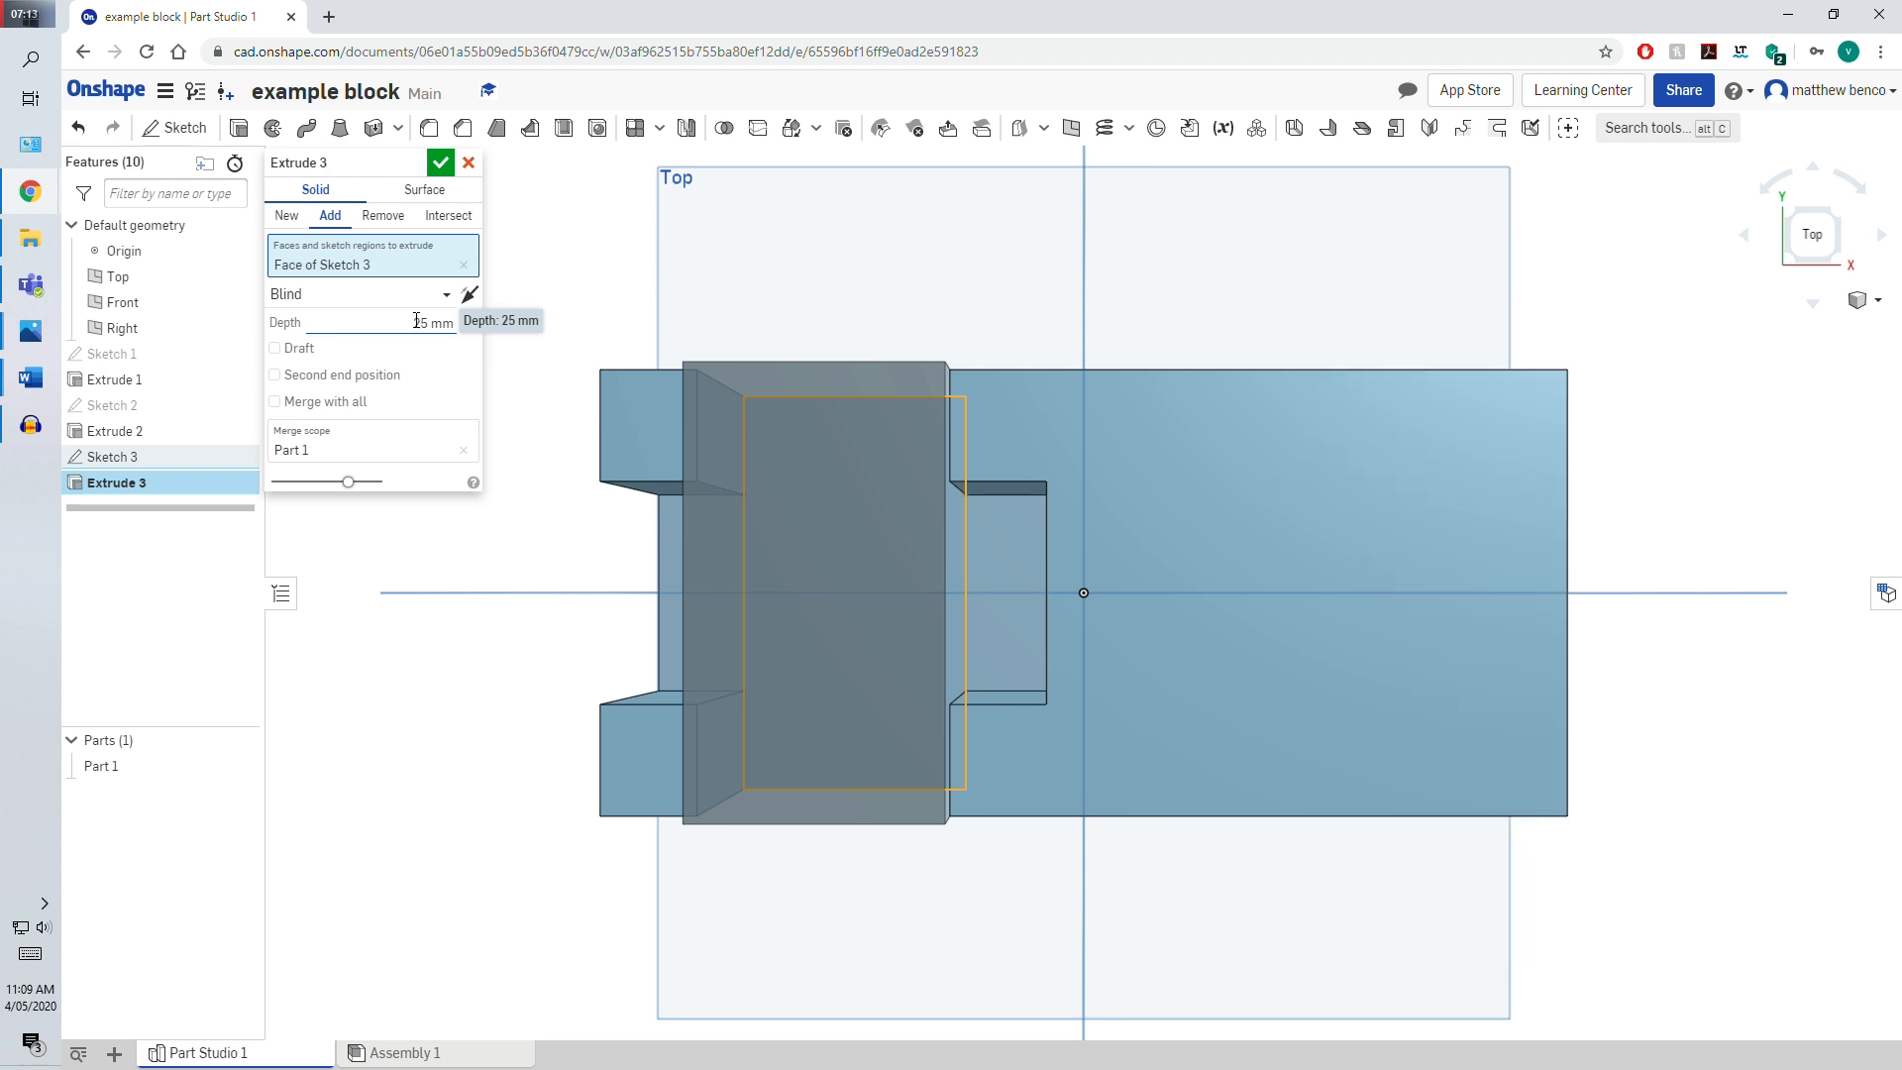
left_click(418, 322)
type("5")
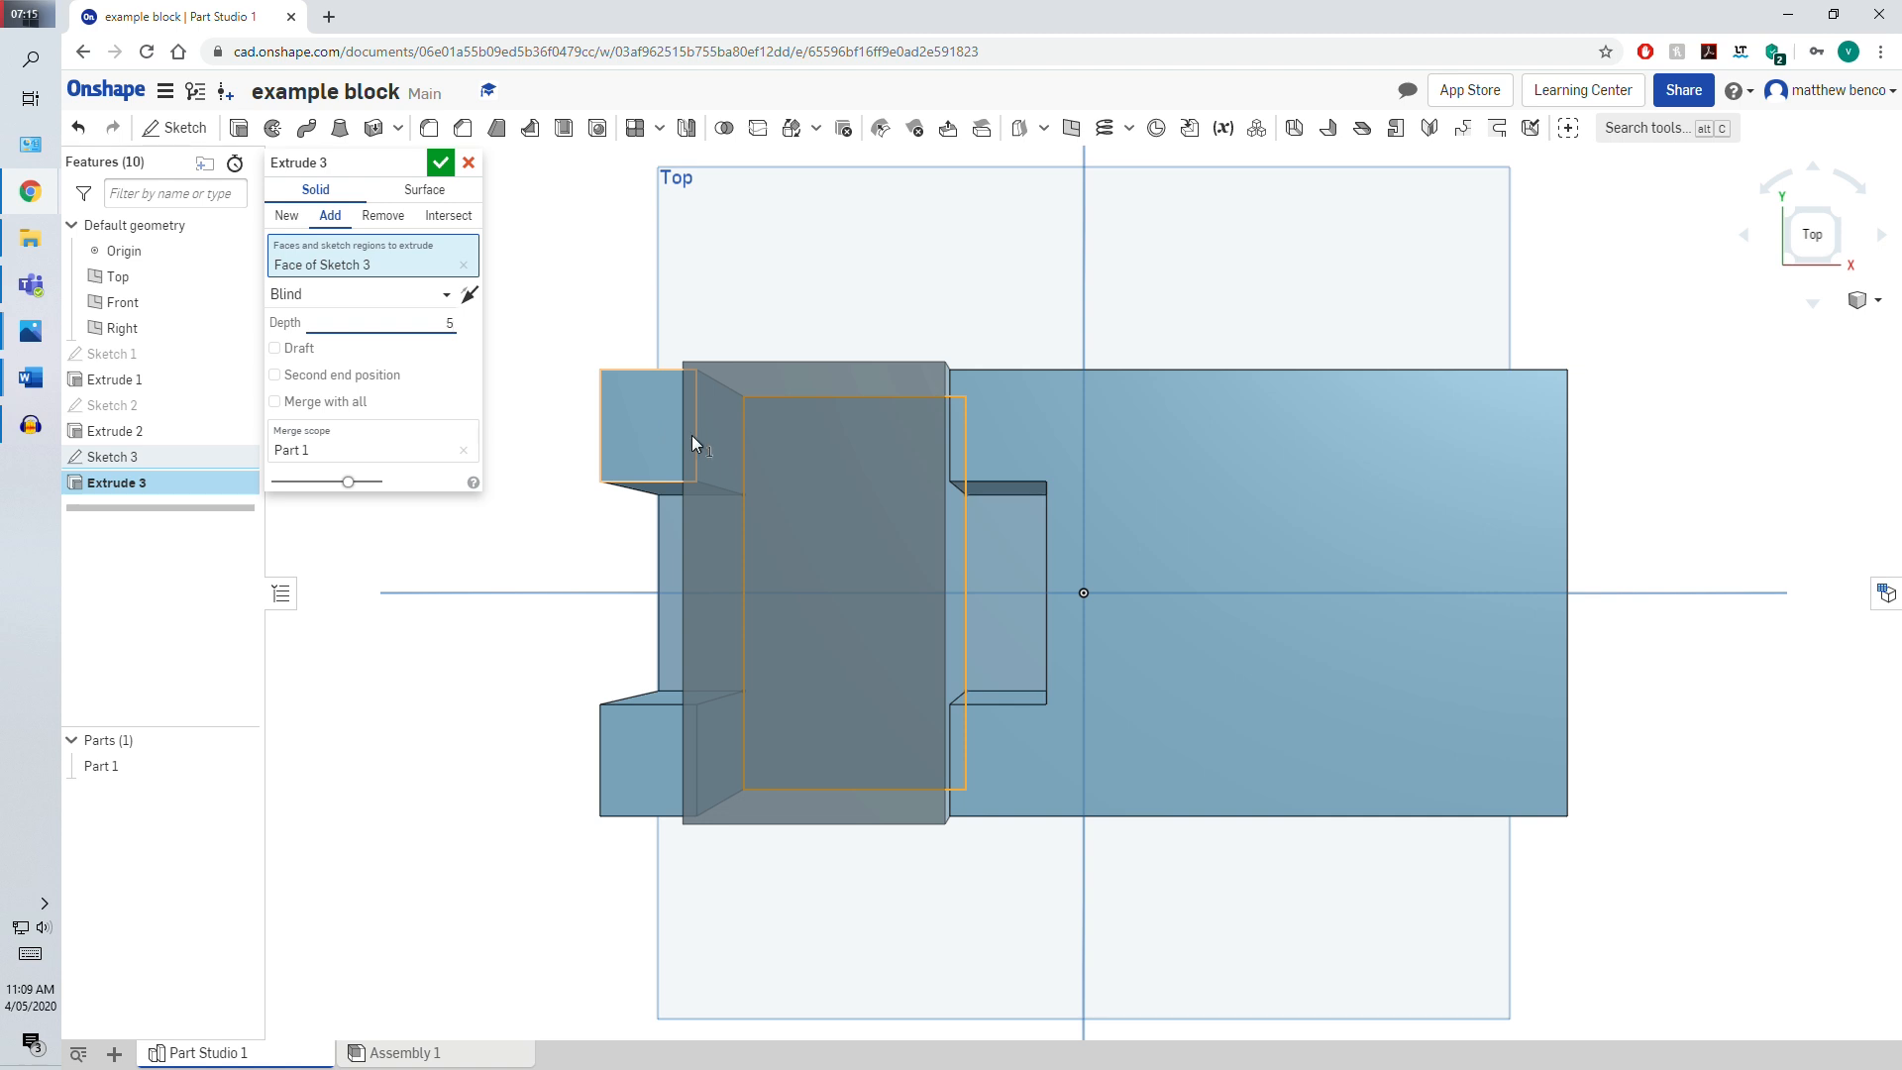
left_click(384, 216)
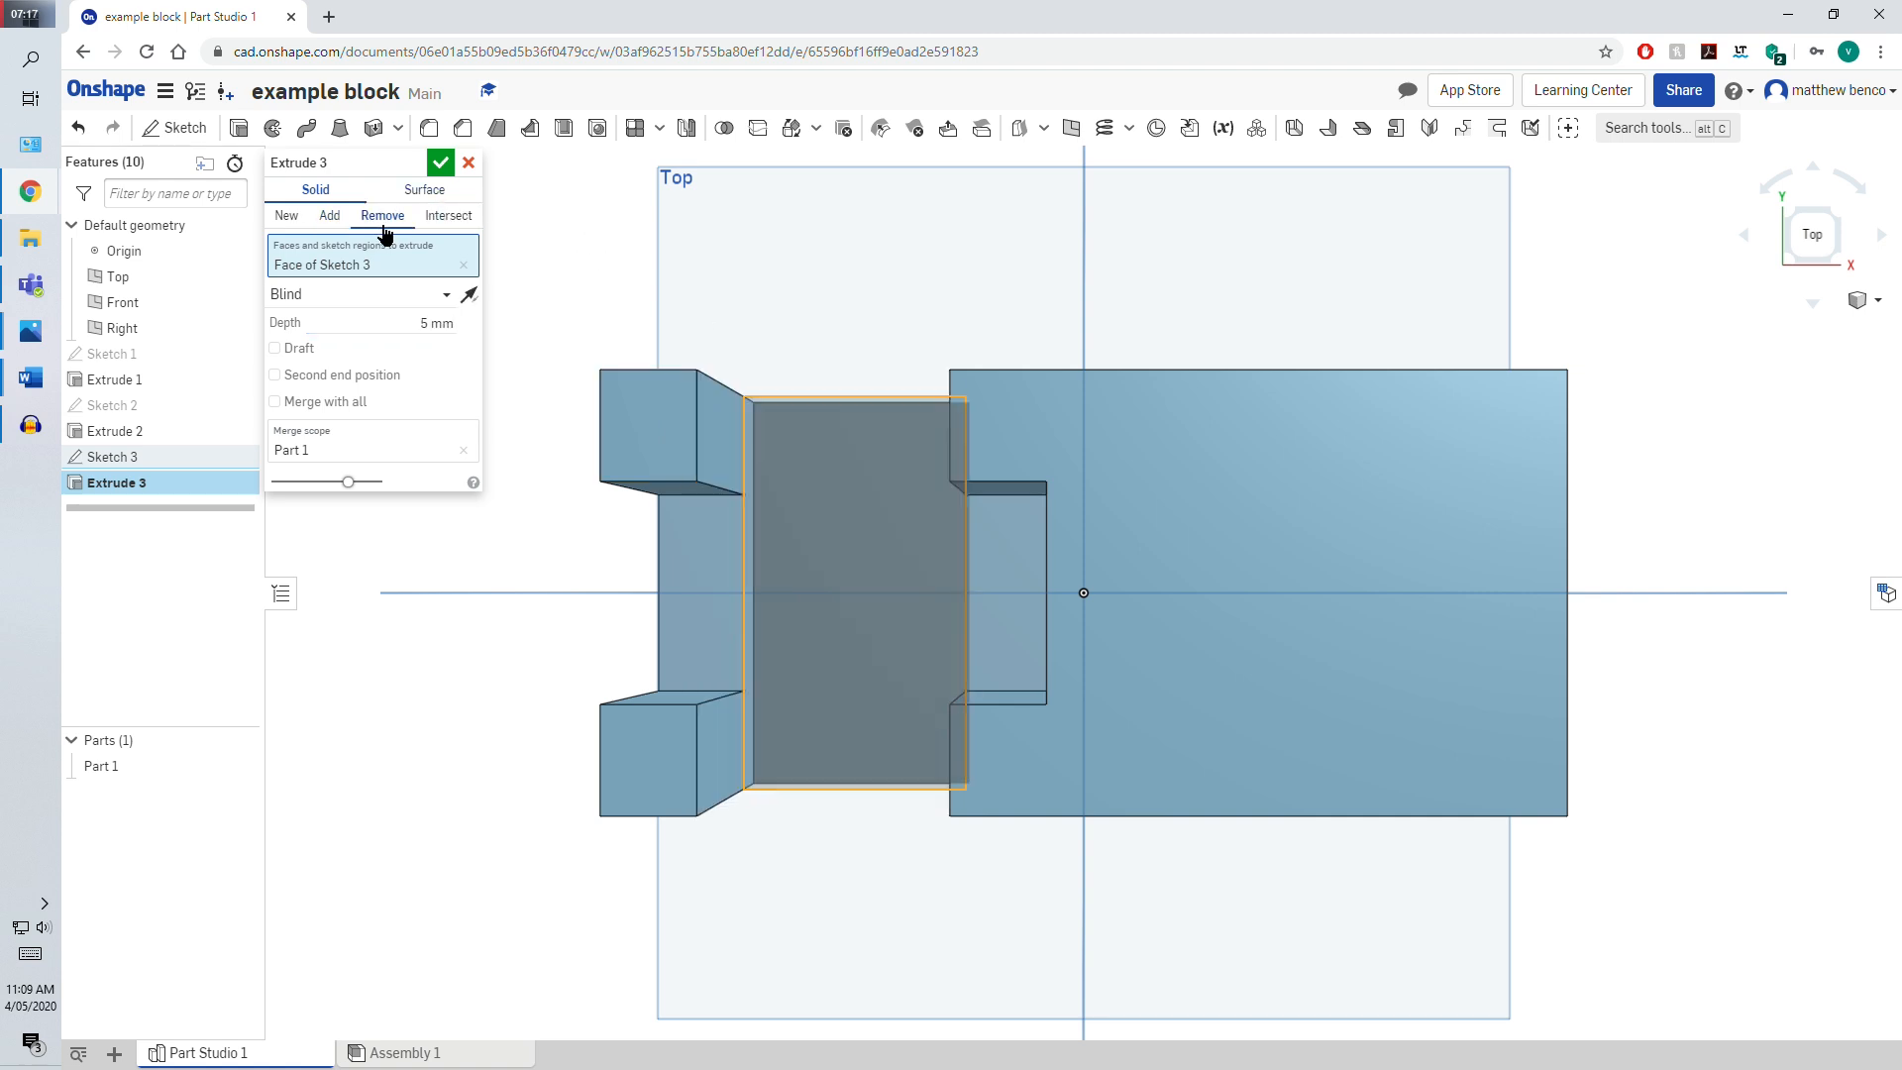
left_click(441, 163)
Start a sketch on the large raised top face at the block's uncut end
right_click_drag(984, 913, 994, 858)
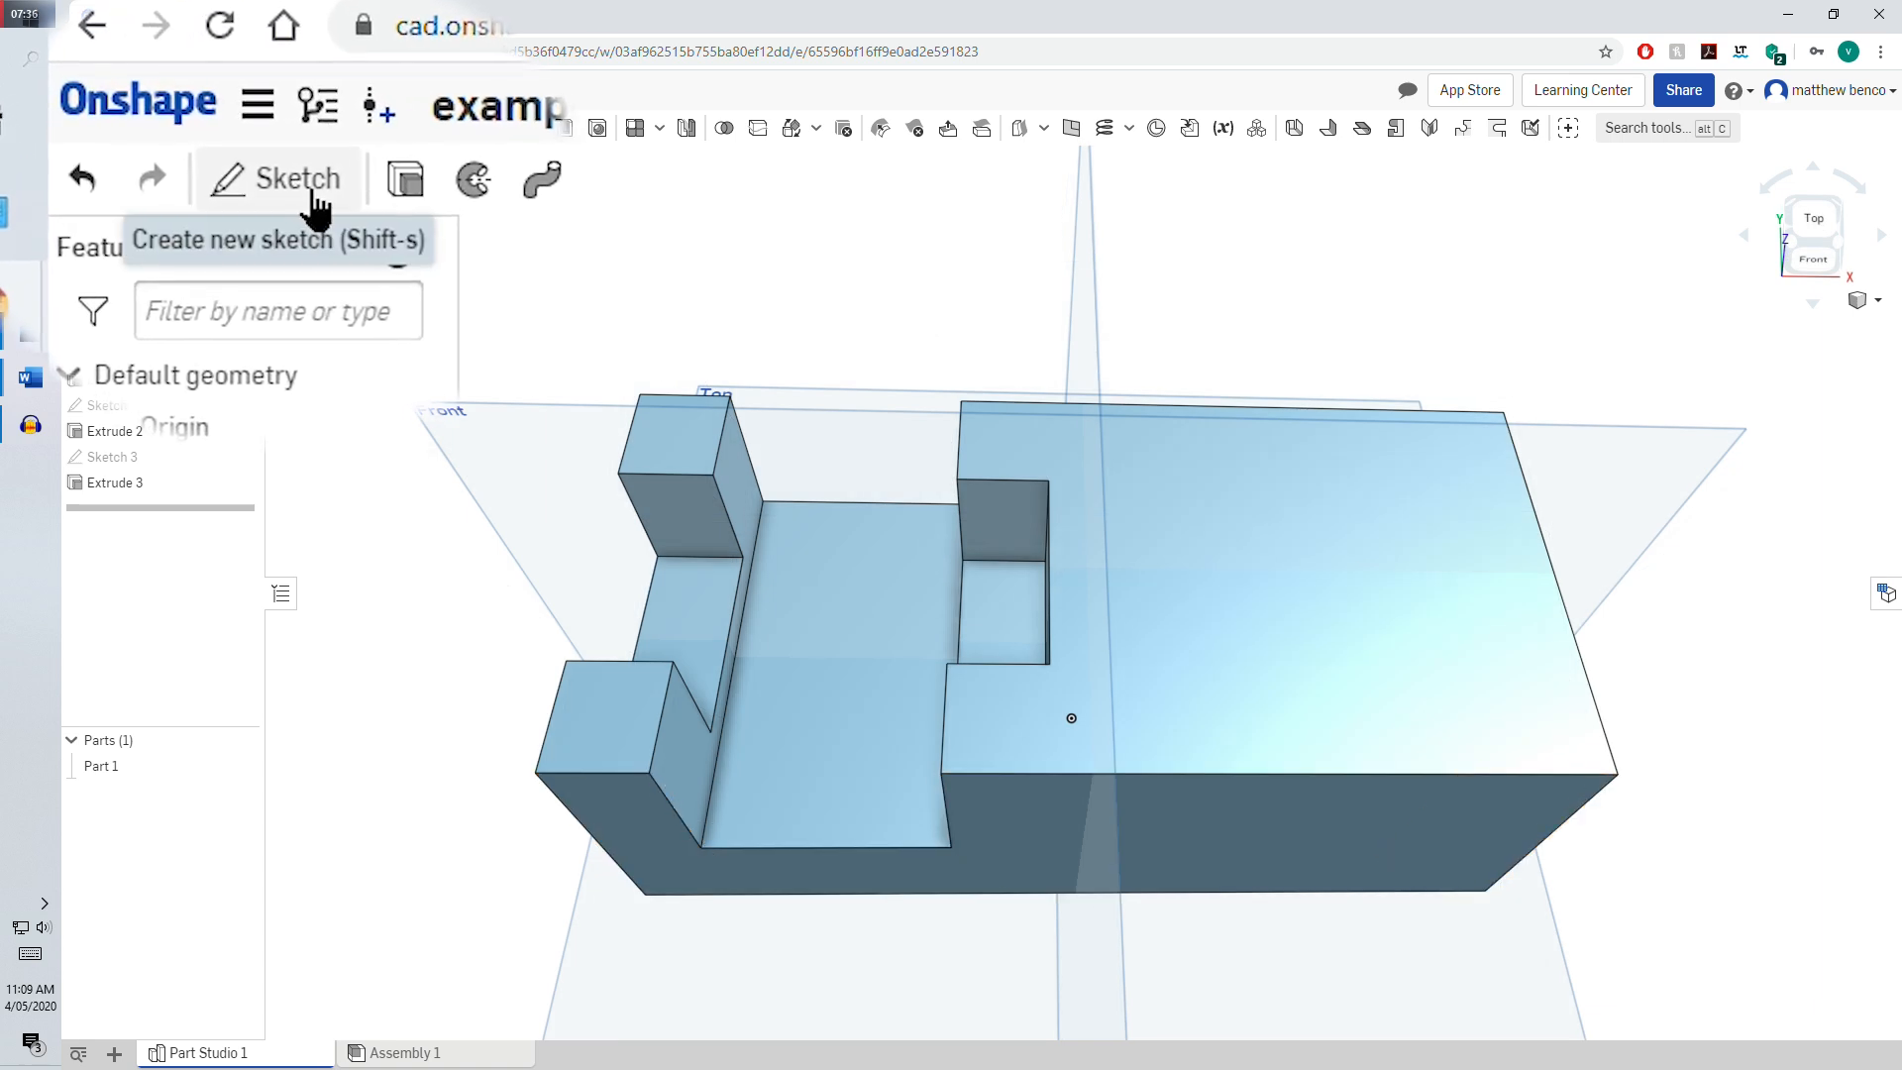
left_click(315, 198)
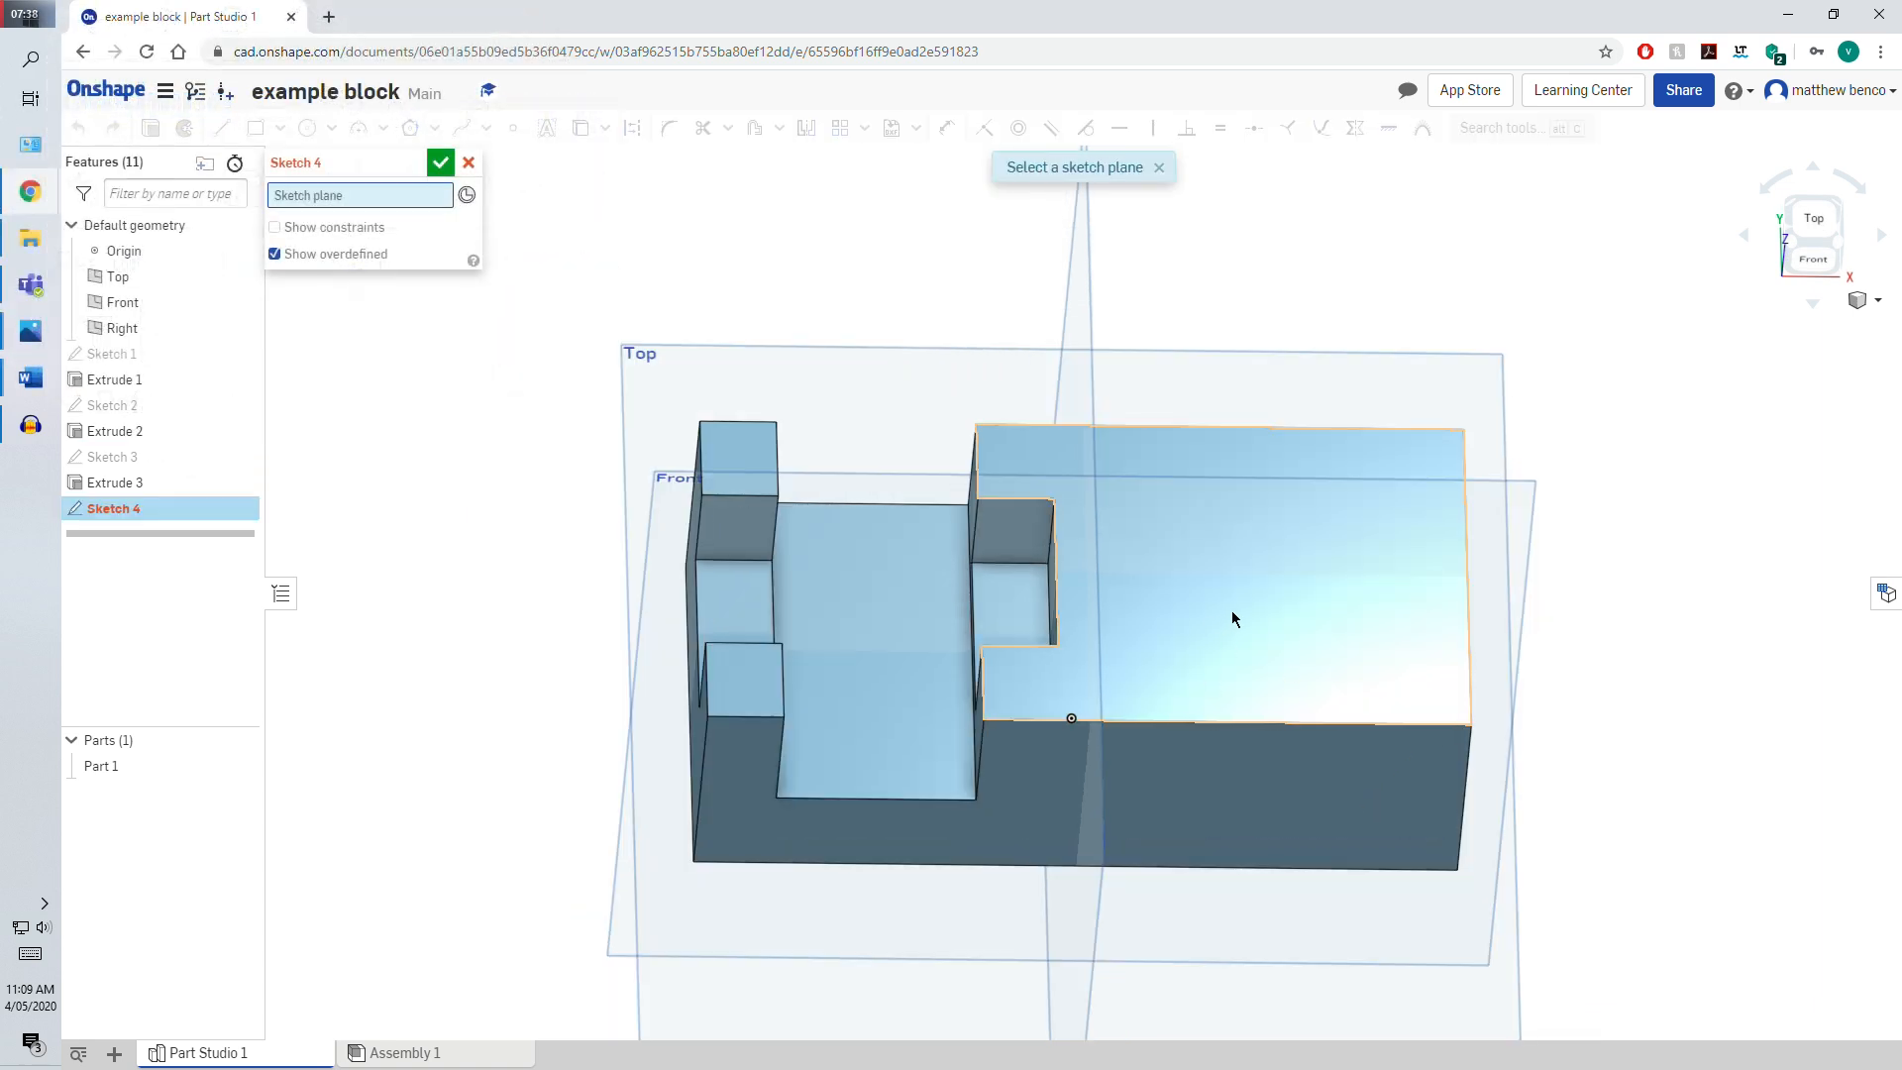
left_click(1261, 600)
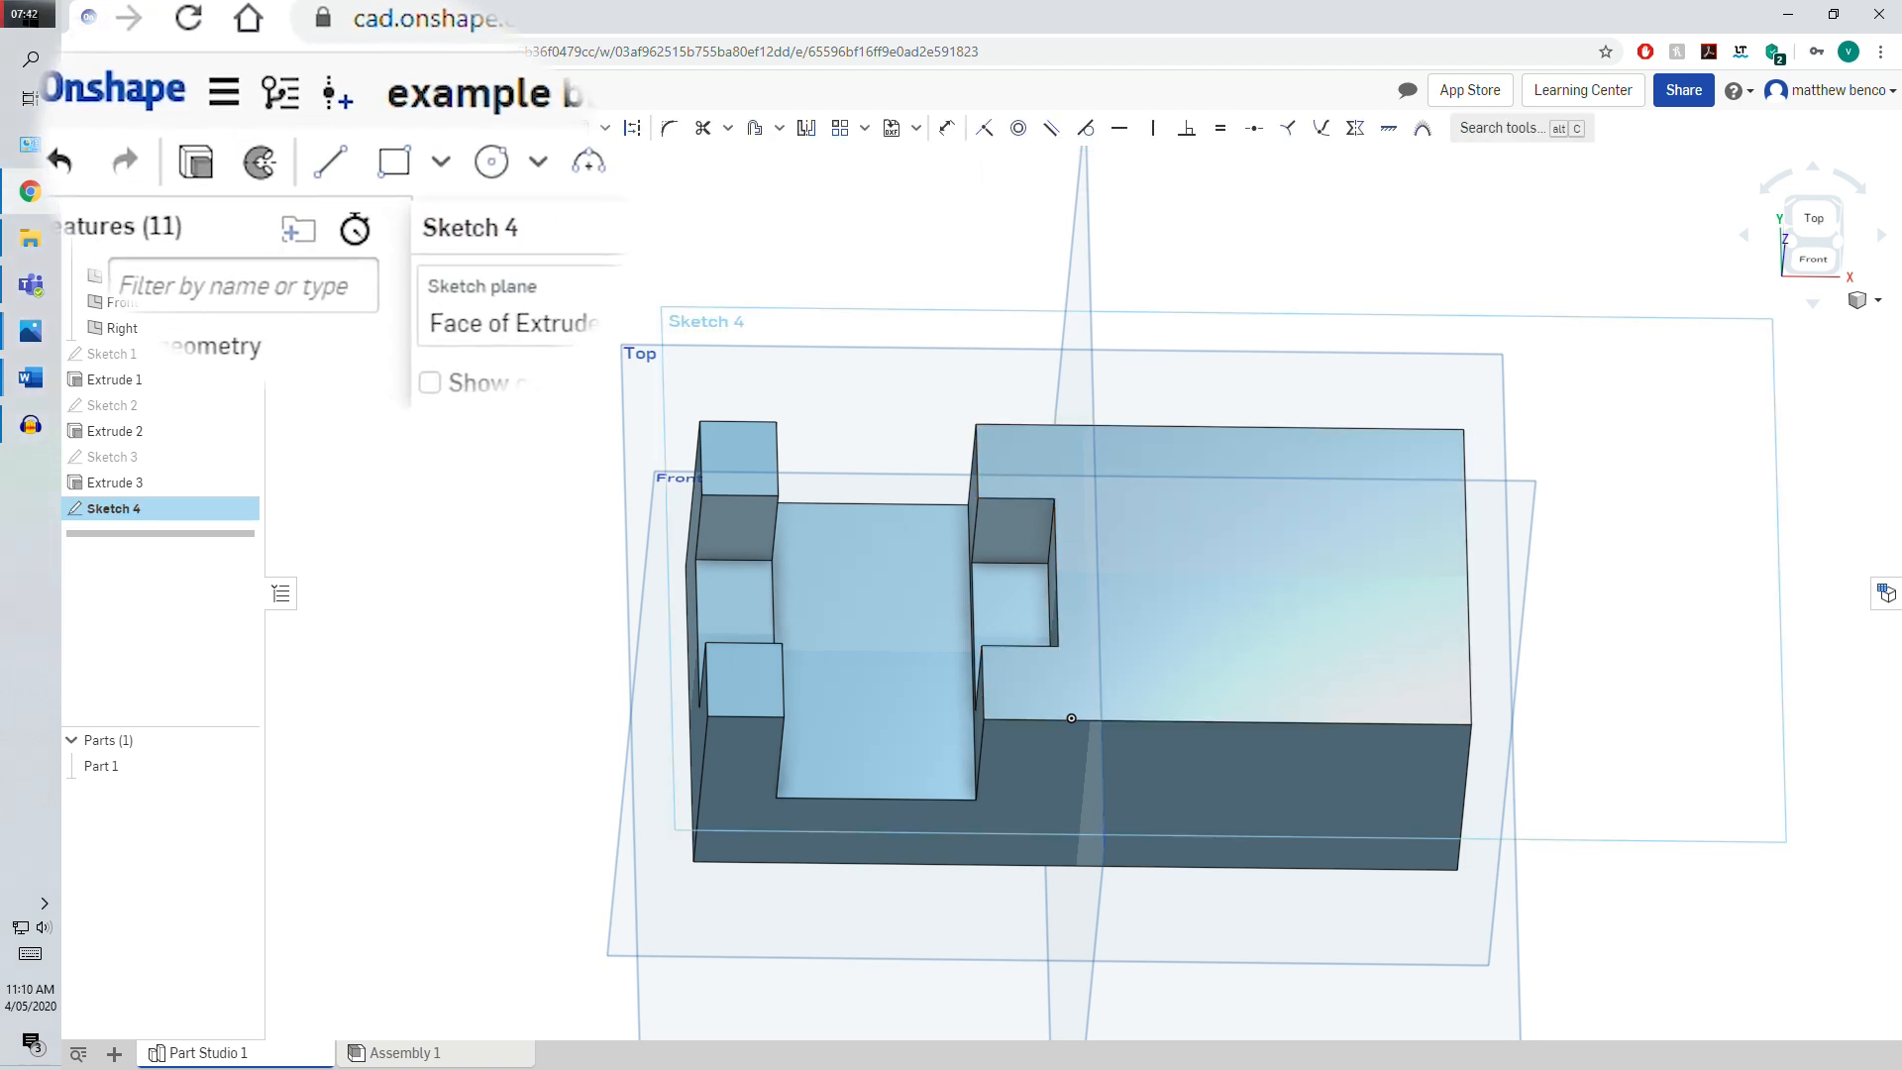
Draw a line across the full width of the raised top face, in line with the slot's inner edge, and finish the sketch
left_click(222, 128)
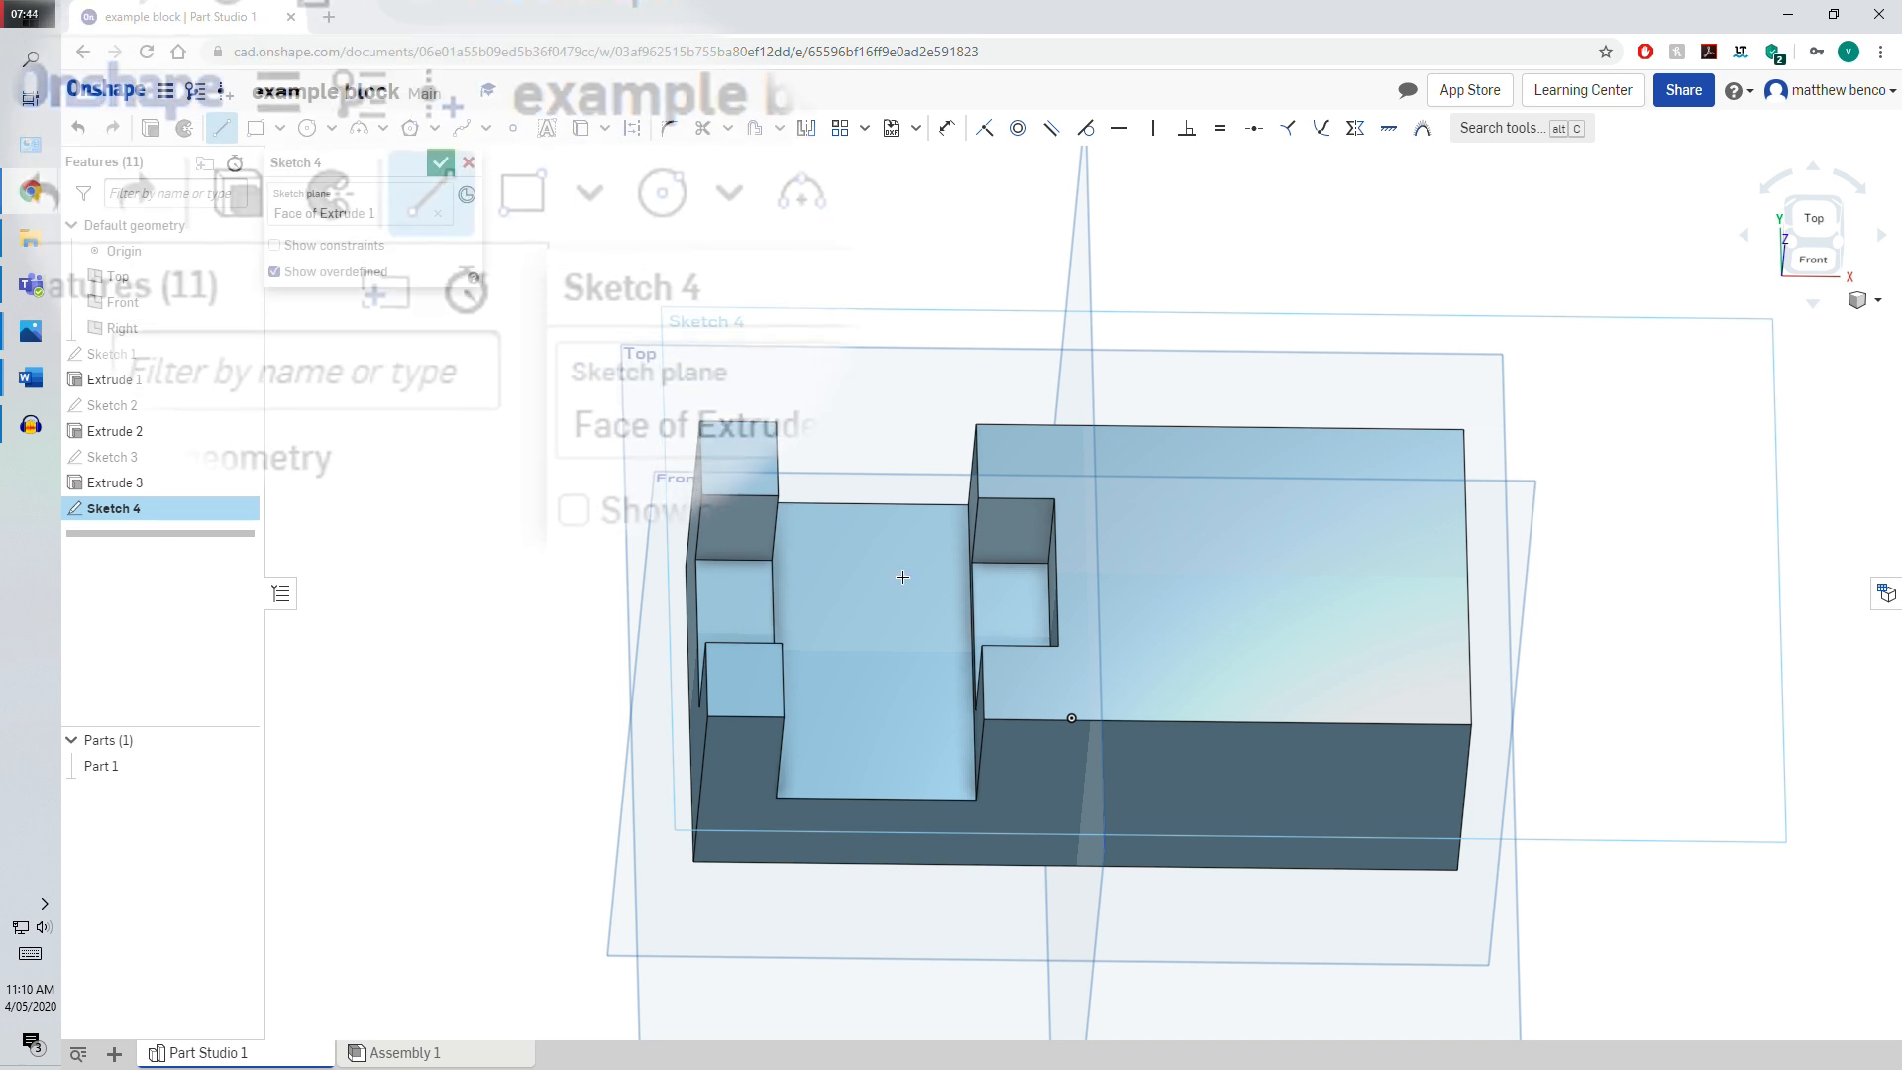
left_click(1052, 645)
left_click(1060, 719)
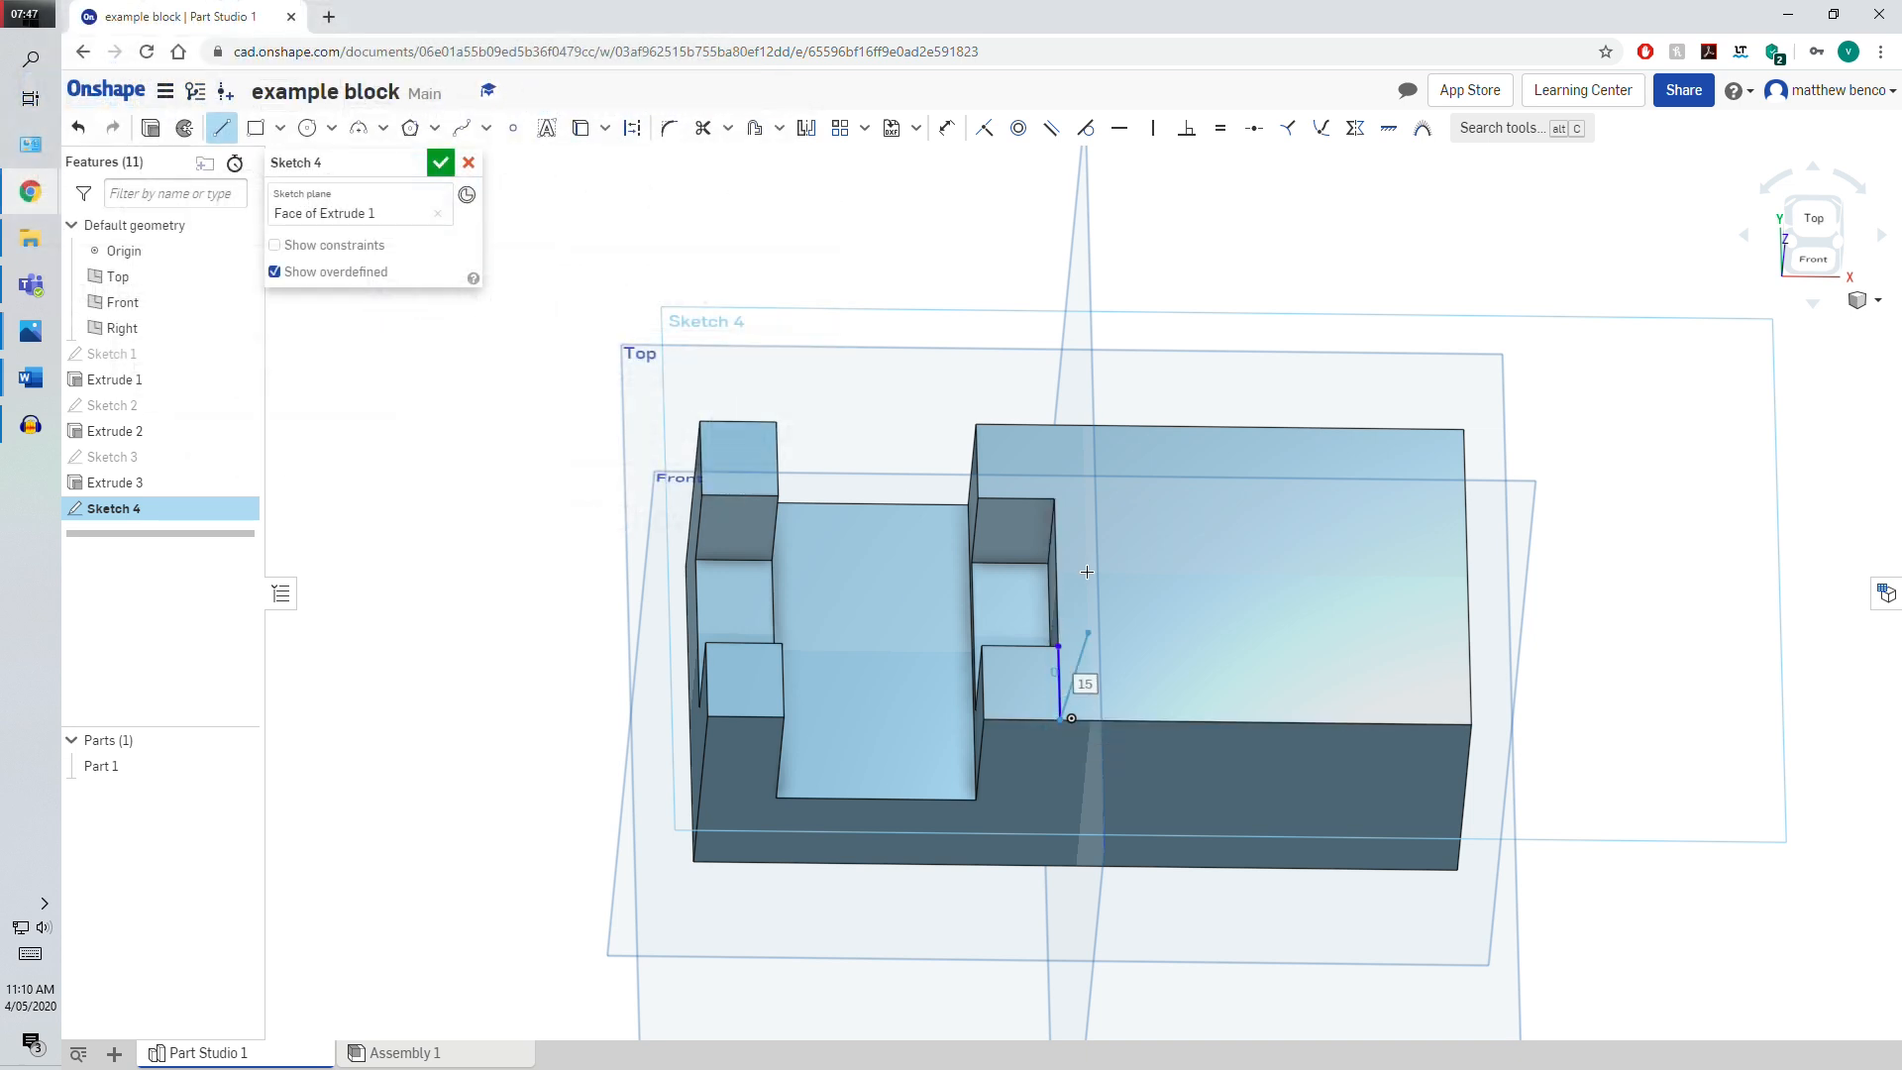
left_click(1052, 427)
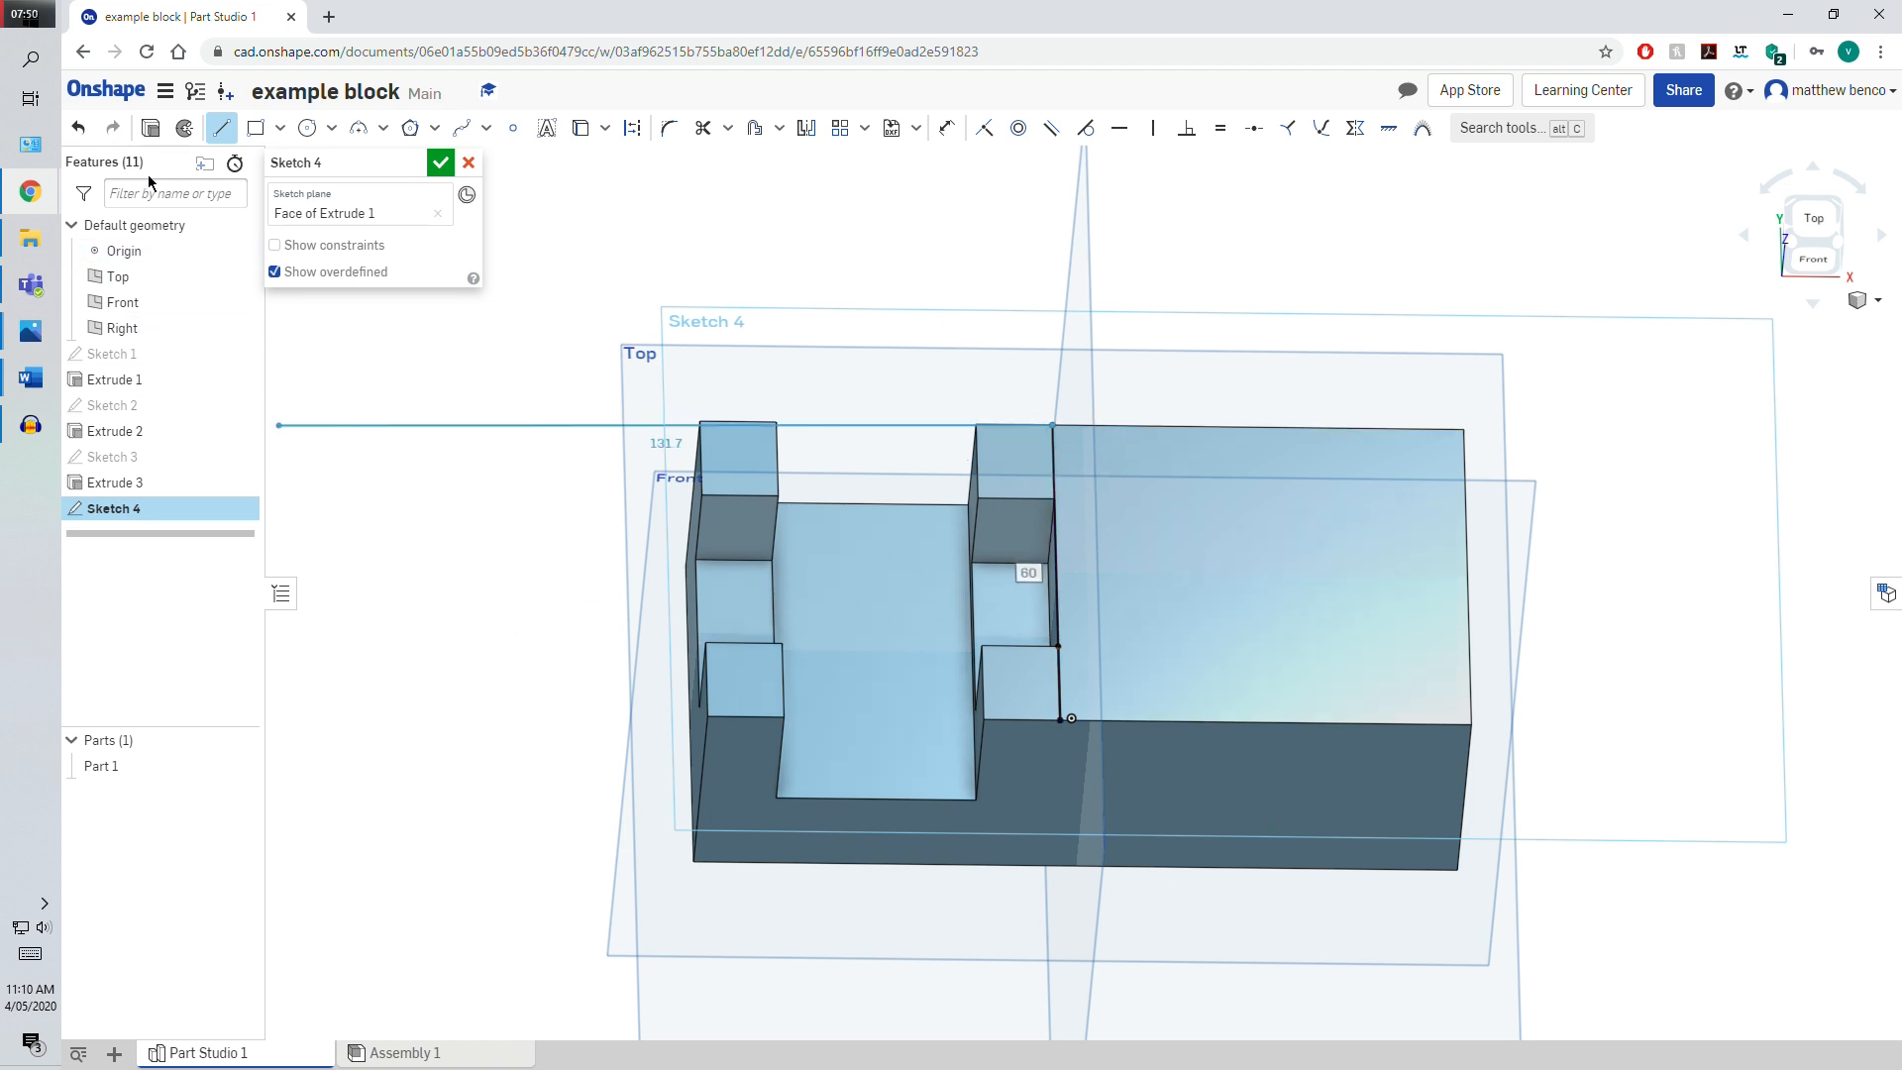
left_click(440, 164)
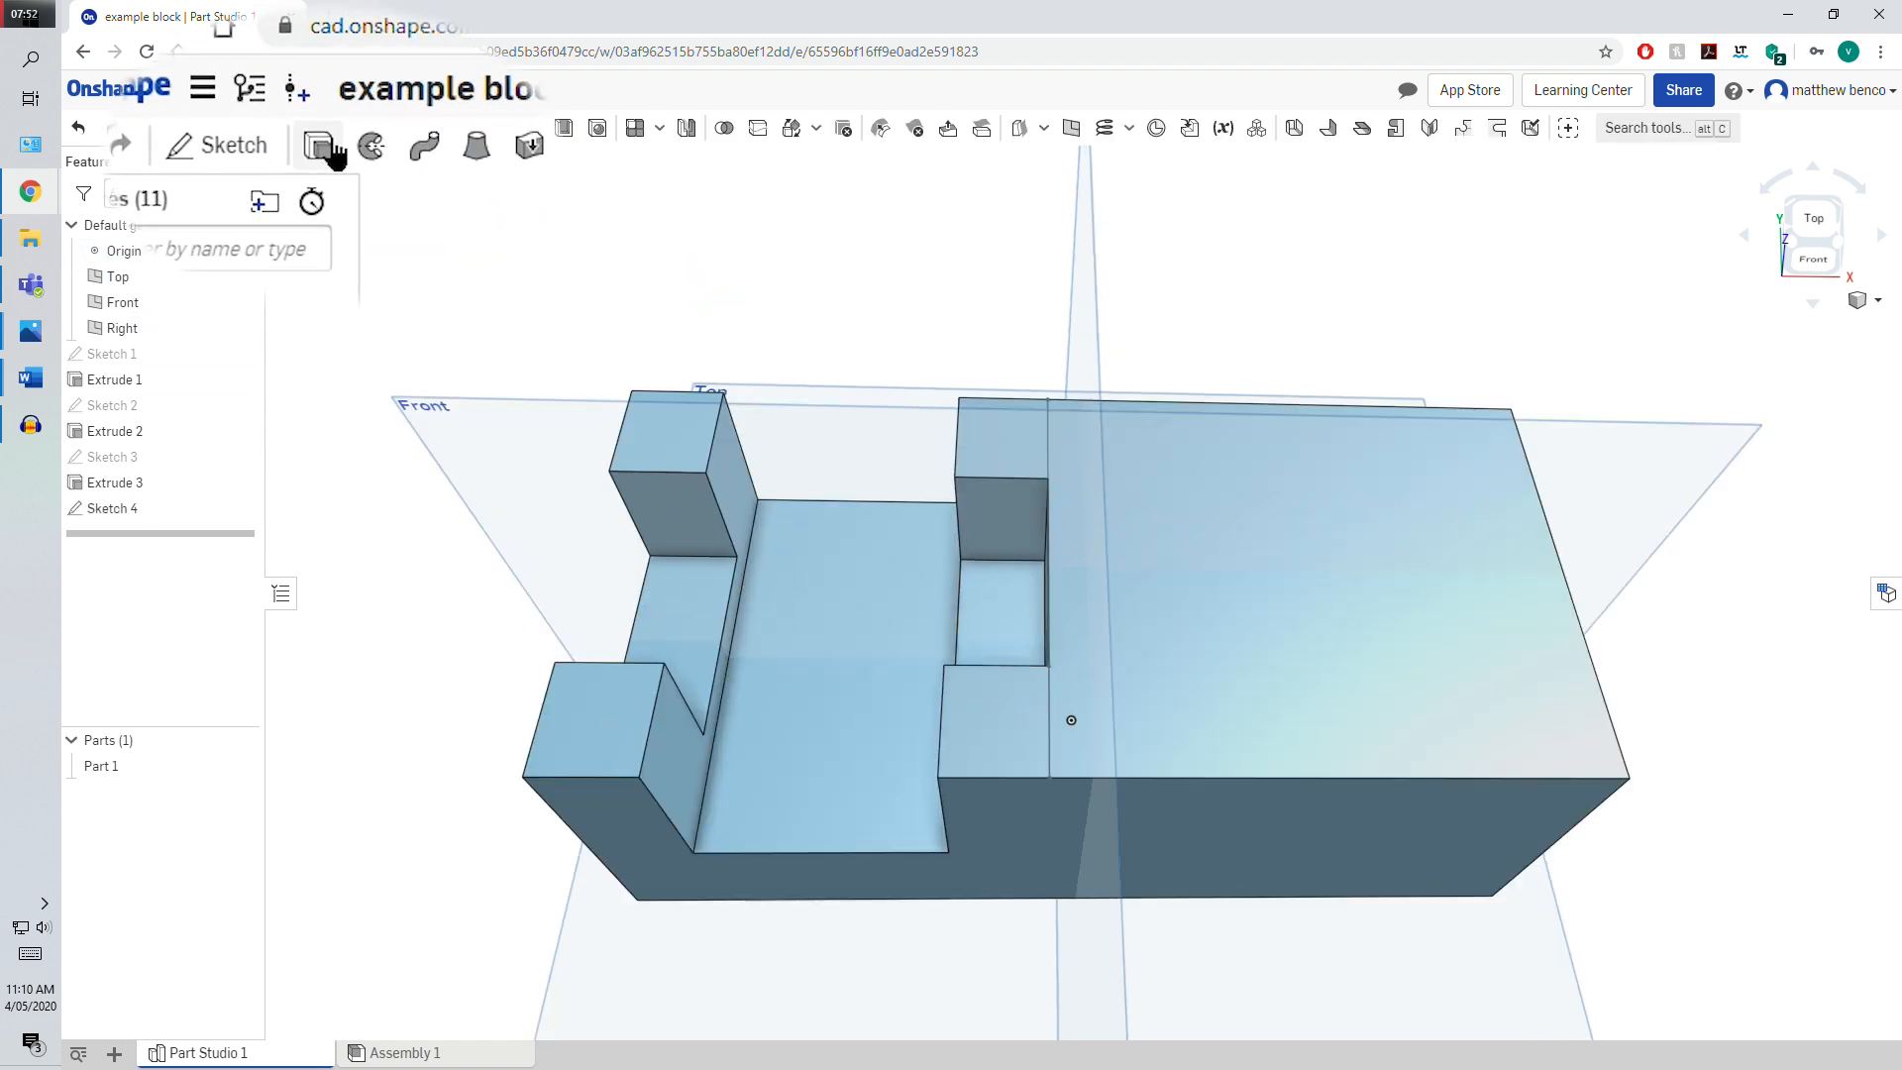
Extrude the large region beyond the dividing line 35 mm deep as a Remove cut
key("shift+e")
left_click(1308, 520)
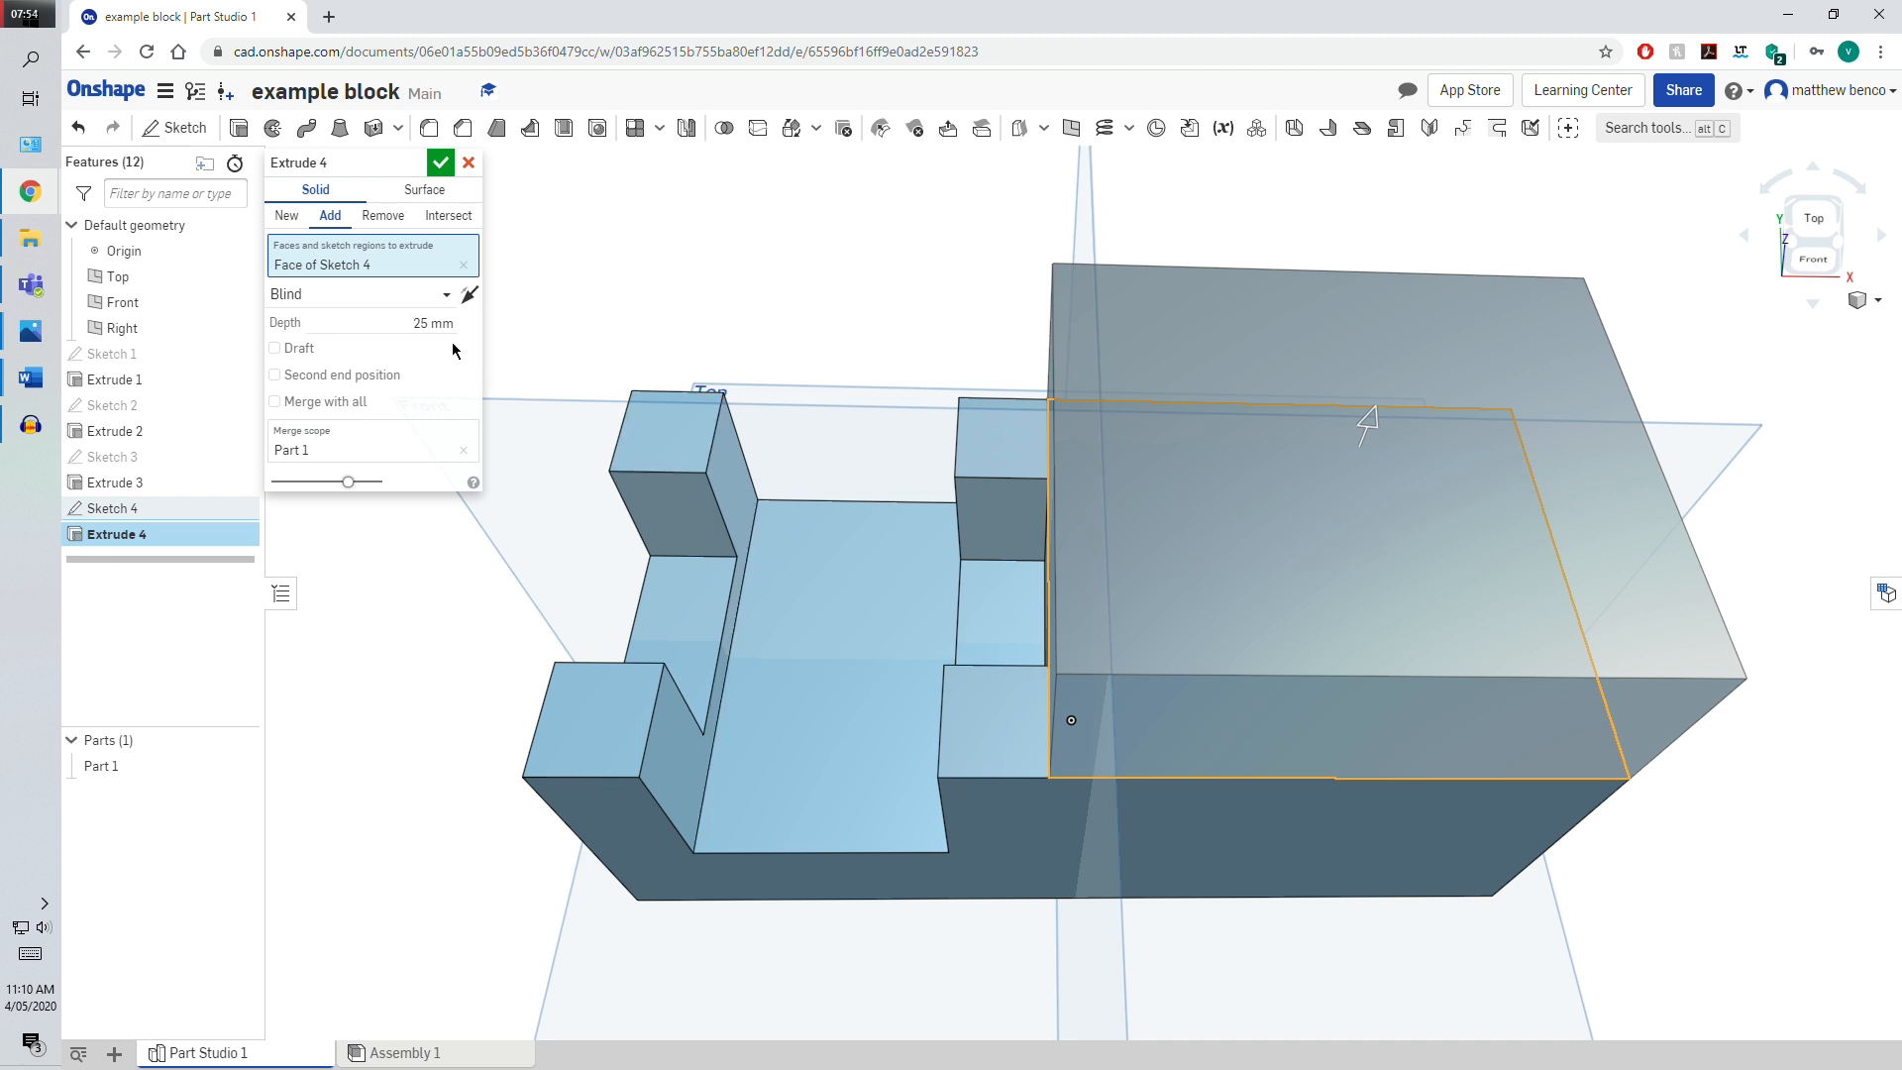
left_click(383, 216)
left_click(426, 325)
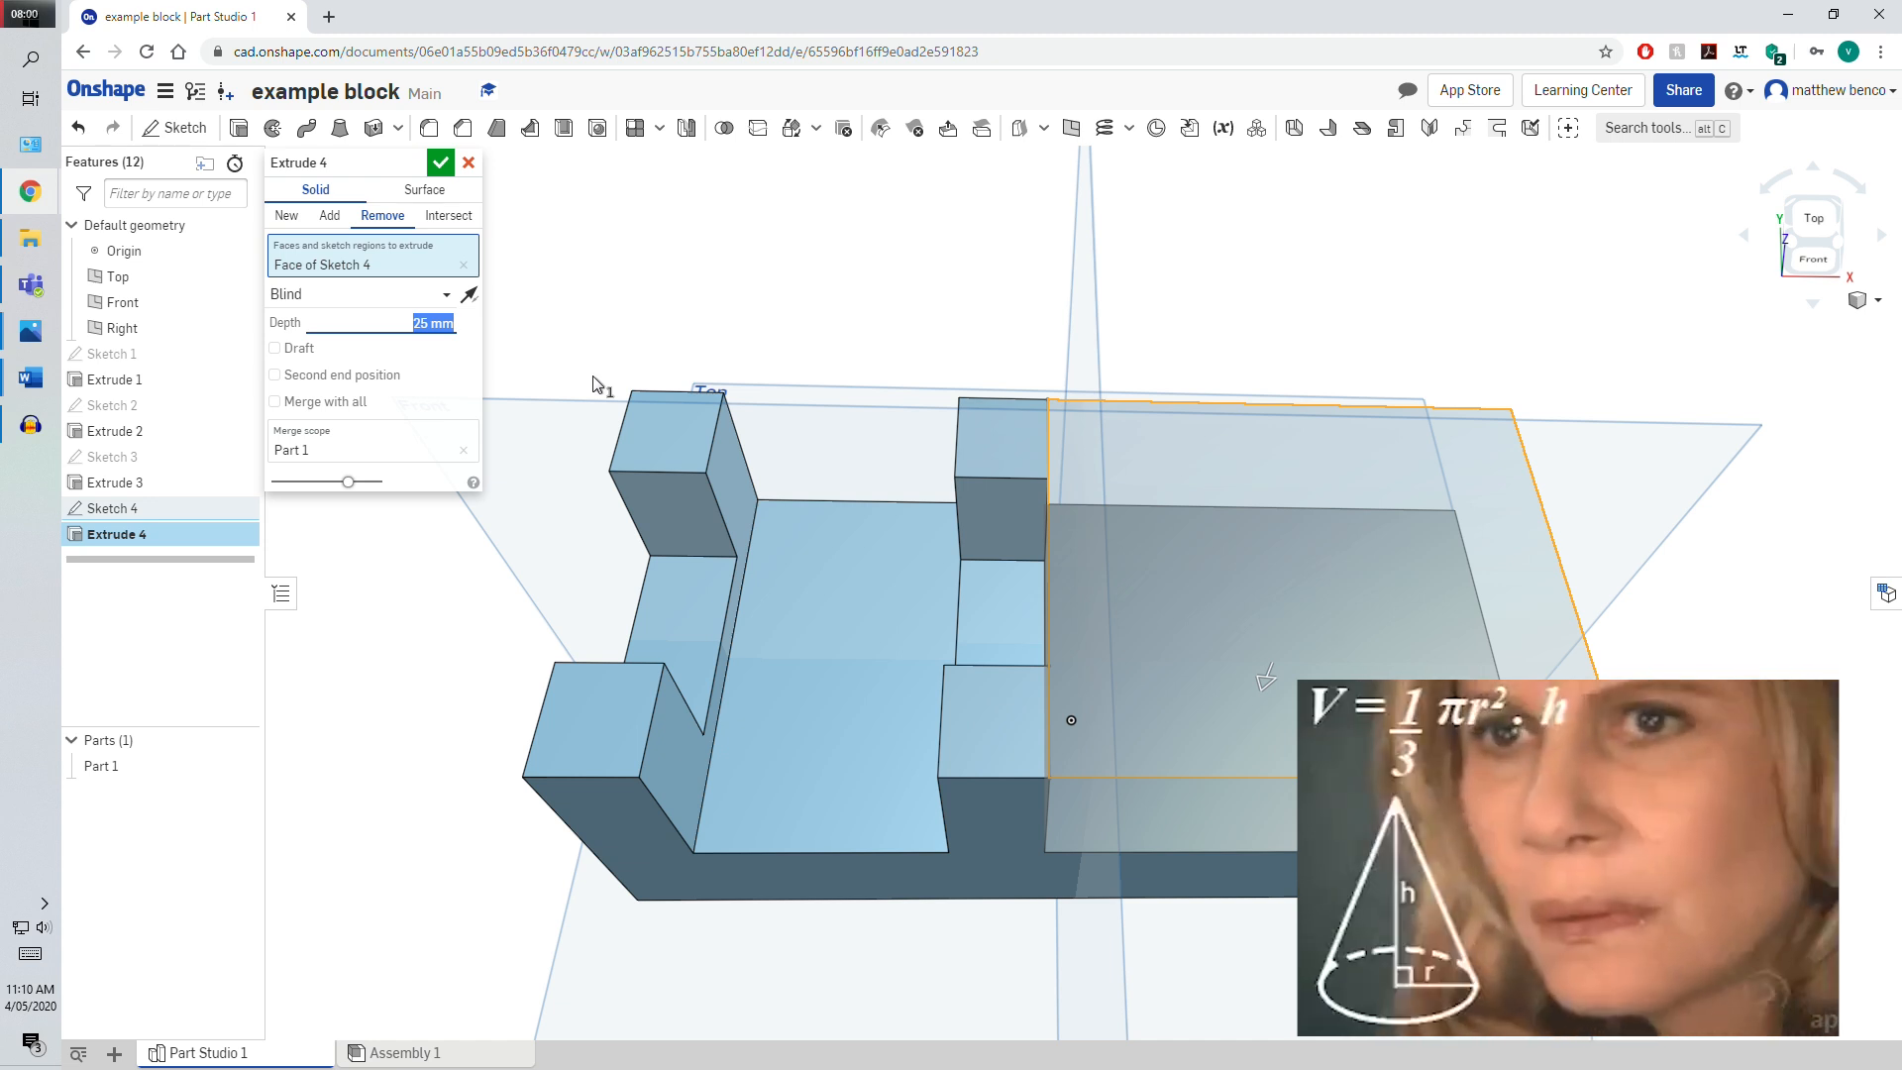
type("35")
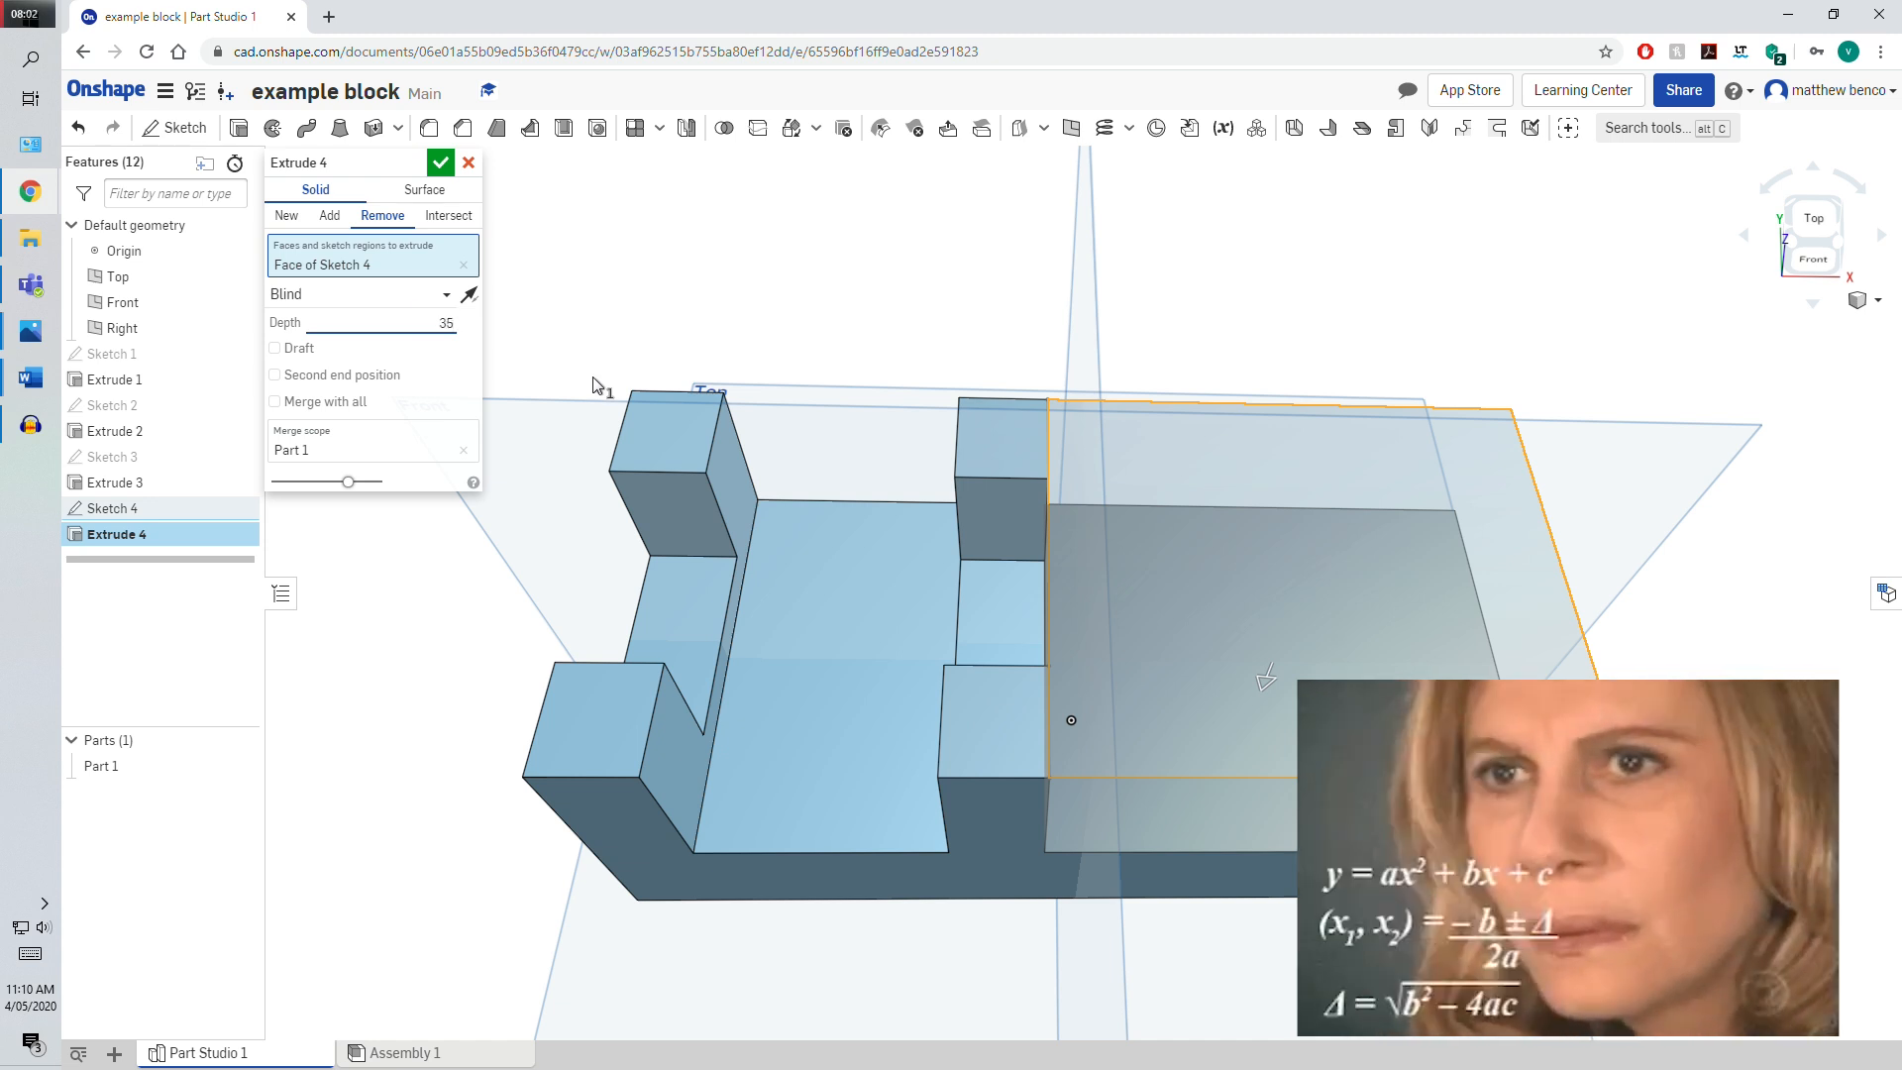
key("Return")
Start a sketch on the lowered end face and draw a 30 mm line along its upper long edge from the end corner
right_click_drag(1379, 862, 1445, 605)
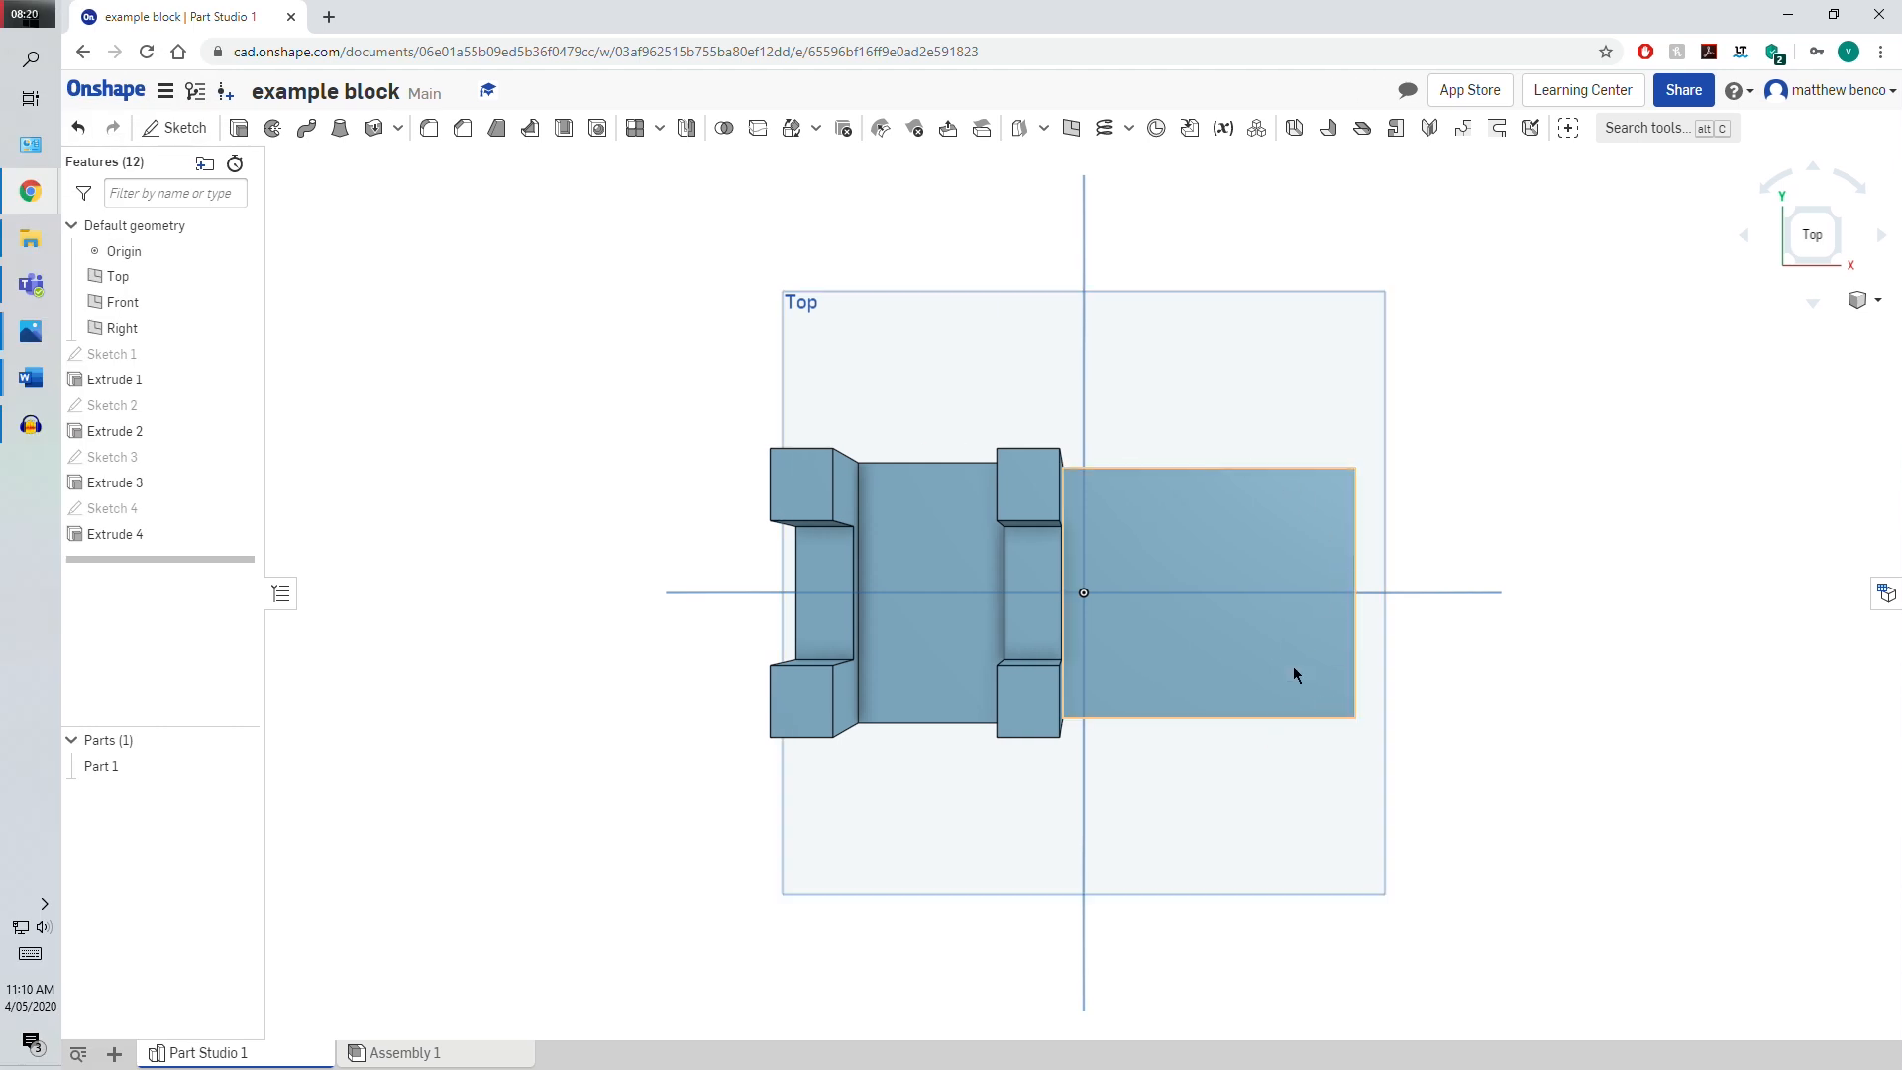
left_click(180, 134)
left_click(1197, 519)
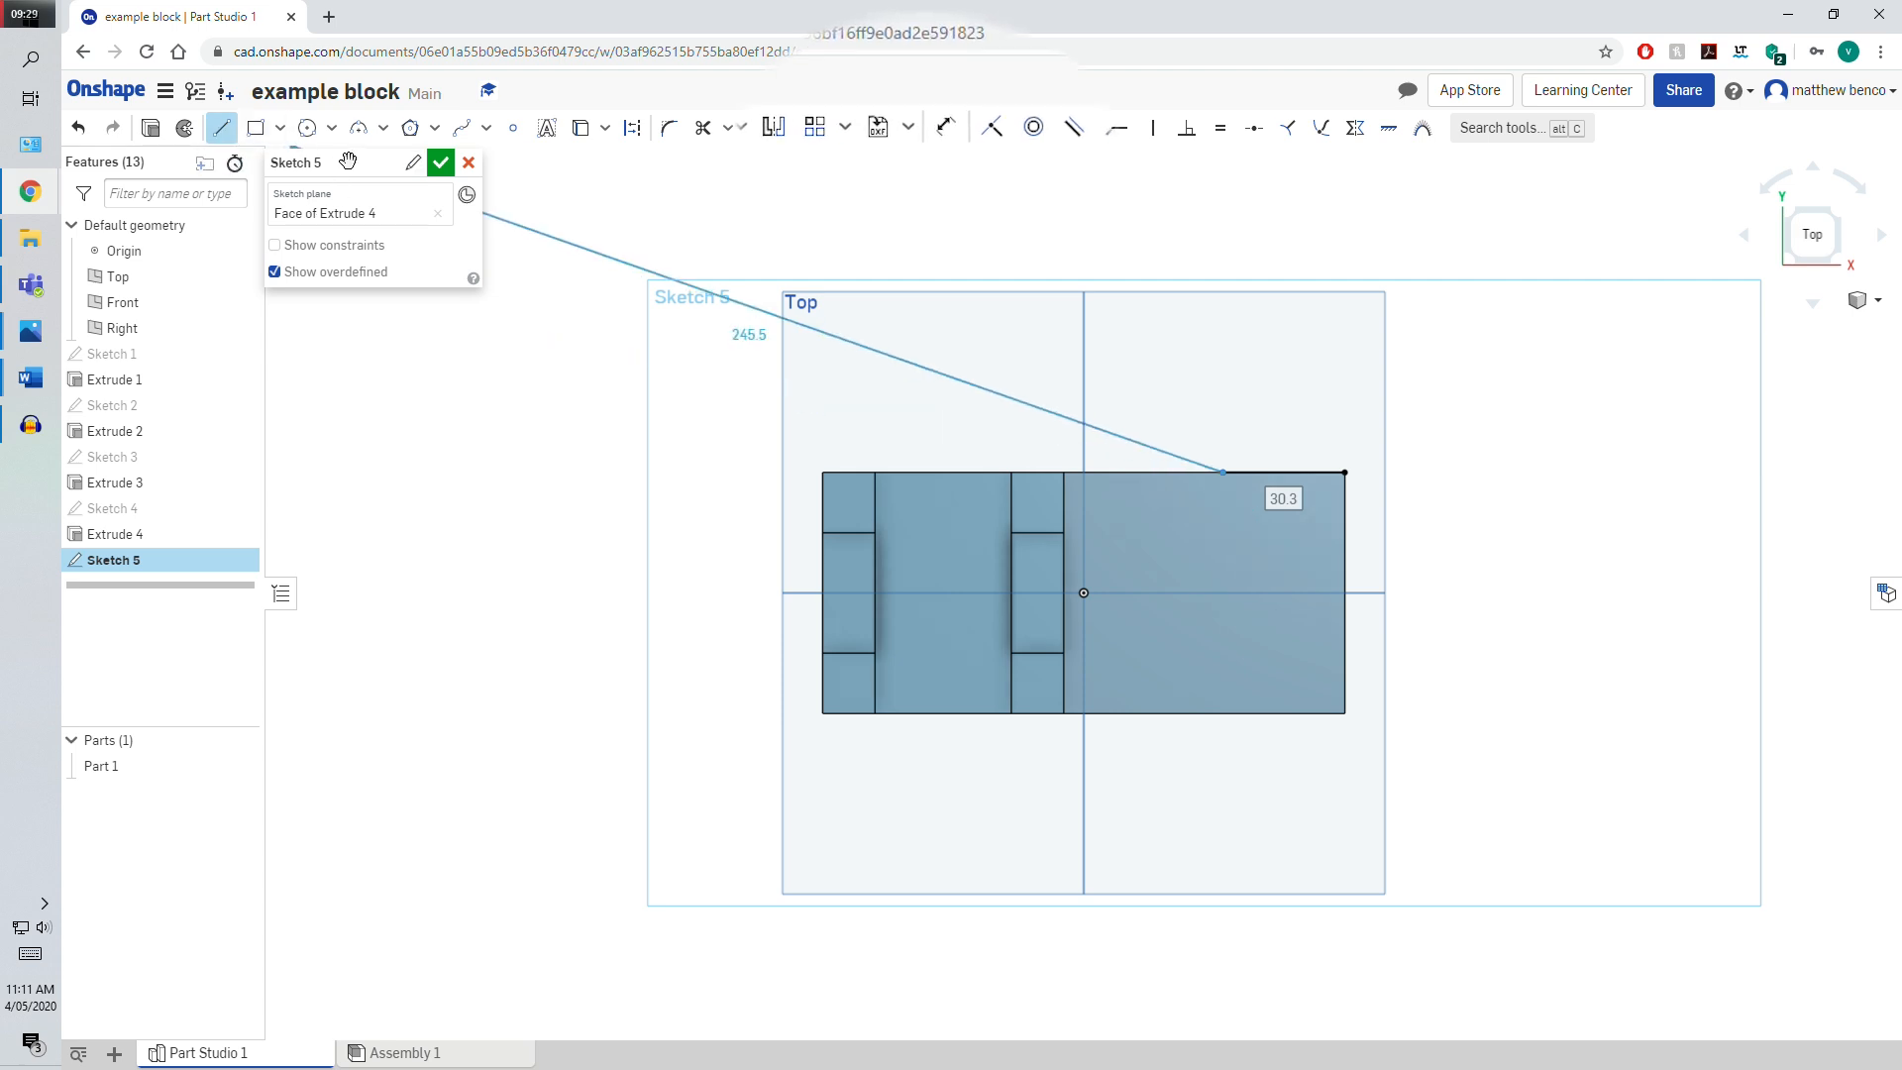
left_click(946, 127)
double_click(1292, 337)
type("40")
key("Return")
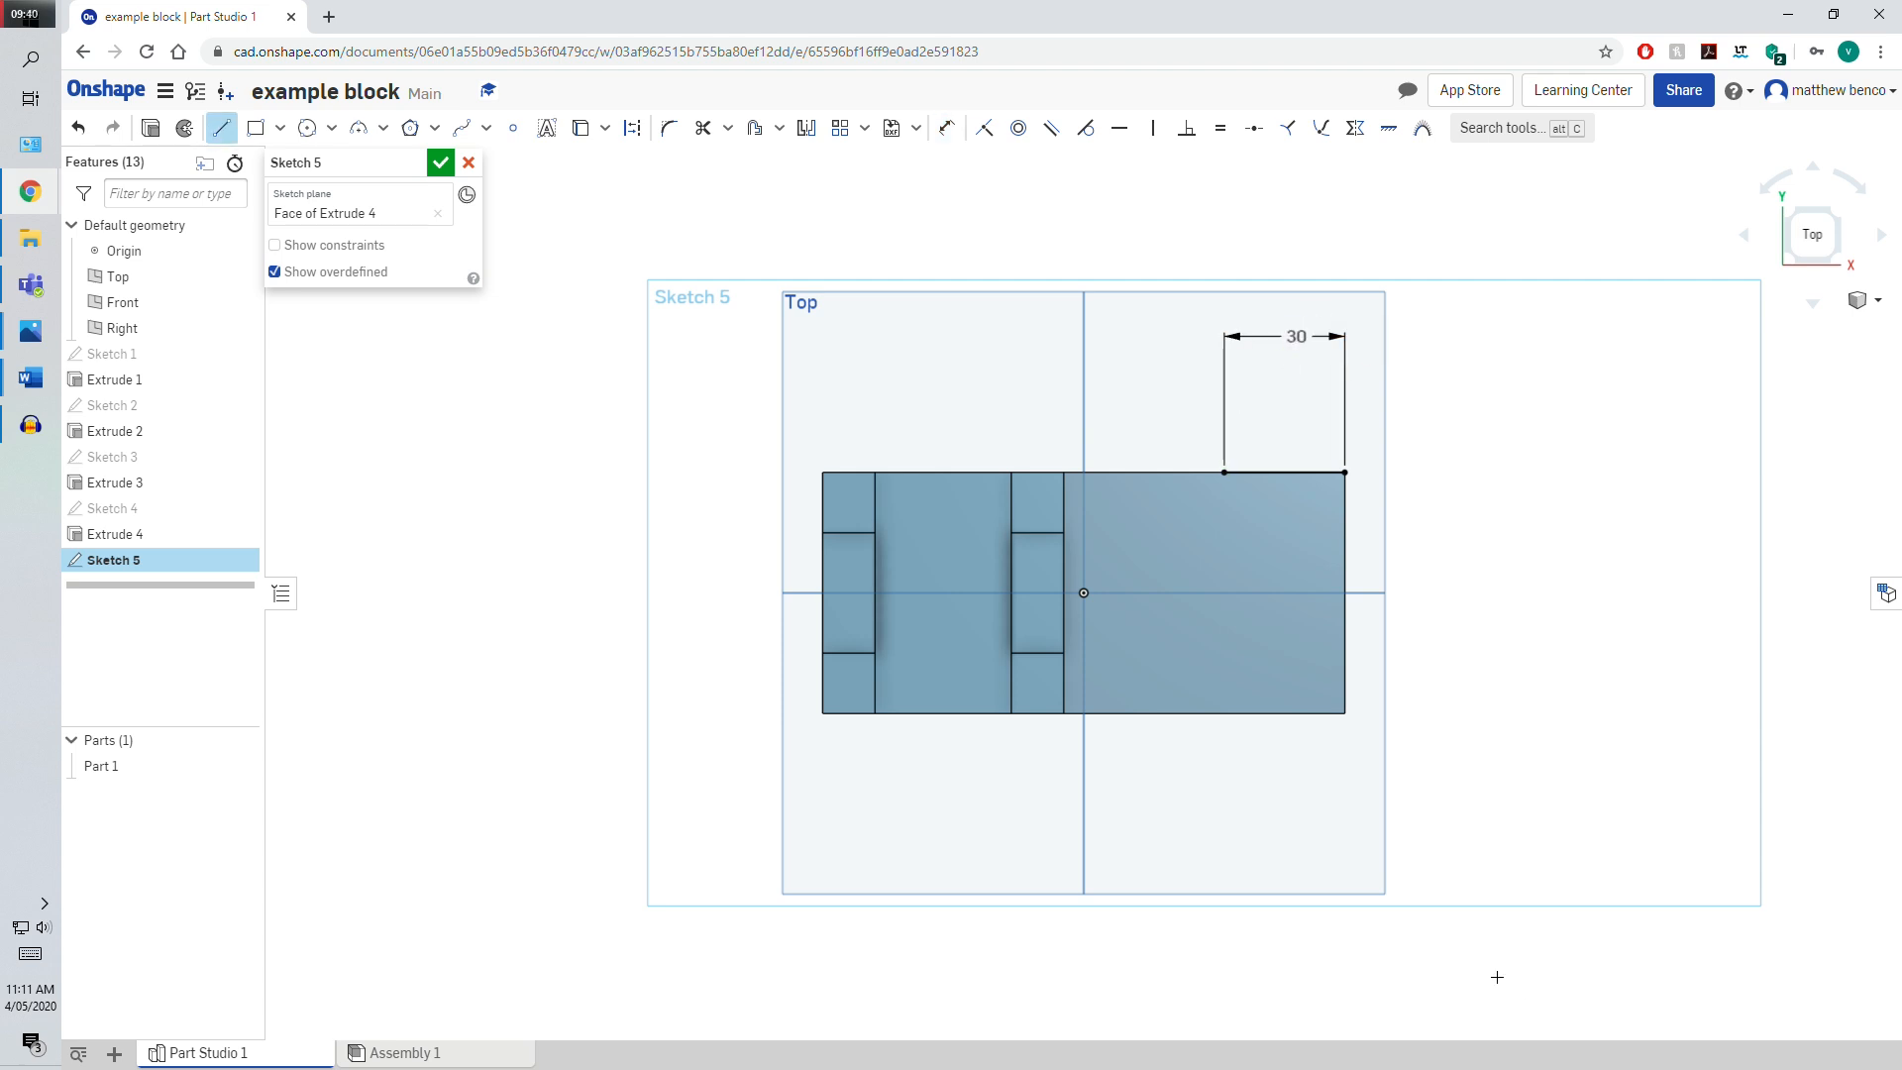
Draw a matching line along the opposite long edge from the end corner and dimension it to 30 mm
left_click(1251, 713)
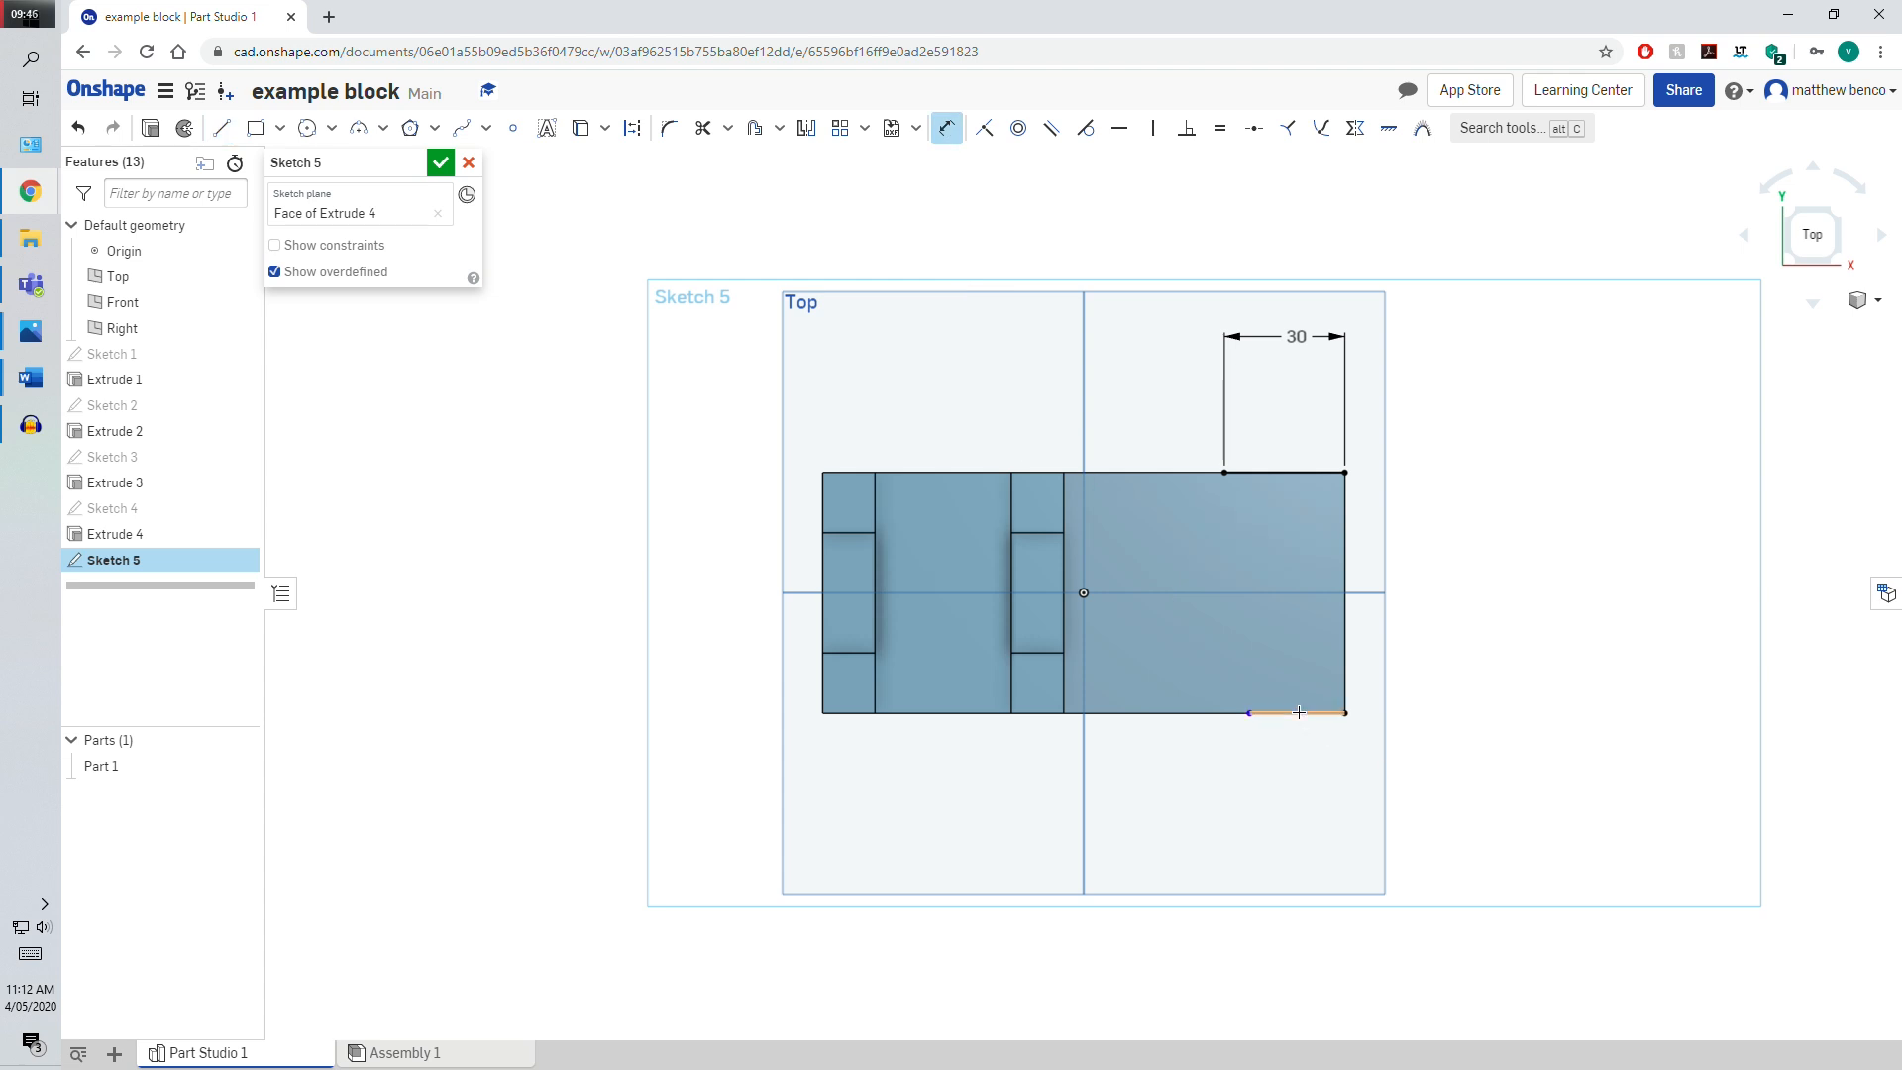
left_click(1297, 713)
left_click(1288, 778)
type("30")
key("Return")
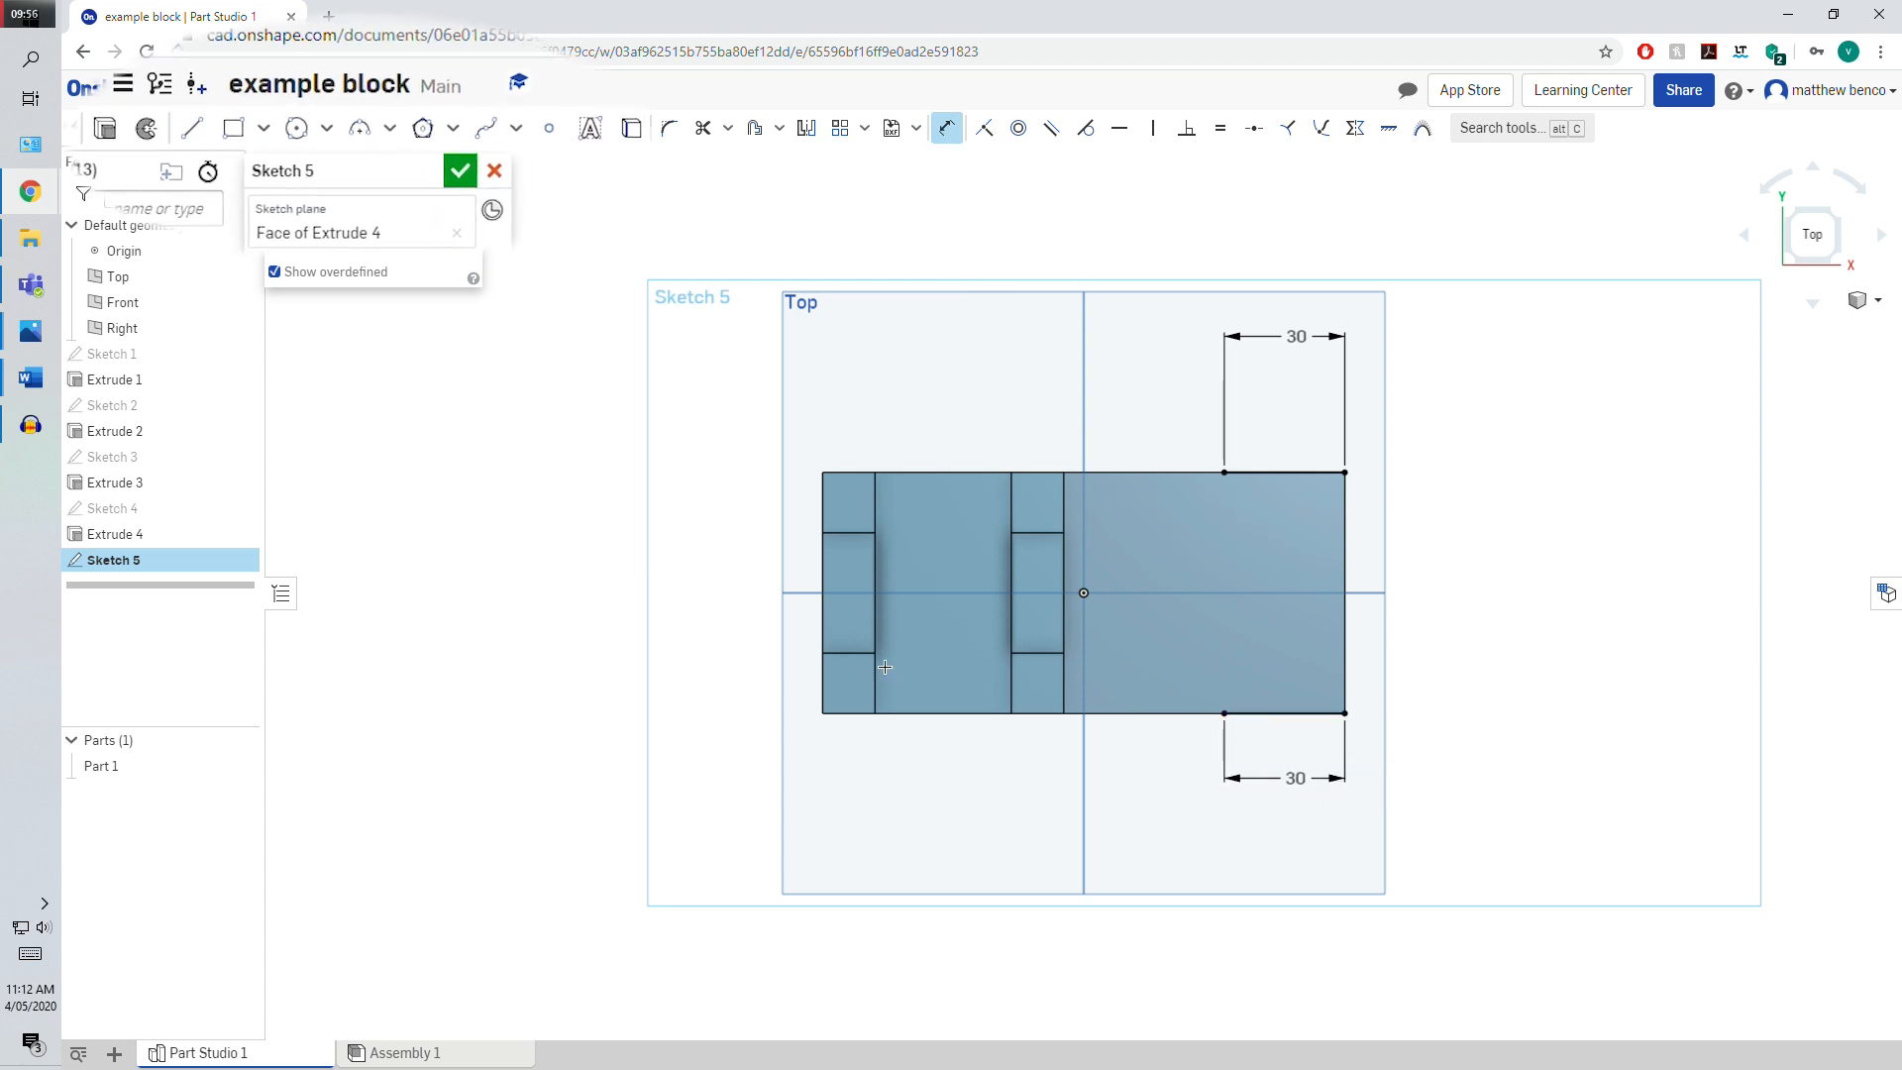
Draw a three-point arc joining the inner ends of both 30 mm lines and touching the end edge's midpoint, and finish the sketch
left_click(360, 128)
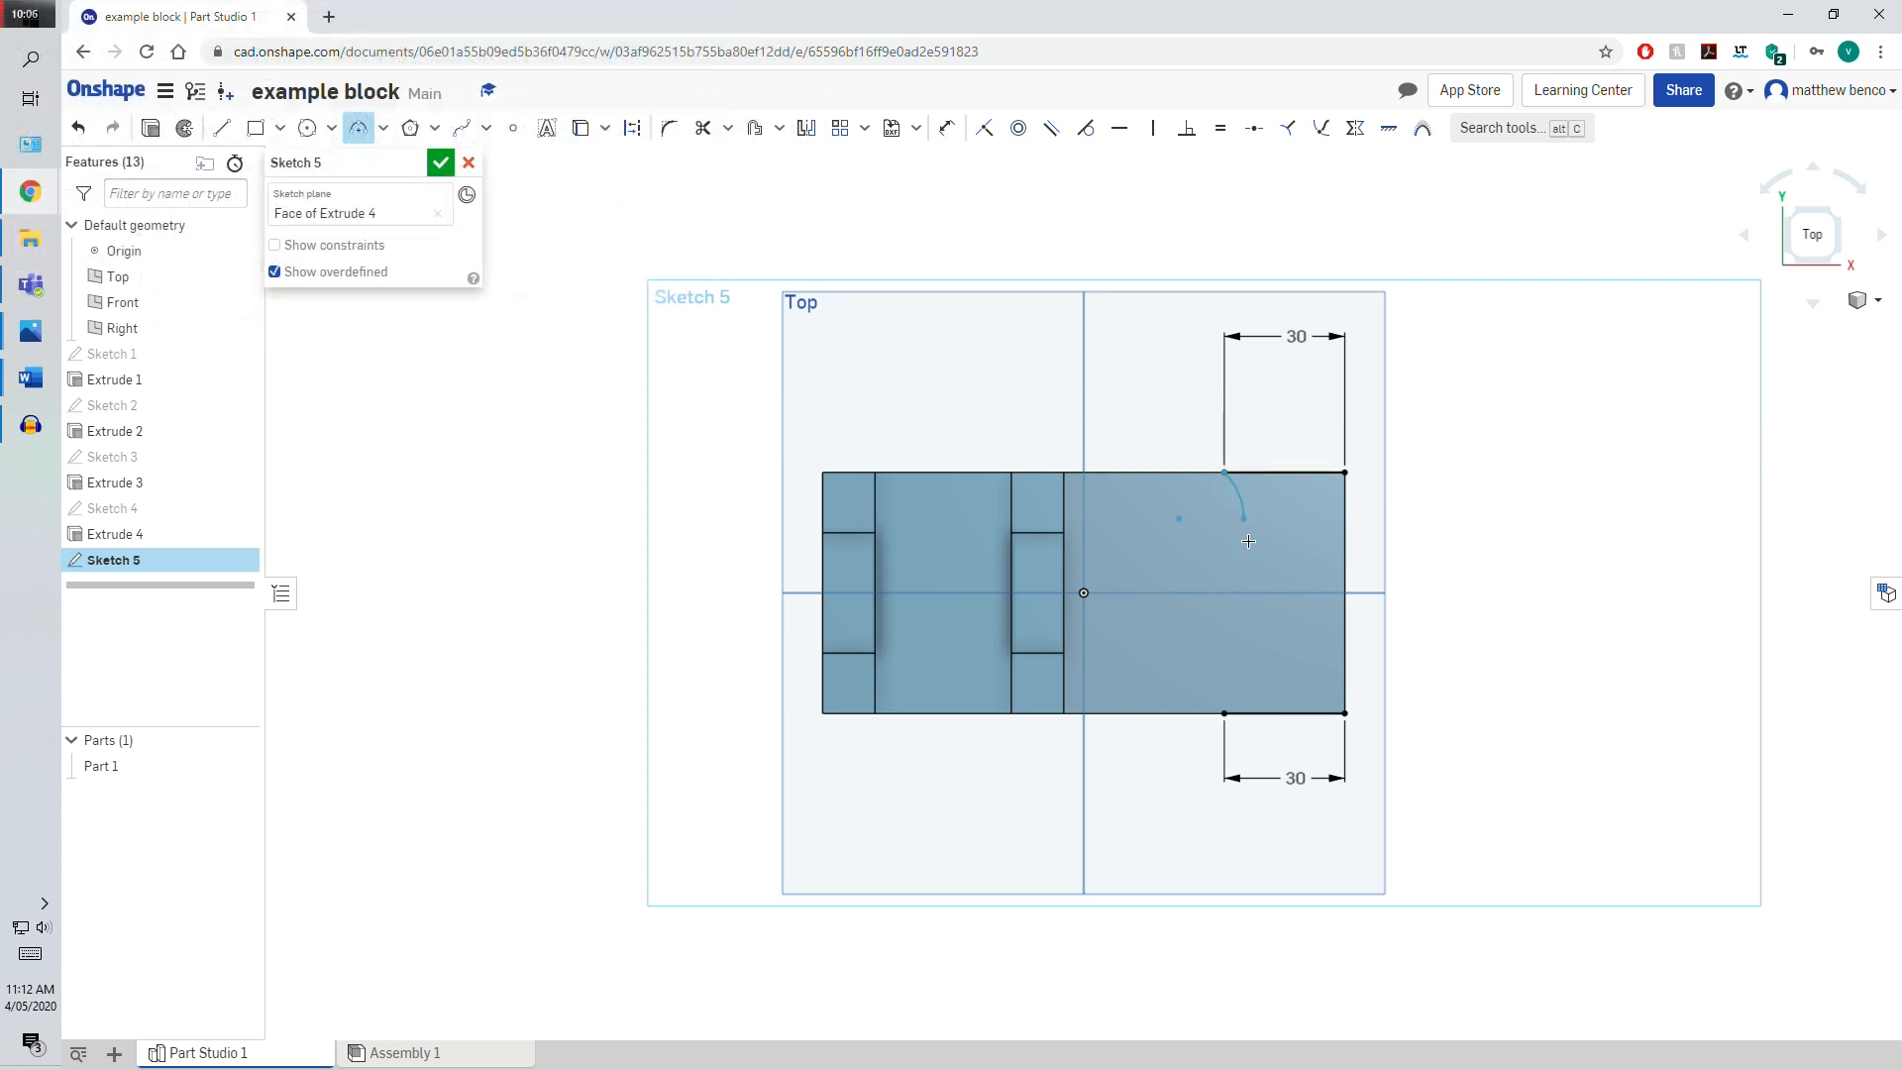
left_click(1224, 713)
left_click(1343, 595)
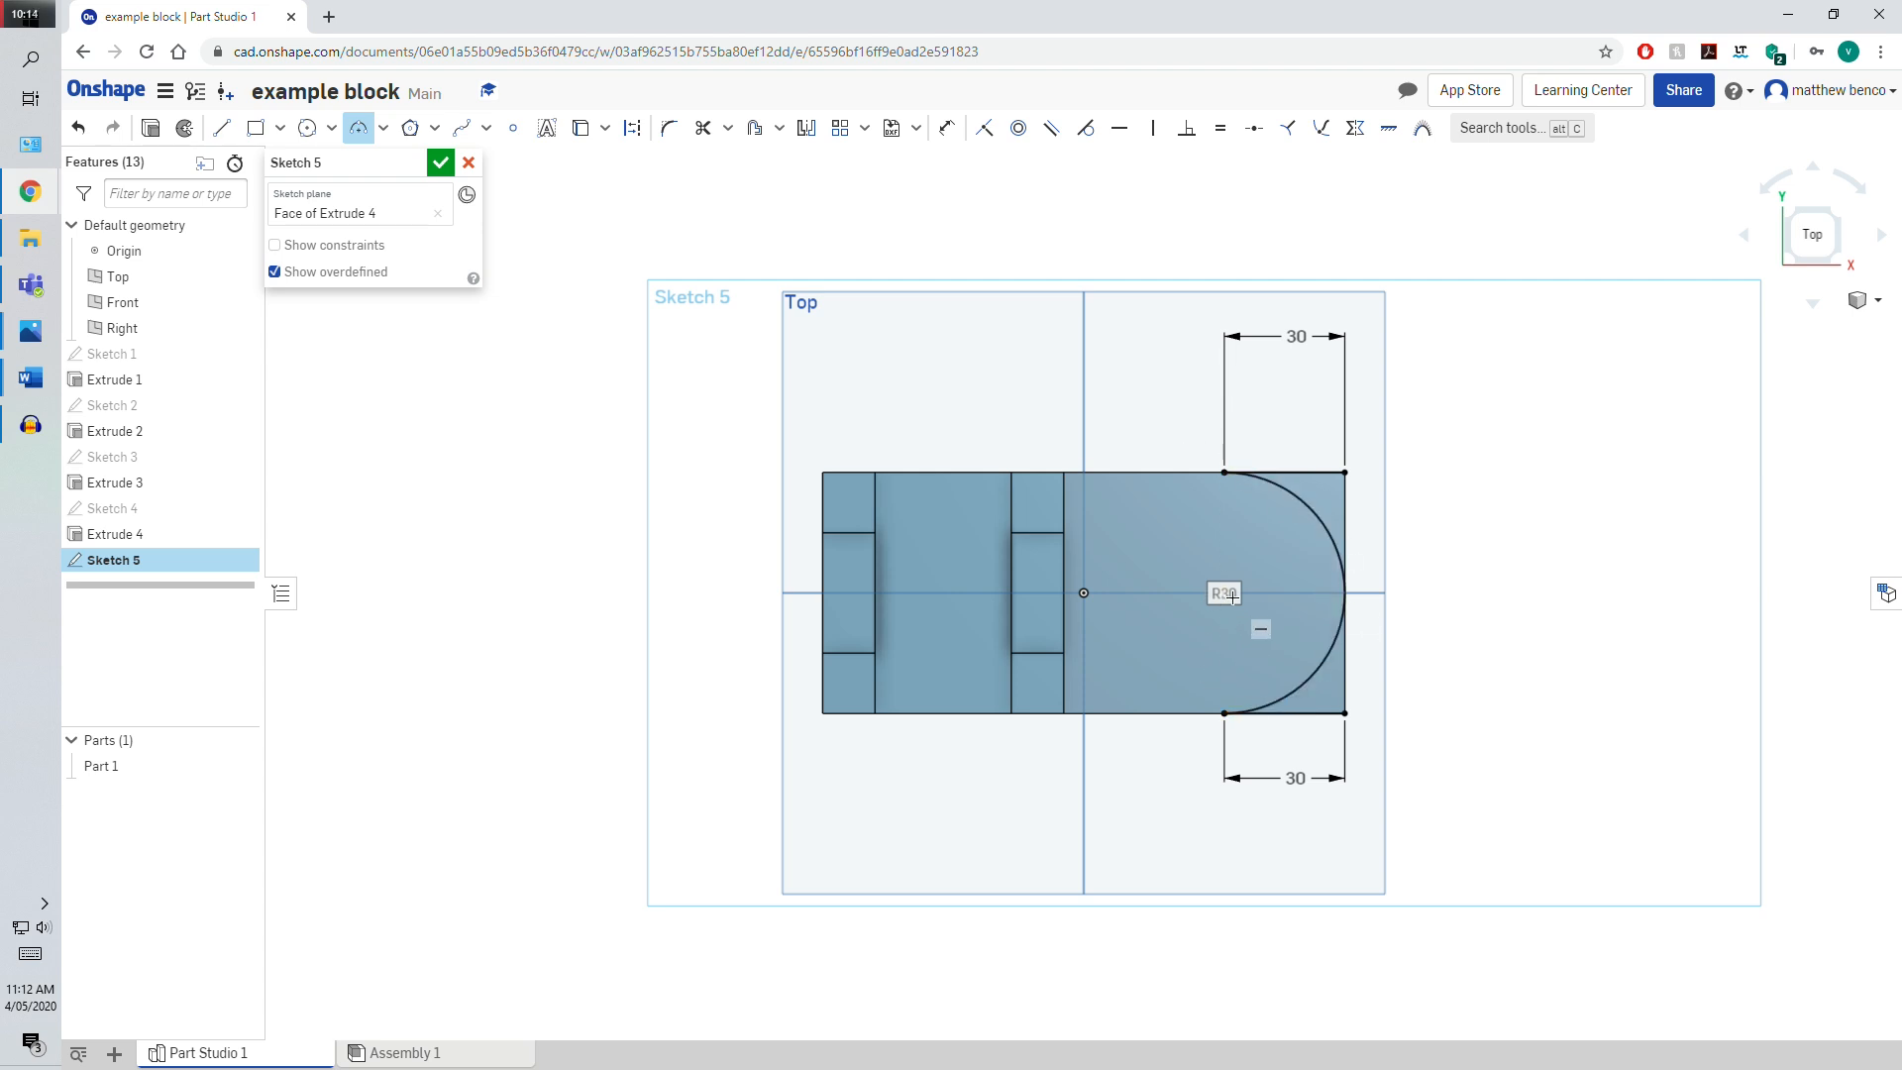
left_click(441, 165)
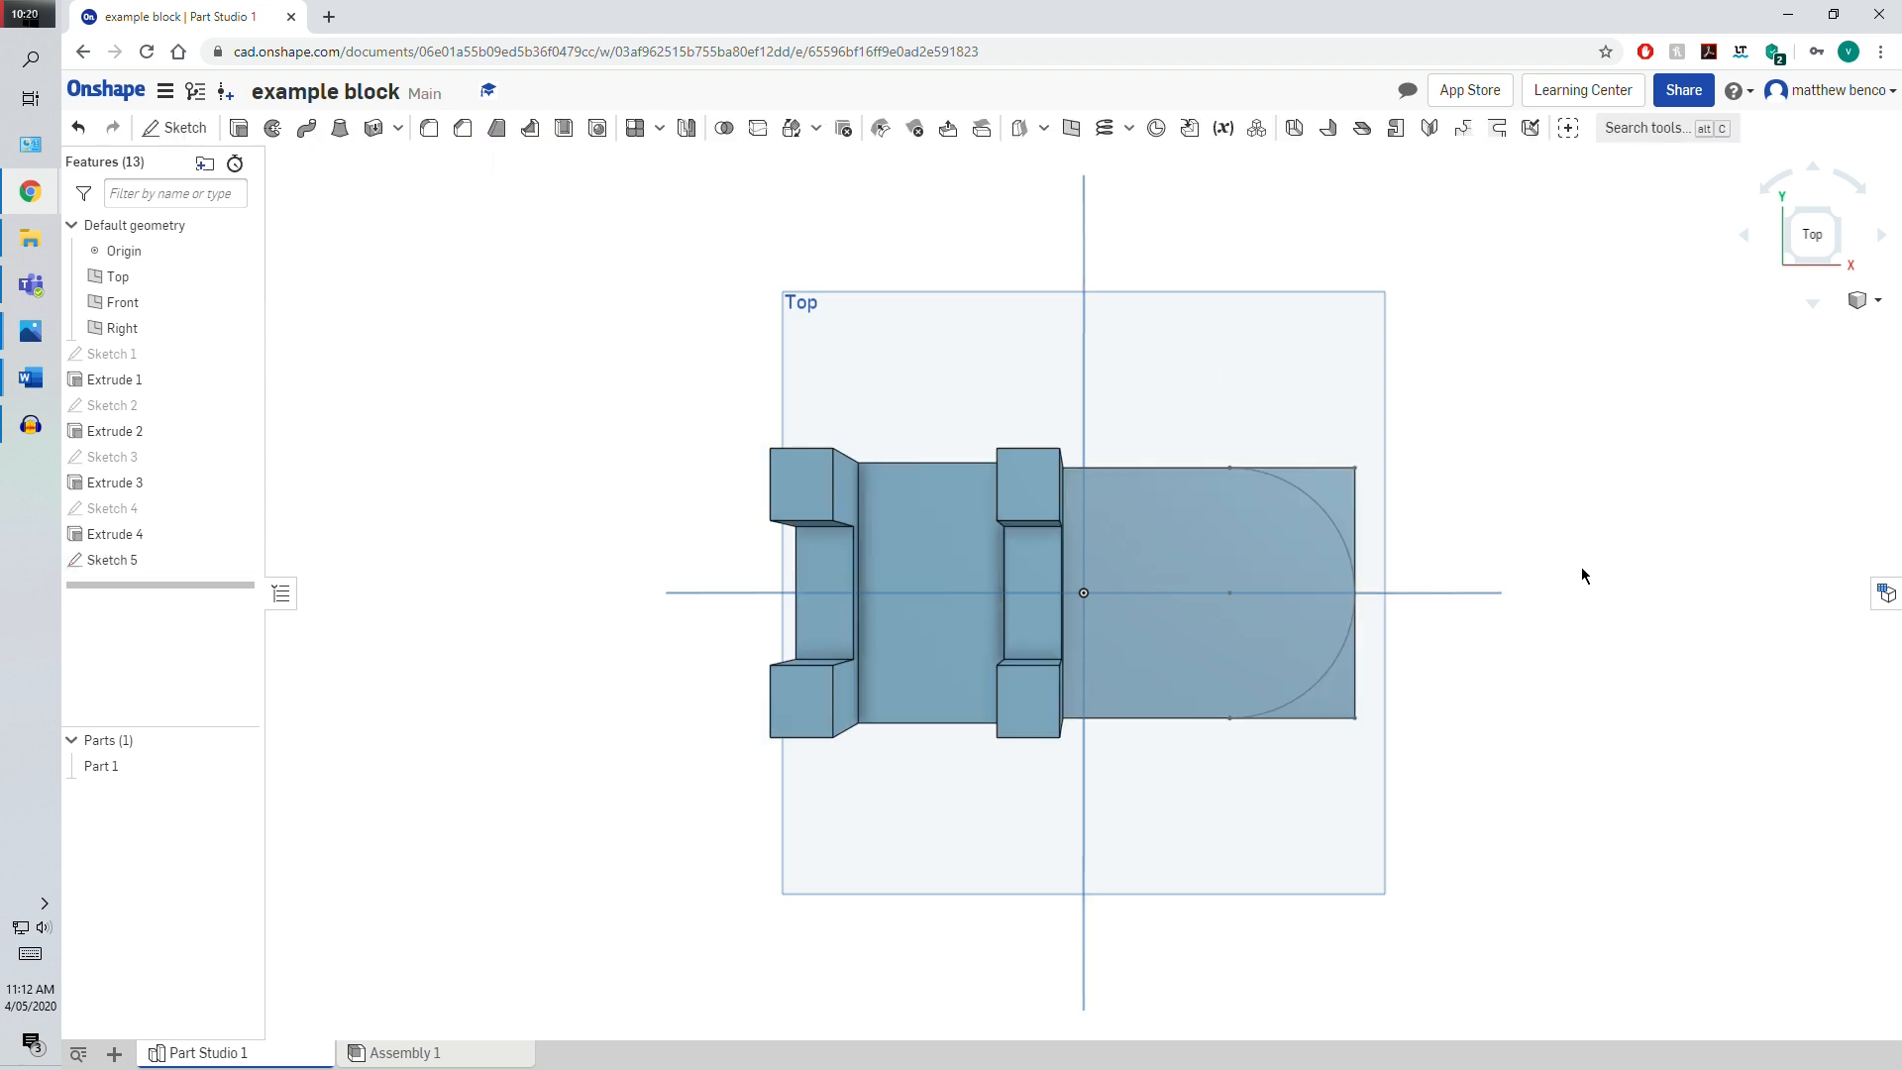
Extrude the two corner regions outside the arc 25 mm as a Remove cut to round the block's end
left_click(1330, 492)
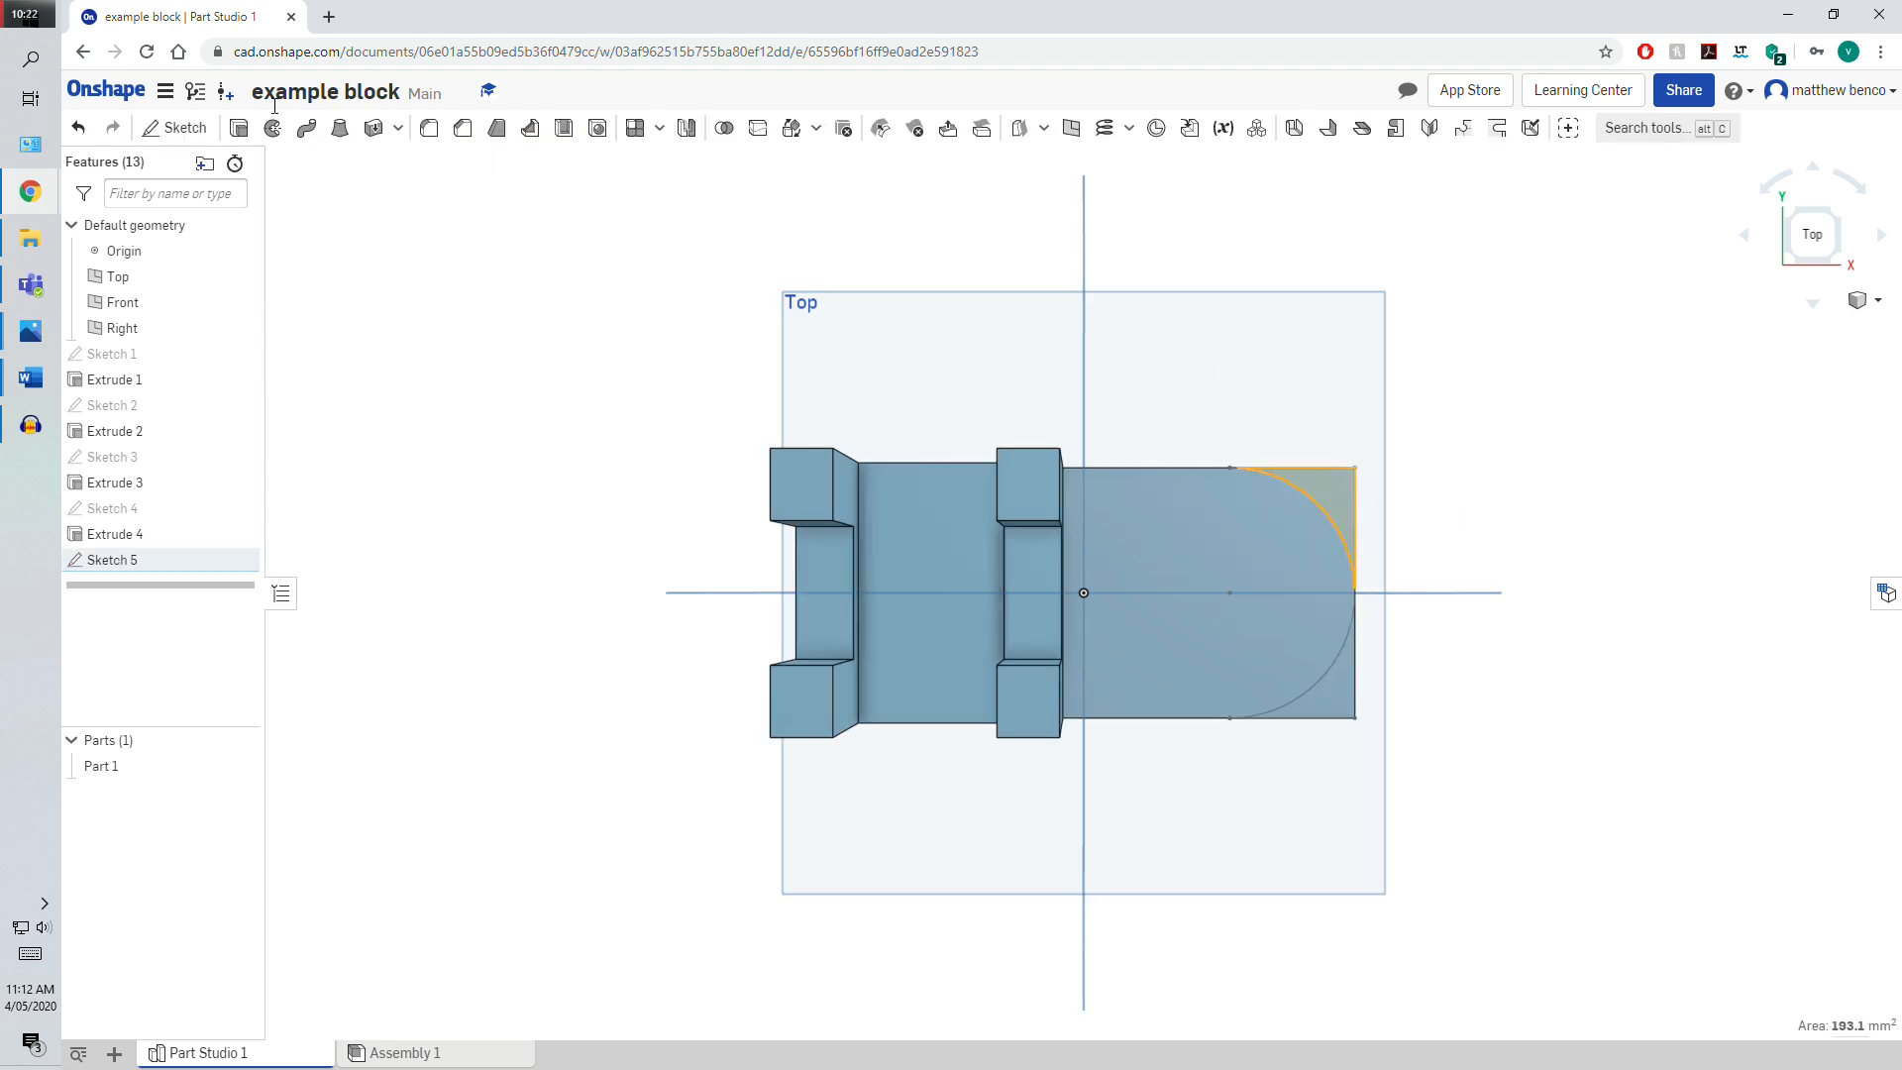
key("shift+e")
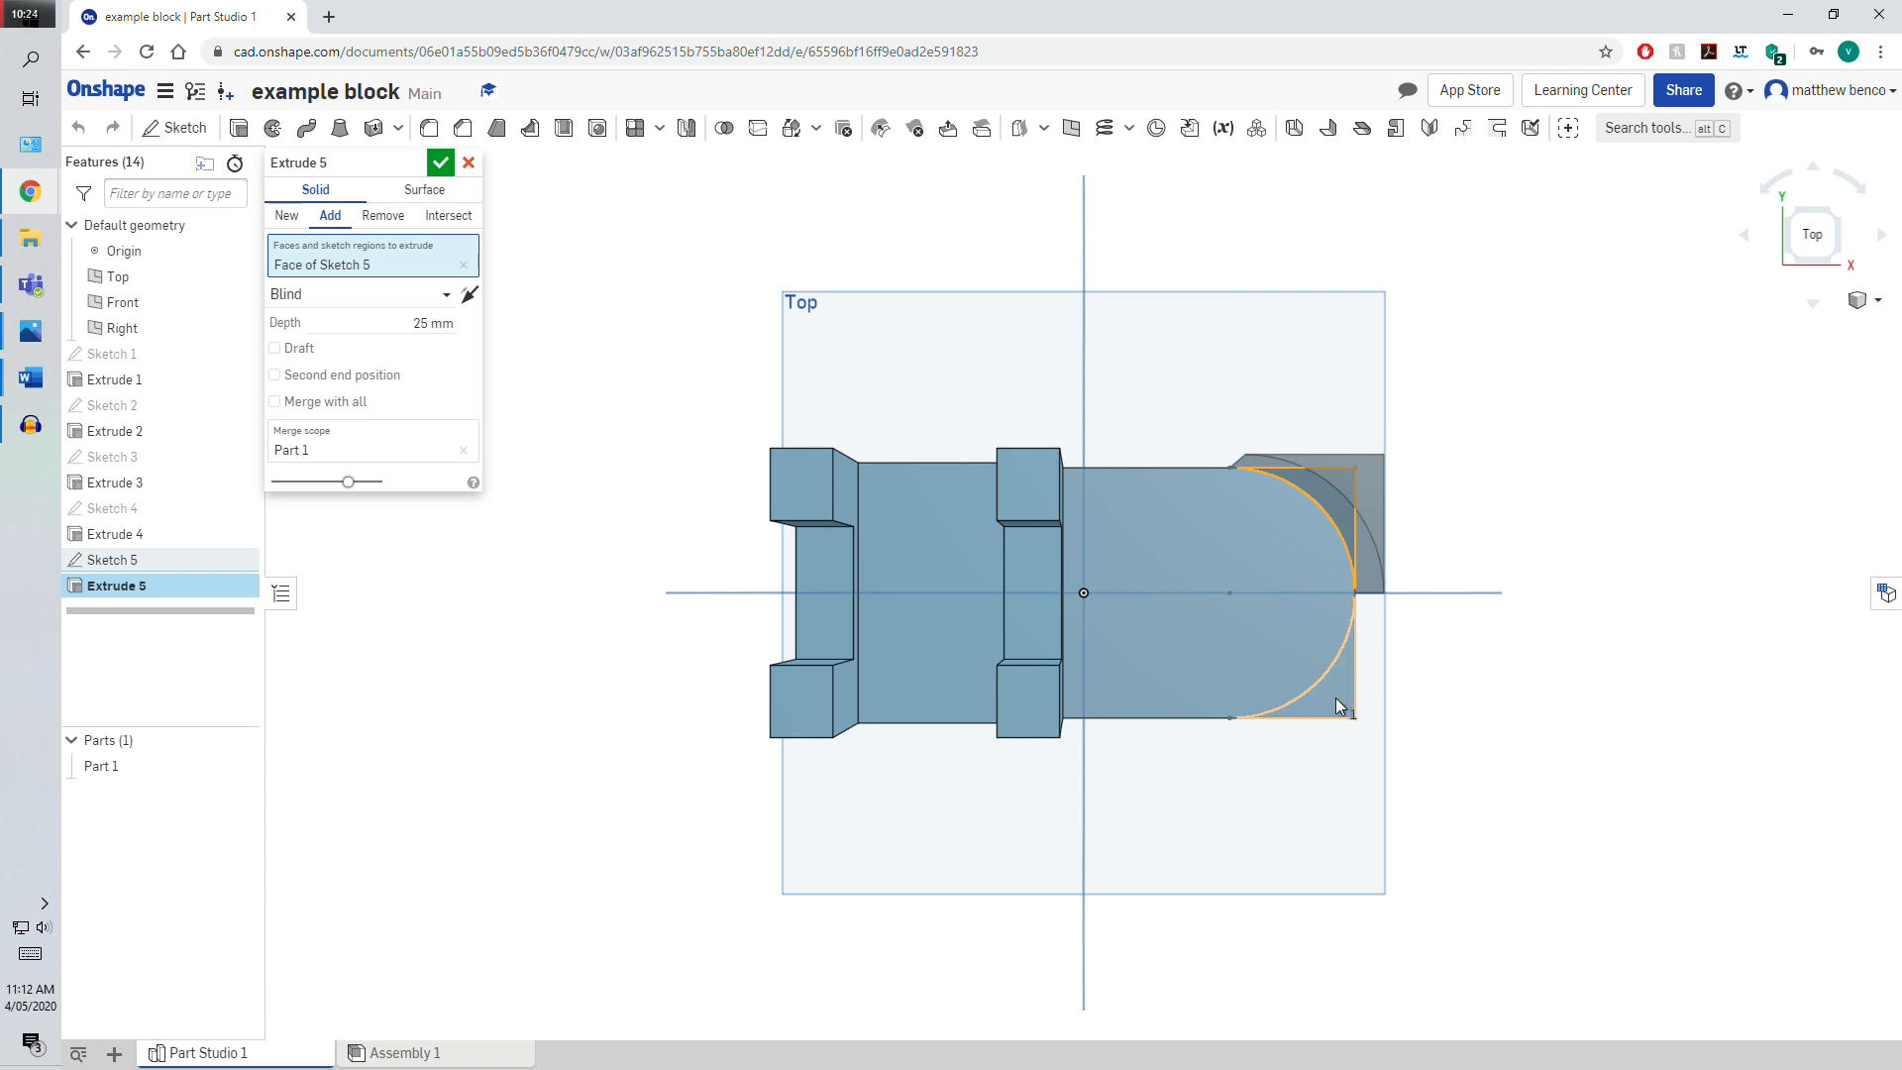
left_click(1342, 702)
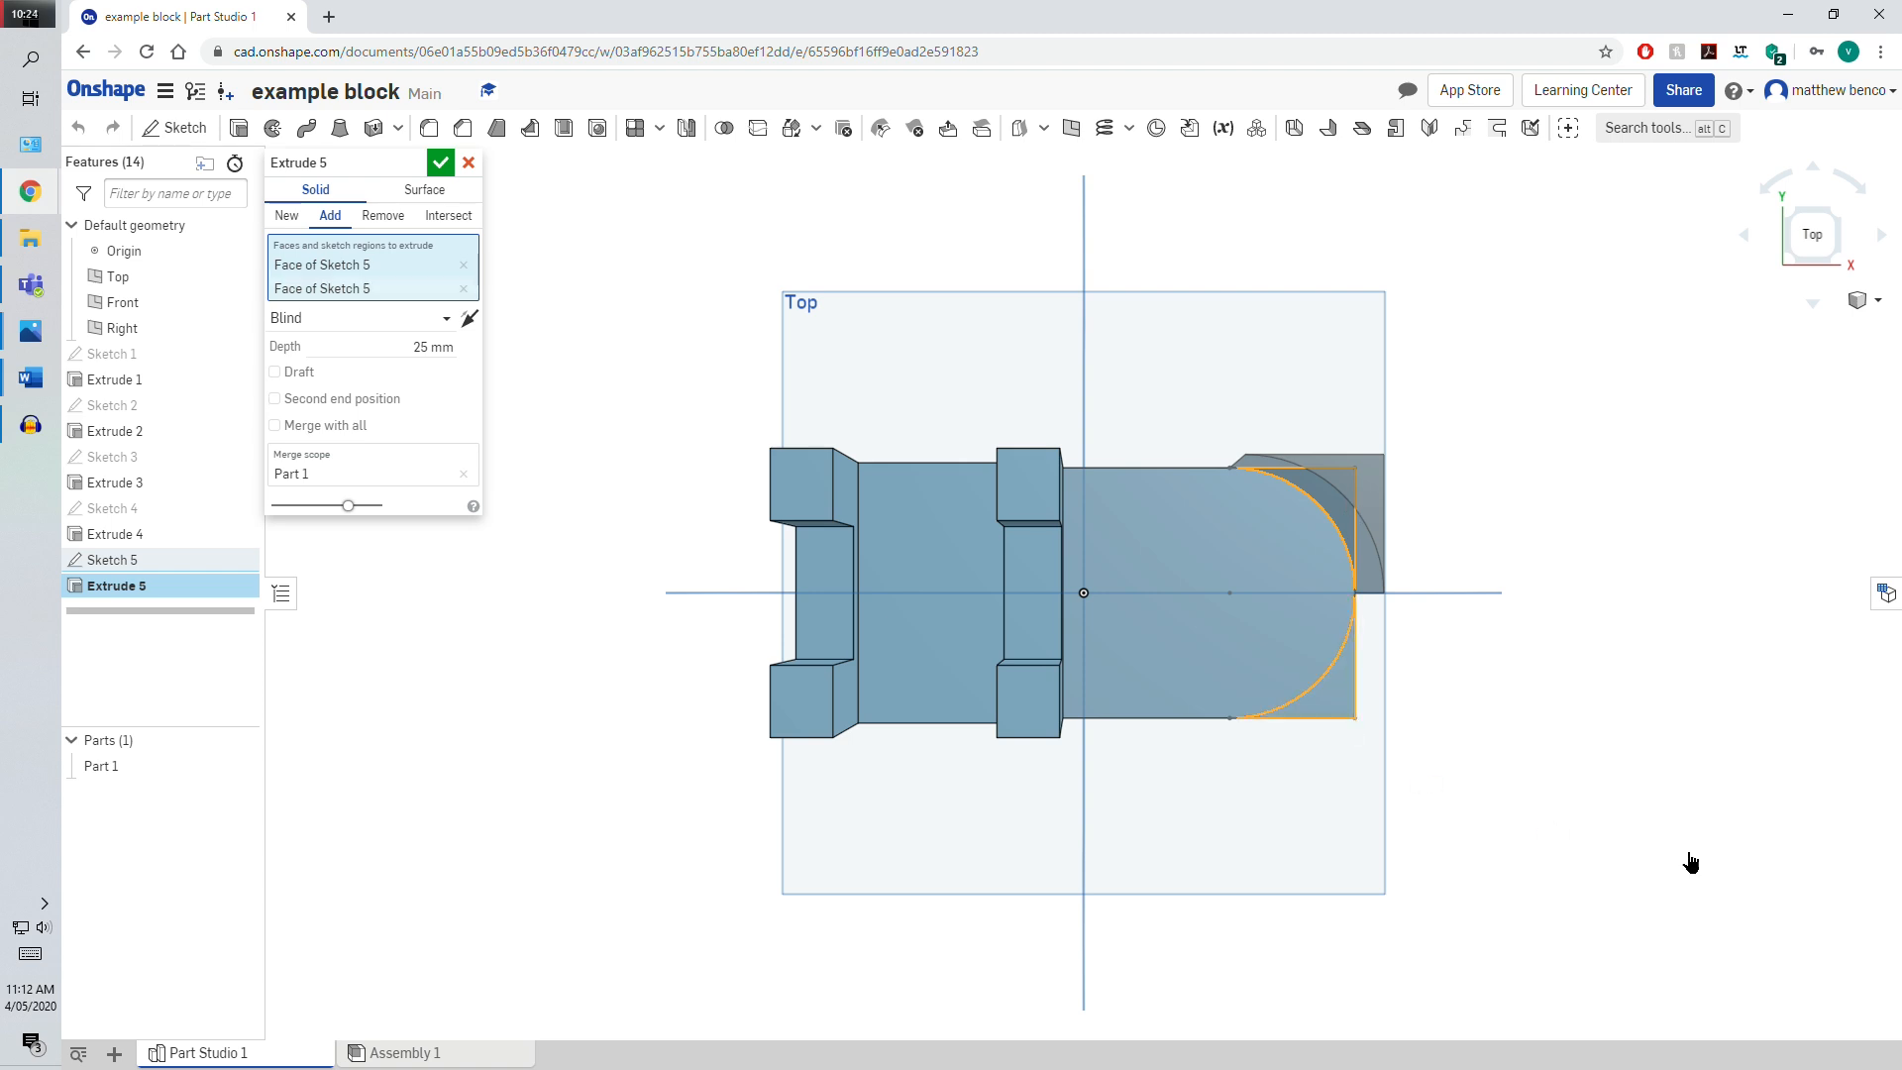
left_click(382, 220)
left_click(445, 171)
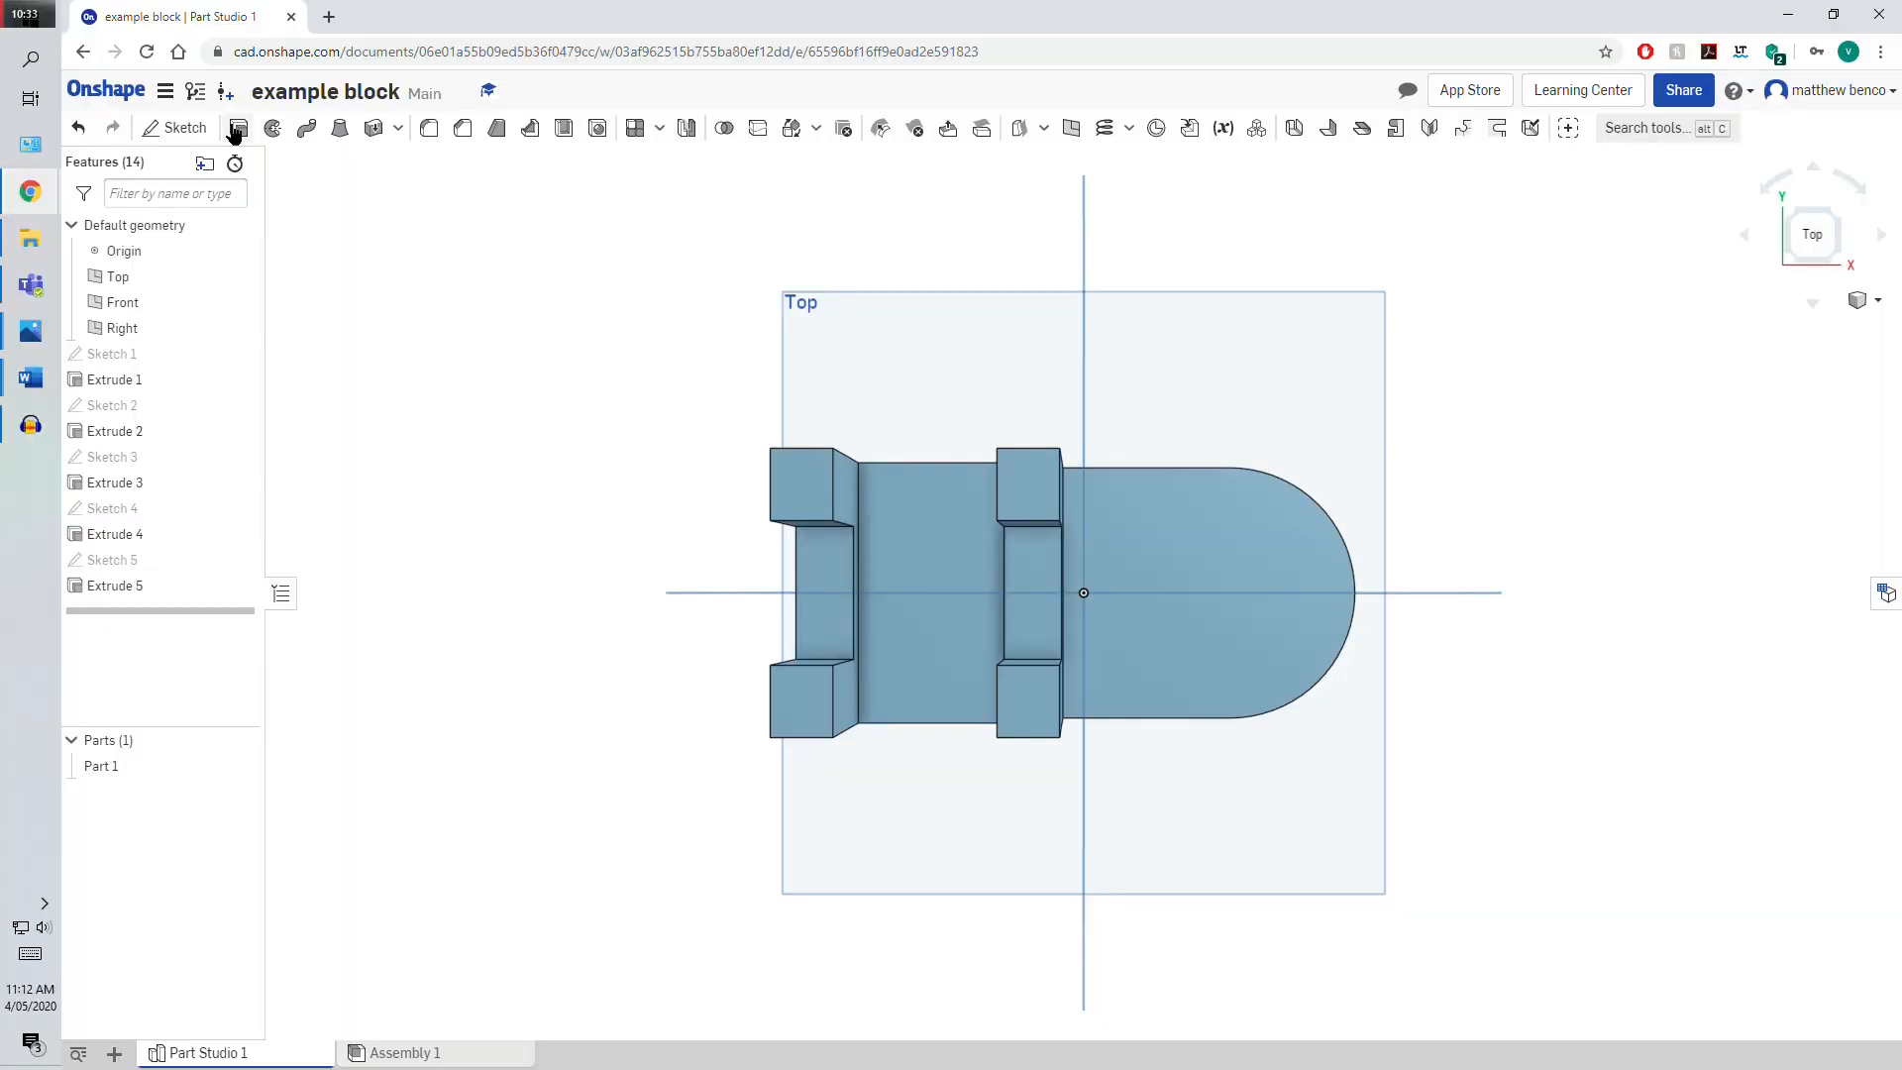
Start a sketch on the lowered rounded face and draw a guide line joining the two ends of its arc
left_click(182, 132)
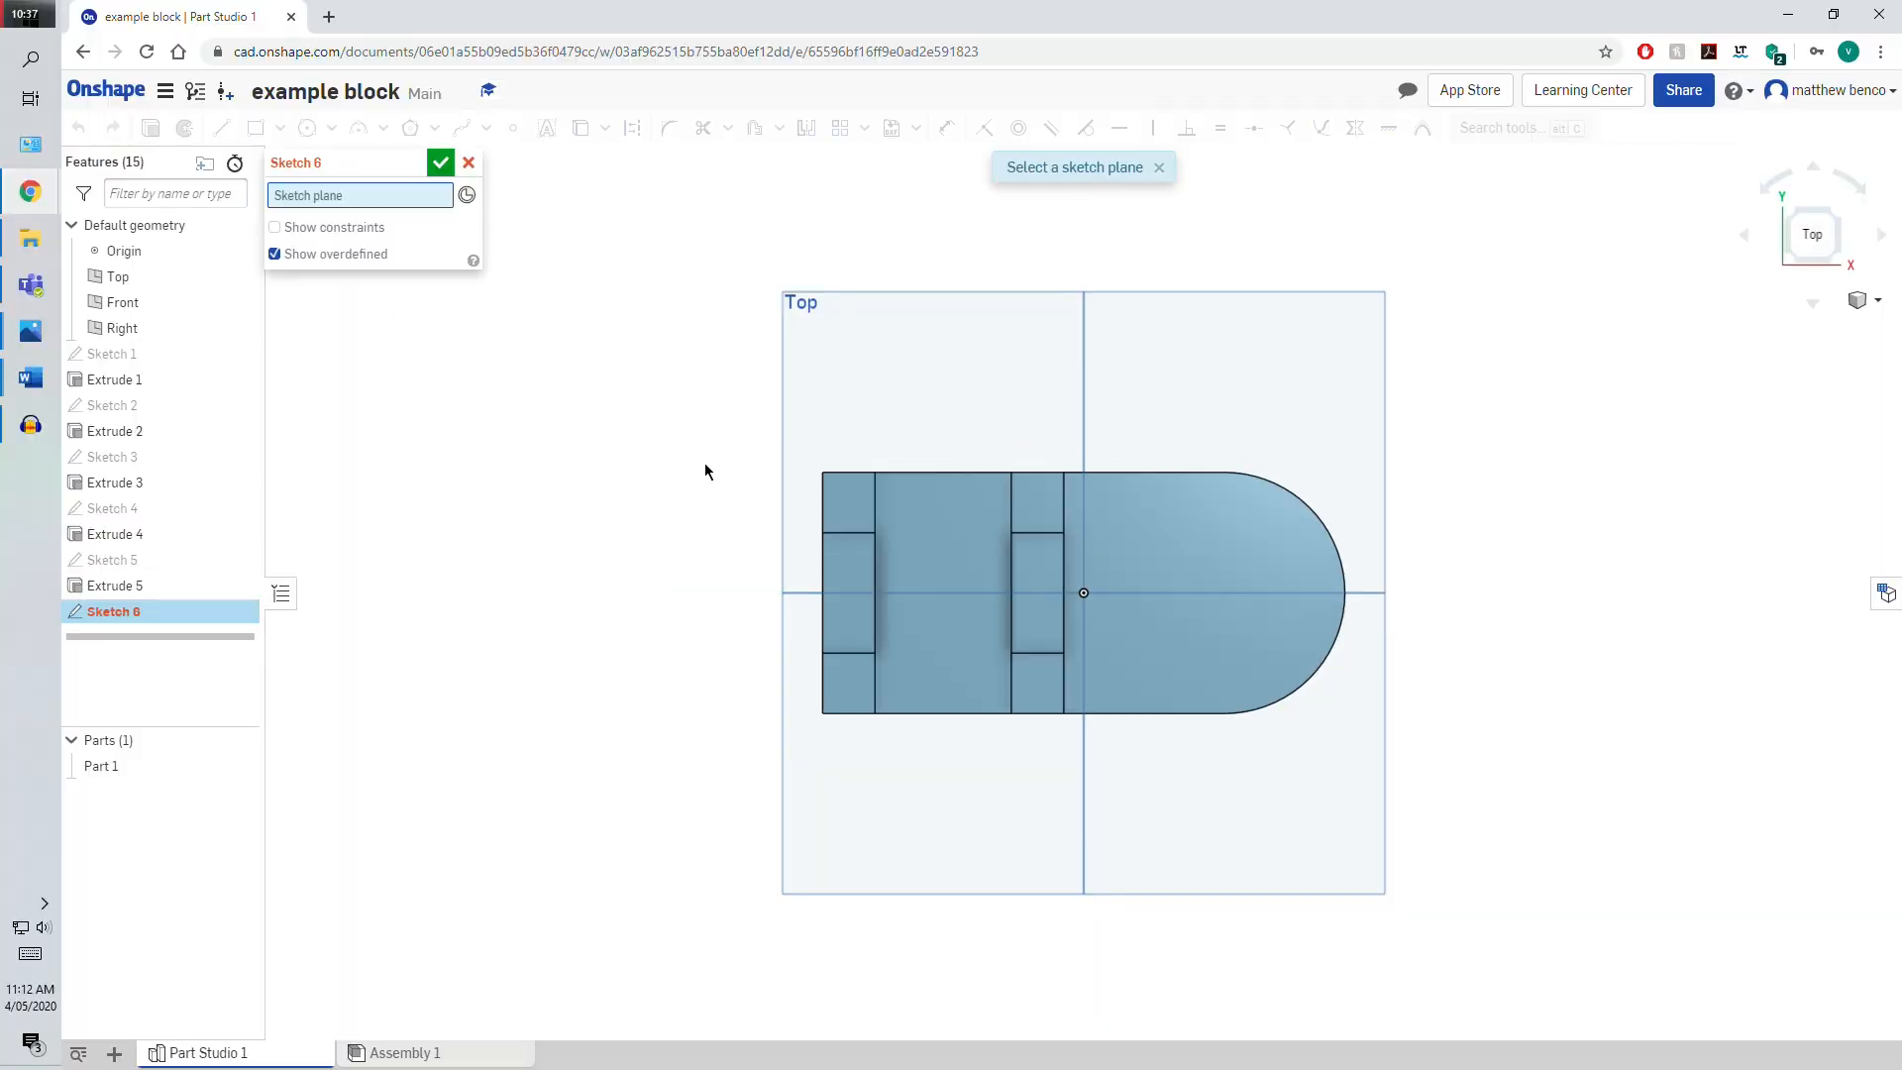
left_click(1250, 592)
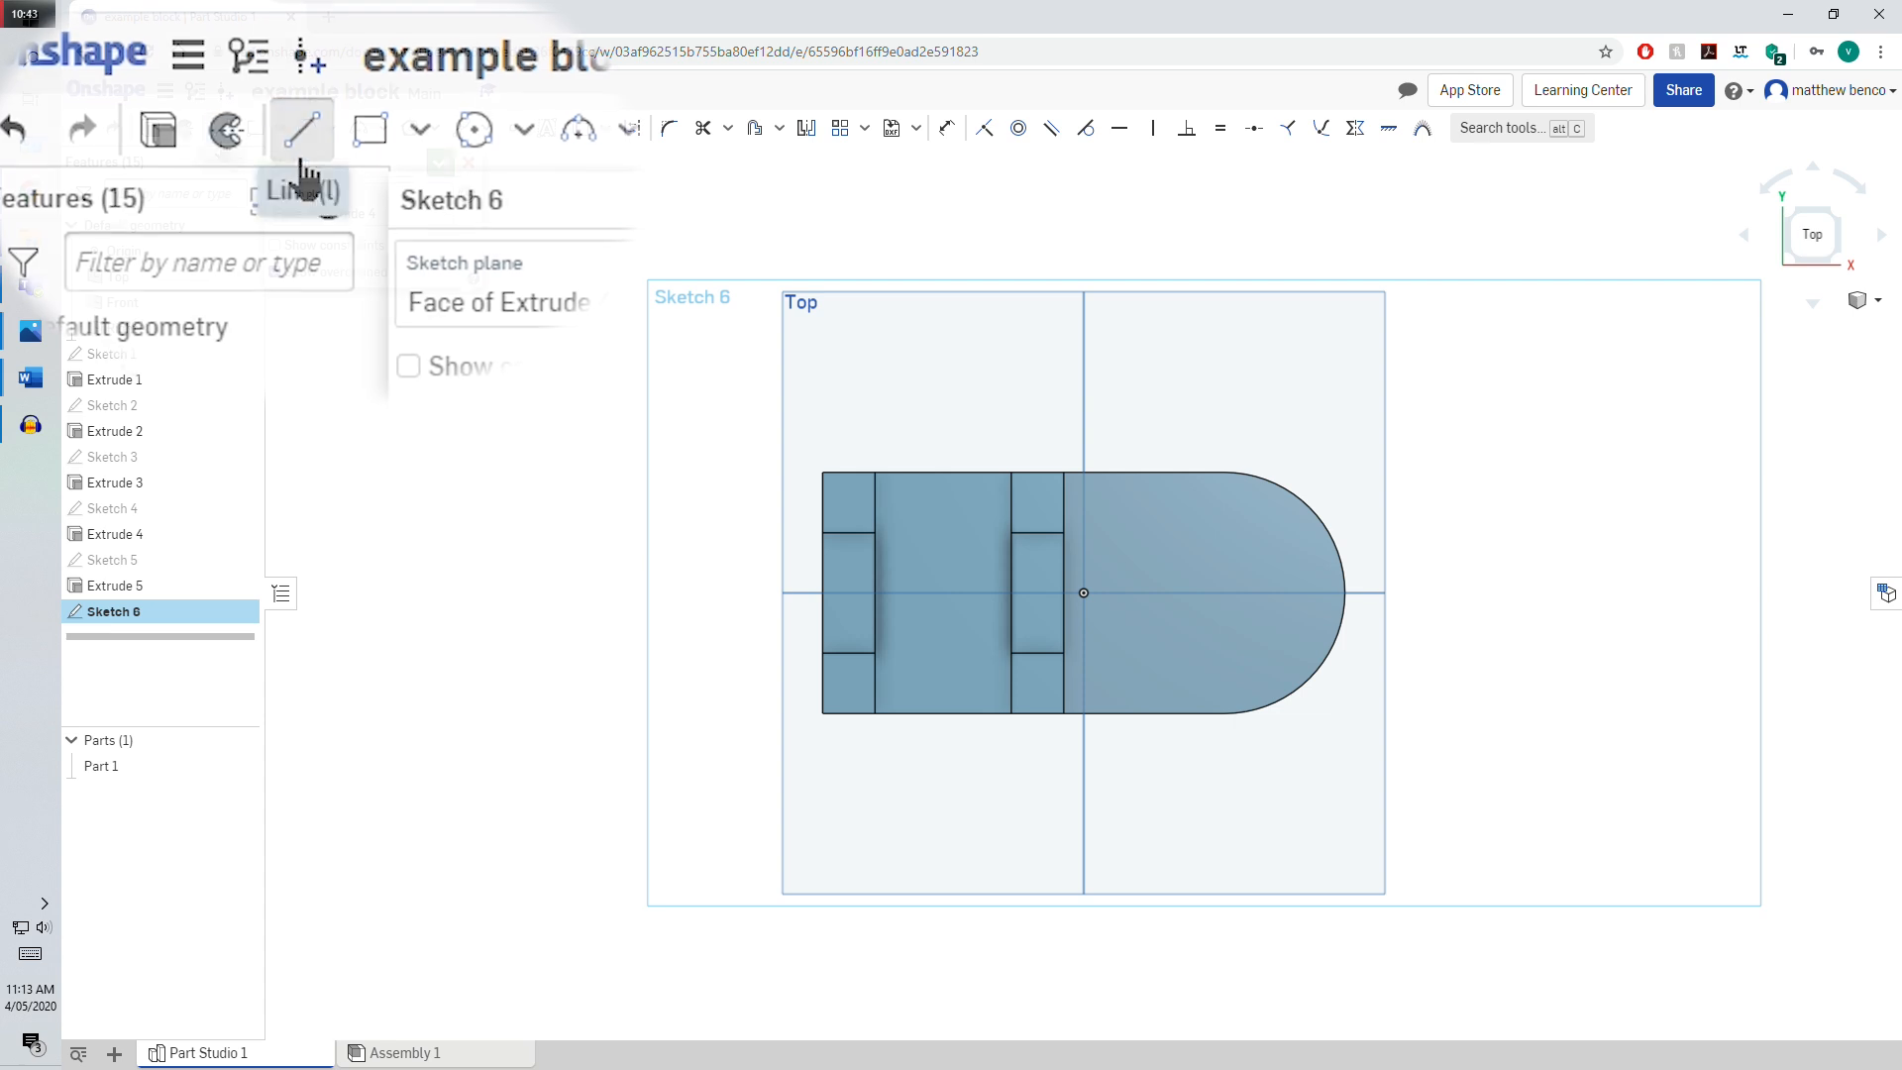
left_click(301, 153)
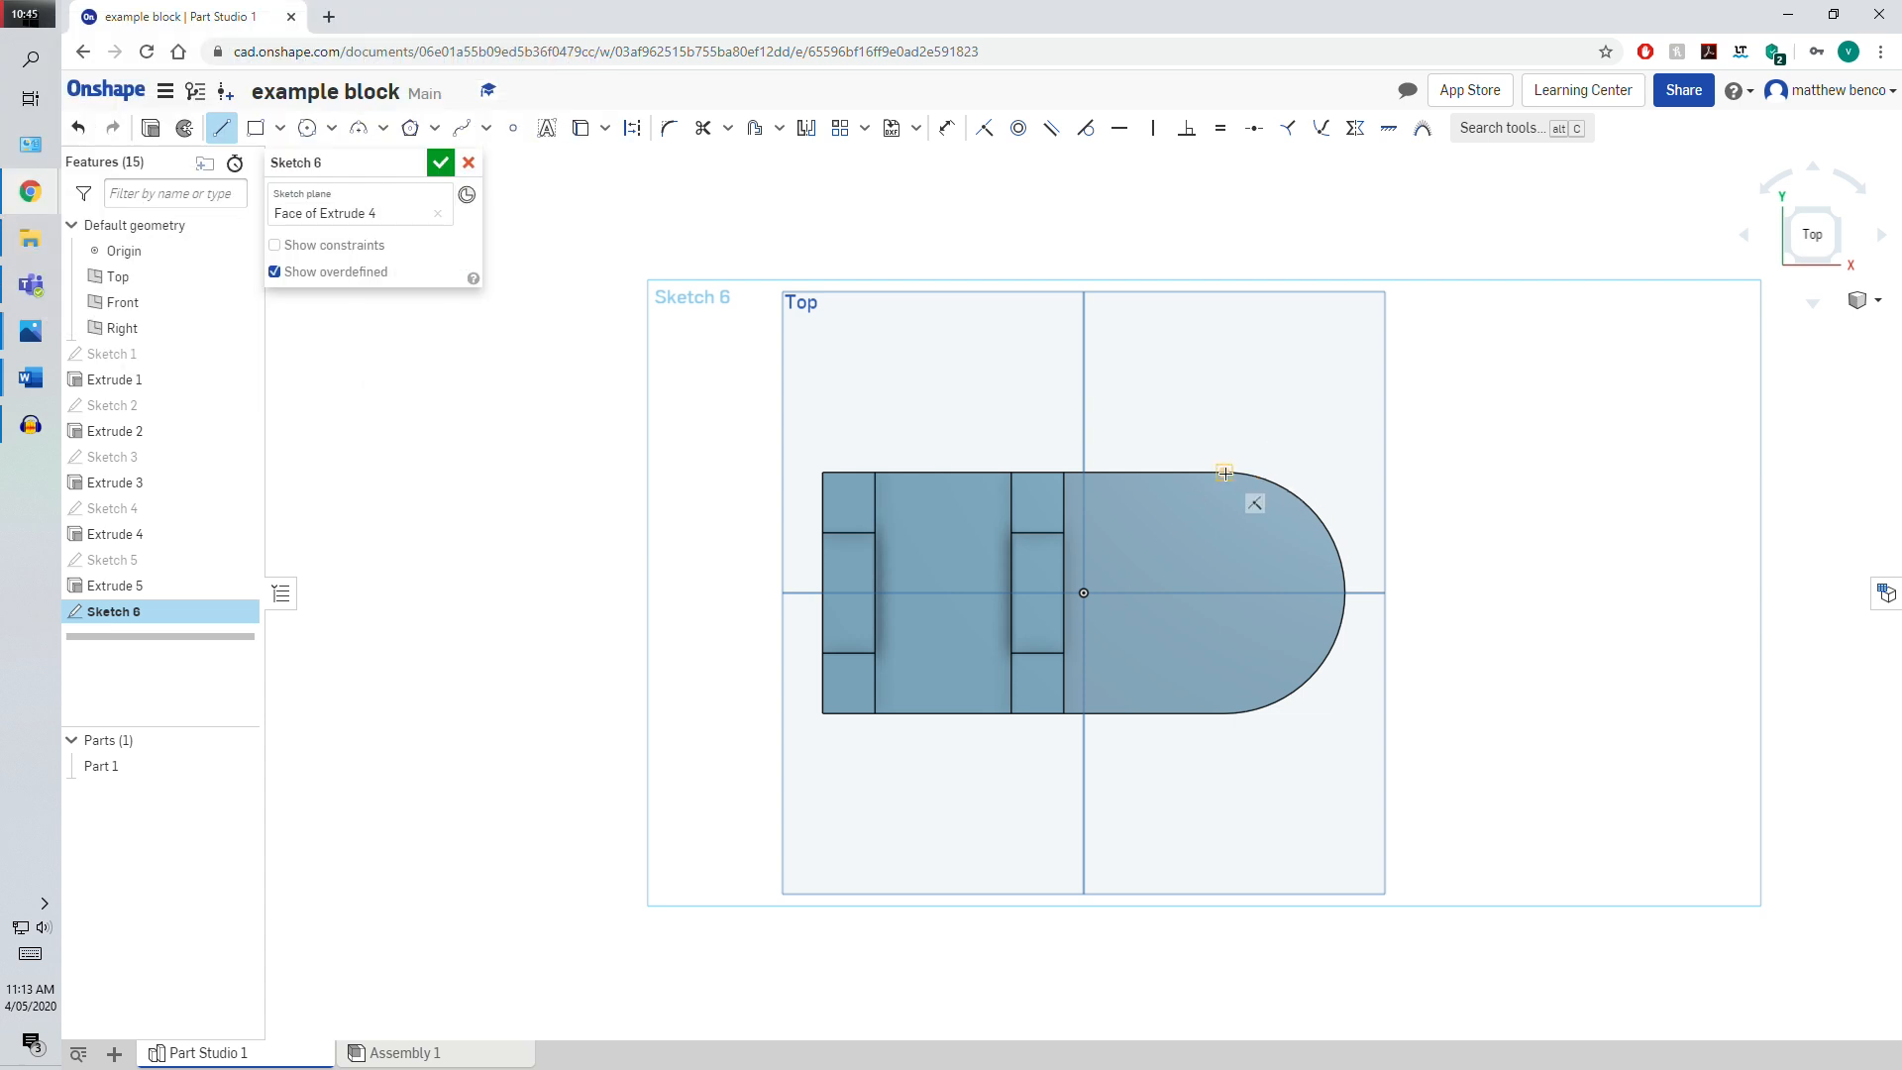
left_click(1224, 713)
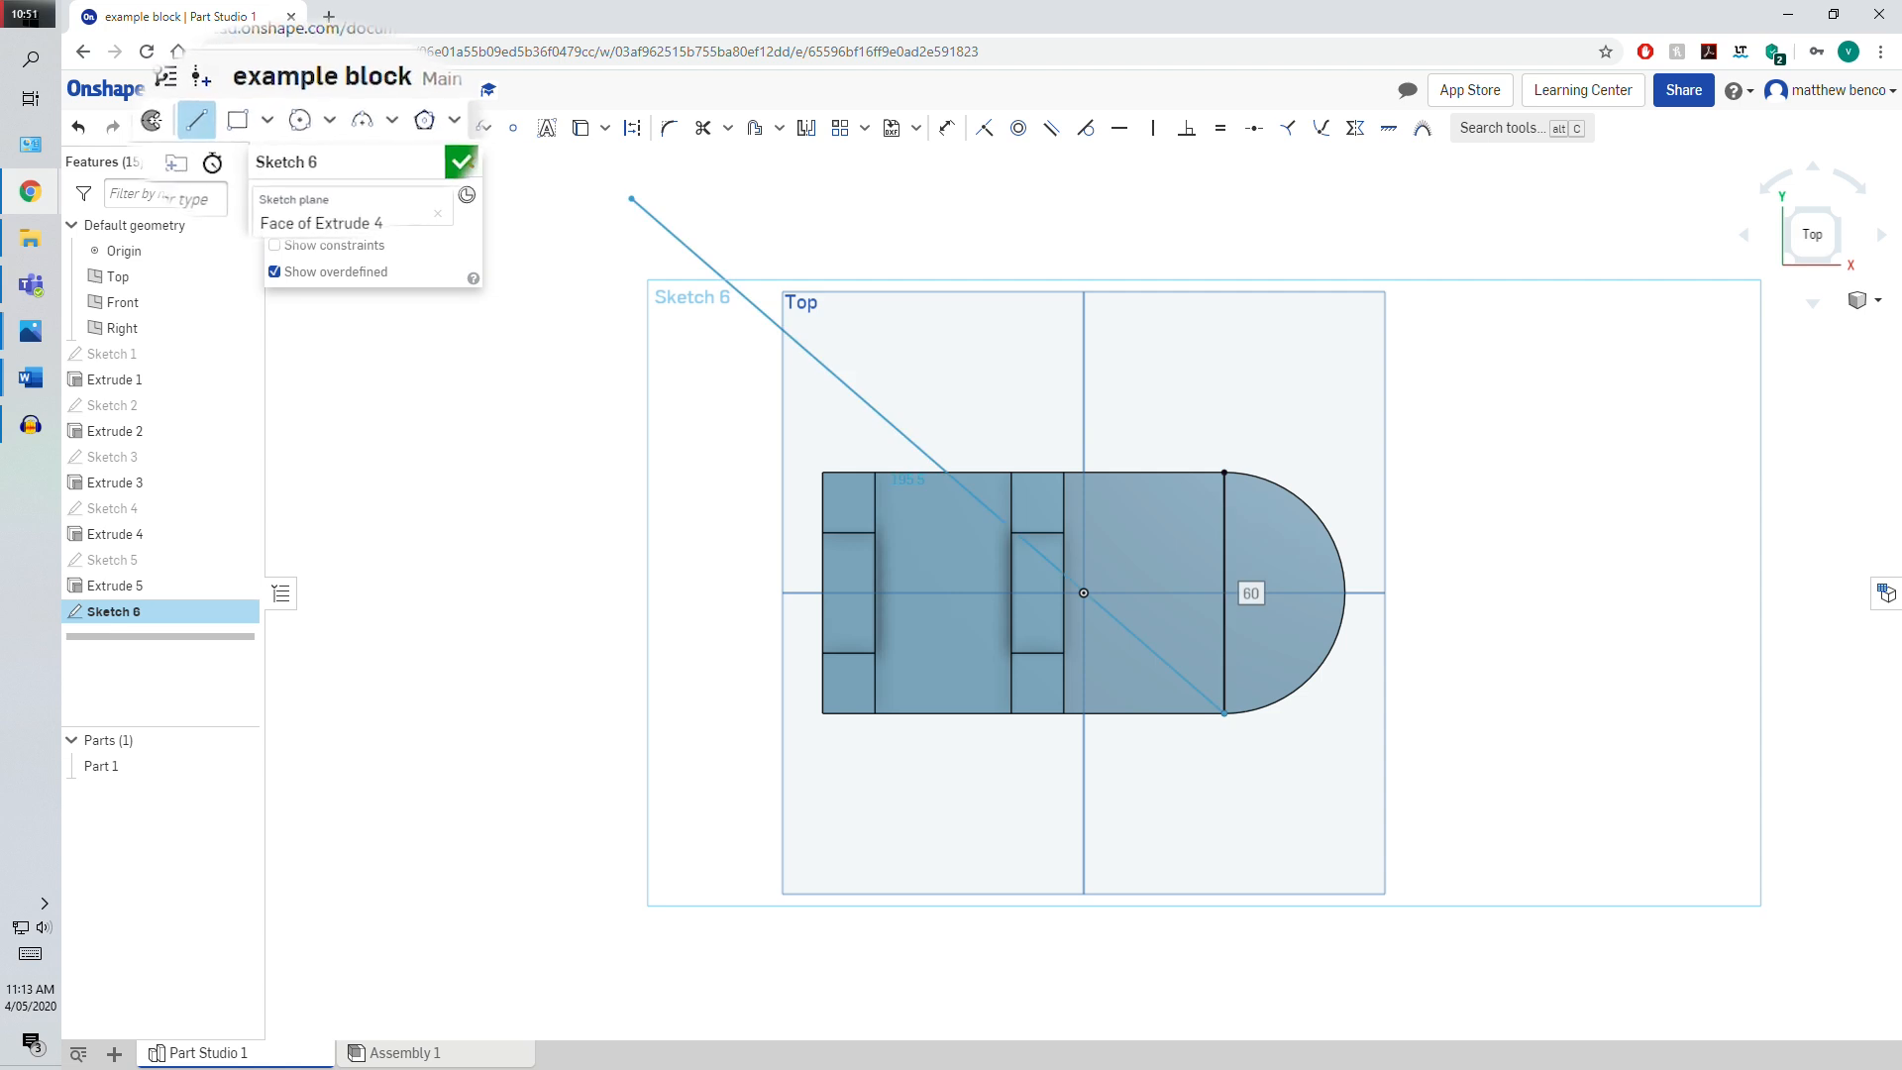
Draw a center point circle on the guide line's midpoint and set its diameter to 22 mm
left_click(328, 111)
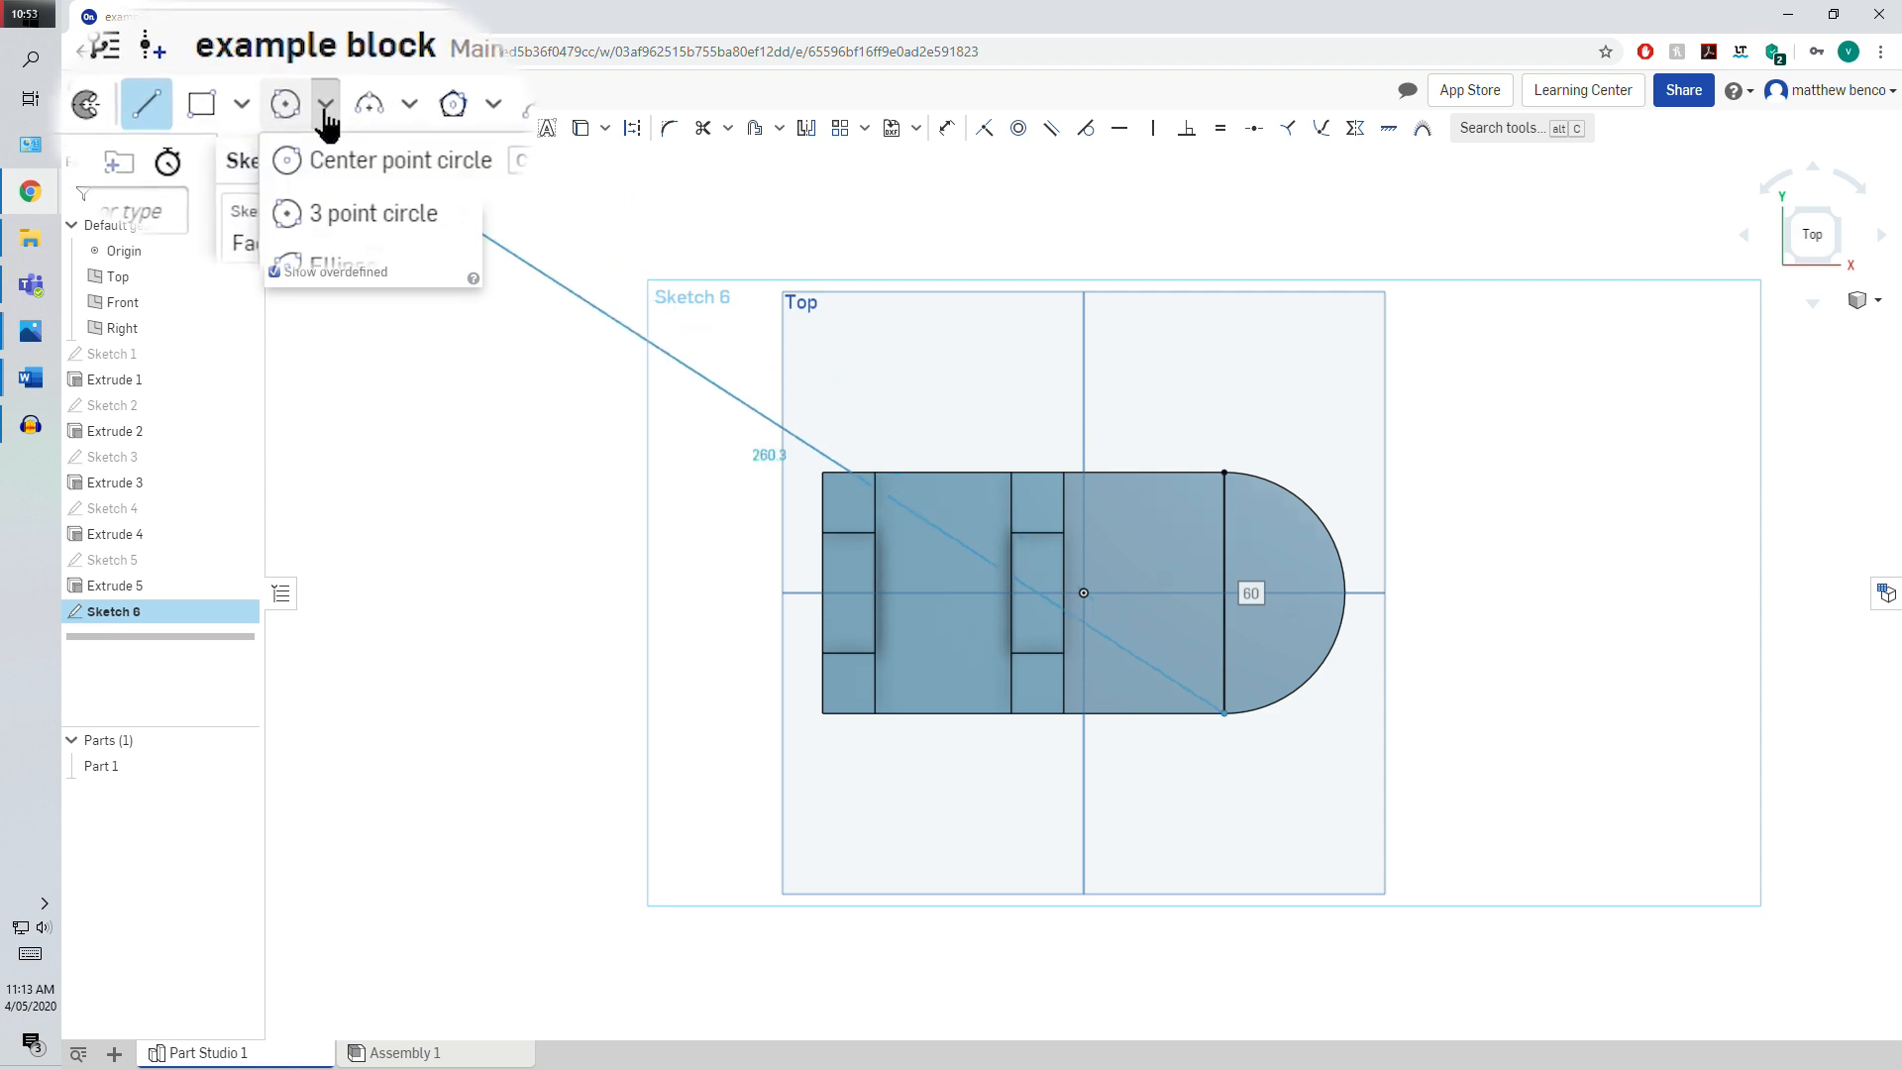
left_click(359, 162)
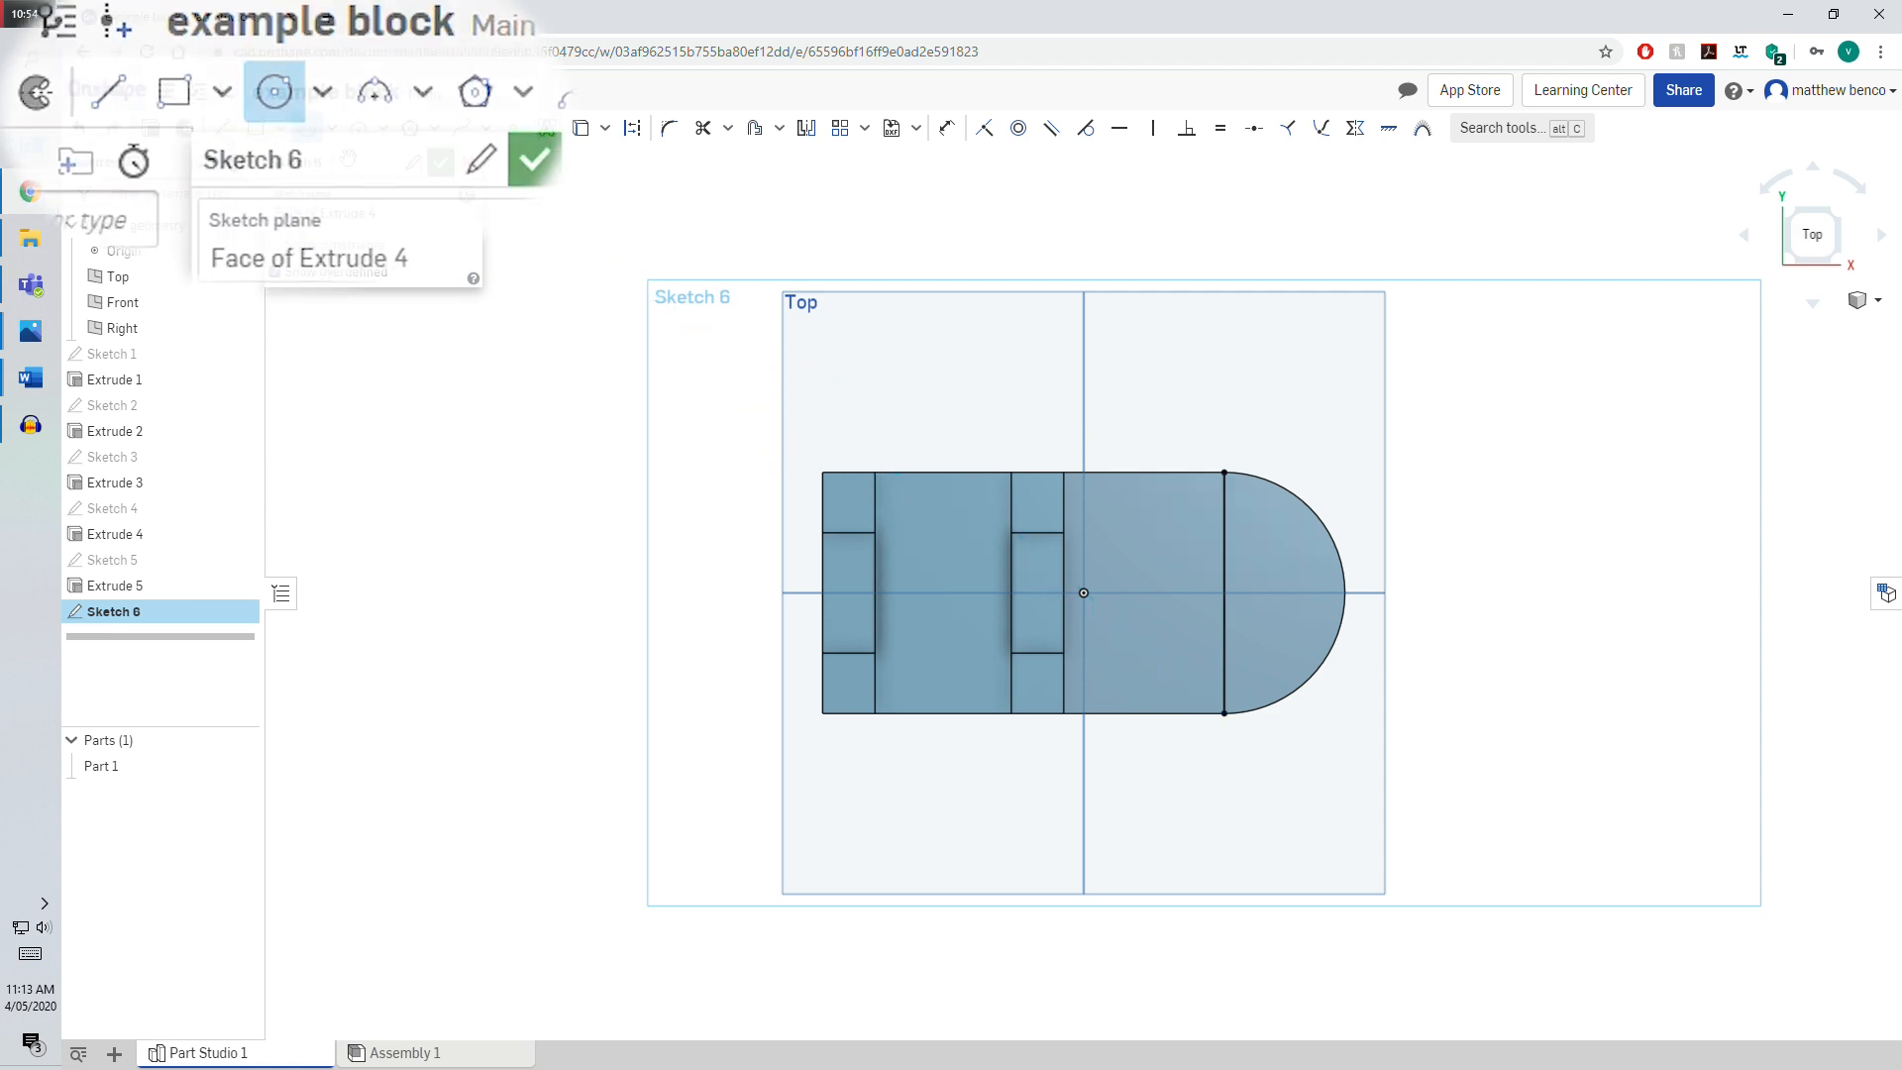
left_click(1225, 593)
left_click(1273, 620)
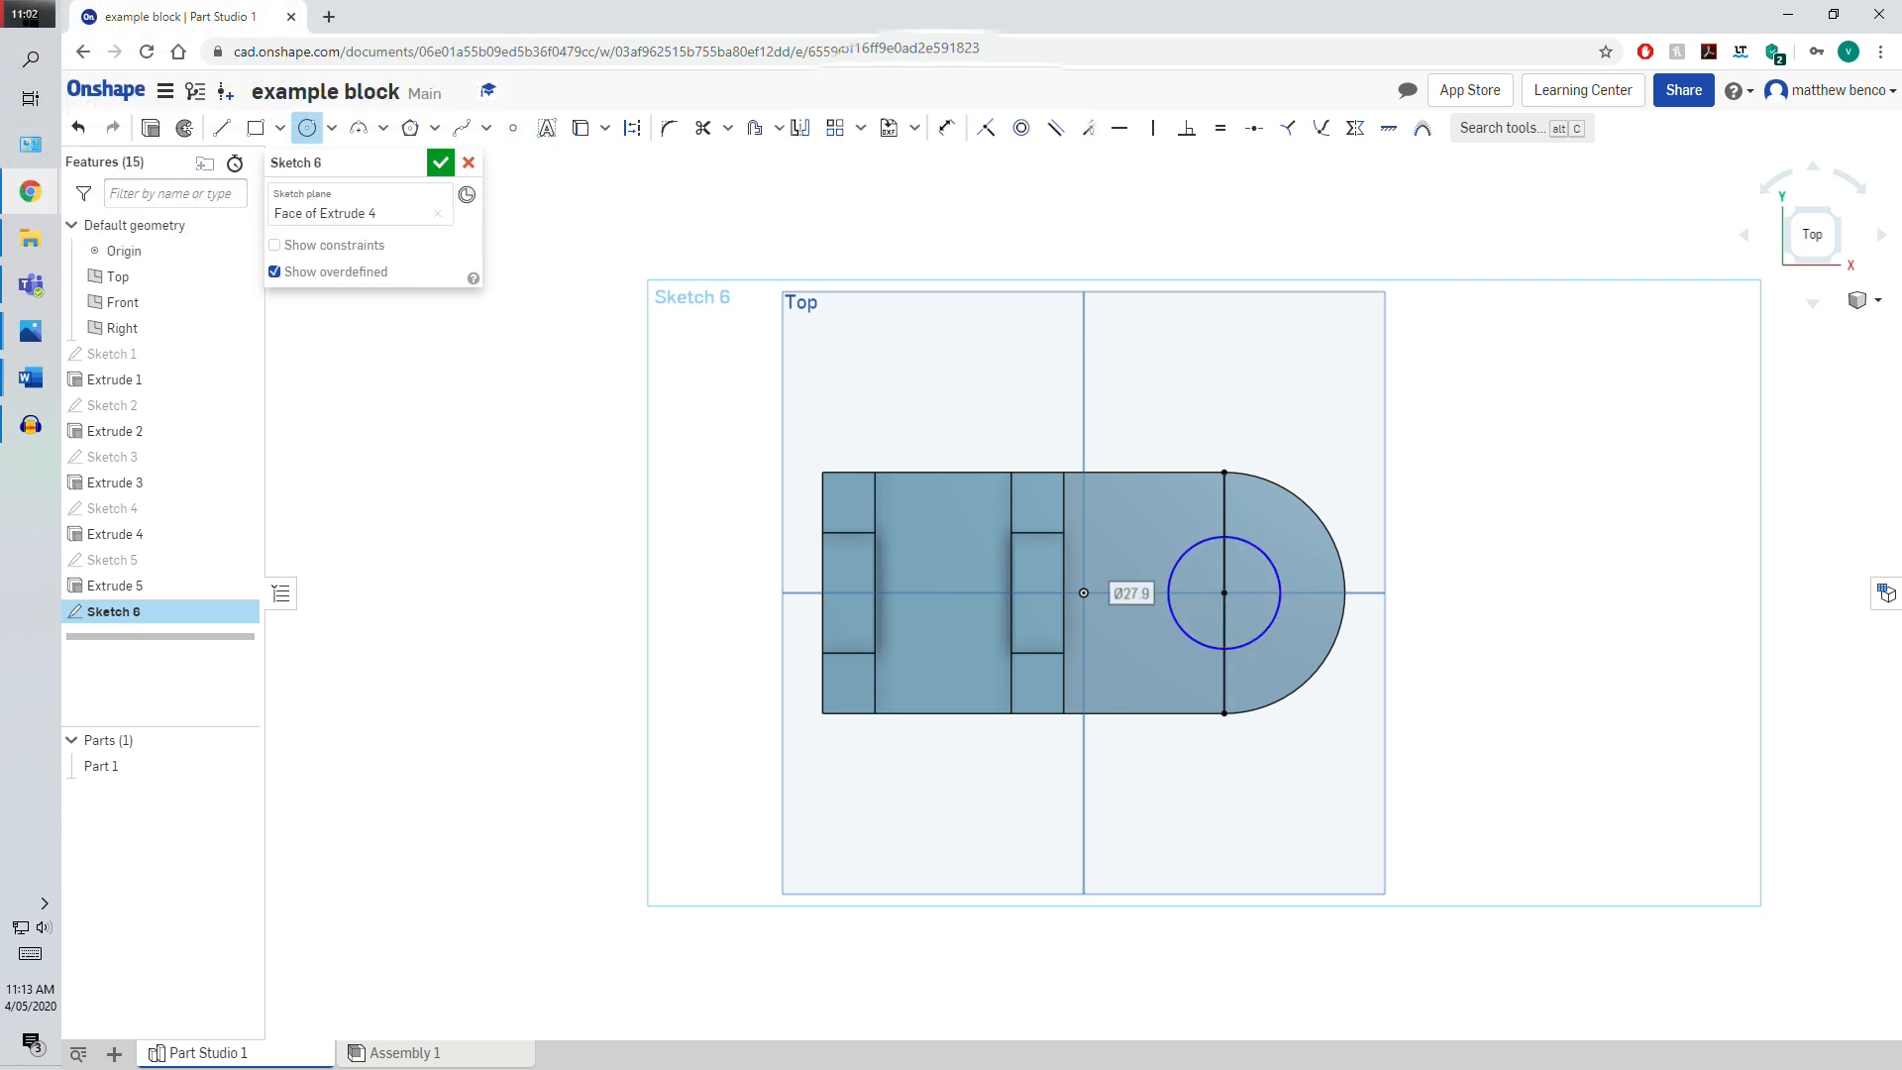
left_click(946, 129)
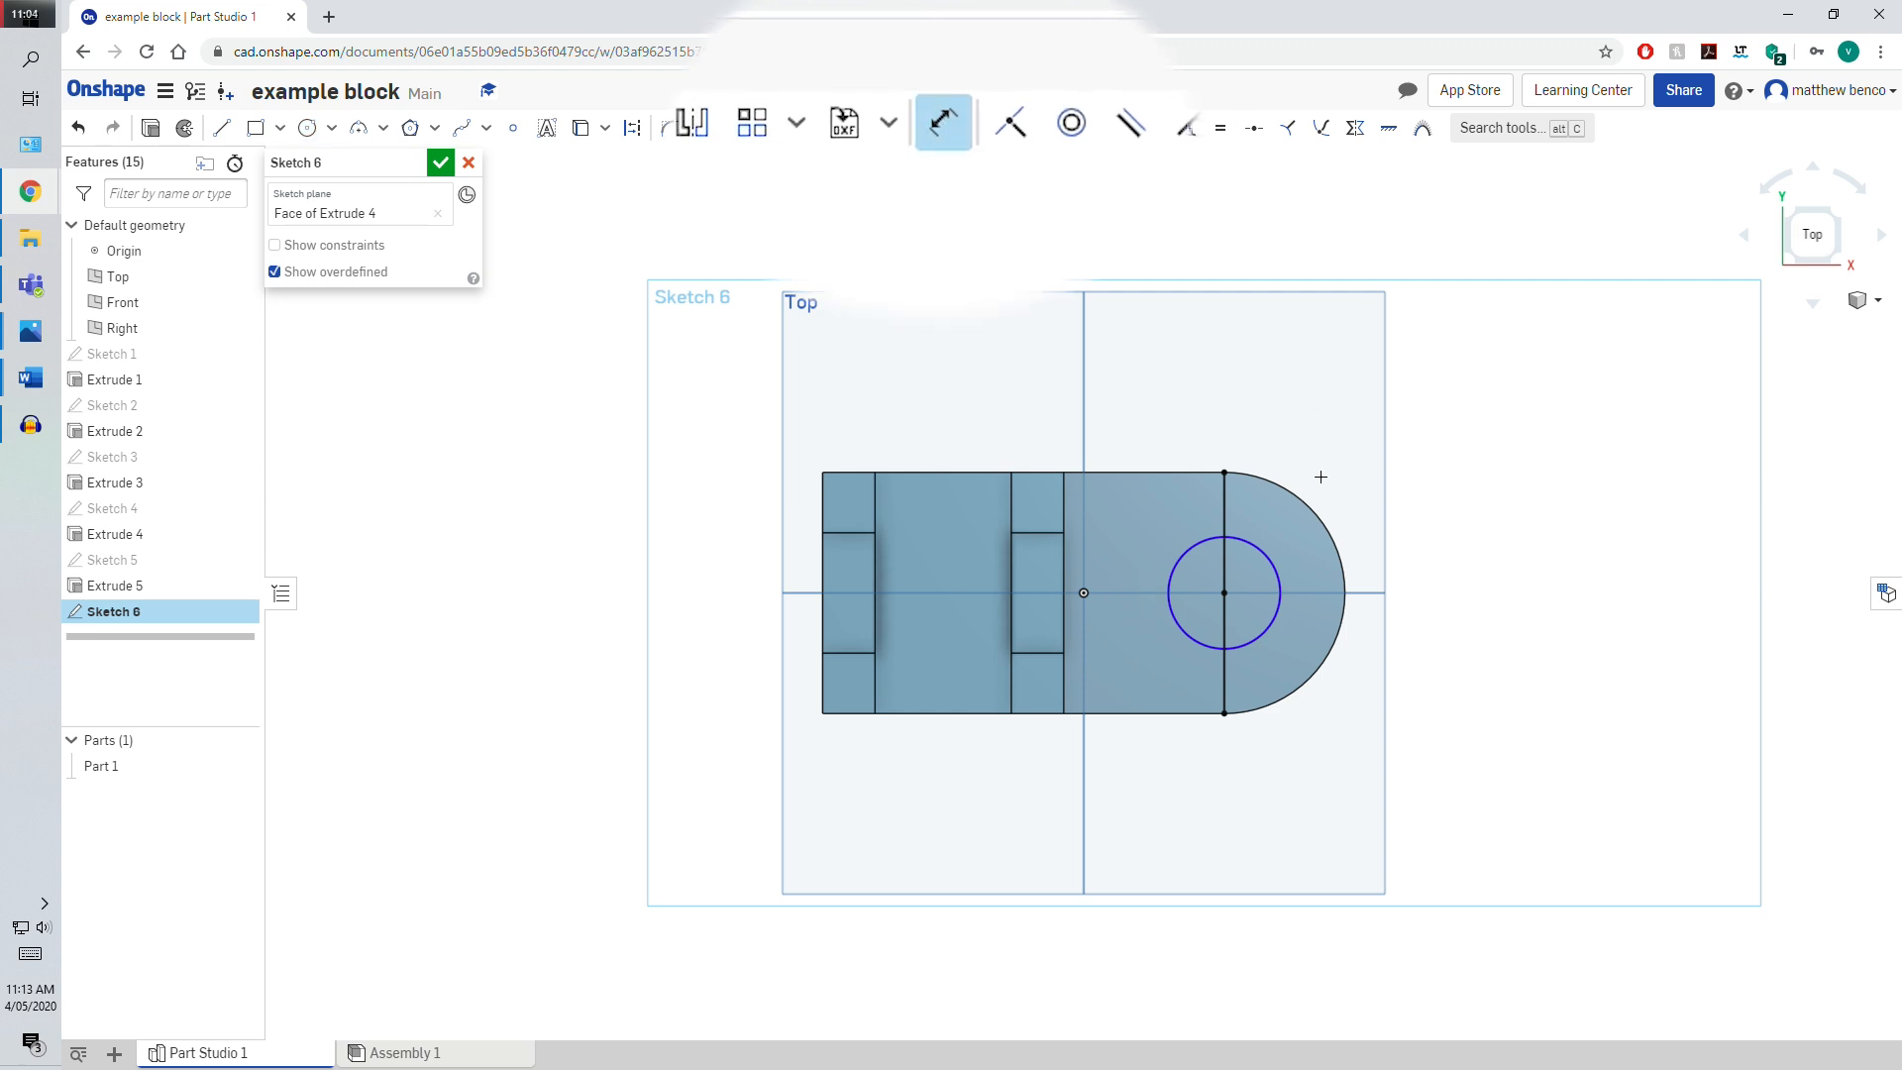
left_click(1264, 554)
left_click(1127, 420)
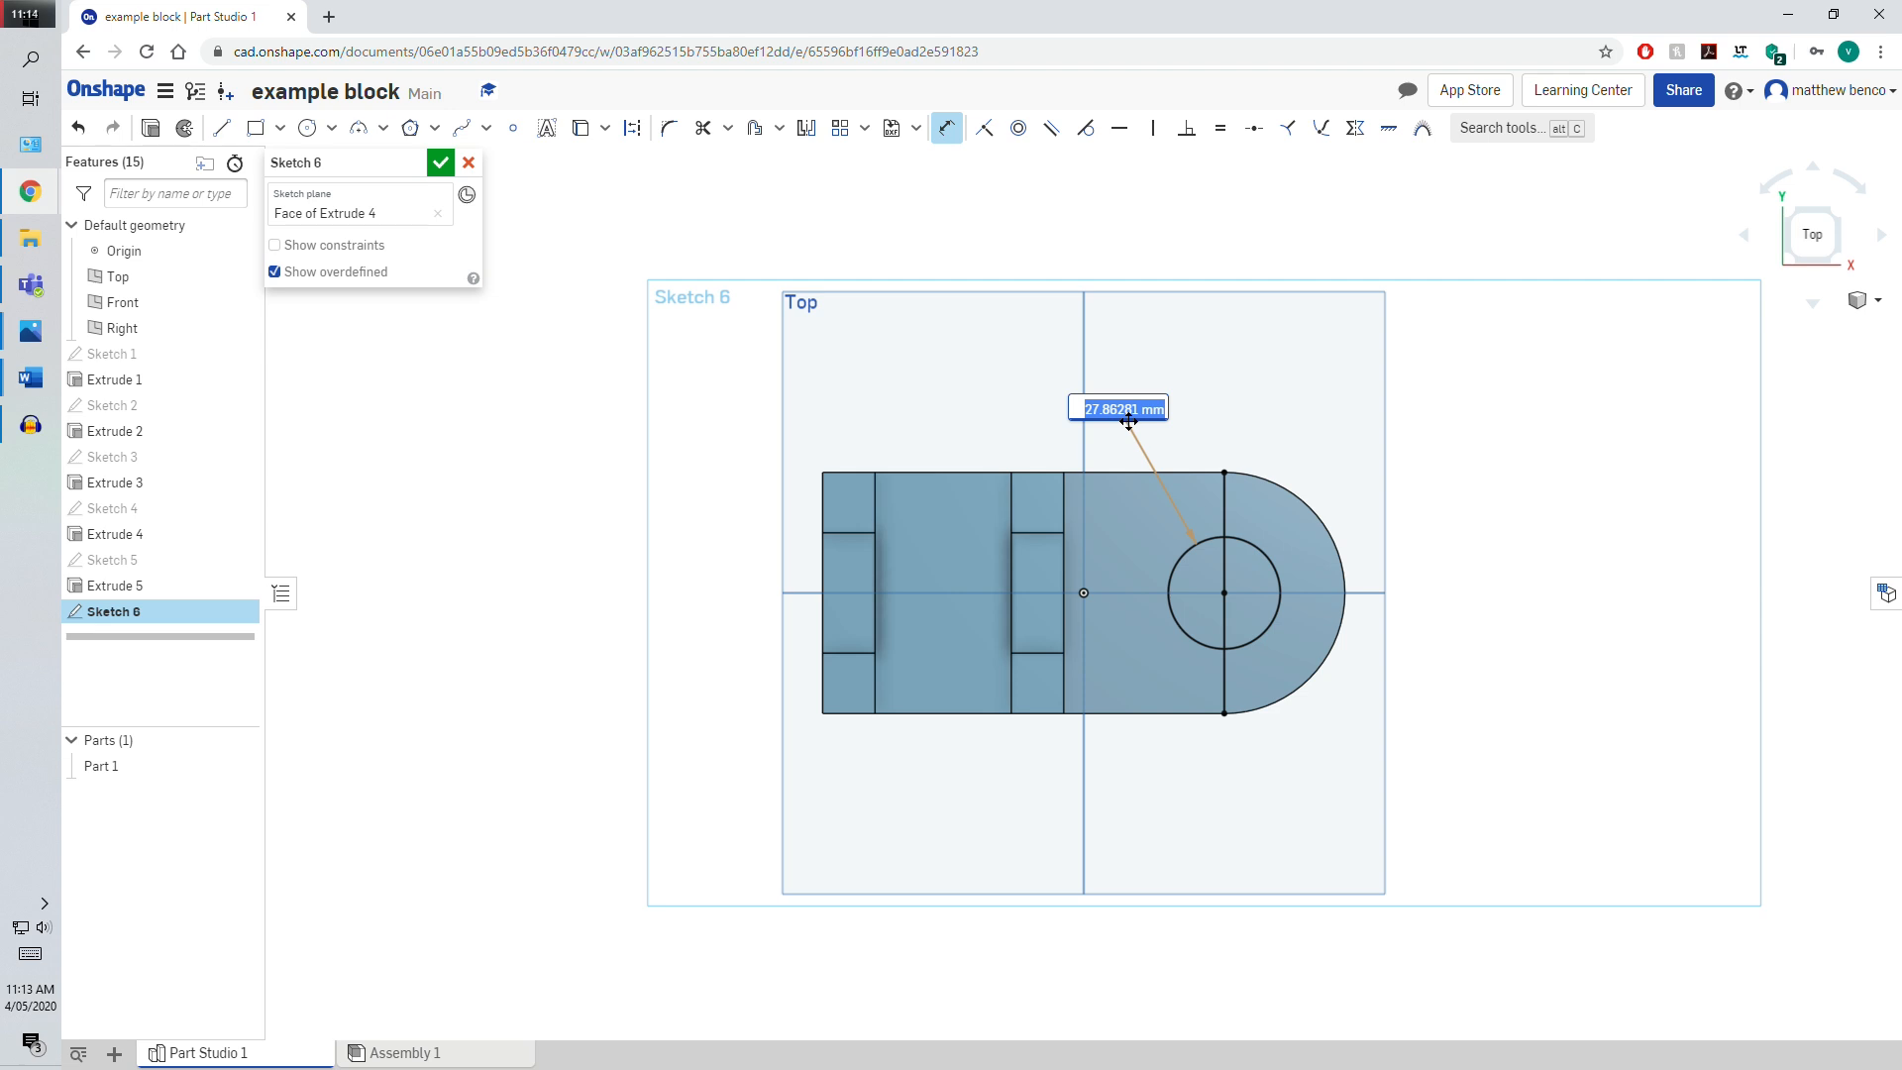
key("Return")
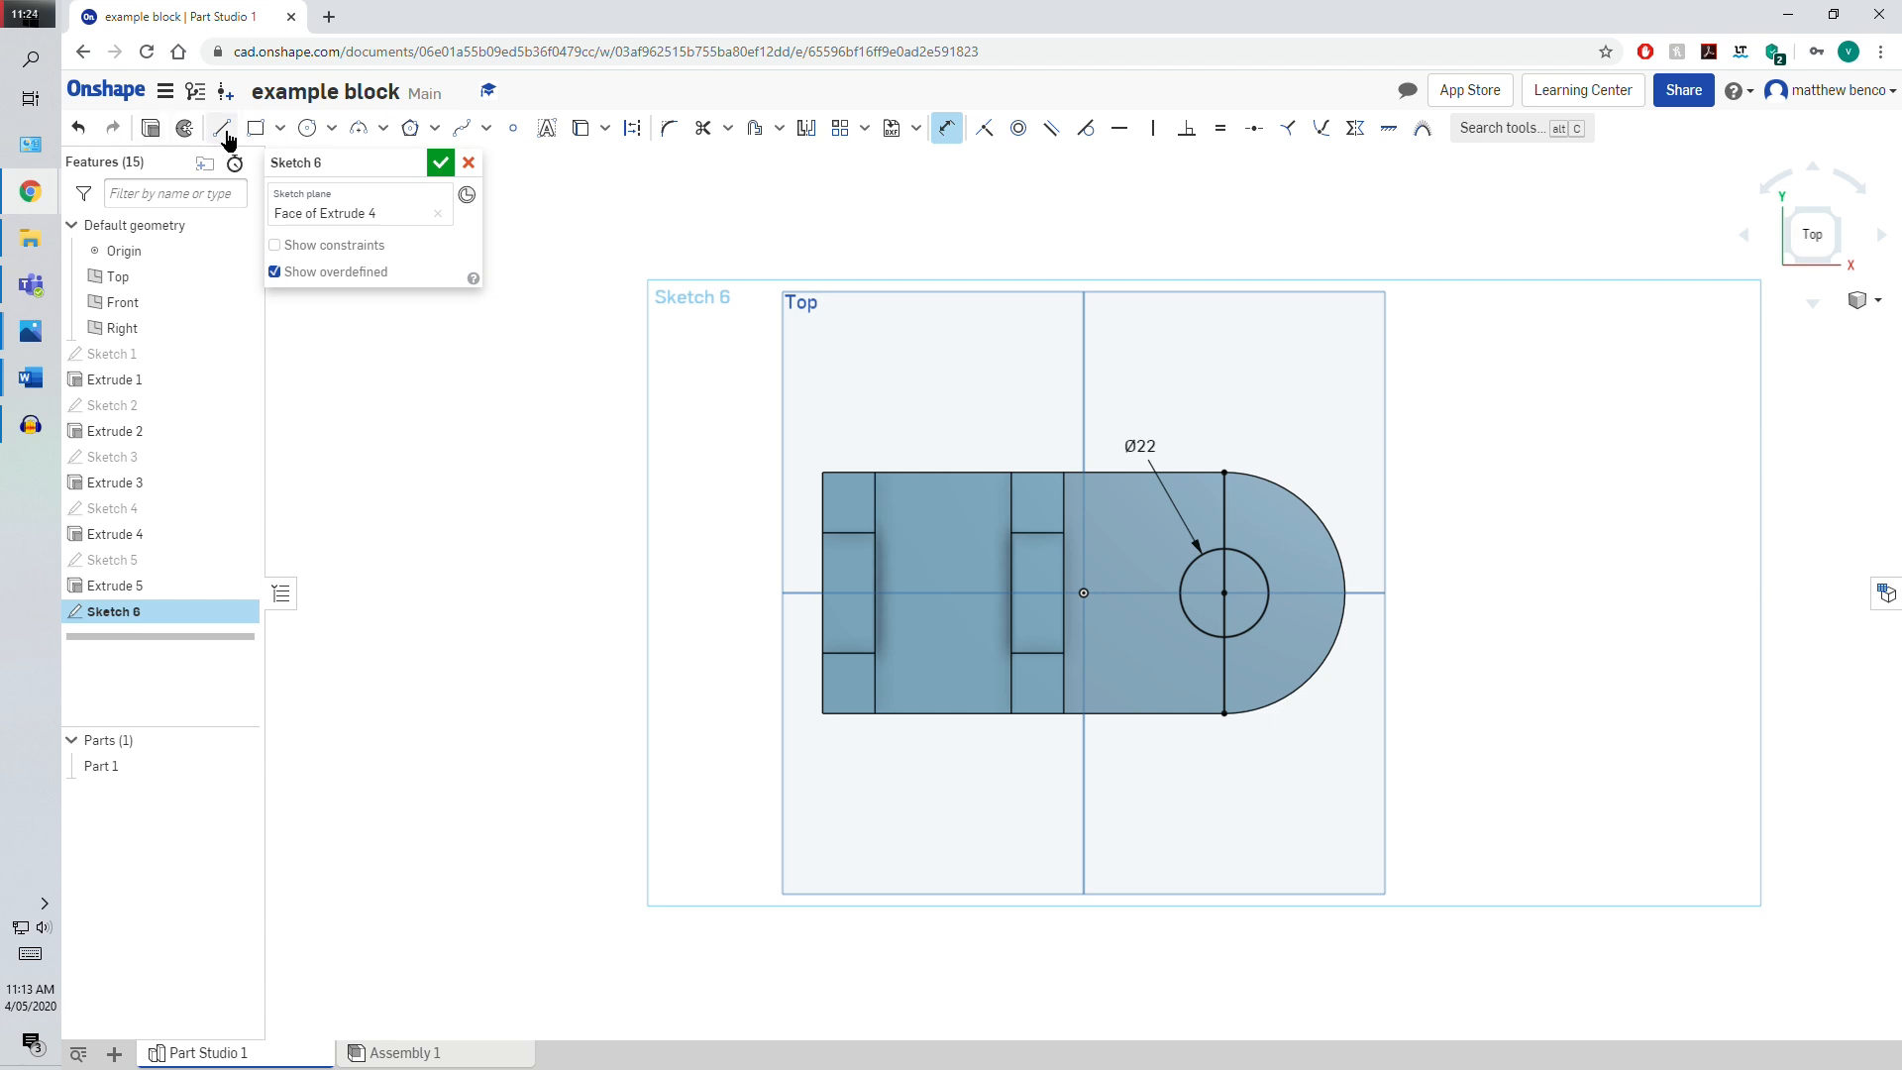
Delete the guide line running through the circle and finish the sketch
left_click(1225, 496)
key("Delete")
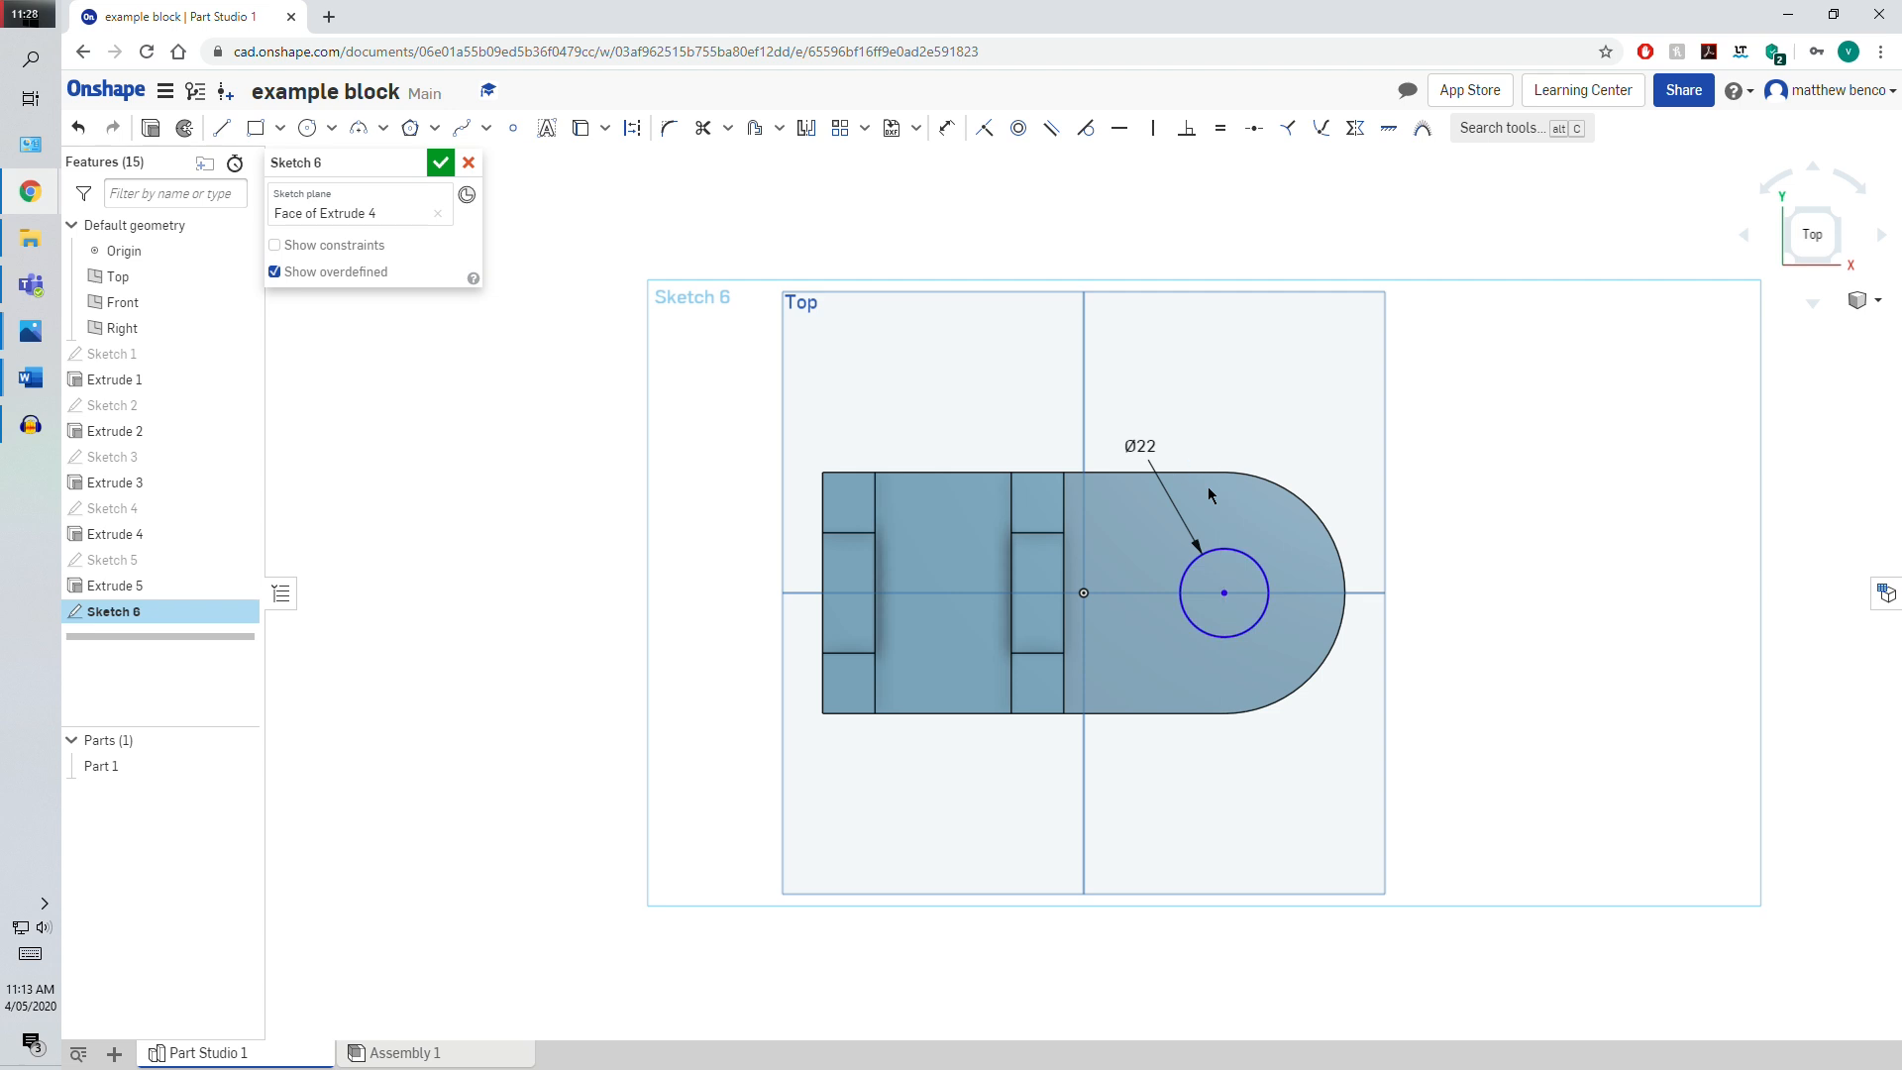
left_click(440, 162)
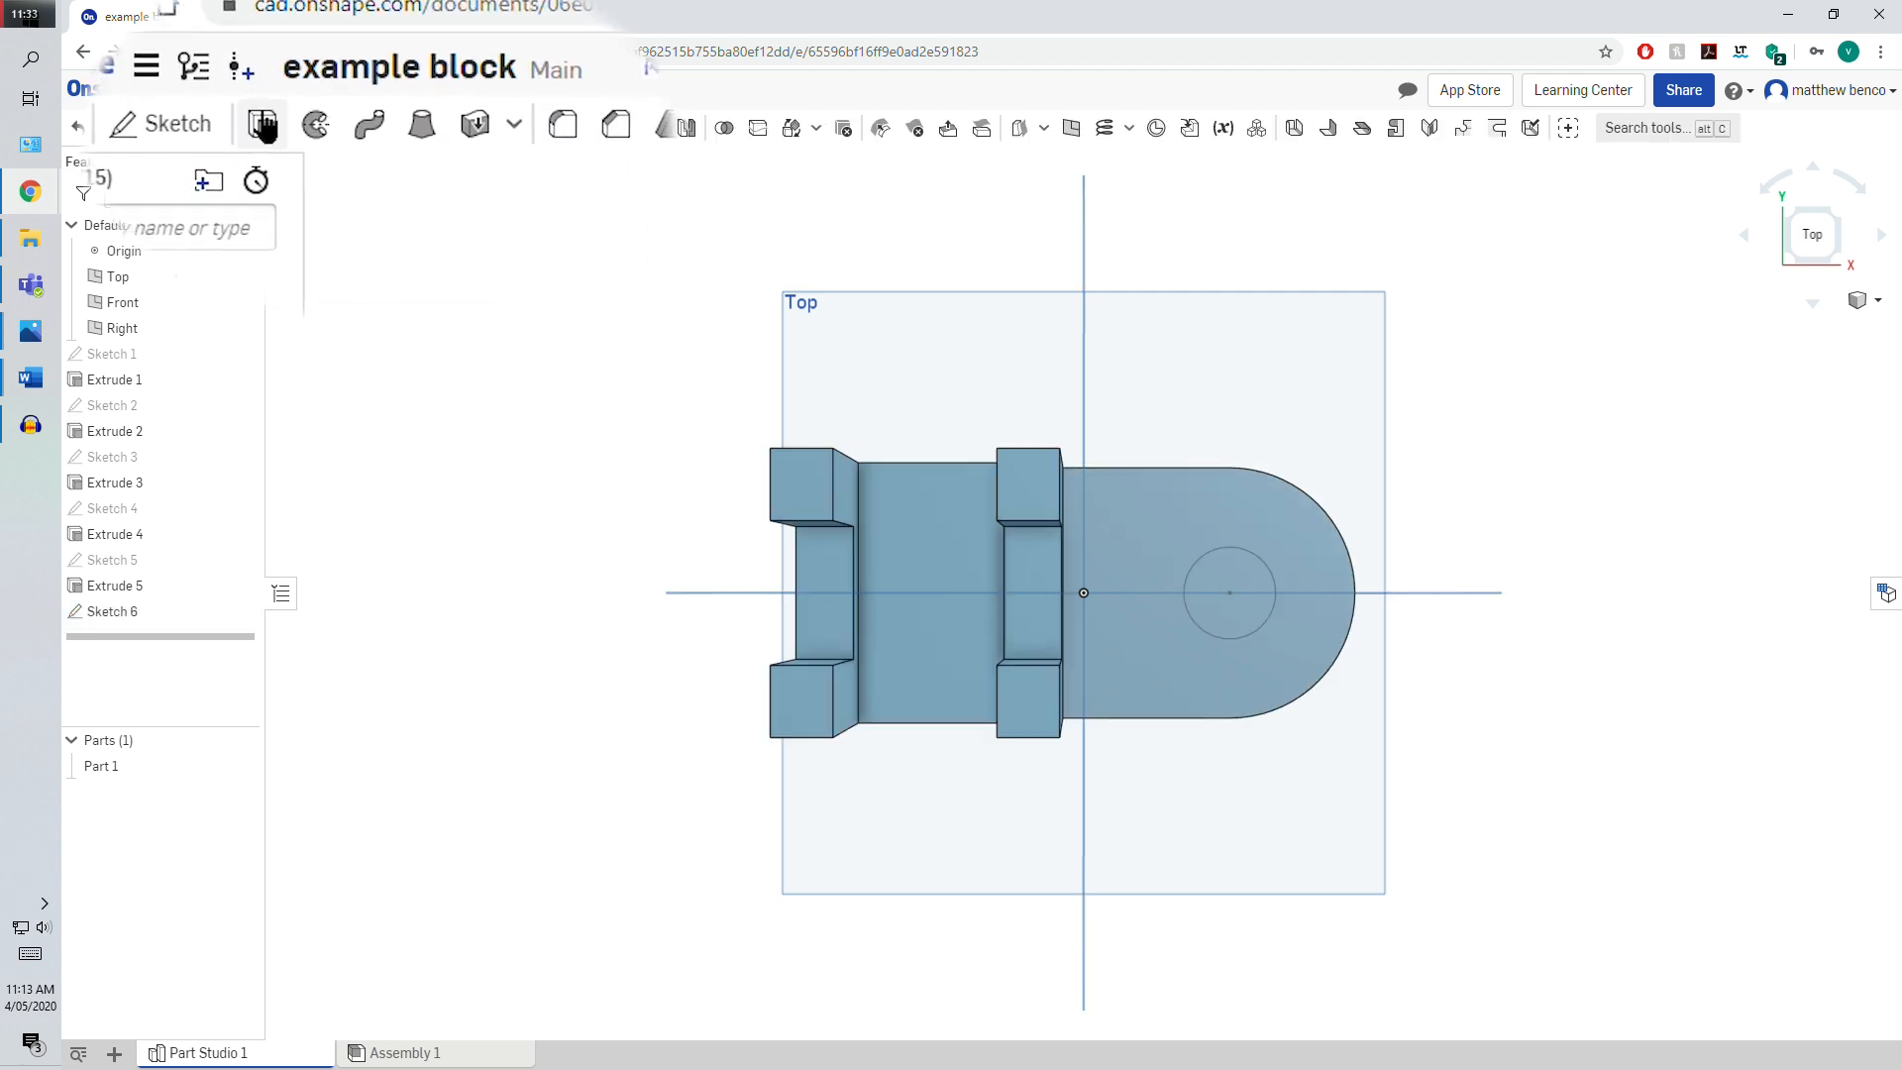
Extrude the 22 mm circle 25 mm as a Remove cut to make the hole through the rounded end
key("shift+e")
left_click(1215, 580)
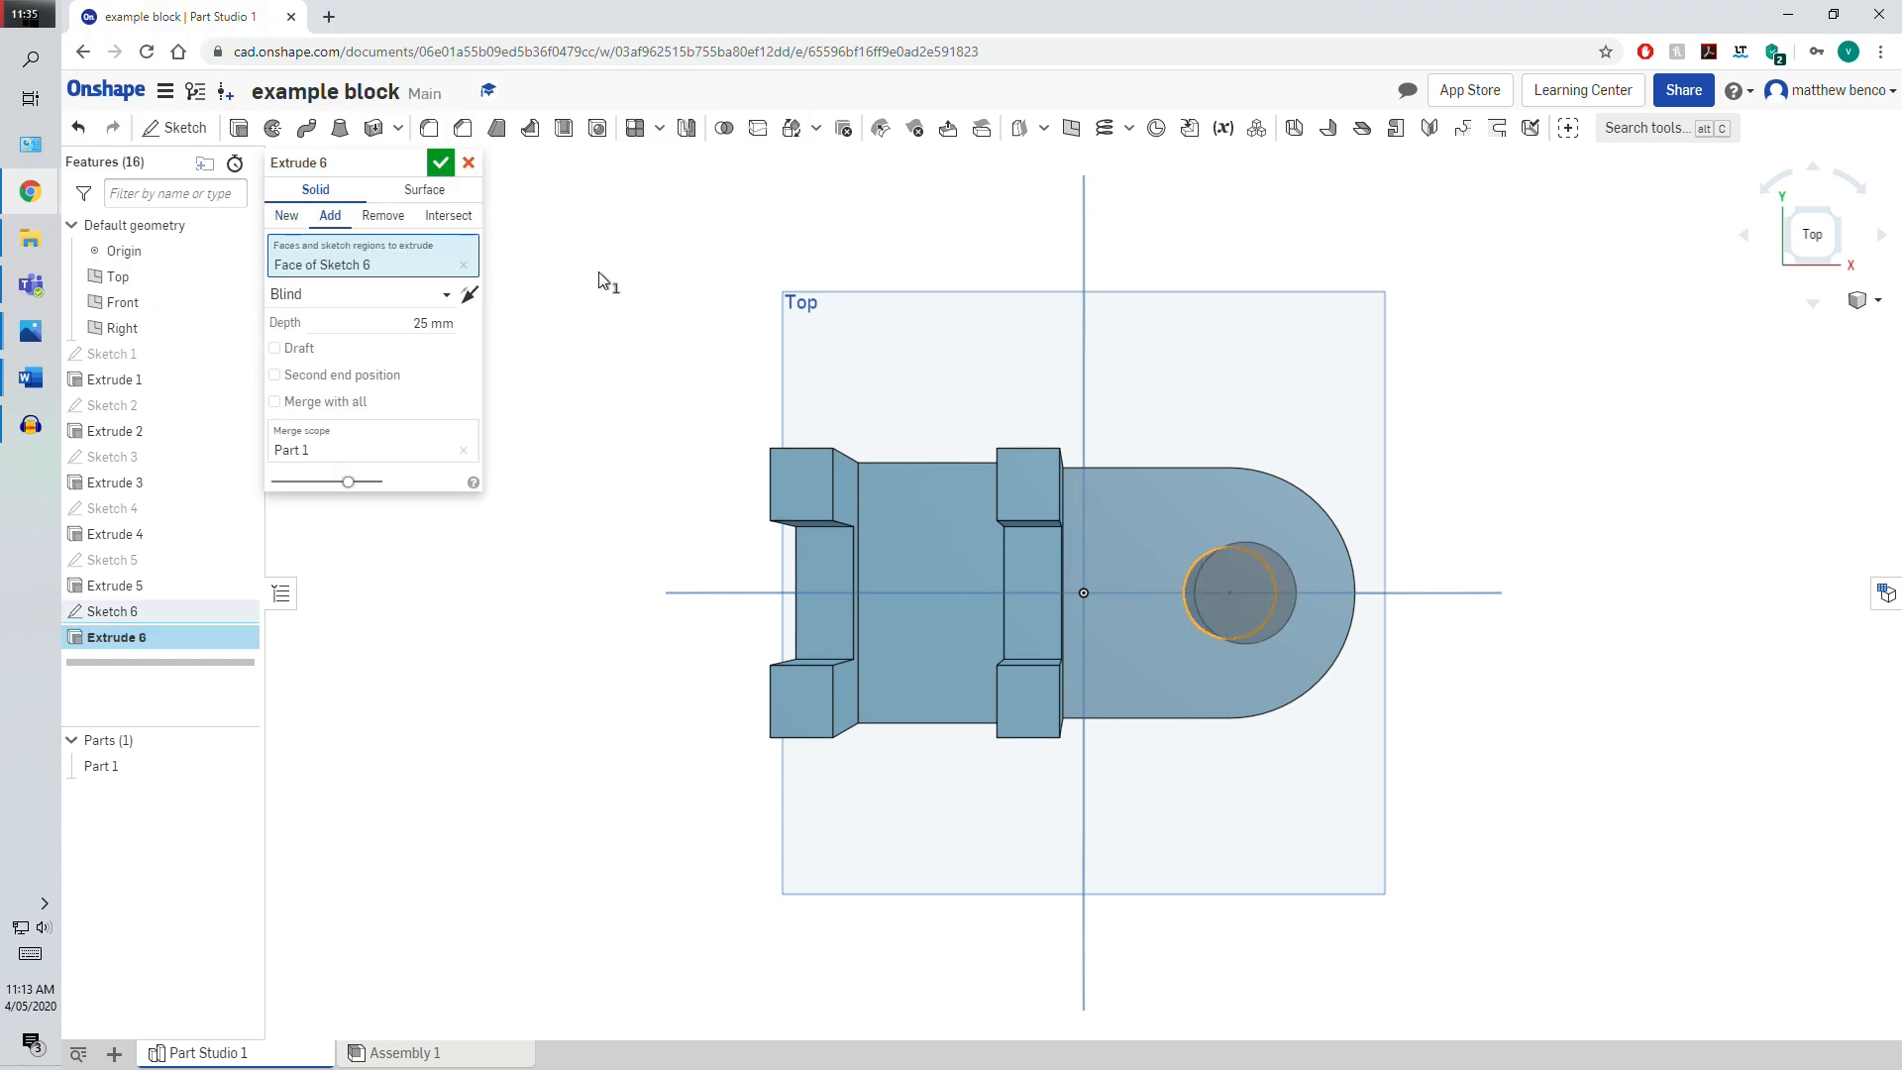
left_click(393, 226)
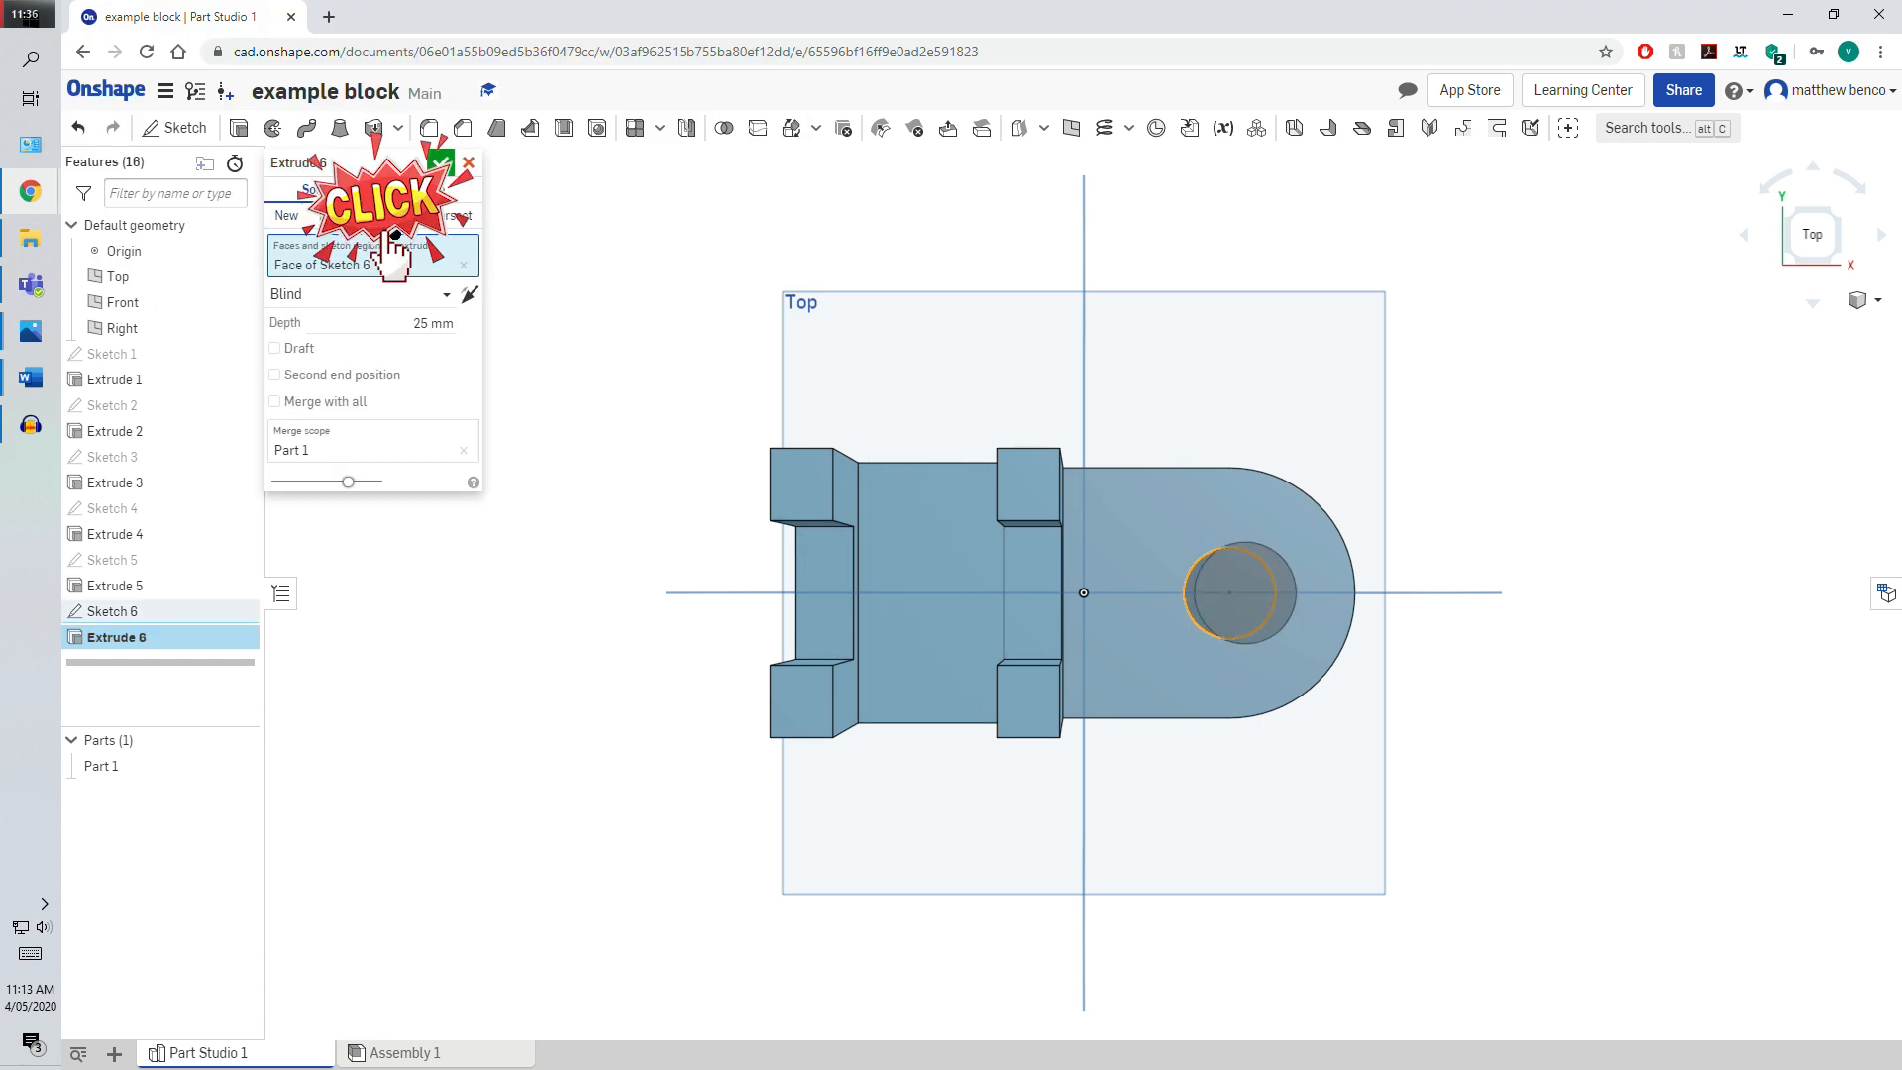
left_click(441, 164)
Fillet the inner edge where the posts' wall meets the lowered rounded end with a 10 mm radius
right_click_drag(1240, 810, 1218, 689)
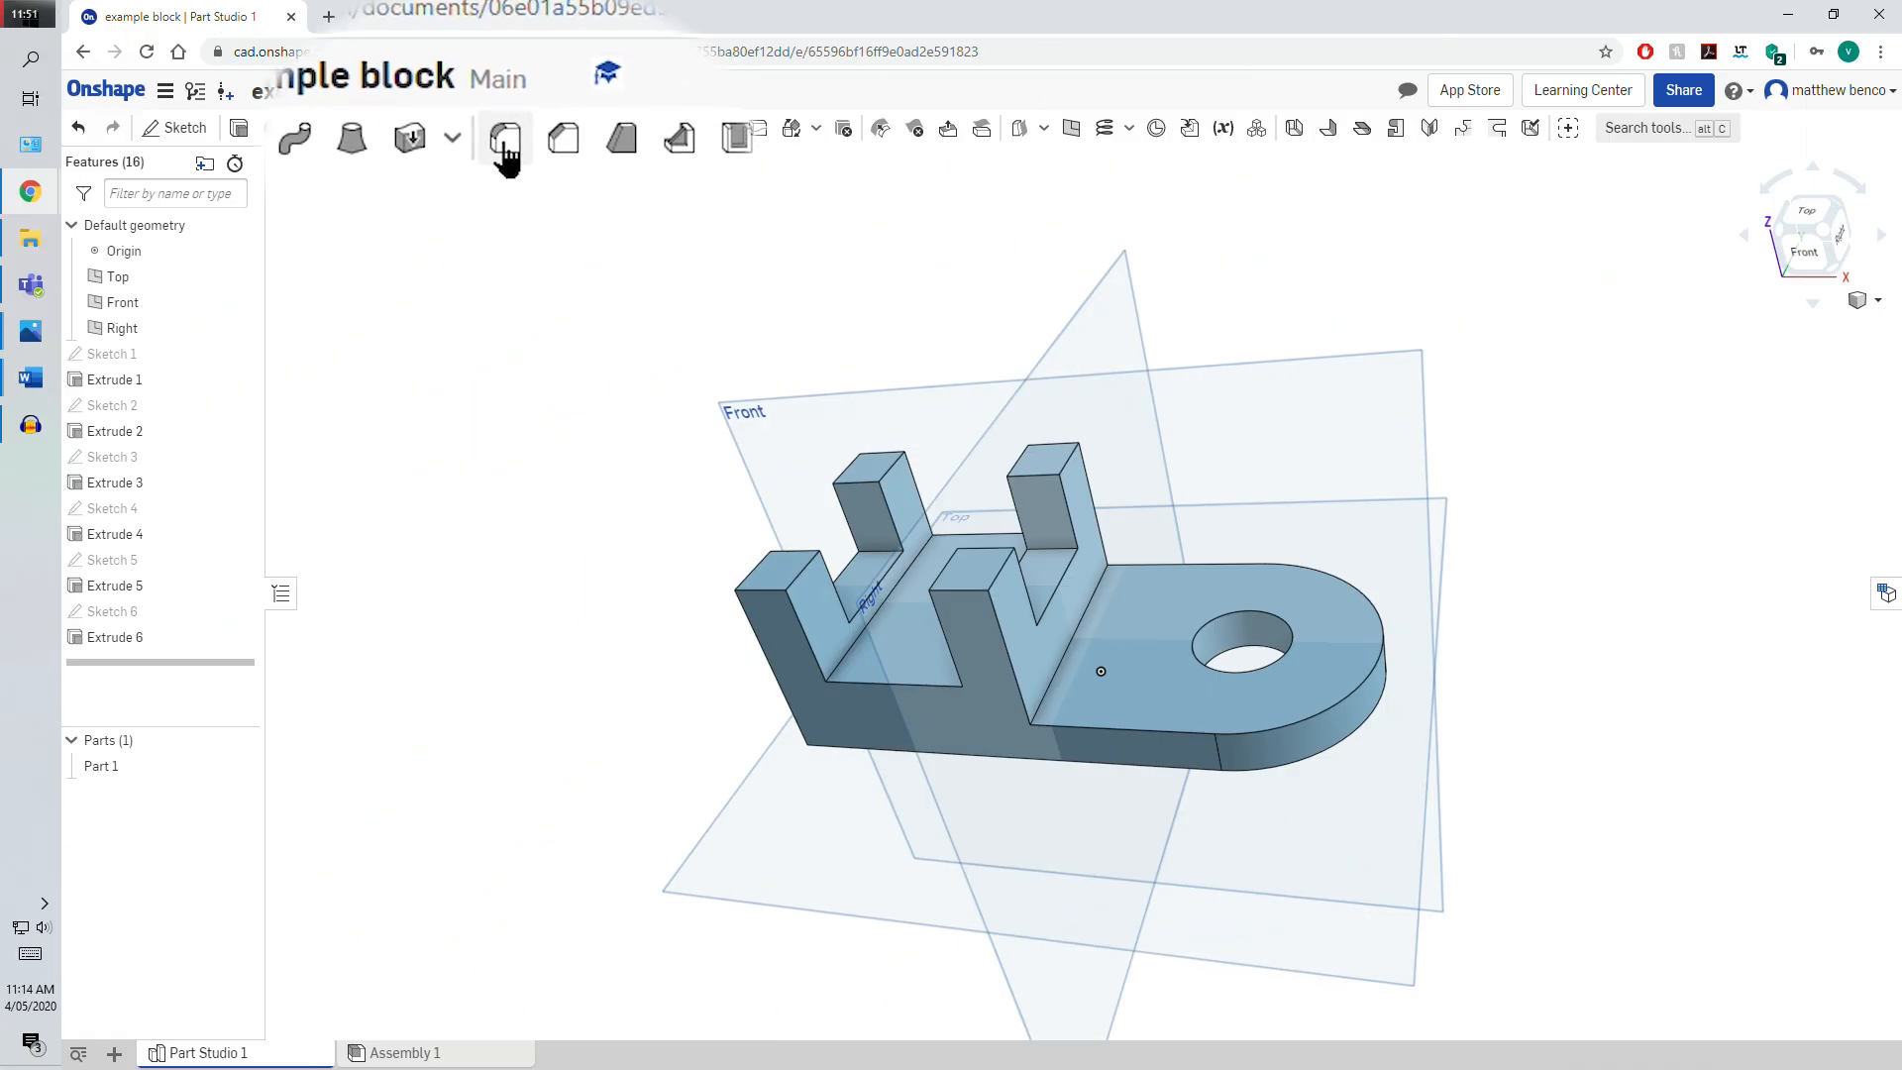
left_click(429, 132)
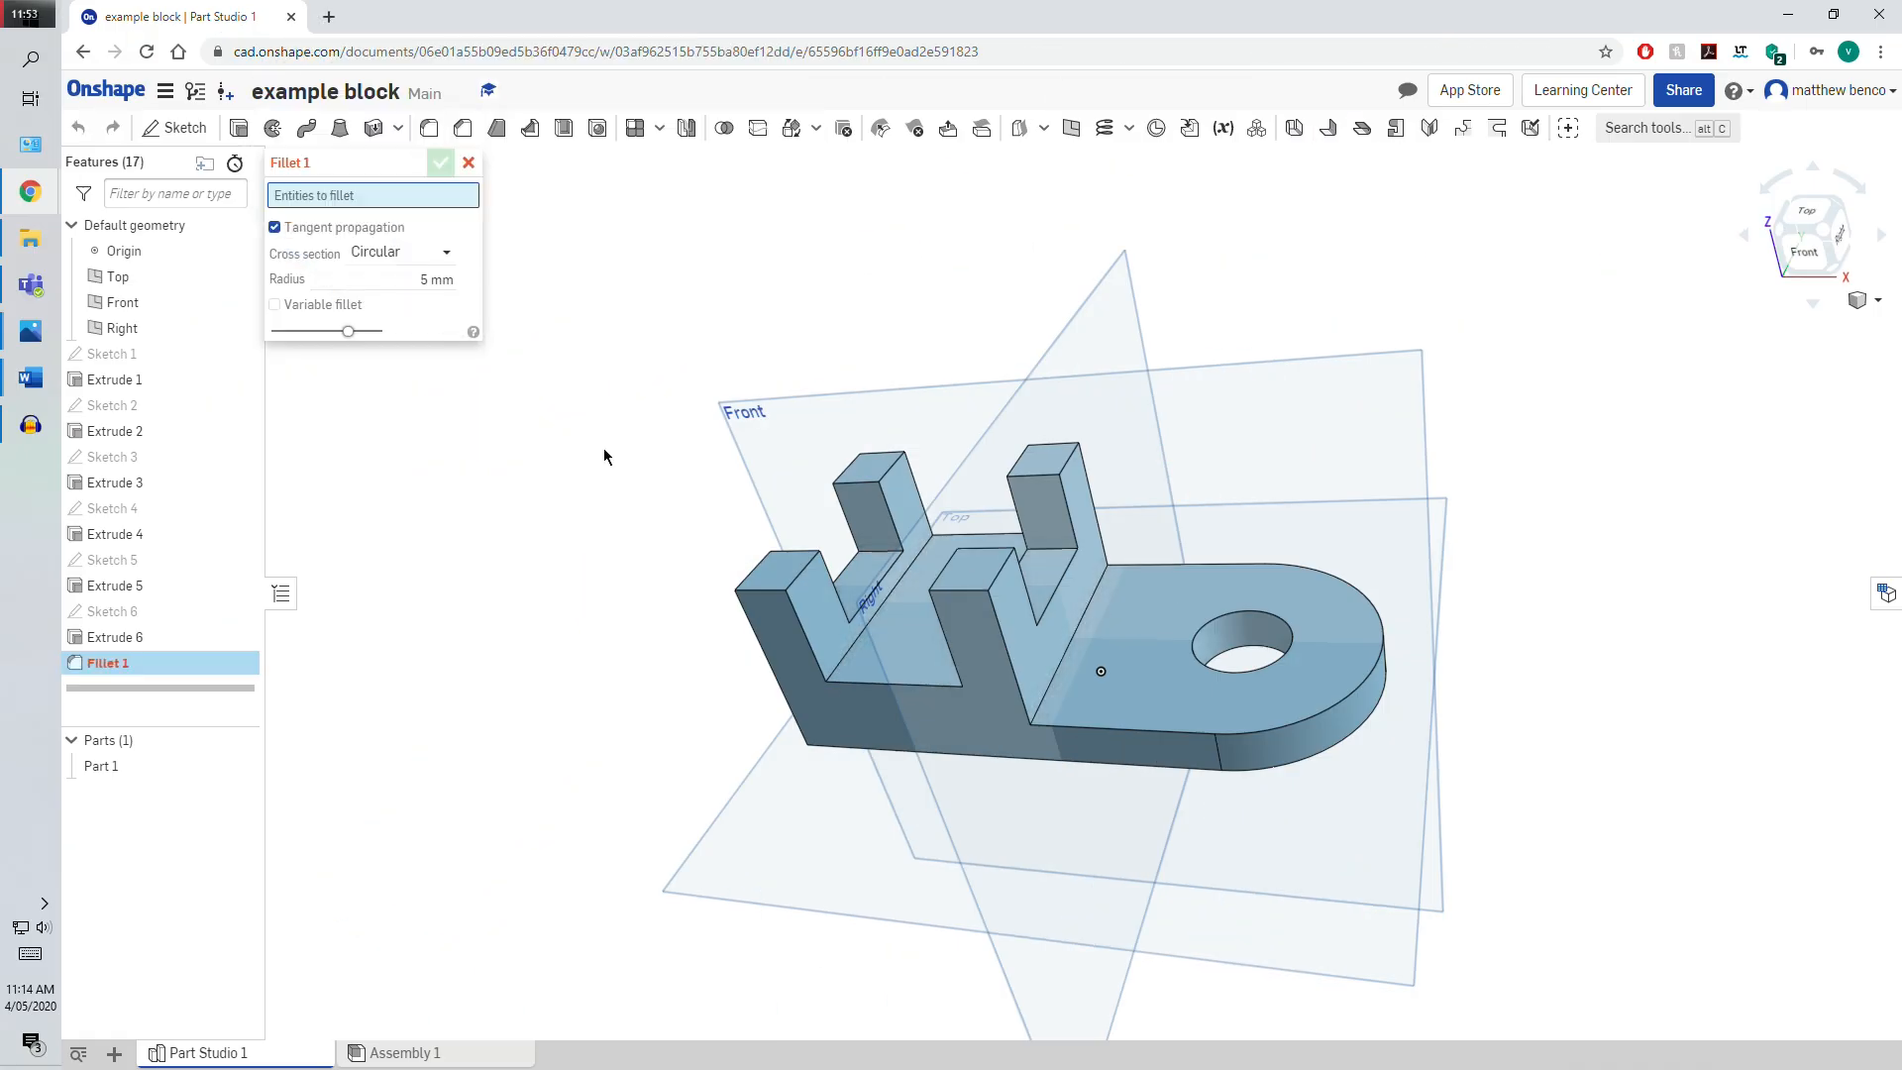
left_click(1066, 645)
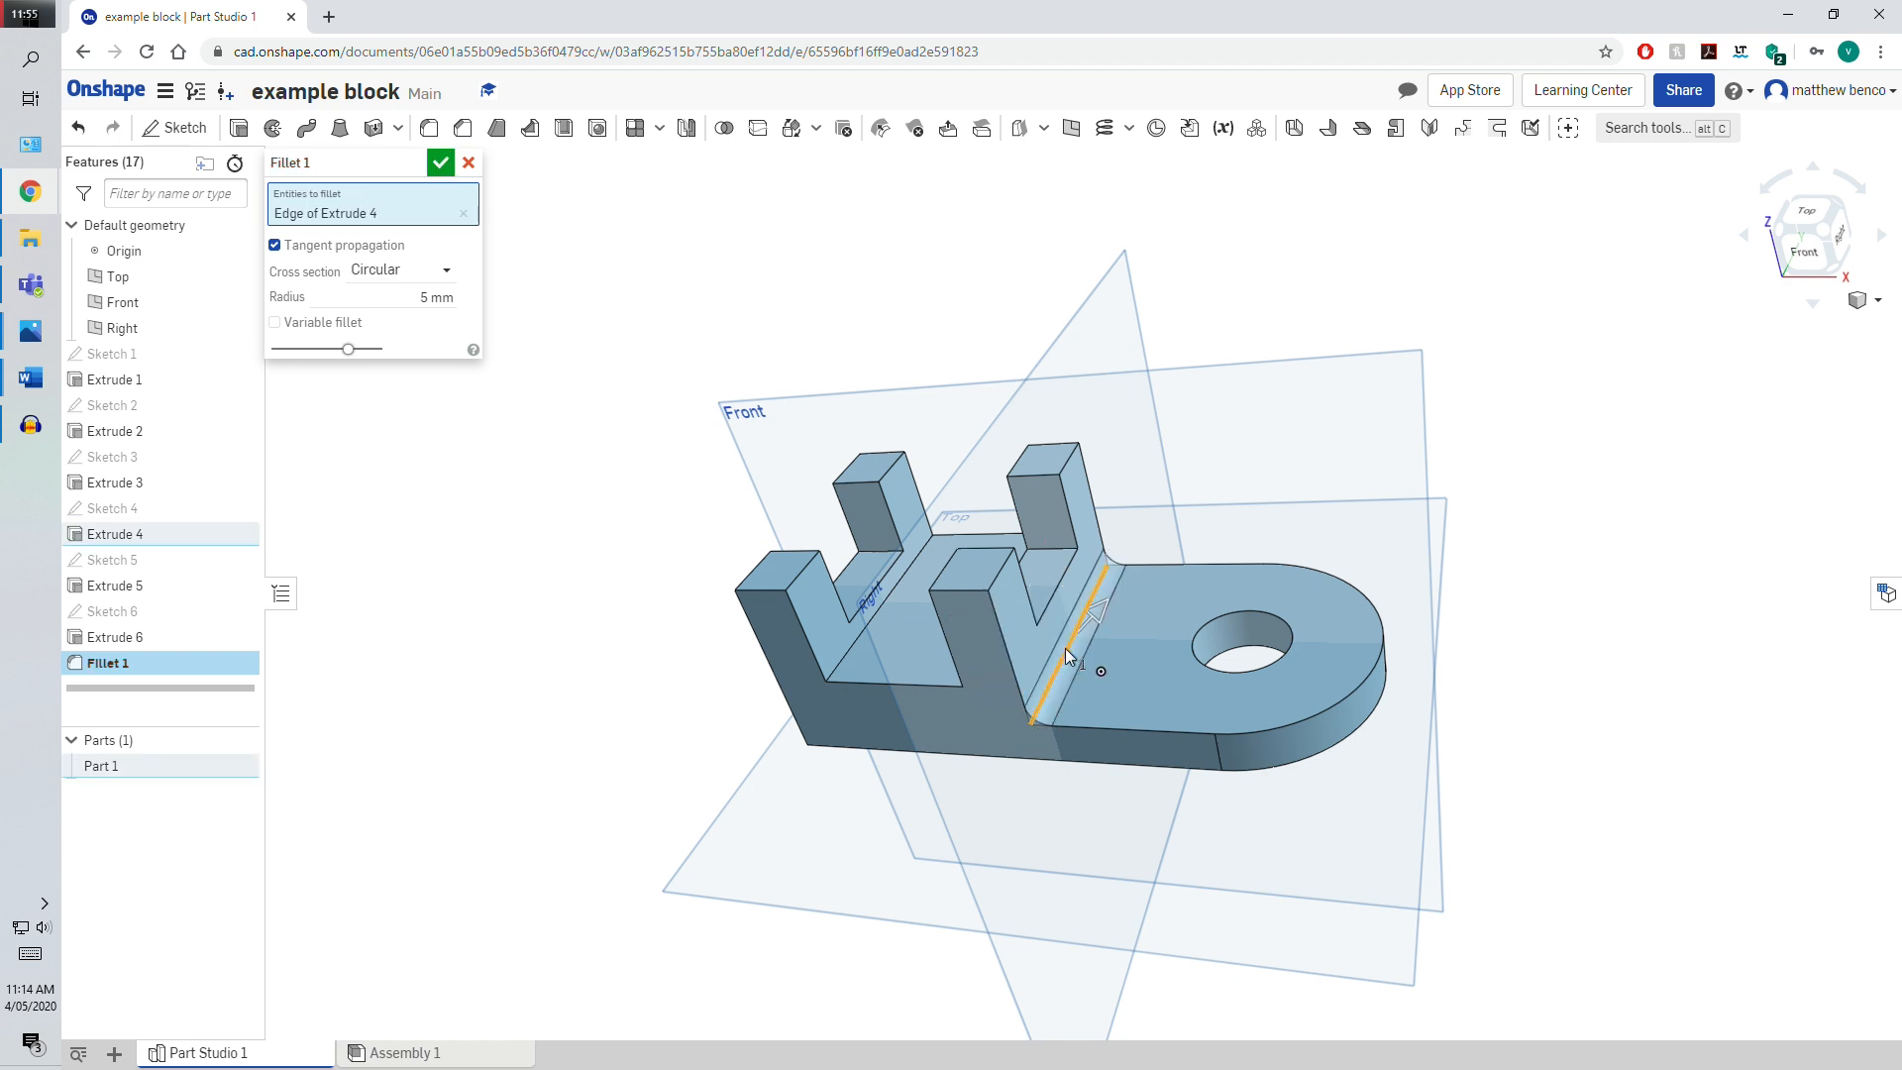
left_click(437, 296)
key("Return")
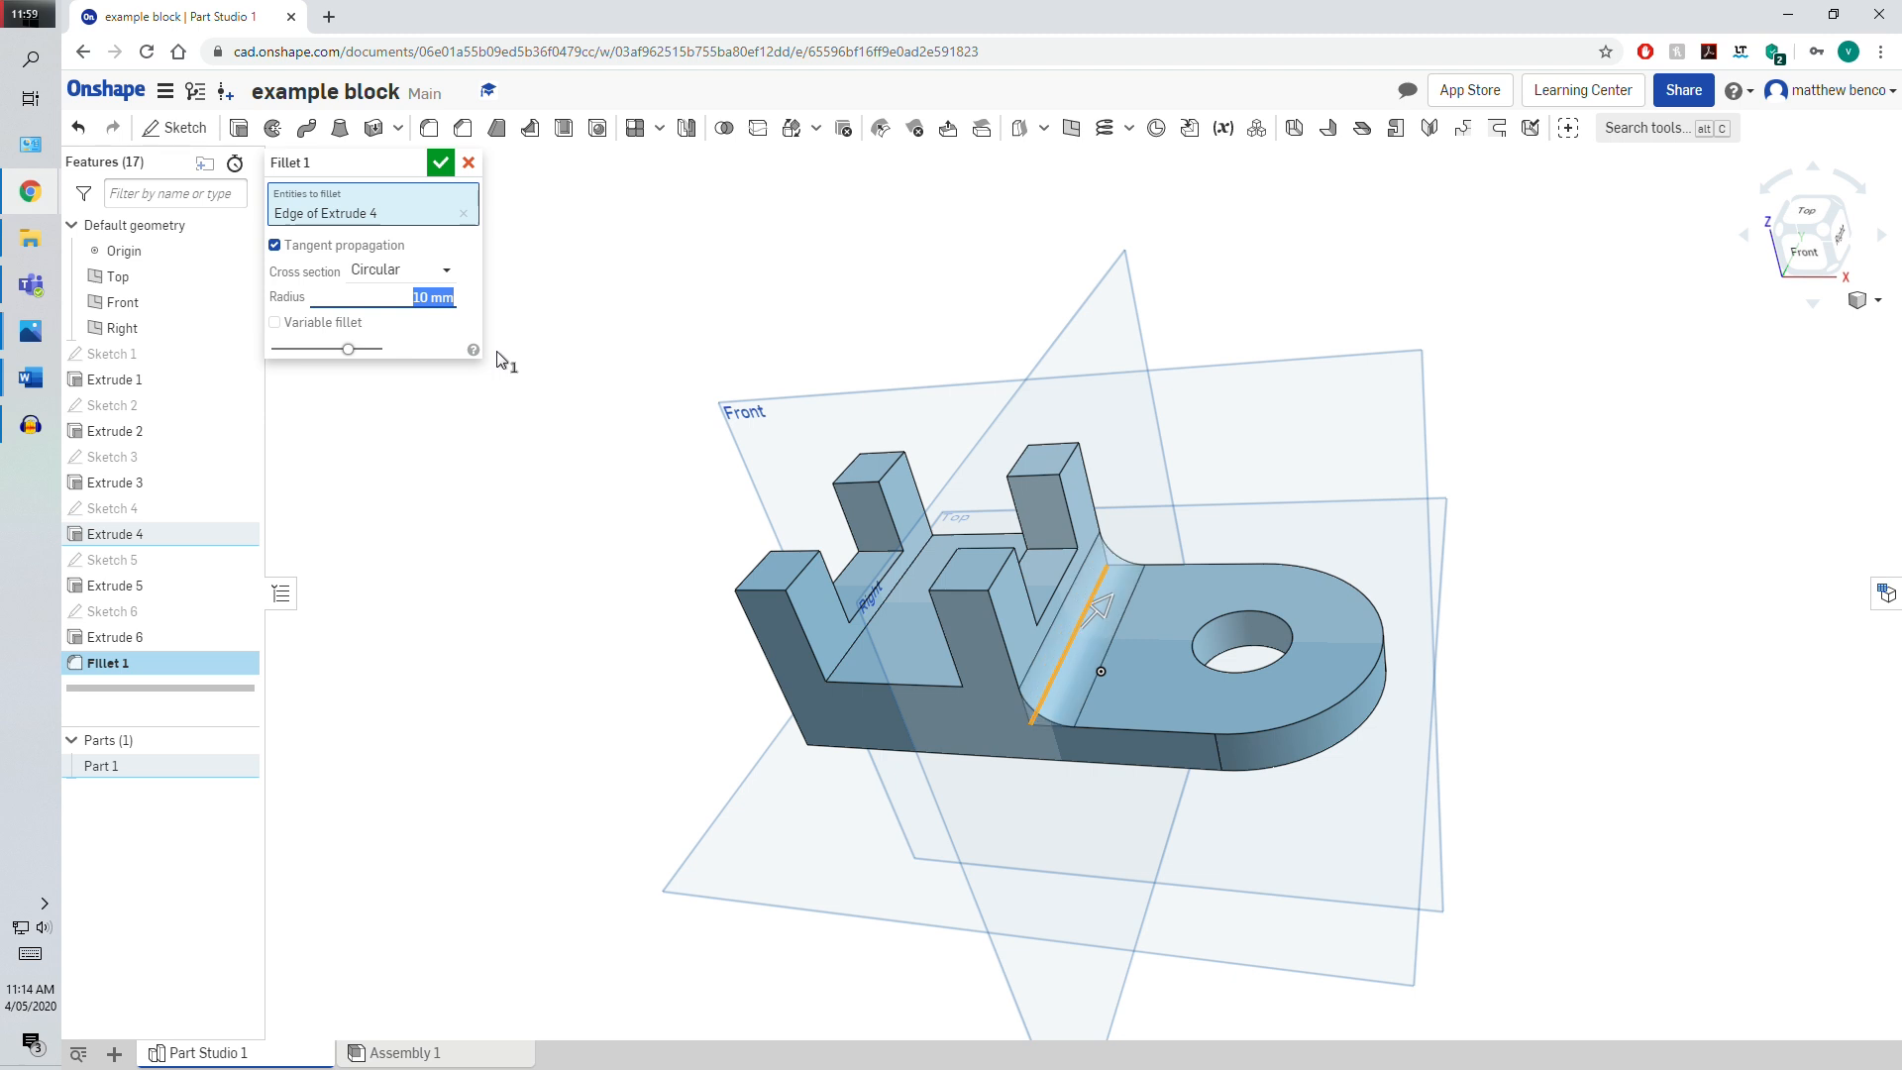
left_click(440, 164)
right_click_drag(1436, 525, 1441, 584)
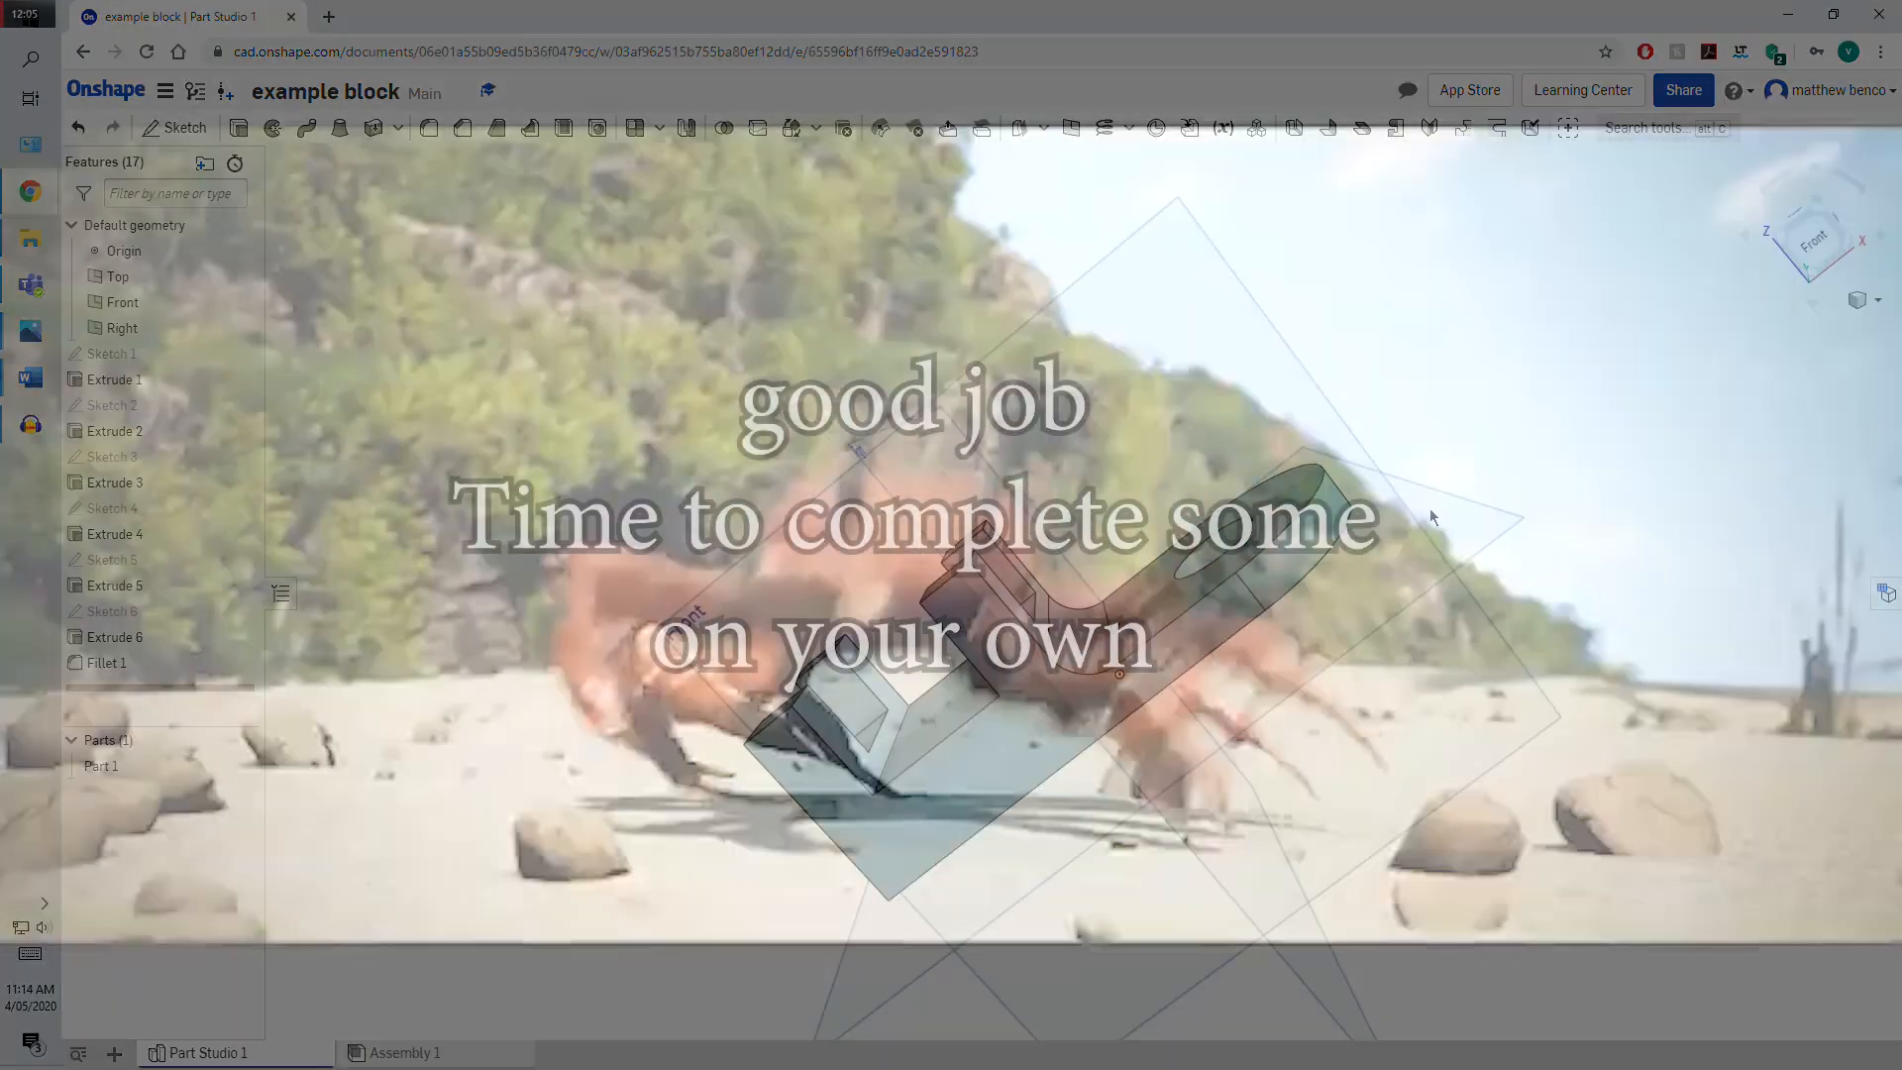